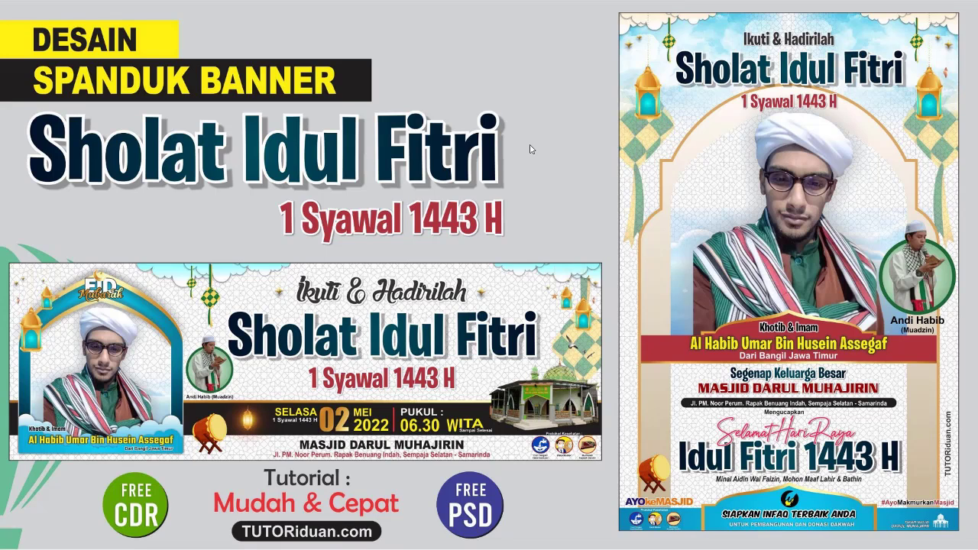
Open the tutoriduan free Sholat Eid banner article in Chrome and dismiss its advertisements
{"action": "left_click", "coordinate": [532, 149]}
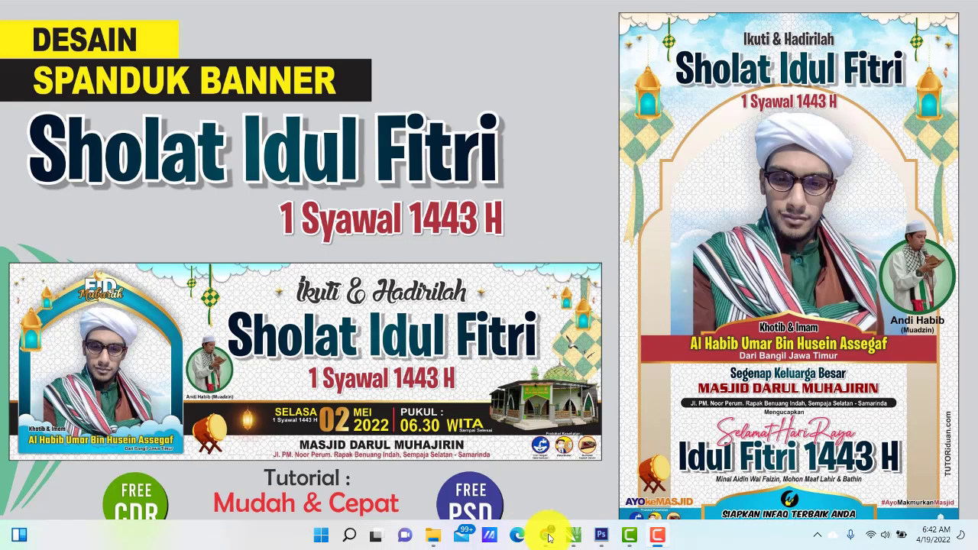
{"action": "left_click", "coordinate": [548, 537]}
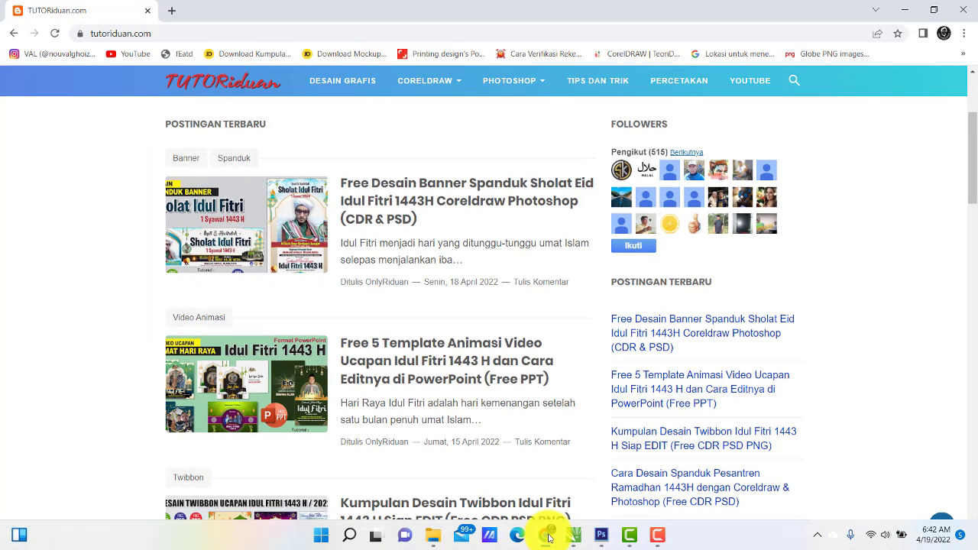
{"action": "left_click", "coordinate": [388, 185]}
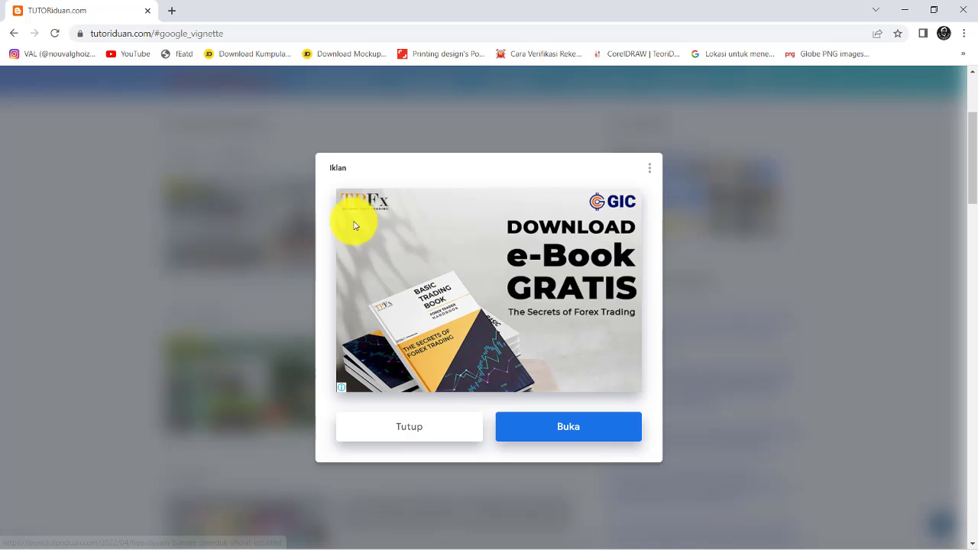
{"action": "left_click", "coordinate": [409, 427]}
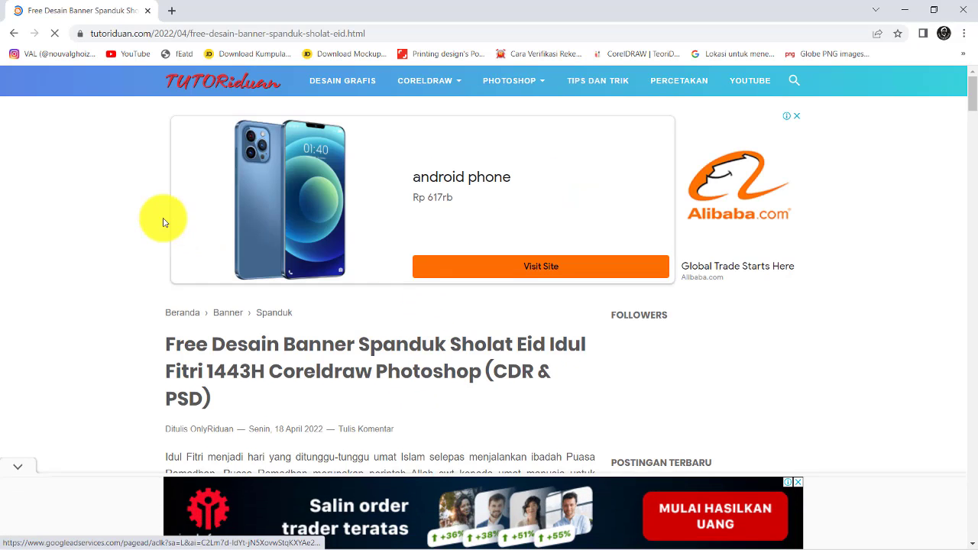
{"action": "scroll", "coordinate": [115, 275], "scroll_direction": "down", "scroll_amount": 2}
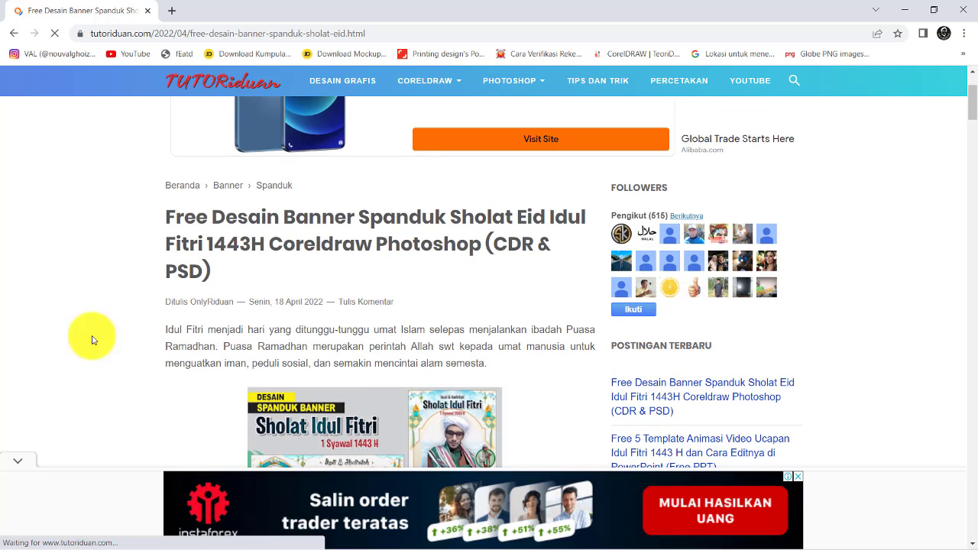
{"action": "left_click", "coordinate": [18, 464]}
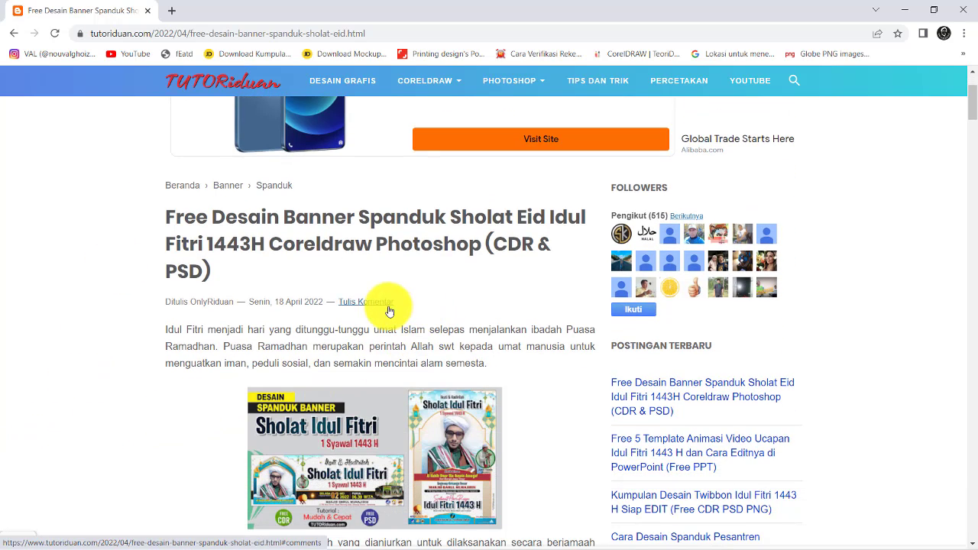
Scroll through the article offering the Idul Fitri 1443H banner in CDR and PSD
{"action": "scroll", "coordinate": [375, 244], "scroll_direction": "down", "scroll_amount": 4}
{"action": "scroll", "coordinate": [377, 238], "scroll_direction": "down", "scroll_amount": 4}
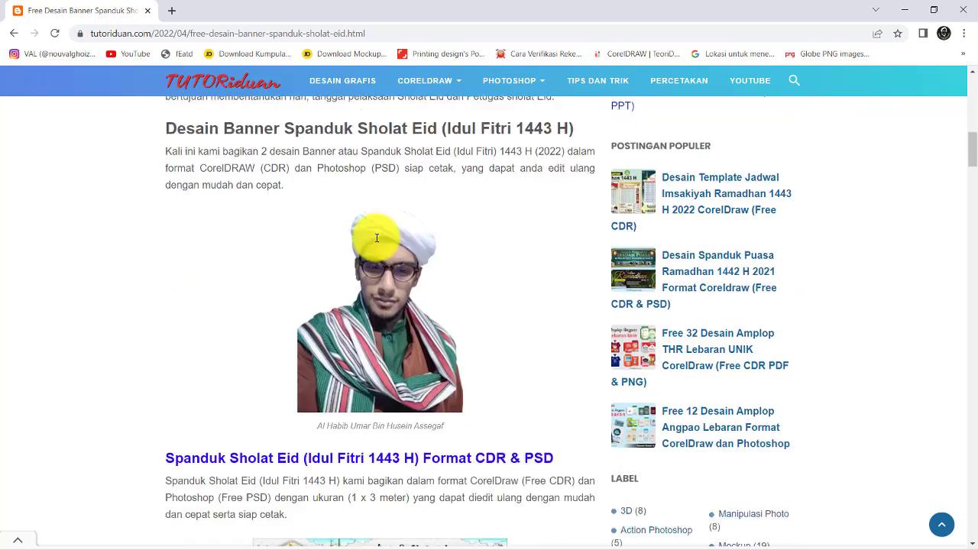
{"action": "scroll", "coordinate": [377, 237], "scroll_direction": "down", "scroll_amount": 7}
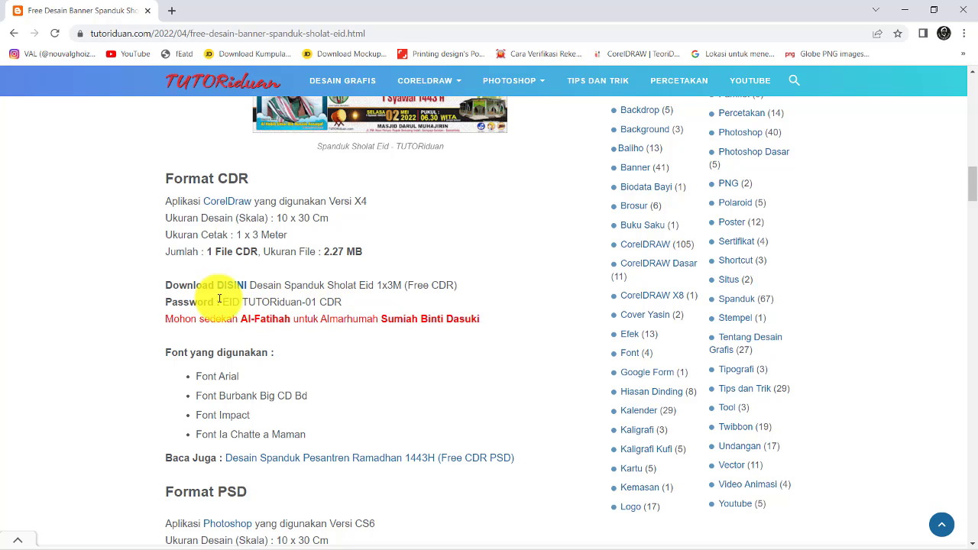
{"action": "scroll", "coordinate": [317, 277], "scroll_direction": "down", "scroll_amount": 4}
{"action": "scroll", "coordinate": [344, 267], "scroll_direction": "up", "scroll_amount": 2}
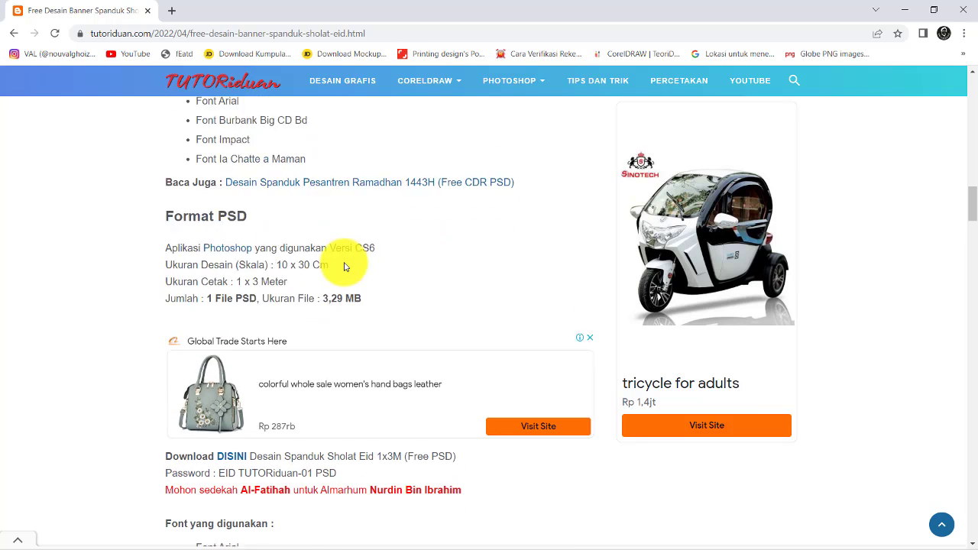
{"action": "scroll", "coordinate": [256, 298], "scroll_direction": "down", "scroll_amount": 1}
{"action": "scroll", "coordinate": [251, 329], "scroll_direction": "down", "scroll_amount": 1}
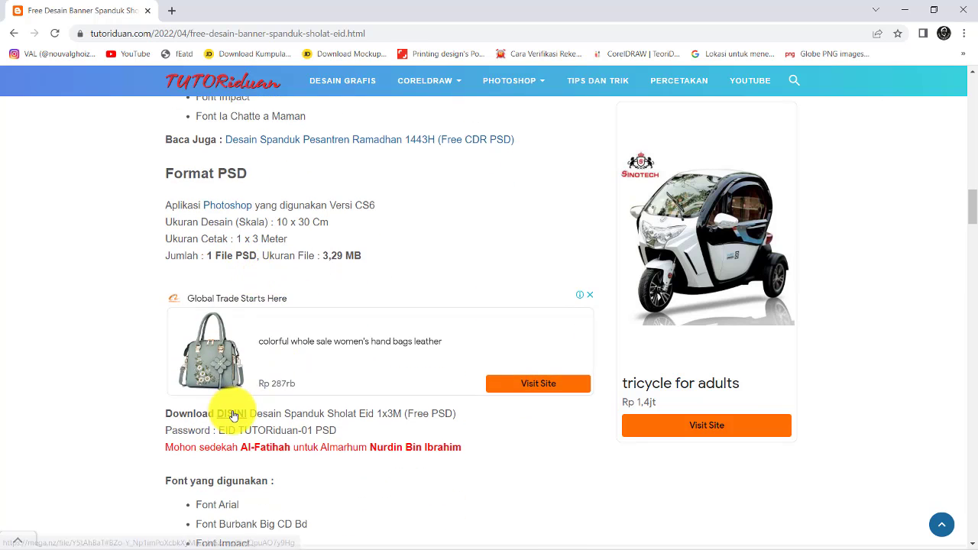
{"action": "scroll", "coordinate": [412, 301], "scroll_direction": "up", "scroll_amount": 1}
{"action": "scroll", "coordinate": [413, 294], "scroll_direction": "up", "scroll_amount": 3}
{"action": "scroll", "coordinate": [366, 302], "scroll_direction": "up", "scroll_amount": 2}
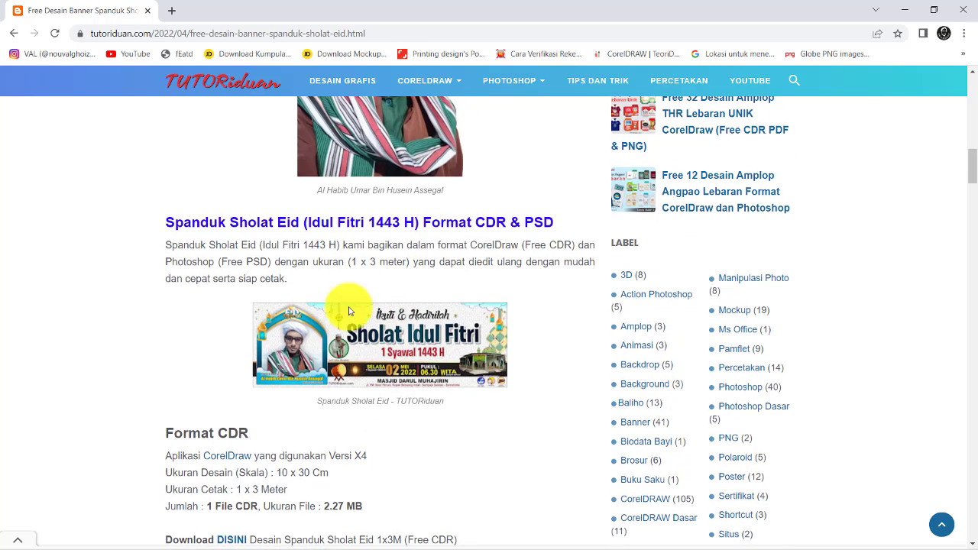
Preview the landscape banner enlarged, close it, and continue down the article
{"action": "left_click", "coordinate": [393, 345]}
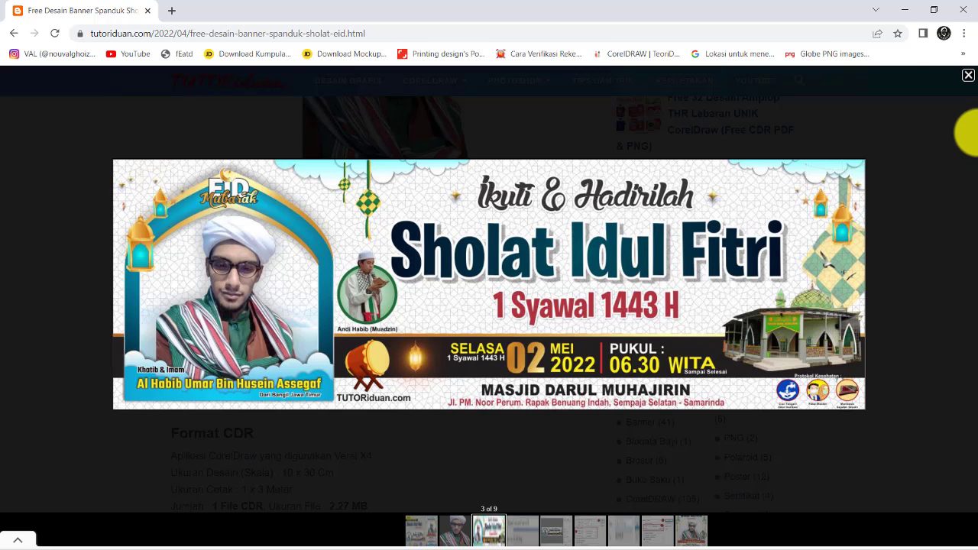
{"action": "left_click", "coordinate": [966, 79]}
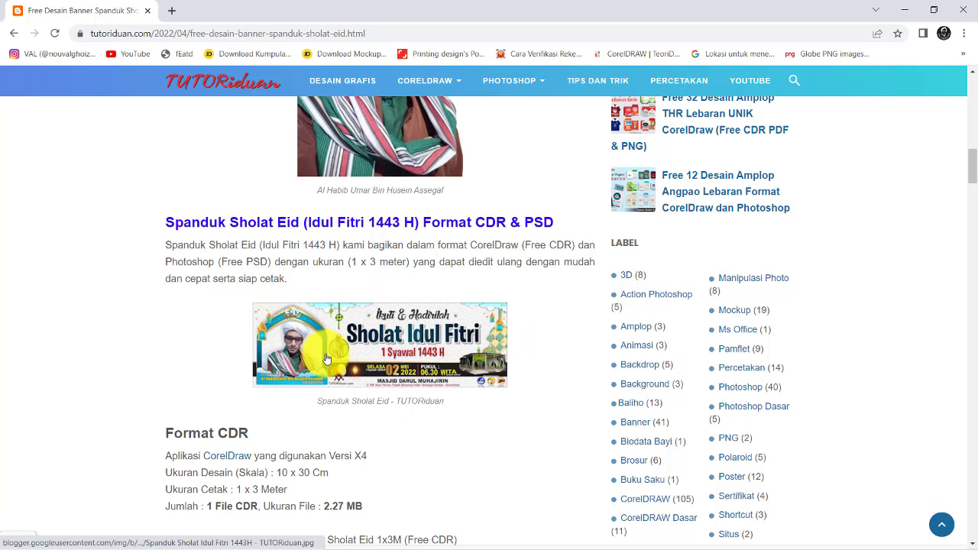
{"action": "scroll", "coordinate": [375, 340], "scroll_direction": "down", "scroll_amount": 2}
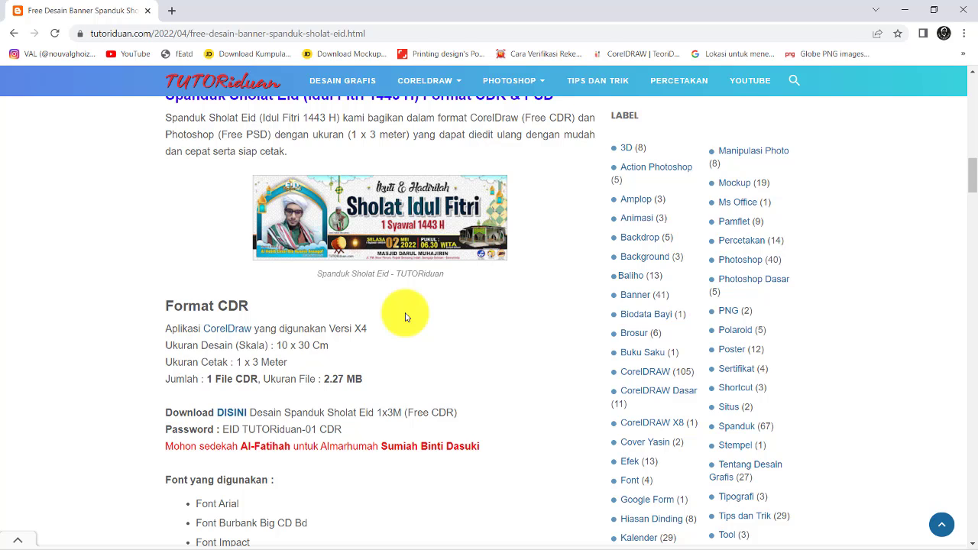
{"action": "scroll", "coordinate": [397, 309], "scroll_direction": "down", "scroll_amount": 2}
{"action": "scroll", "coordinate": [409, 297], "scroll_direction": "up", "scroll_amount": 2}
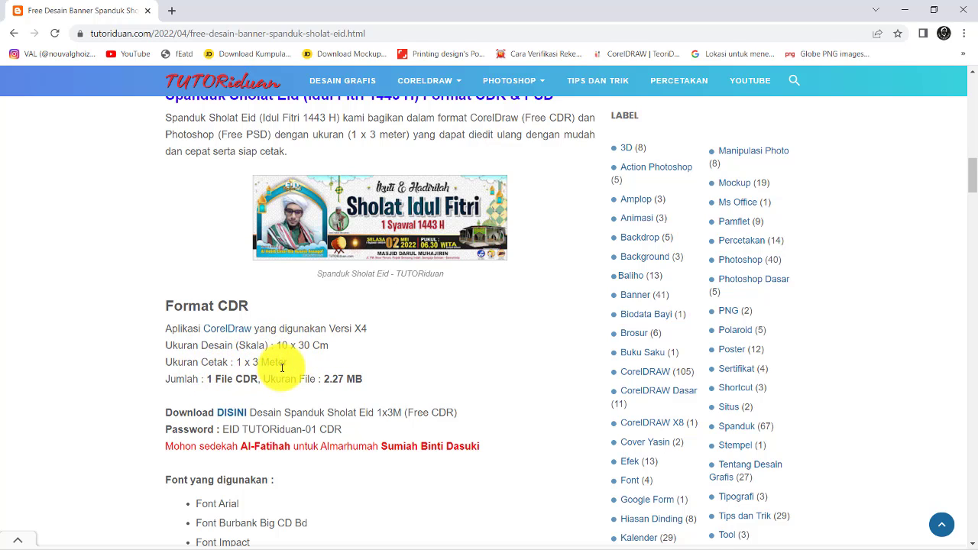
Preview the portrait banner enlarged, then bring up the 2 x 3 m Format CDR download details
{"action": "scroll", "coordinate": [382, 349], "scroll_direction": "down", "scroll_amount": 3}
{"action": "scroll", "coordinate": [382, 349], "scroll_direction": "down", "scroll_amount": 3}
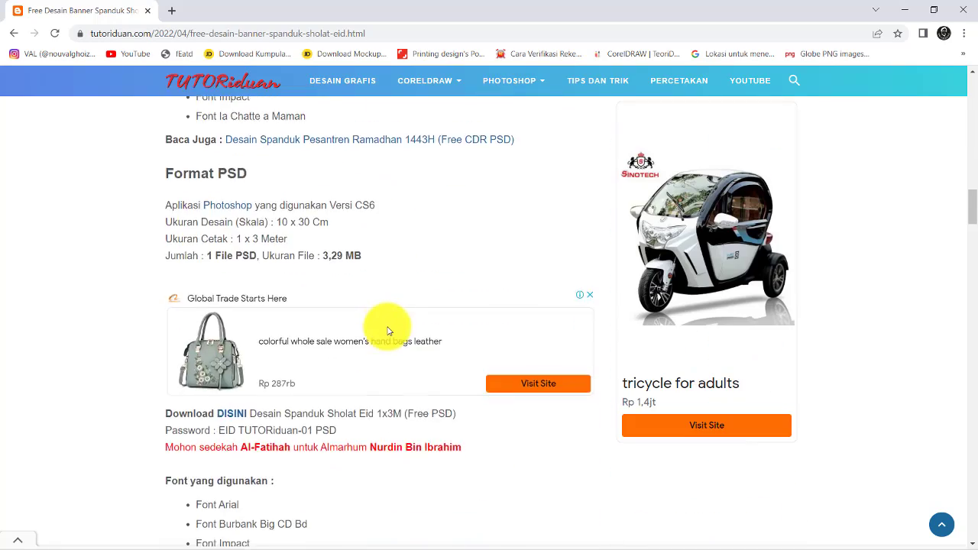
{"action": "scroll", "coordinate": [388, 330], "scroll_direction": "down", "scroll_amount": 4}
{"action": "scroll", "coordinate": [388, 330], "scroll_direction": "down", "scroll_amount": 5}
{"action": "scroll", "coordinate": [388, 330], "scroll_direction": "down", "scroll_amount": 3}
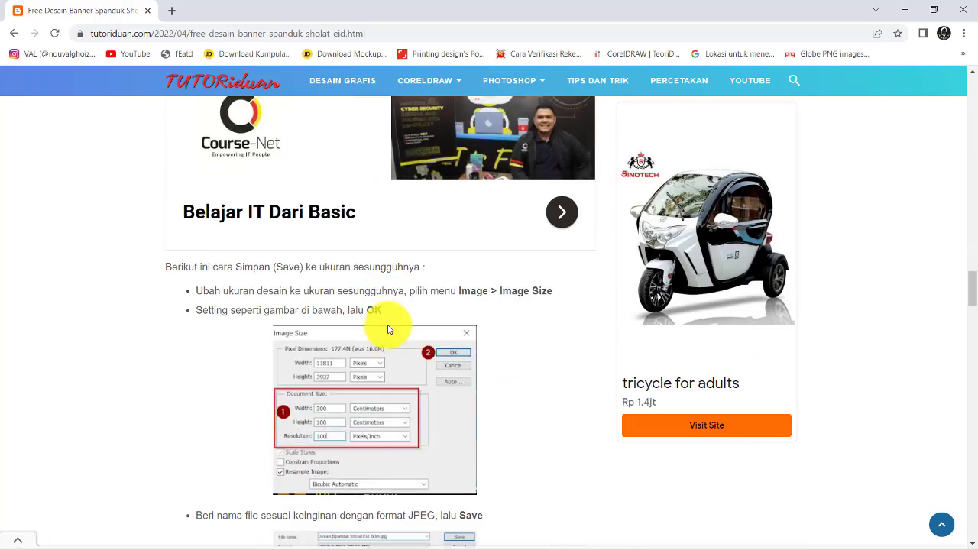
{"action": "scroll", "coordinate": [388, 329], "scroll_direction": "down", "scroll_amount": 4}
{"action": "scroll", "coordinate": [385, 324], "scroll_direction": "up", "scroll_amount": 15}
{"action": "scroll", "coordinate": [386, 328], "scroll_direction": "down", "scroll_amount": 3}
{"action": "scroll", "coordinate": [397, 325], "scroll_direction": "up", "scroll_amount": 1}
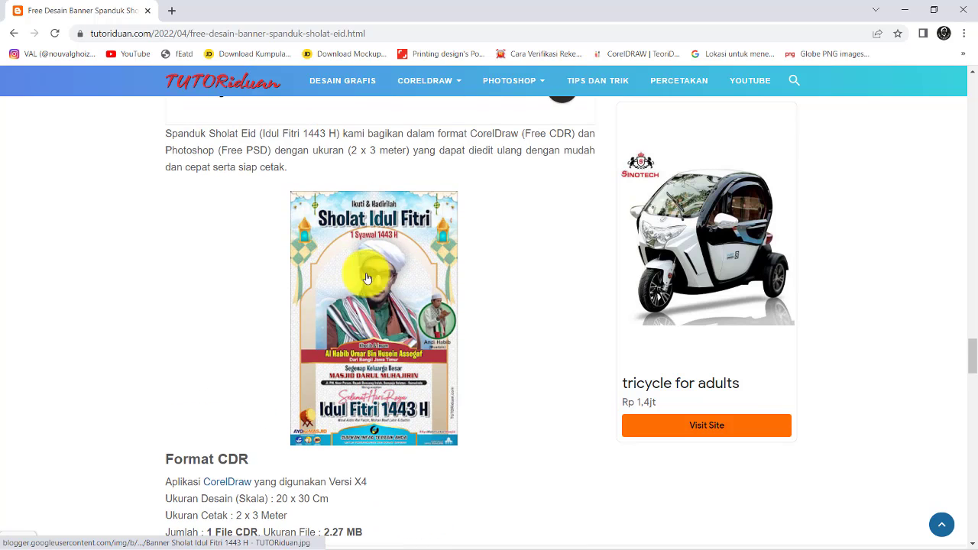
{"action": "left_click", "coordinate": [374, 318]}
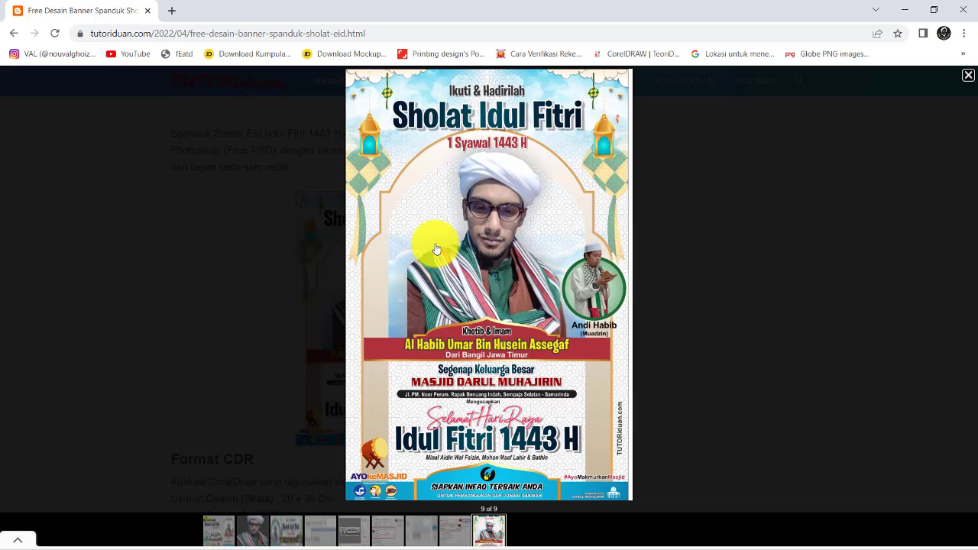
{"action": "left_click", "coordinate": [967, 76]}
{"action": "scroll", "coordinate": [306, 267], "scroll_direction": "down", "scroll_amount": 4}
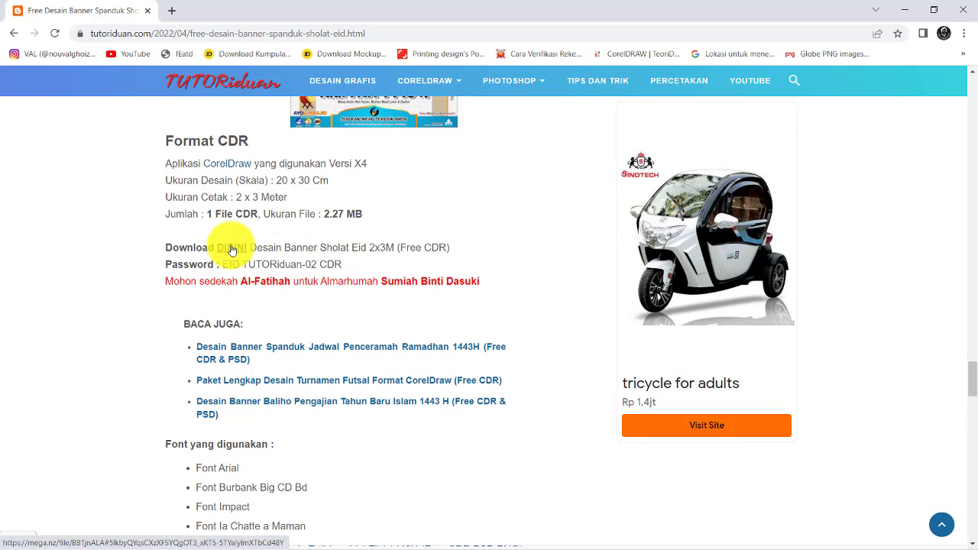
Read through the Cara Simpan save-for-print sections for CorelDraw and Photoshop
{"action": "scroll", "coordinate": [283, 283], "scroll_direction": "down", "scroll_amount": 3}
{"action": "scroll", "coordinate": [310, 283], "scroll_direction": "down", "scroll_amount": 2}
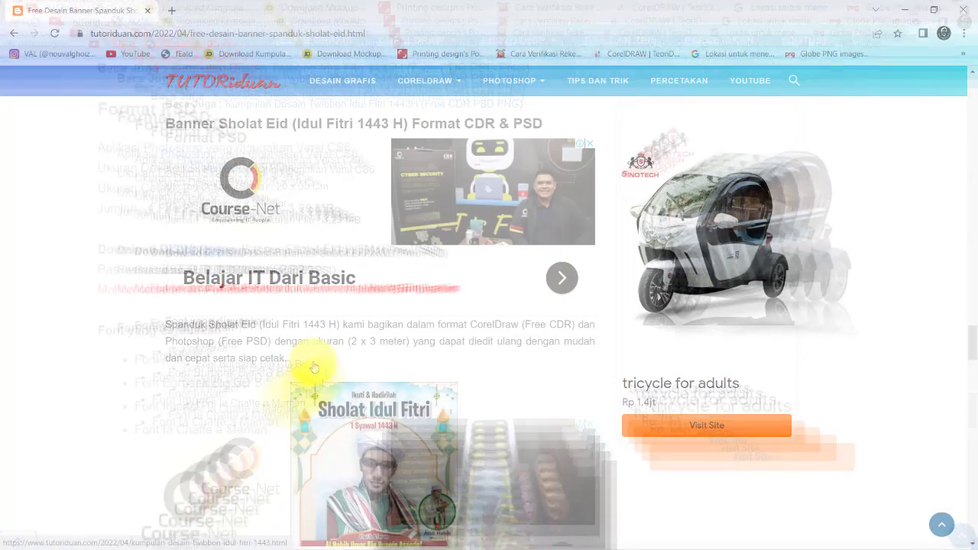
{"action": "scroll", "coordinate": [313, 367], "scroll_direction": "up", "scroll_amount": 5}
{"action": "scroll", "coordinate": [313, 367], "scroll_direction": "up", "scroll_amount": 5}
{"action": "scroll", "coordinate": [315, 366], "scroll_direction": "up", "scroll_amount": 5}
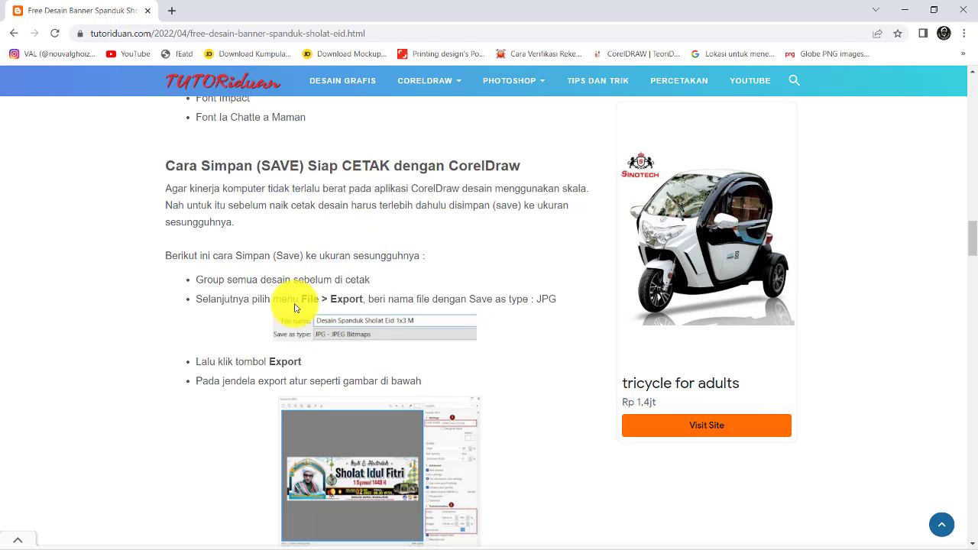
{"action": "scroll", "coordinate": [330, 306], "scroll_direction": "down", "scroll_amount": 2}
{"action": "scroll", "coordinate": [328, 304], "scroll_direction": "down", "scroll_amount": 2}
{"action": "scroll", "coordinate": [330, 295], "scroll_direction": "down", "scroll_amount": 3}
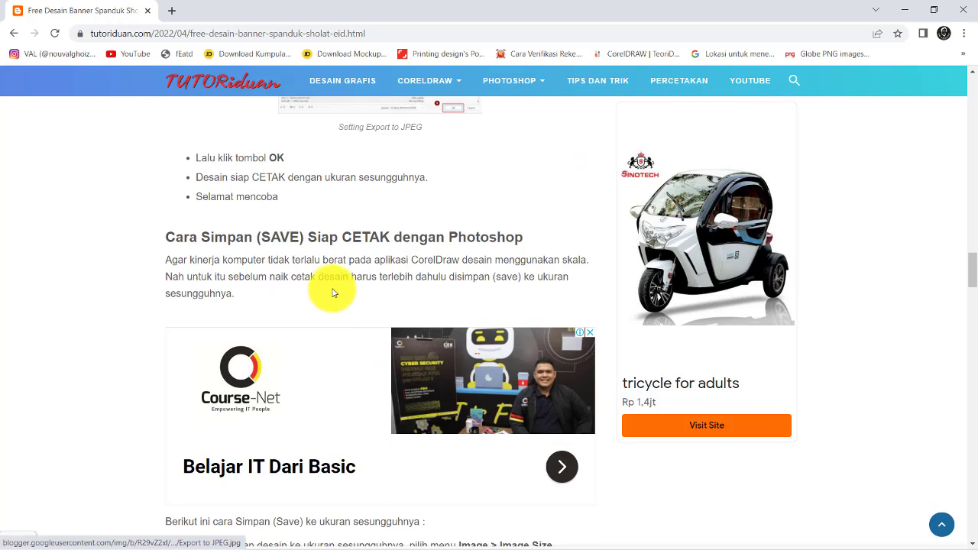
{"action": "scroll", "coordinate": [332, 293], "scroll_direction": "down", "scroll_amount": 2}
{"action": "scroll", "coordinate": [333, 292], "scroll_direction": "down", "scroll_amount": 2}
{"action": "scroll", "coordinate": [328, 292], "scroll_direction": "down", "scroll_amount": 1}
{"action": "scroll", "coordinate": [323, 293], "scroll_direction": "down", "scroll_amount": 4}
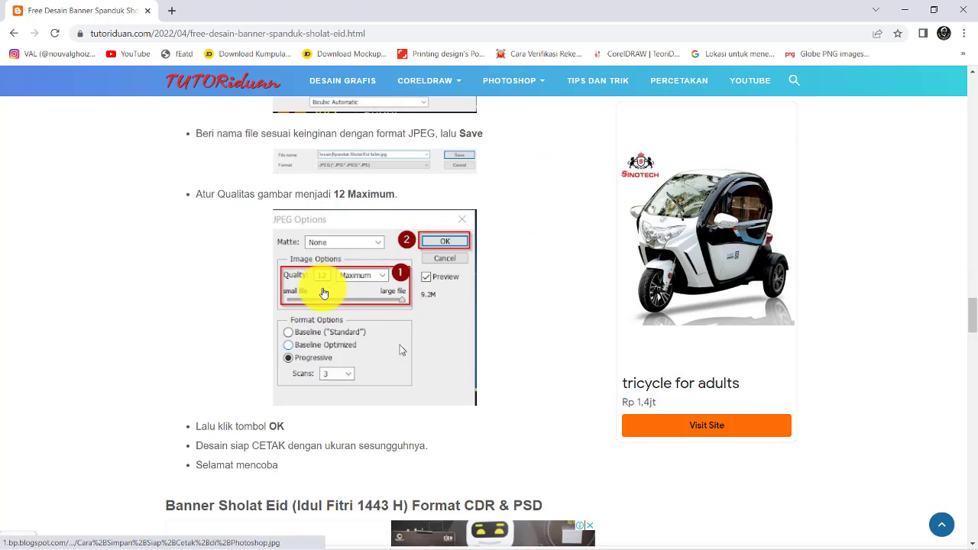
{"action": "scroll", "coordinate": [323, 292], "scroll_direction": "up", "scroll_amount": 4}
{"action": "scroll", "coordinate": [323, 290], "scroll_direction": "up", "scroll_amount": 5}
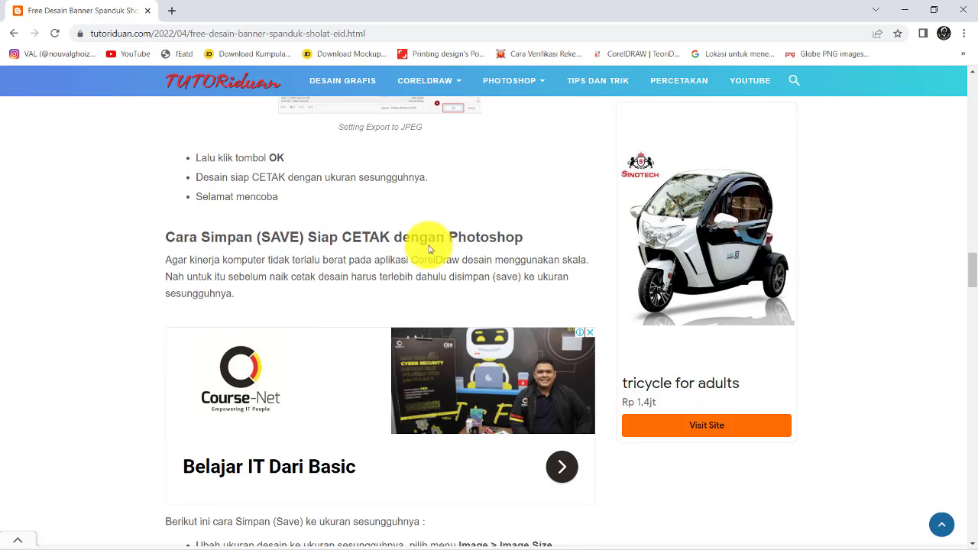
{"action": "scroll", "coordinate": [429, 249], "scroll_direction": "down", "scroll_amount": 5}
{"action": "scroll", "coordinate": [405, 283], "scroll_direction": "down", "scroll_amount": 2}
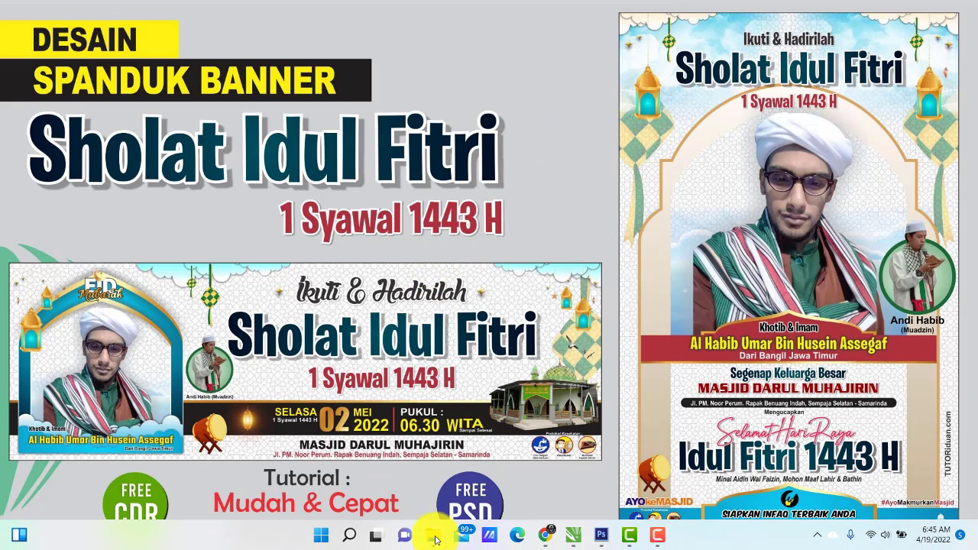
Browse the downloaded File folder's CDR and PSD subfolders
{"action": "left_click", "coordinate": [433, 537]}
{"action": "double_click", "coordinate": [234, 248]}
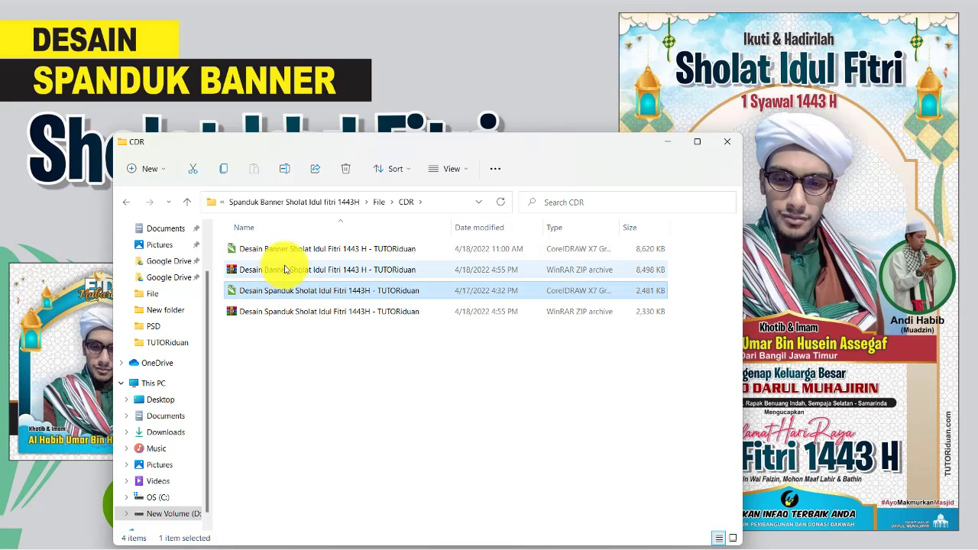
{"action": "left_click", "coordinate": [286, 250]}
{"action": "left_click", "coordinate": [126, 203]}
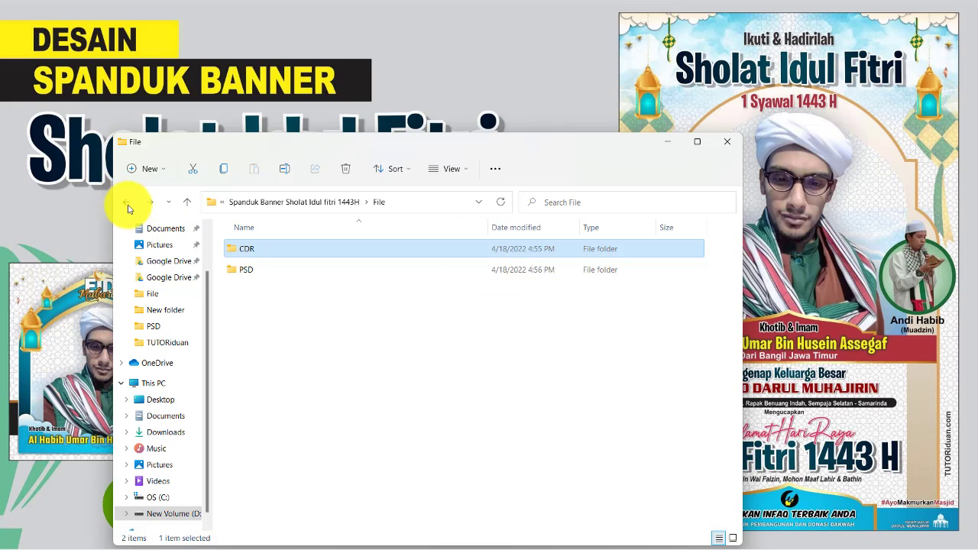
{"action": "double_click", "coordinate": [240, 270]}
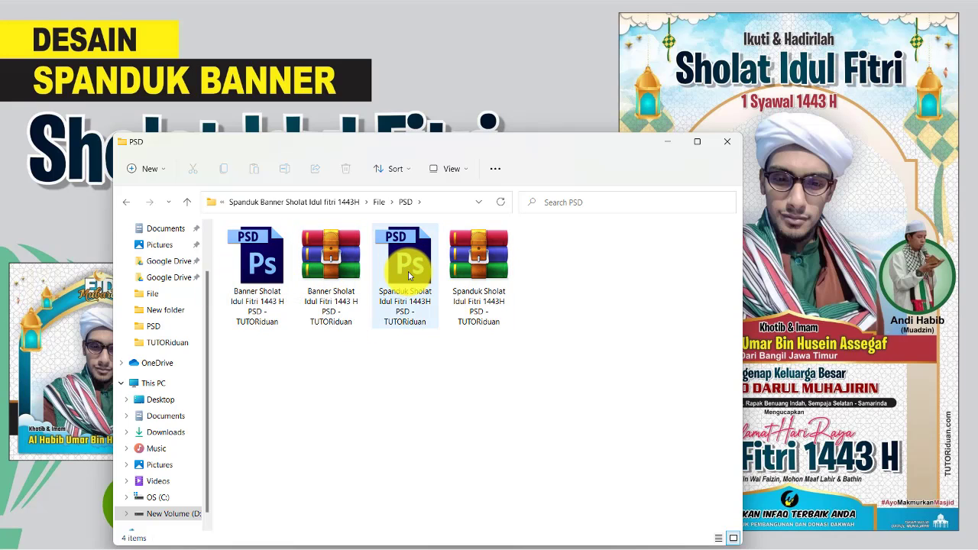
{"action": "left_click", "coordinate": [128, 203]}
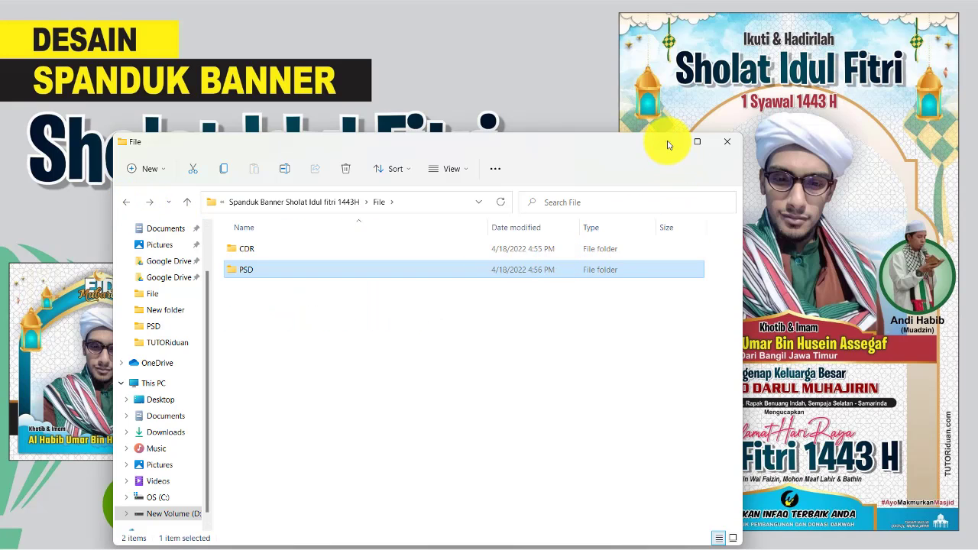
Select the CDR folder, minimize File Explorer, and bring the CorelDRAW banner document forward
{"action": "left_click", "coordinate": [279, 252]}
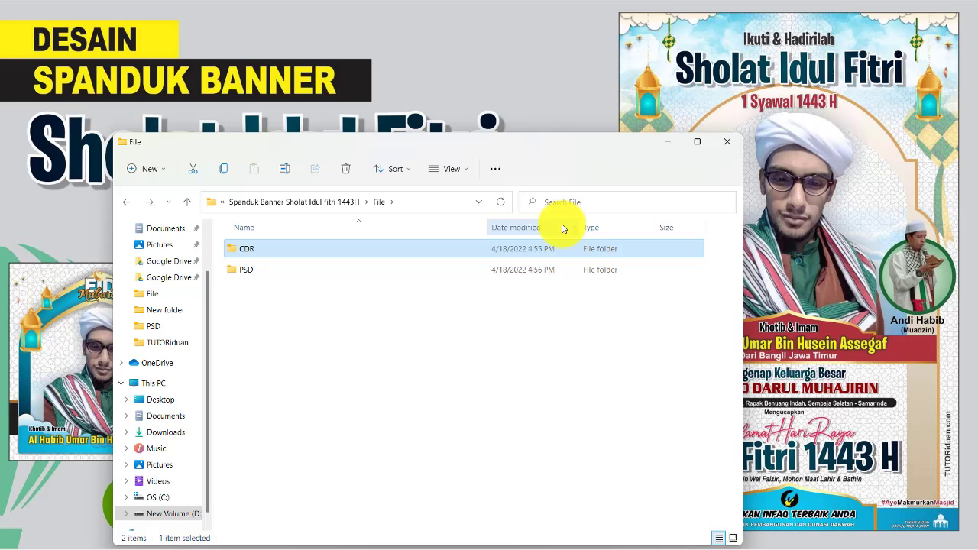
{"action": "left_click", "coordinate": [662, 145]}
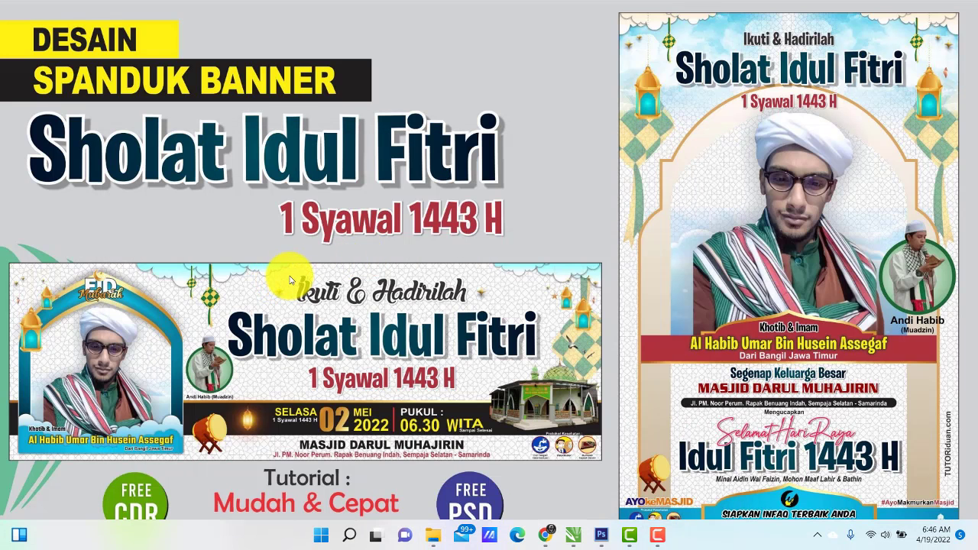
{"action": "mouse_move", "coordinate": [573, 535]}
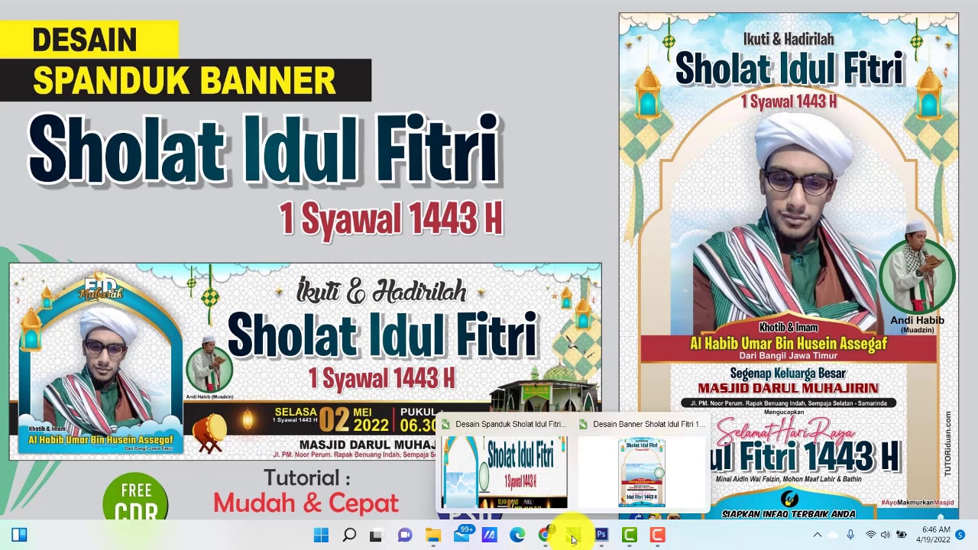
{"action": "left_click", "coordinate": [504, 468]}
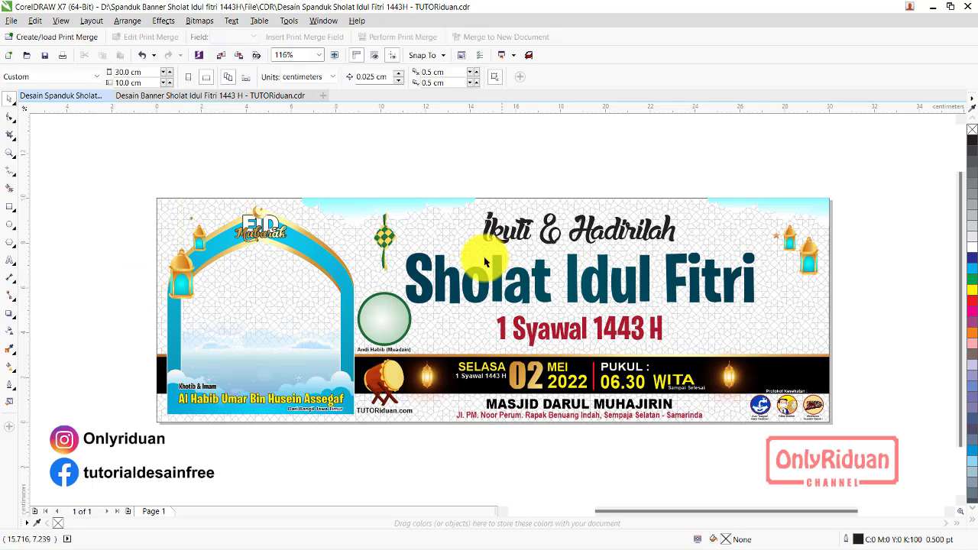
Copy the ketupat ornament, enlarge it to about 141.6%, and place it on the banner's right edge
{"action": "left_click", "coordinate": [389, 241]}
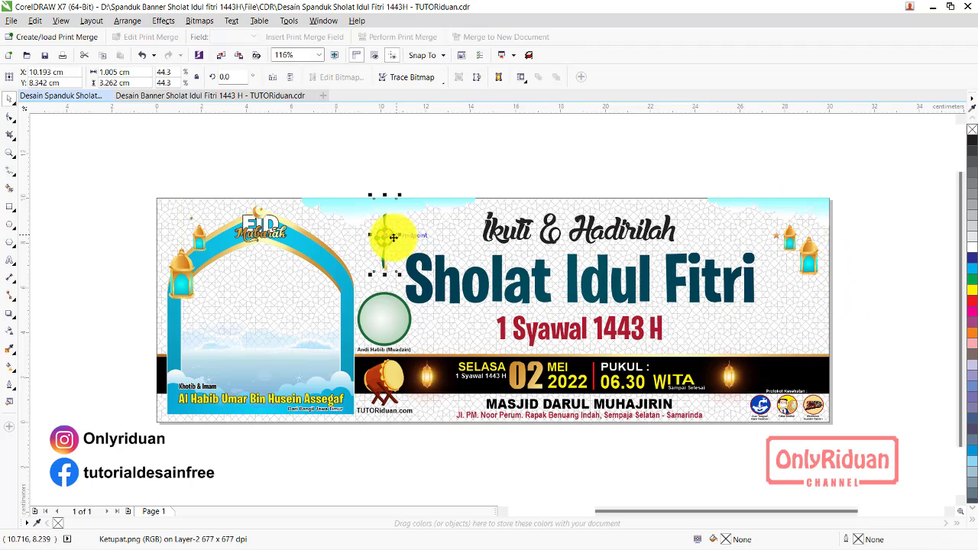
{"action": "left_click_drag", "start_coordinate": [393, 237], "coordinate": [871, 255]}
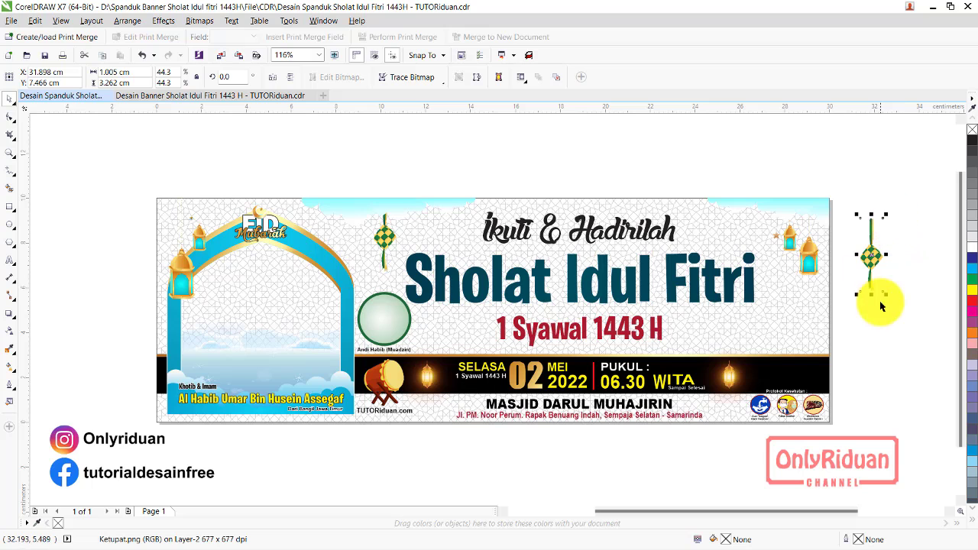
{"action": "mouse_move", "coordinate": [857, 295]}
{"action": "left_mouse_down"}
{"action": "mouse_move", "coordinate": [822, 284]}
{"action": "mouse_move", "coordinate": [828, 263]}
{"action": "left_mouse_up"}
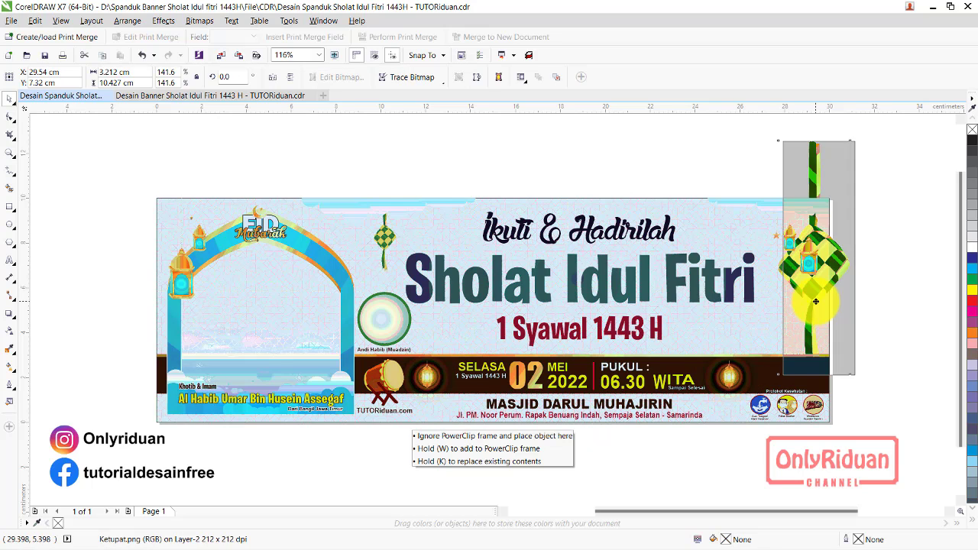
{"action": "left_click_drag", "start_coordinate": [828, 263], "coordinate": [834, 284]}
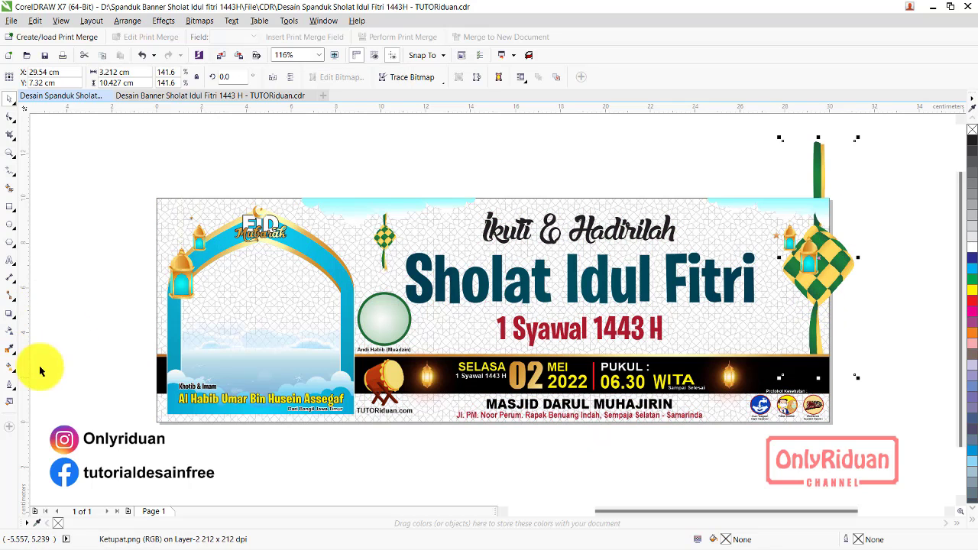
{"action": "left_click", "coordinate": [11, 334]}
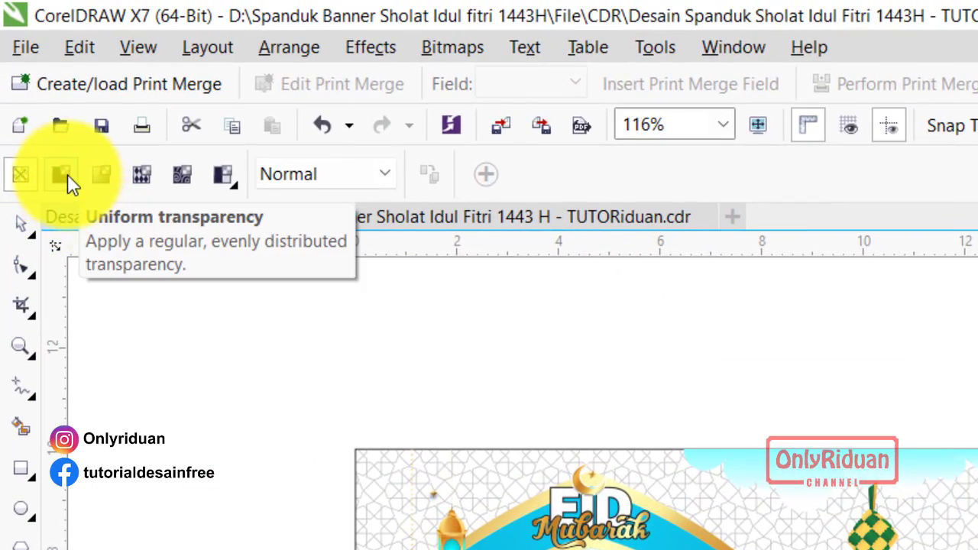
Give the large ketupat 50% uniform transparency and PowerClip it inside the banner rectangle
{"action": "left_click", "coordinate": [65, 175]}
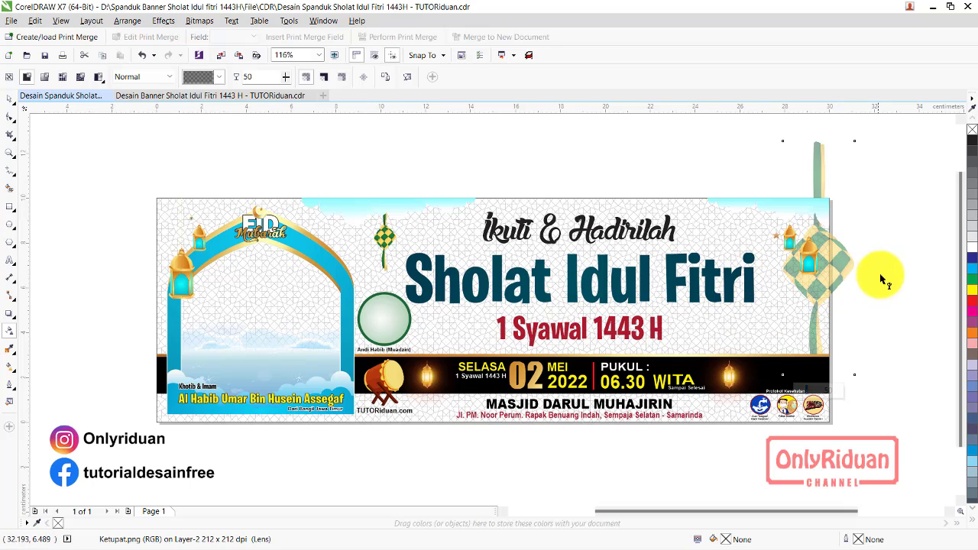
{"action": "right_click", "coordinate": [840, 269]}
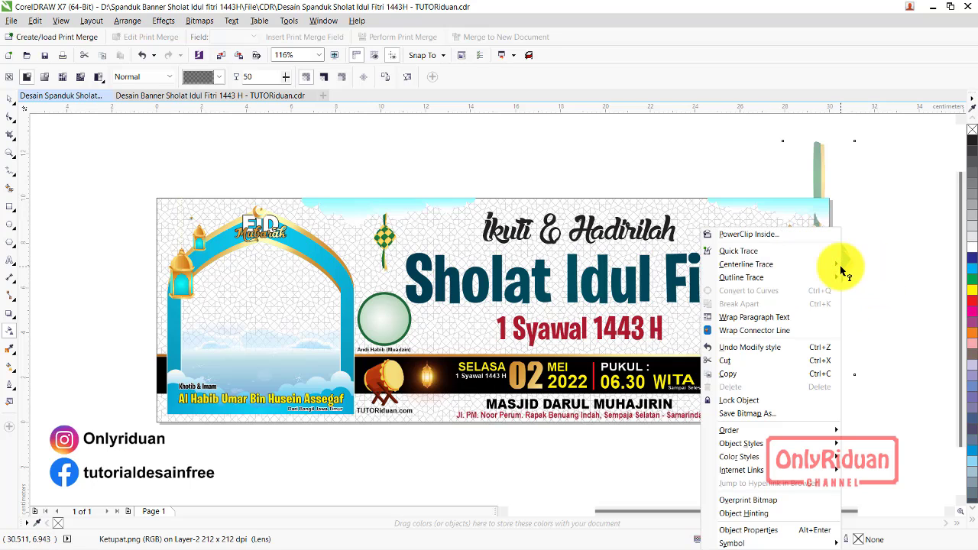
{"action": "left_click", "coordinate": [748, 234]}
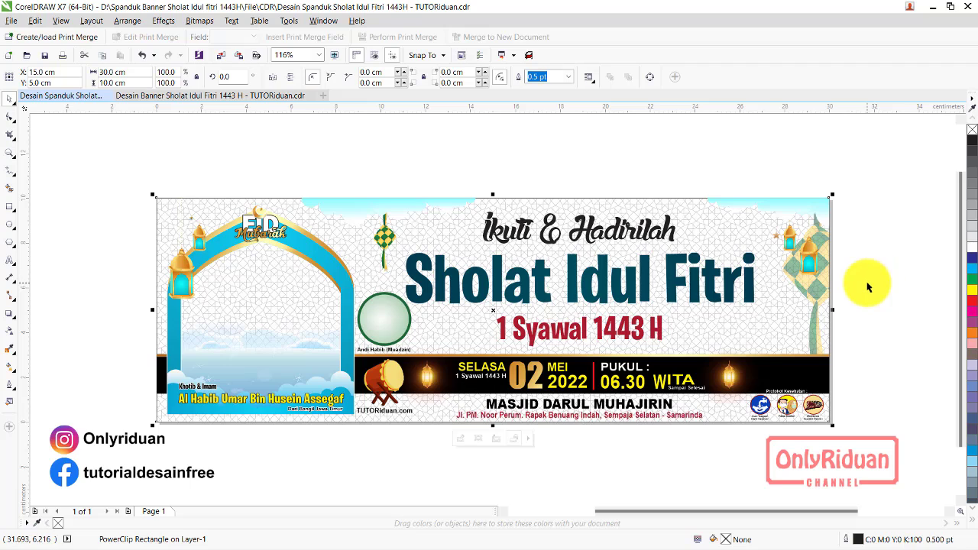
{"action": "left_click", "coordinate": [345, 203]}
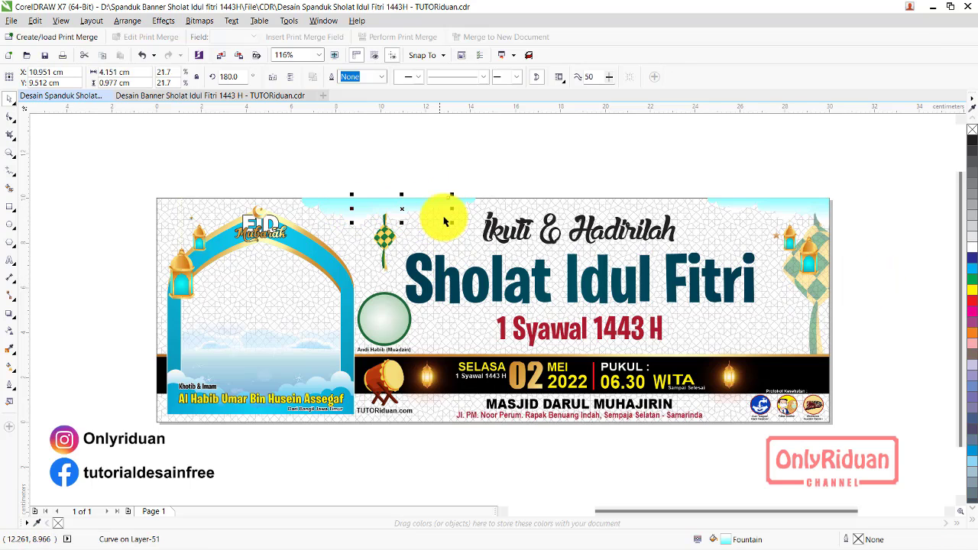
{"action": "left_click", "coordinate": [327, 209]}
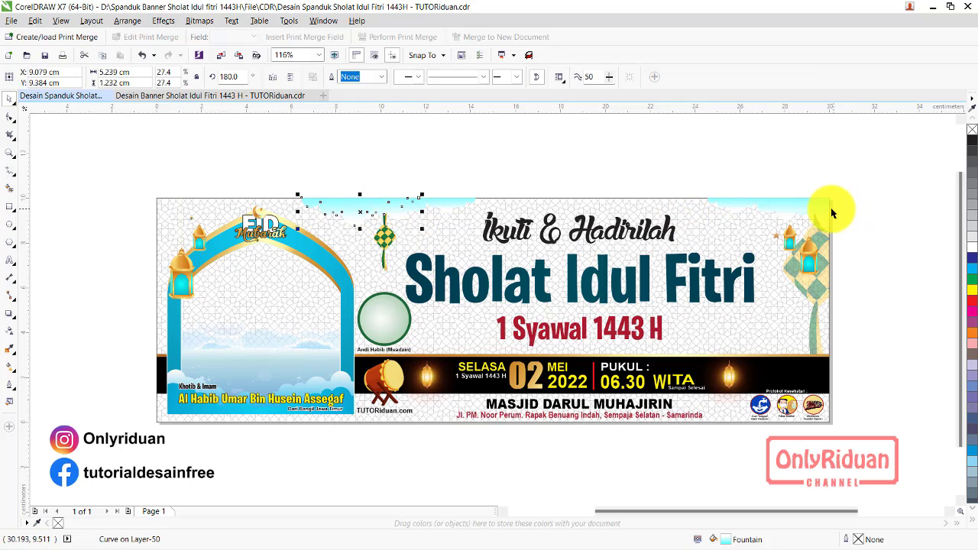
Give the first top cloud a black Small Glow drop shadow
{"action": "left_click", "coordinate": [769, 203]}
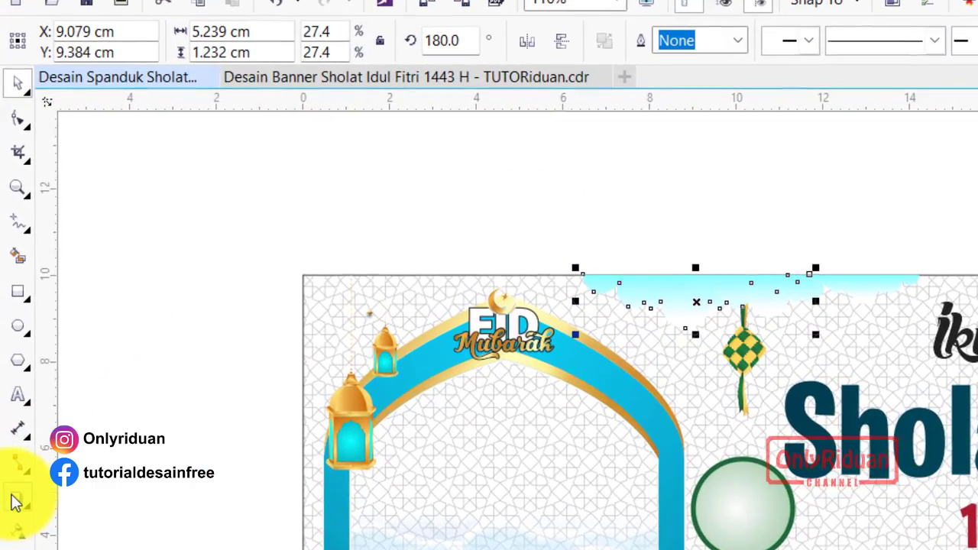
{"action": "left_click", "coordinate": [8, 320]}
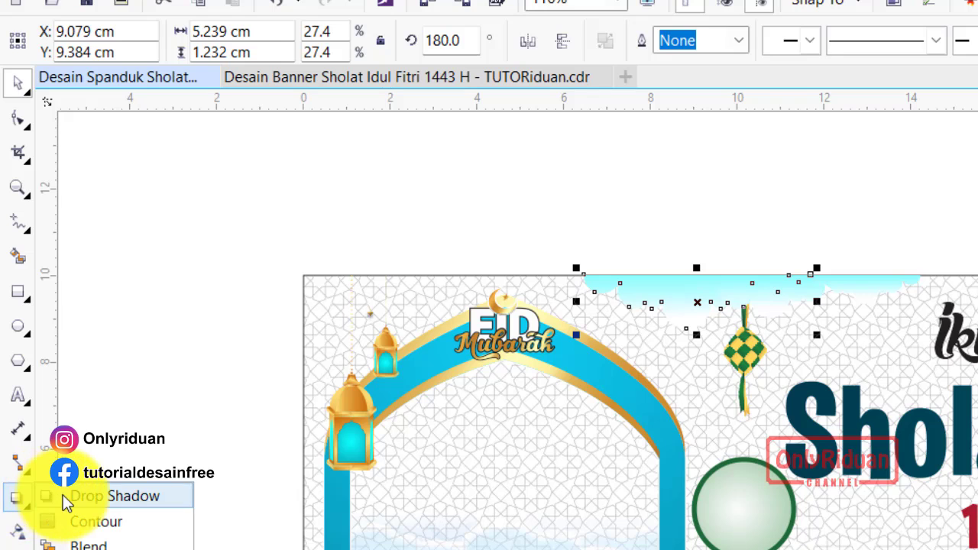
{"action": "left_click", "coordinate": [64, 495]}
{"action": "left_click", "coordinate": [114, 43]}
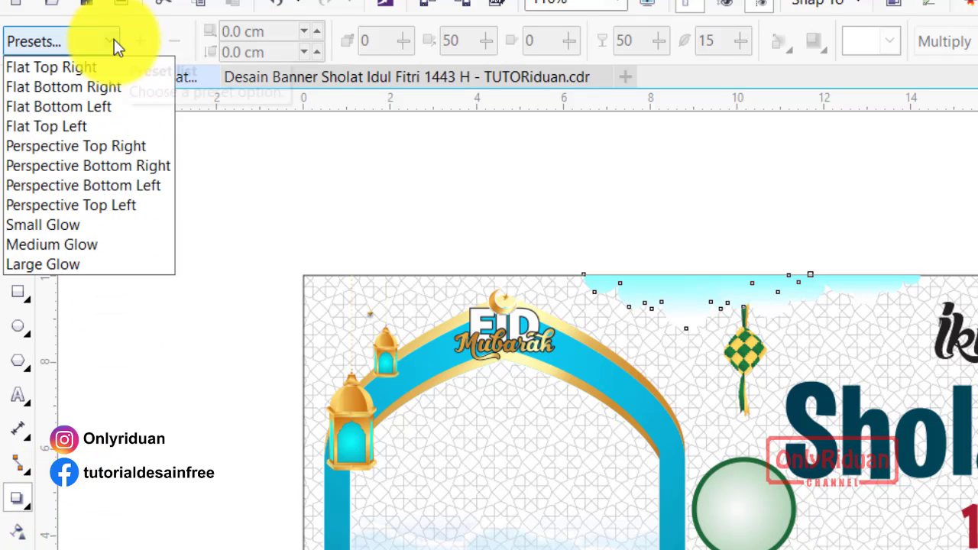
{"action": "left_click", "coordinate": [90, 225]}
{"action": "left_click", "coordinate": [879, 42]}
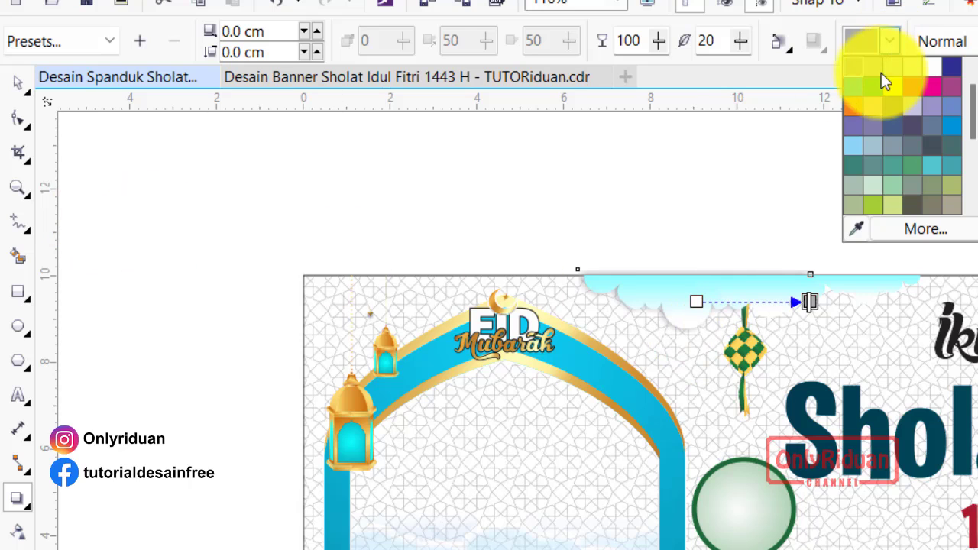
{"action": "left_click", "coordinate": [855, 68]}
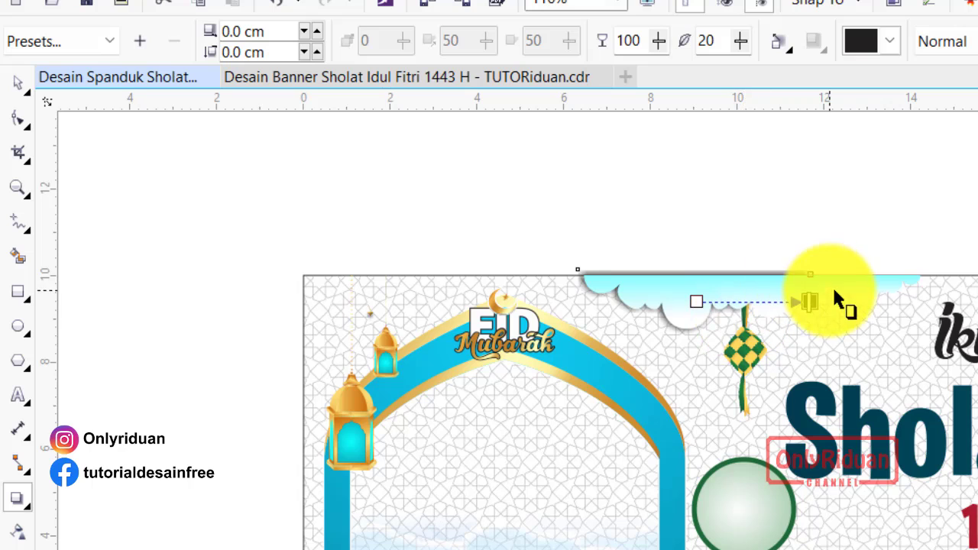
{"action": "left_click", "coordinate": [849, 226]}
Apply the same black Small Glow shadow to the second cloud along the top
{"action": "left_click", "coordinate": [814, 294]}
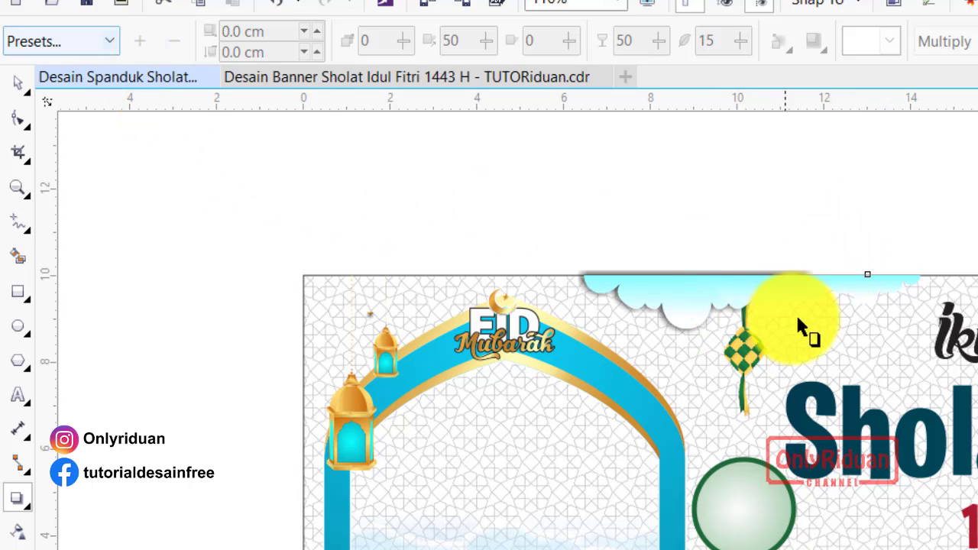
{"action": "left_click", "coordinate": [110, 41]}
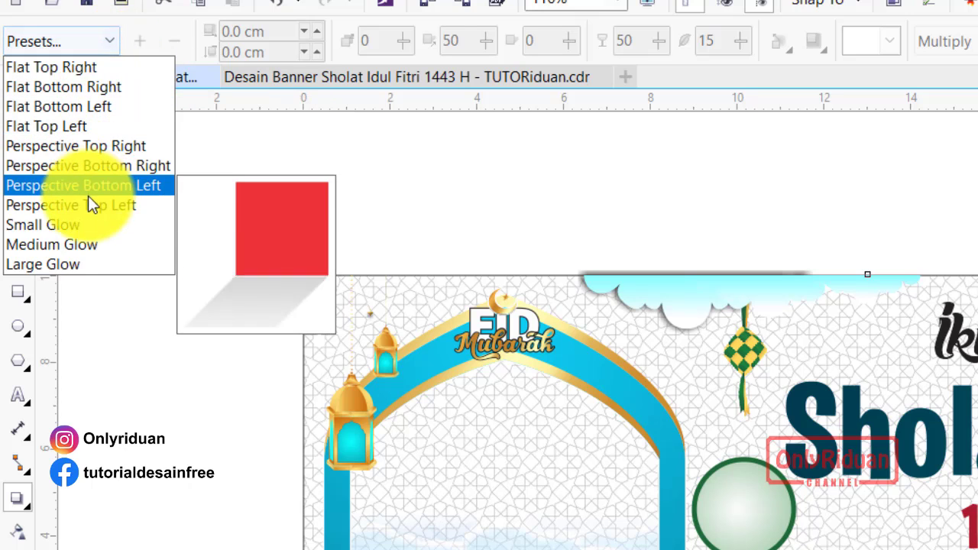
{"action": "left_click", "coordinate": [83, 225]}
{"action": "left_click", "coordinate": [886, 41]}
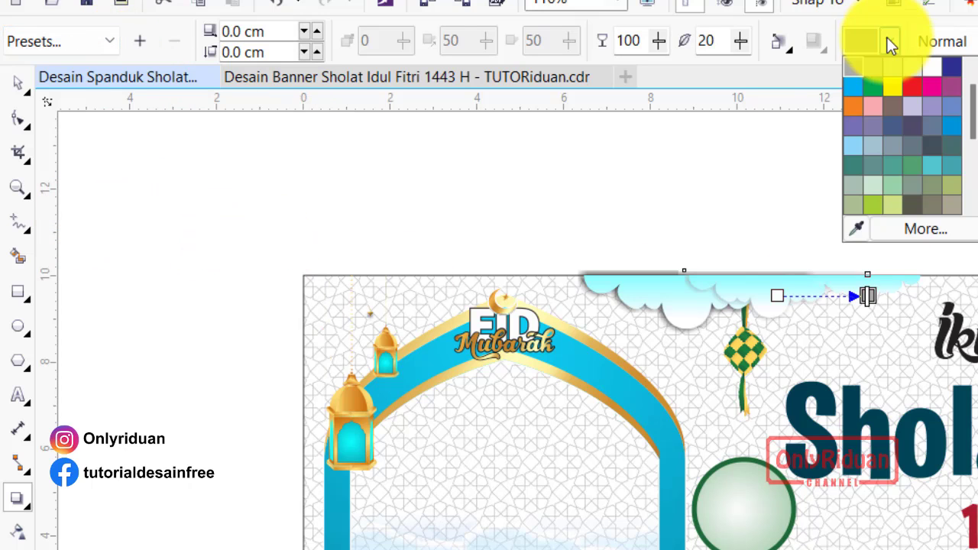
{"action": "scroll", "coordinate": [959, 107], "scroll_direction": "up", "scroll_amount": 1}
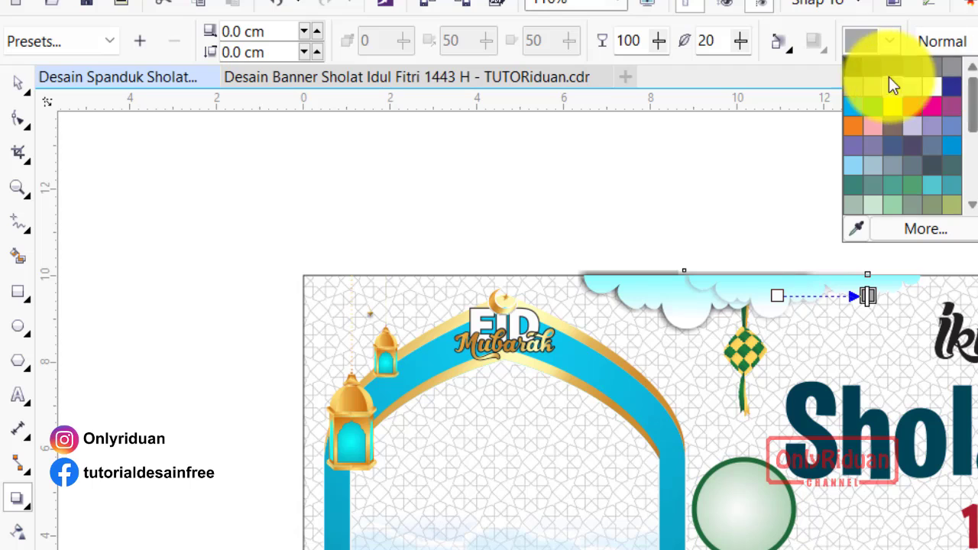
{"action": "left_click", "coordinate": [854, 68]}
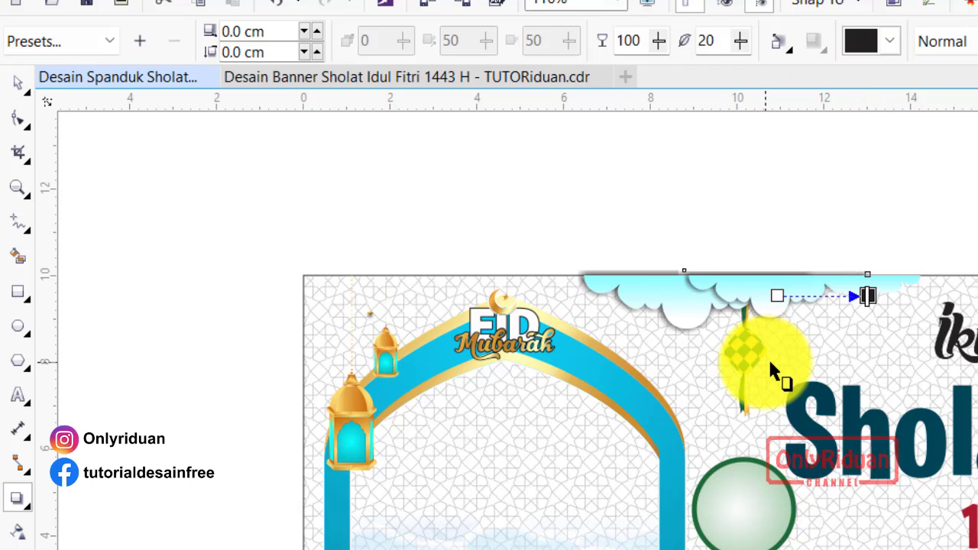
{"action": "left_click", "coordinate": [900, 290]}
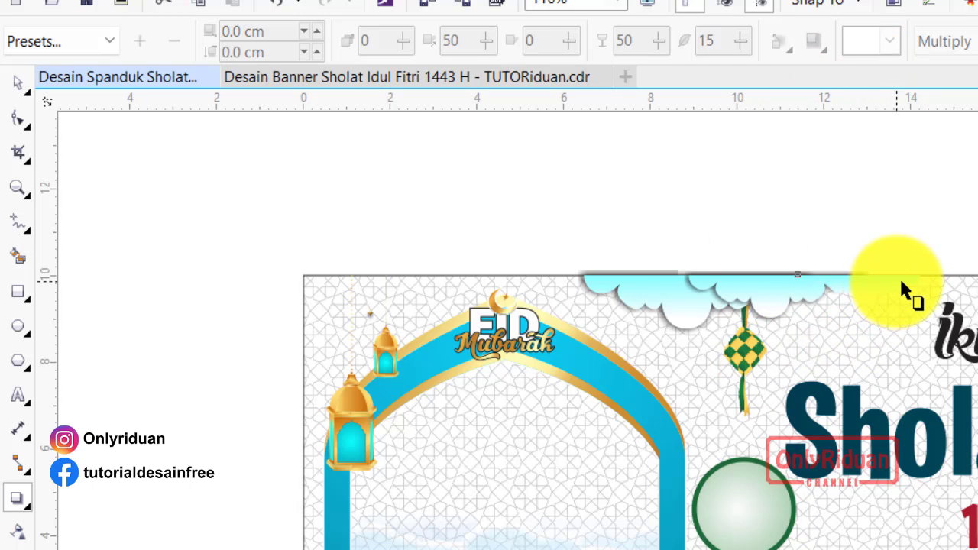
Add a black Small Glow shadow to the third top cloud
{"action": "left_click", "coordinate": [107, 42]}
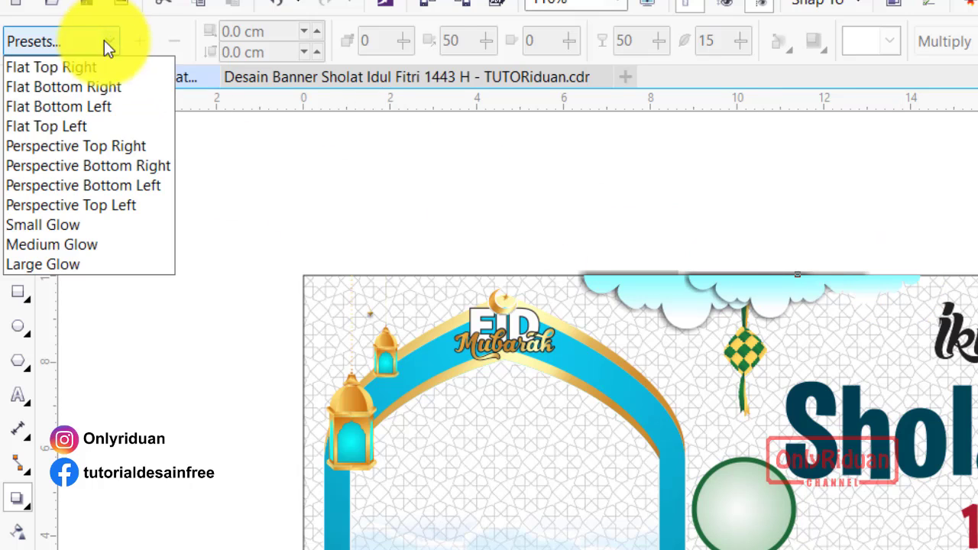
{"action": "left_click", "coordinate": [87, 226]}
{"action": "left_click", "coordinate": [886, 42]}
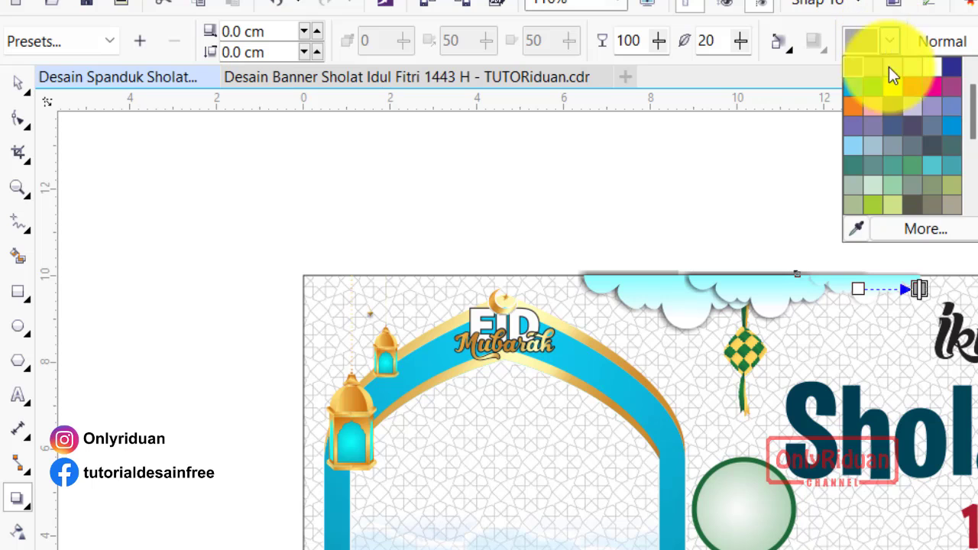
{"action": "scroll", "coordinate": [974, 122], "scroll_direction": "up", "scroll_amount": 1}
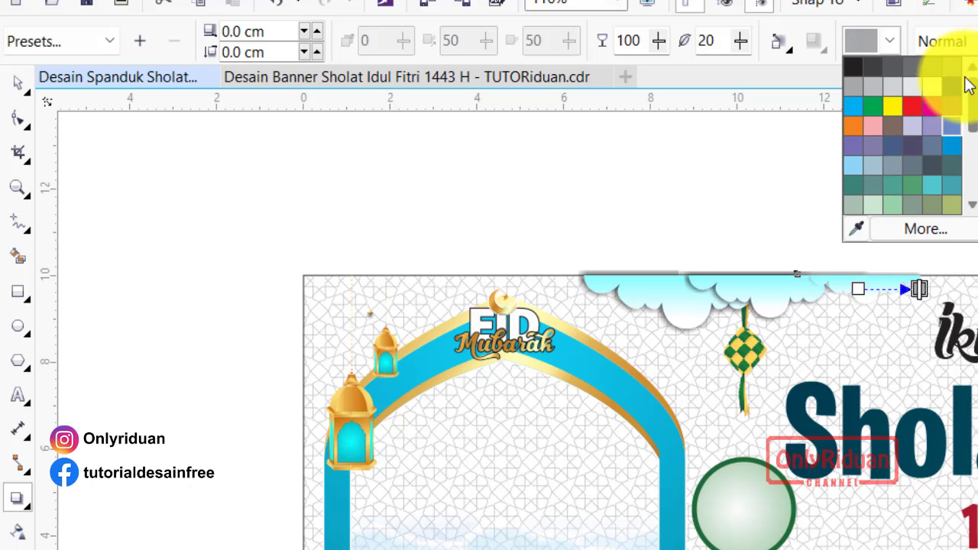
{"action": "left_click", "coordinate": [855, 65]}
{"action": "left_click", "coordinate": [857, 221]}
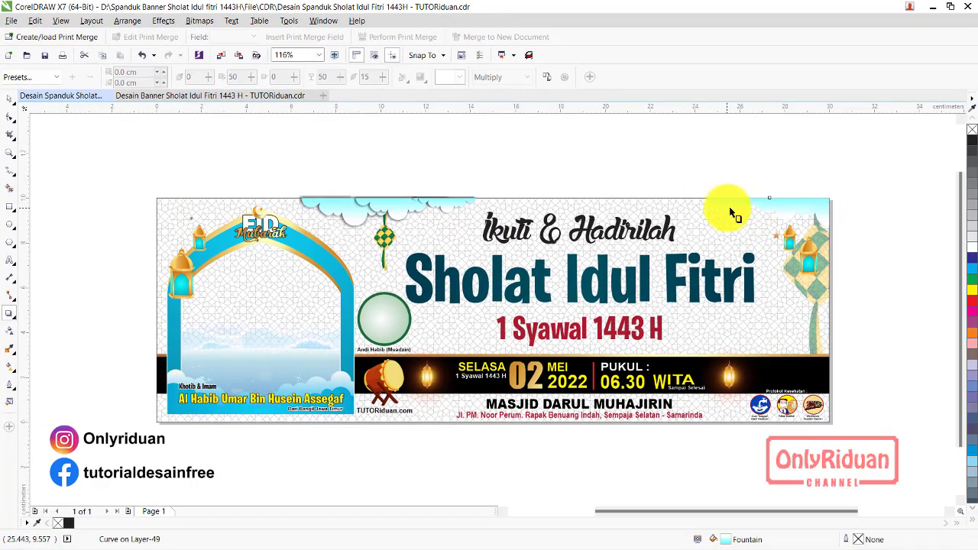
Apply black Small Glow shadows to the top-right cloud and the next cloud shape
{"action": "left_click", "coordinate": [56, 76]}
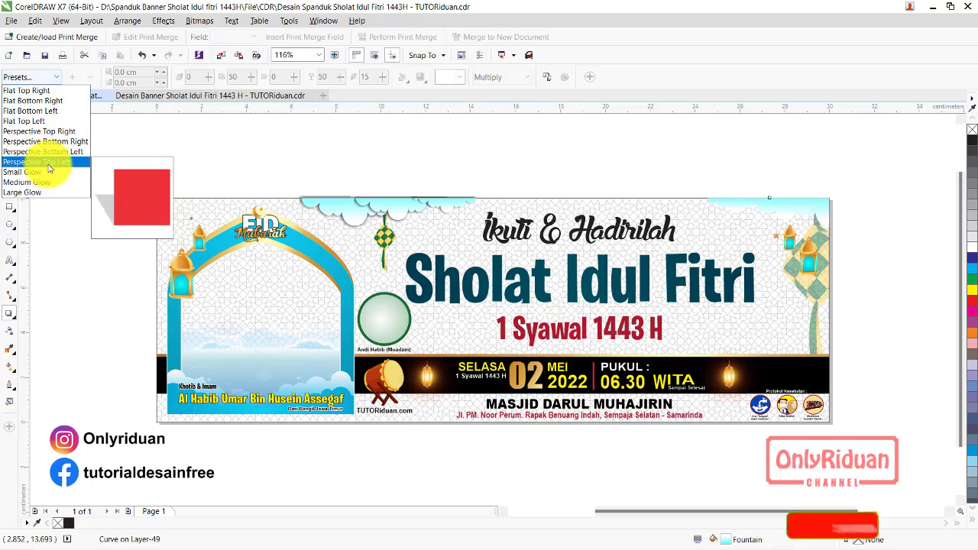
{"action": "left_click", "coordinate": [84, 169]}
{"action": "left_click", "coordinate": [457, 77]}
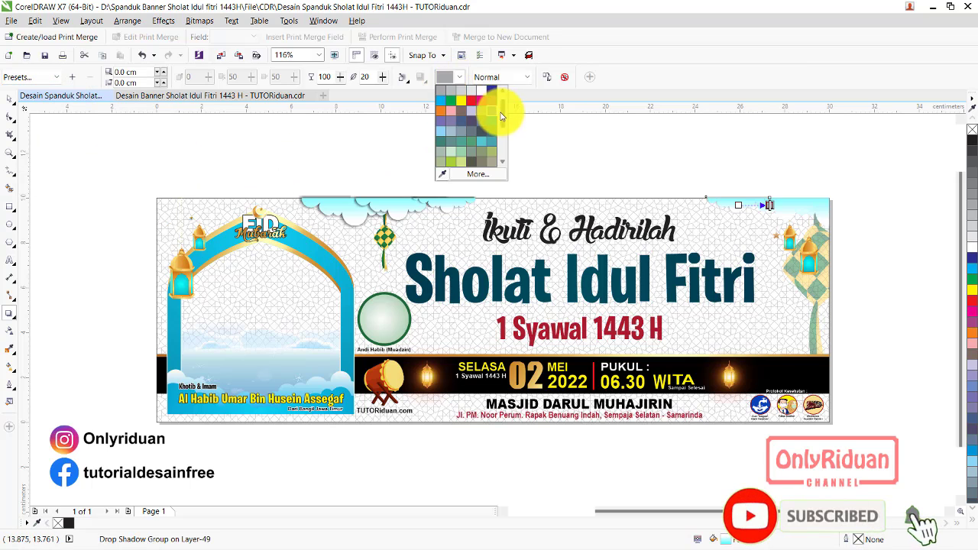
{"action": "left_click", "coordinate": [441, 90]}
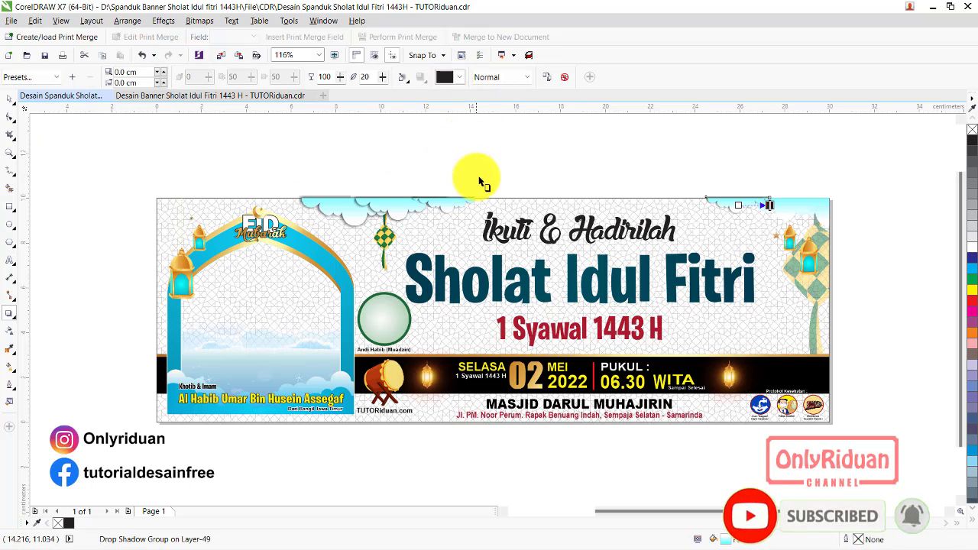
{"action": "left_click", "coordinate": [787, 212]}
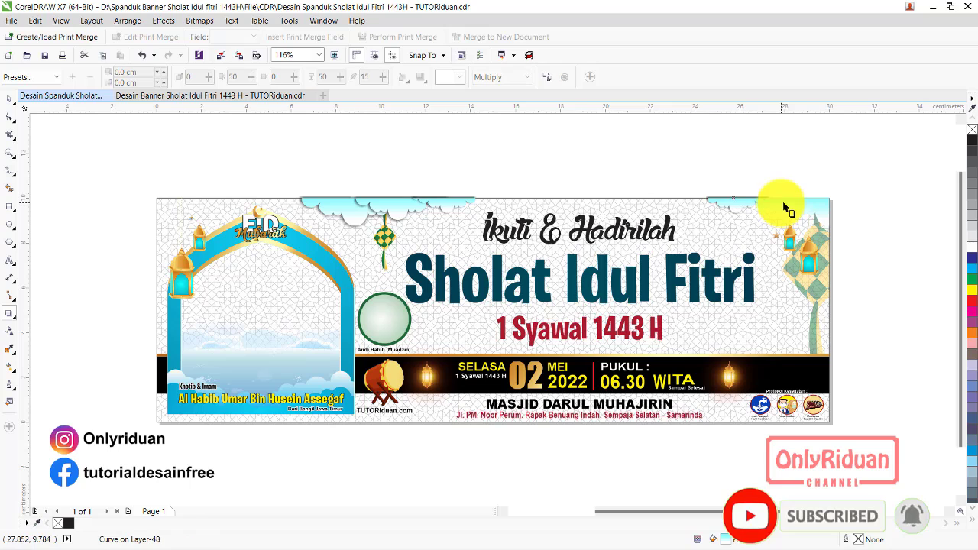
{"action": "left_click", "coordinate": [49, 77]}
{"action": "left_click", "coordinate": [22, 172]}
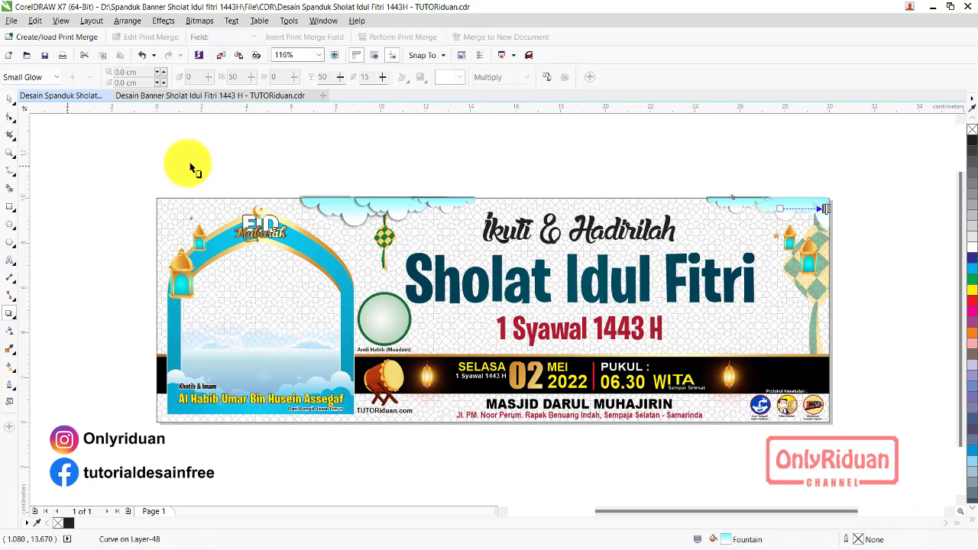
{"action": "left_click", "coordinate": [459, 77]}
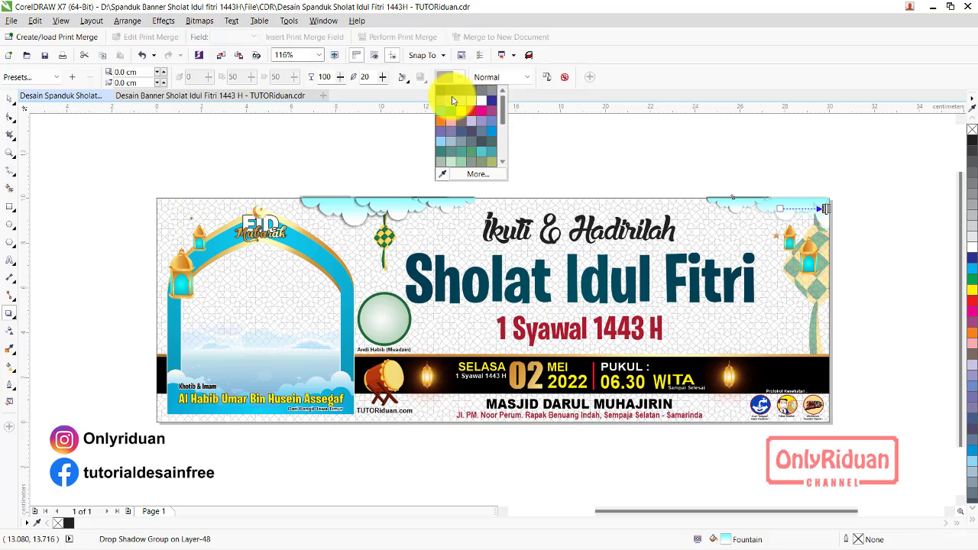
{"action": "left_click", "coordinate": [441, 92]}
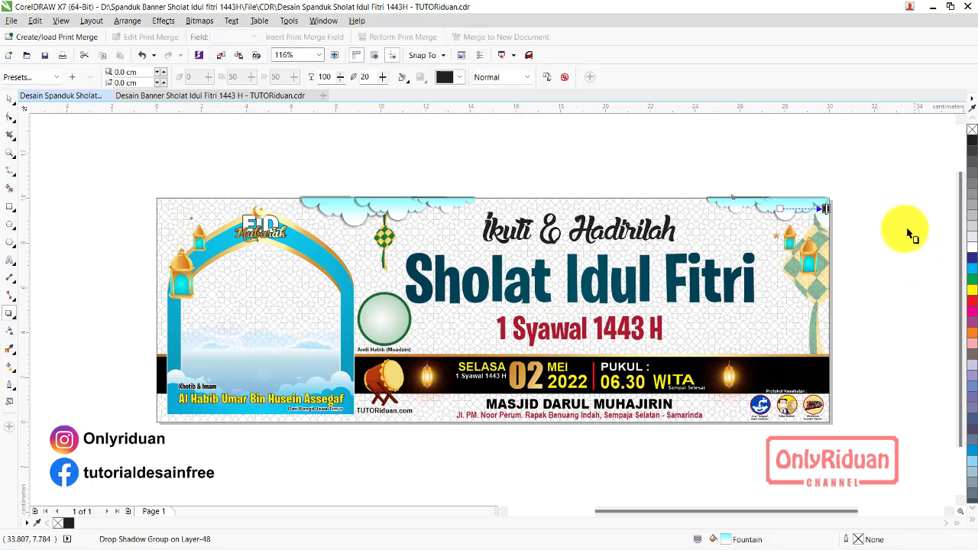
{"action": "left_click", "coordinate": [875, 219]}
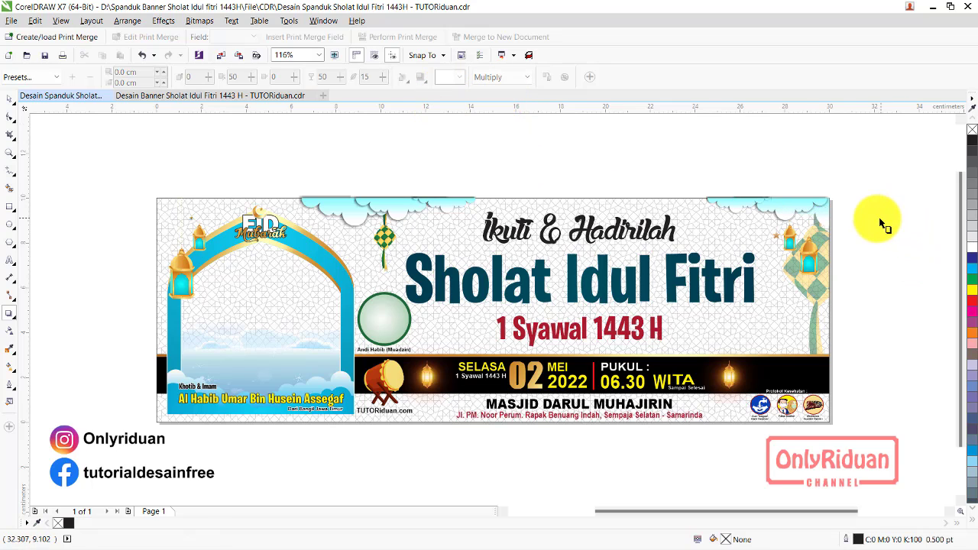
Add a black Small Glow shadow to the remaining cloud curve on the top edge
{"action": "left_click", "coordinate": [831, 216]}
{"action": "scroll", "coordinate": [834, 221], "scroll_direction": "up", "scroll_amount": 1}
{"action": "scroll", "coordinate": [835, 211], "scroll_direction": "up", "scroll_amount": 1}
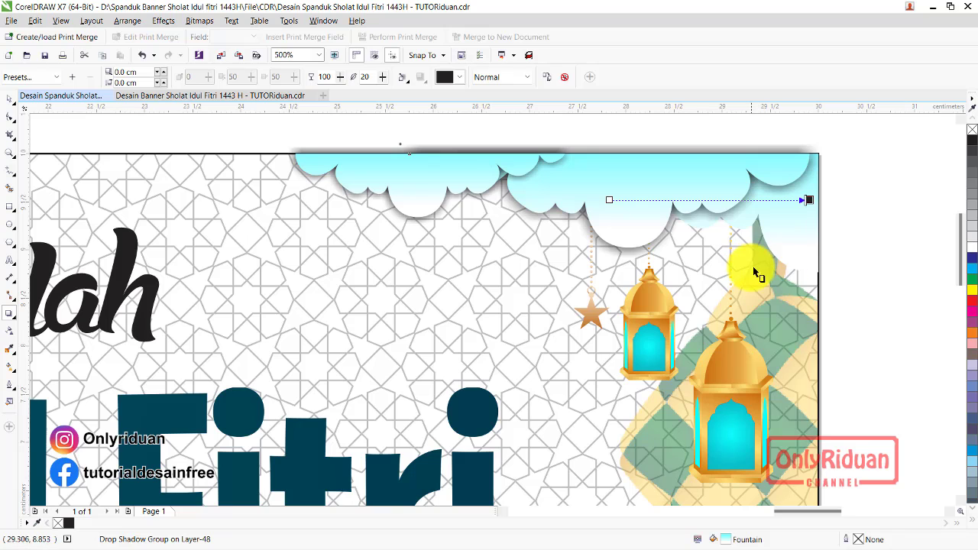
{"action": "left_click", "coordinate": [795, 277]}
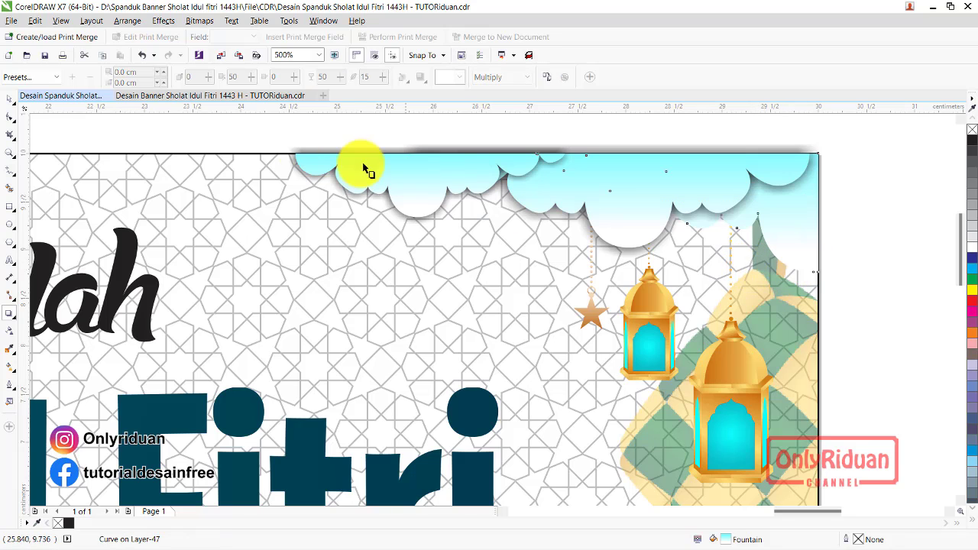
{"action": "left_click", "coordinate": [46, 77]}
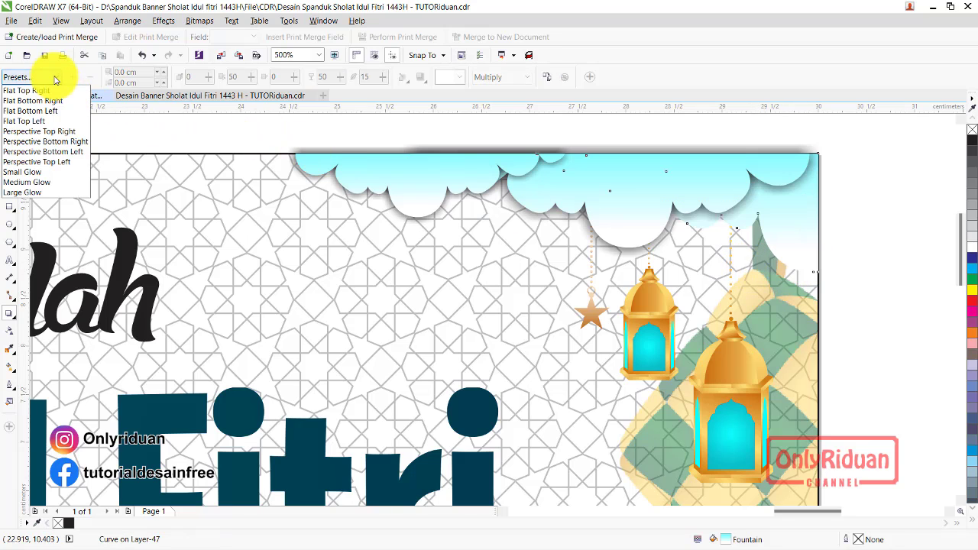
{"action": "left_click", "coordinate": [38, 173]}
{"action": "left_click", "coordinate": [449, 77]}
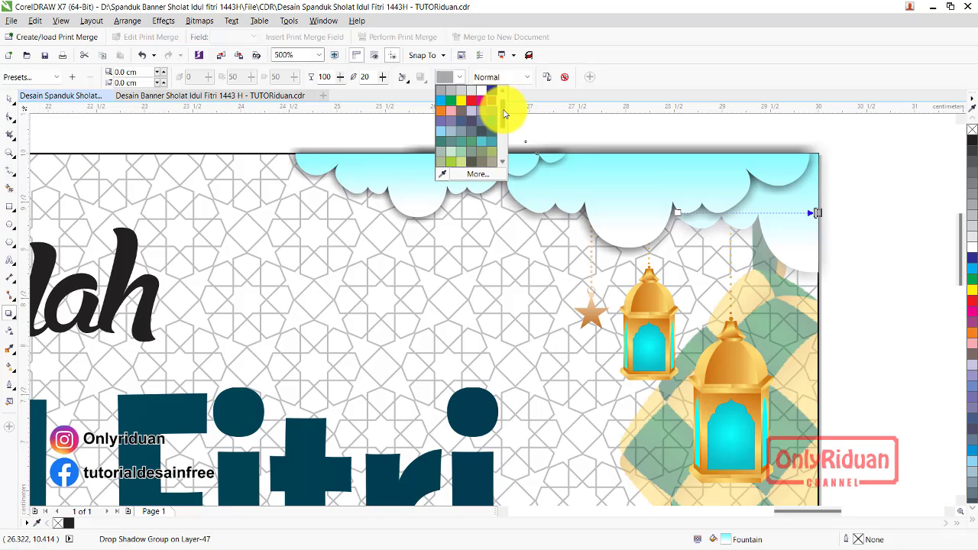
{"action": "left_click_drag", "start_coordinate": [504, 113], "coordinate": [438, 90]}
{"action": "left_click", "coordinate": [444, 92]}
{"action": "scroll", "coordinate": [796, 186], "scroll_direction": "down", "scroll_amount": 2}
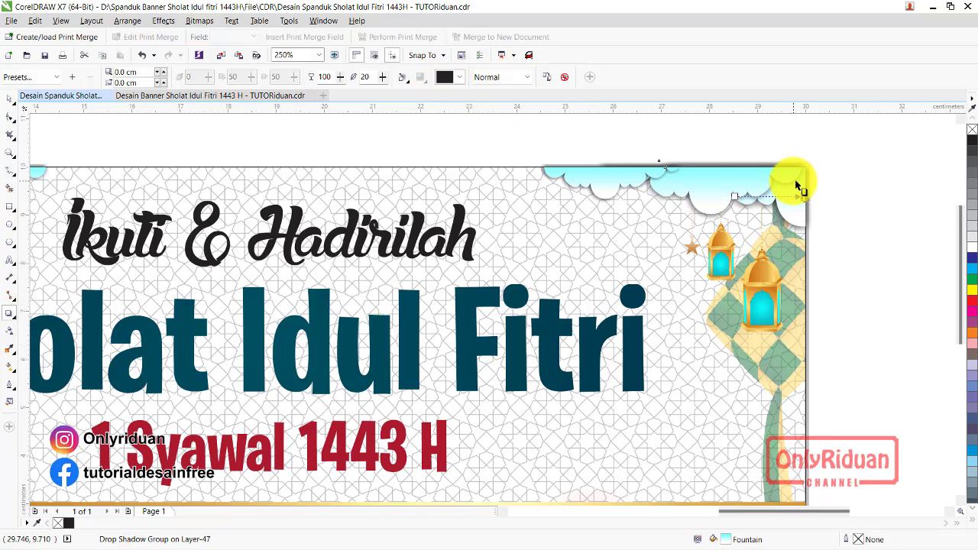
{"action": "scroll", "coordinate": [796, 185], "scroll_direction": "down", "scroll_amount": 2}
Return to the Pick tool, clear the selection, and review the shadowed clouds
{"action": "left_click", "coordinate": [10, 99]}
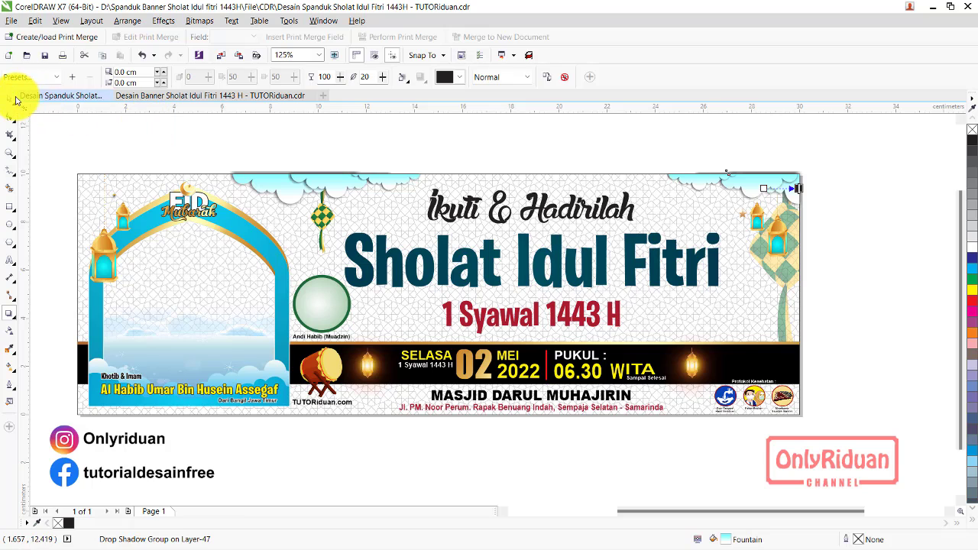
{"action": "left_click", "coordinate": [289, 163]}
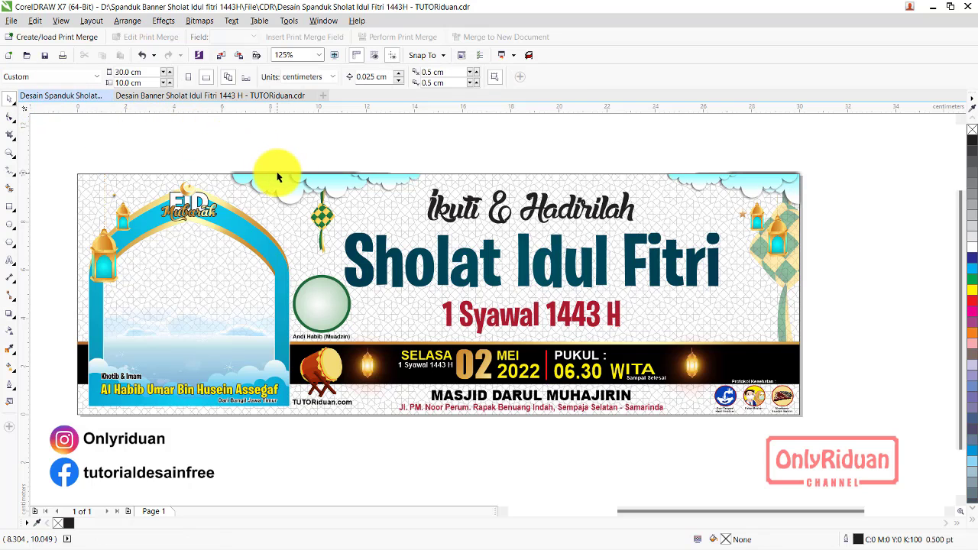
{"action": "scroll", "coordinate": [278, 176], "scroll_direction": "up", "scroll_amount": 4}
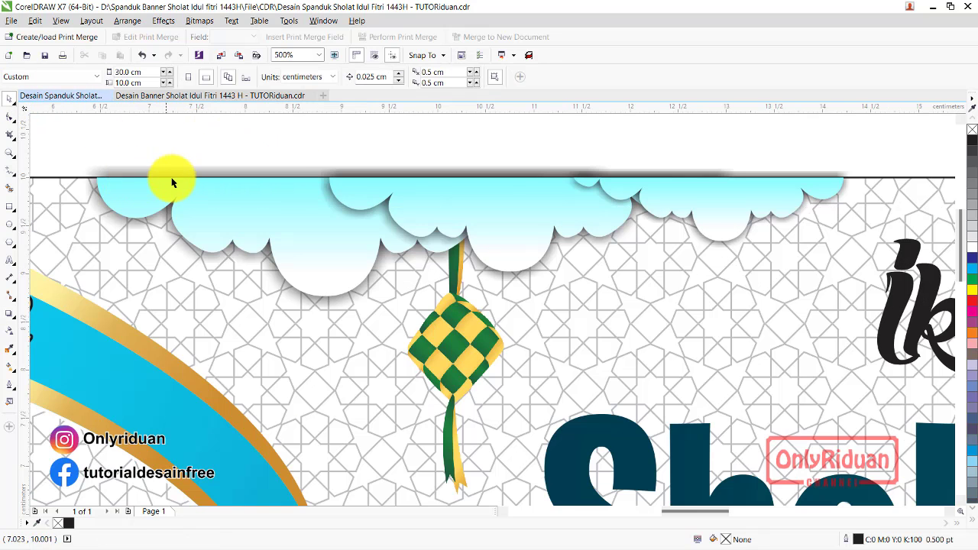
{"action": "scroll", "coordinate": [323, 153], "scroll_direction": "down", "scroll_amount": 2}
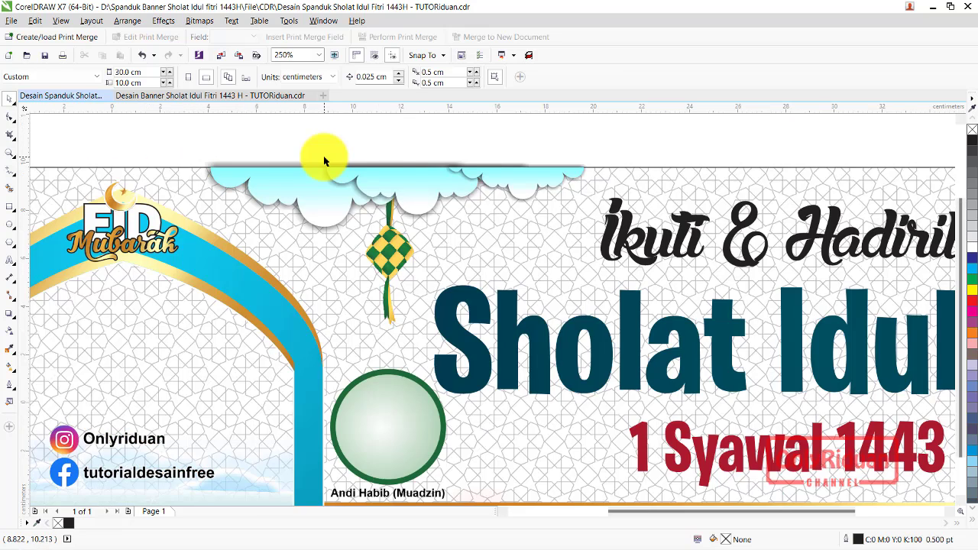
{"action": "scroll", "coordinate": [323, 155], "scroll_direction": "down", "scroll_amount": 2}
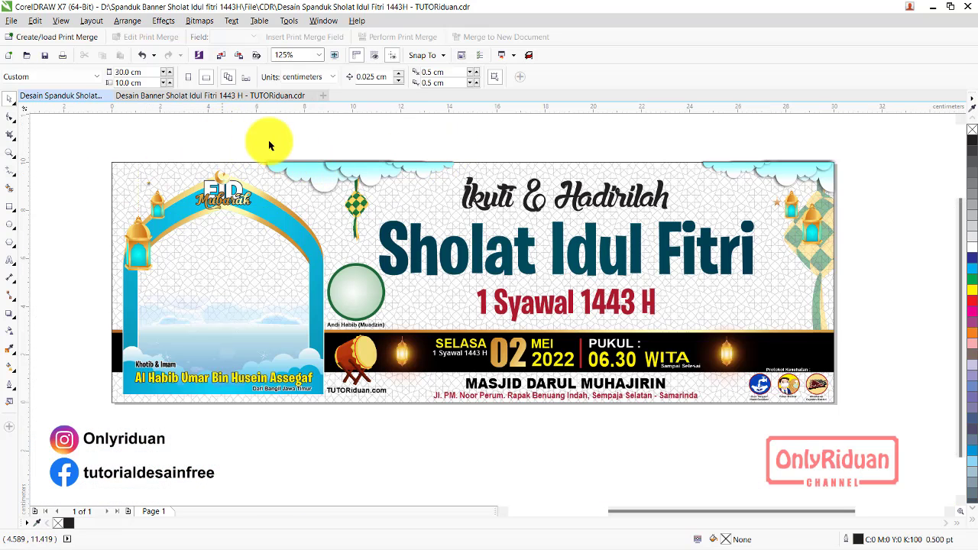
Group the left clouds and ketupat and PowerClip the group inside the banner rectangle
{"action": "left_click_drag", "start_coordinate": [483, 208], "coordinate": [485, 206]}
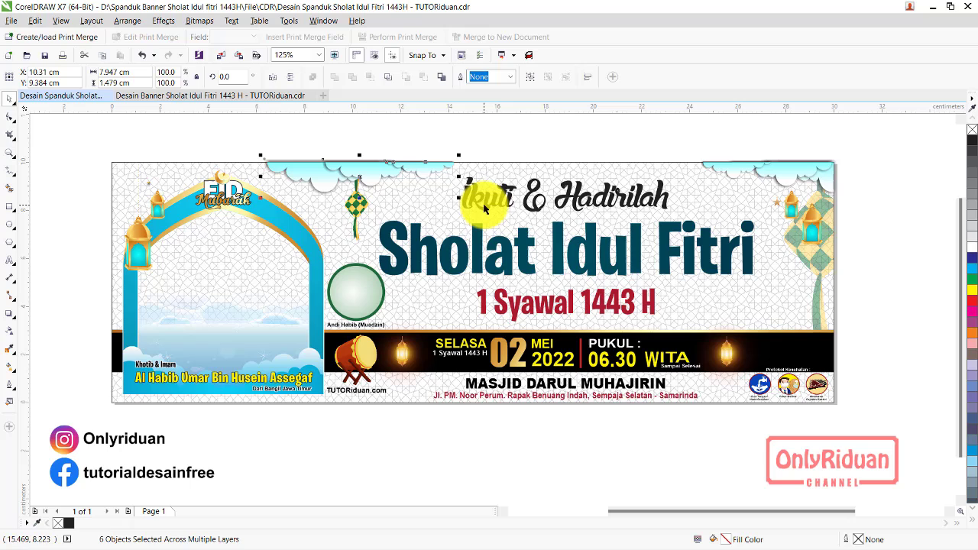
{"action": "left_click", "coordinate": [532, 79]}
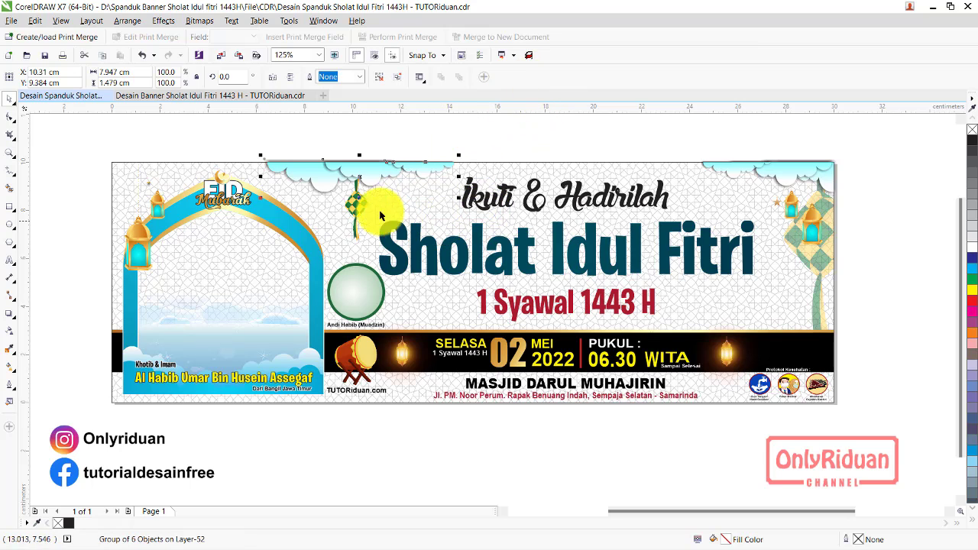
{"action": "right_click", "coordinate": [321, 180]}
{"action": "key", "text": "Escape"}
{"action": "key", "text": "Escape"}
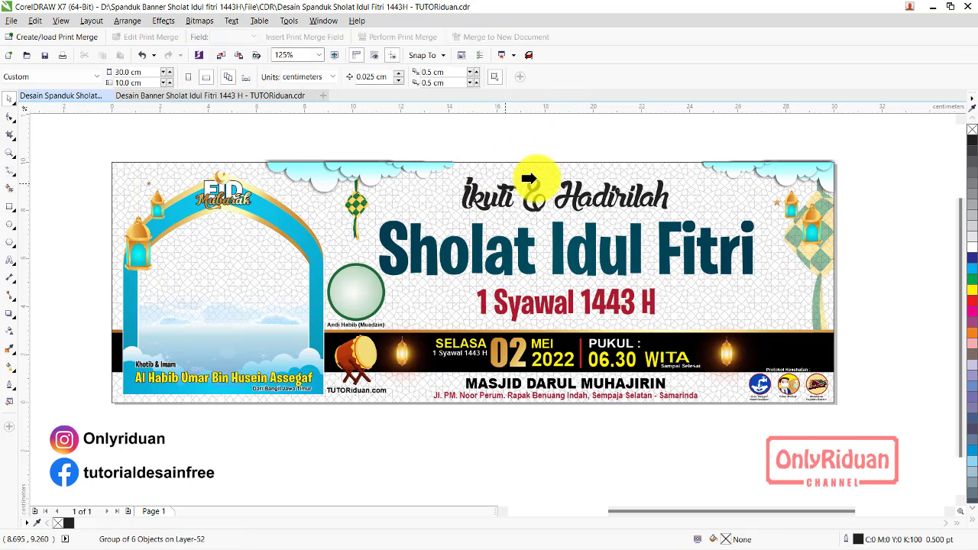
{"action": "left_click", "coordinate": [541, 170]}
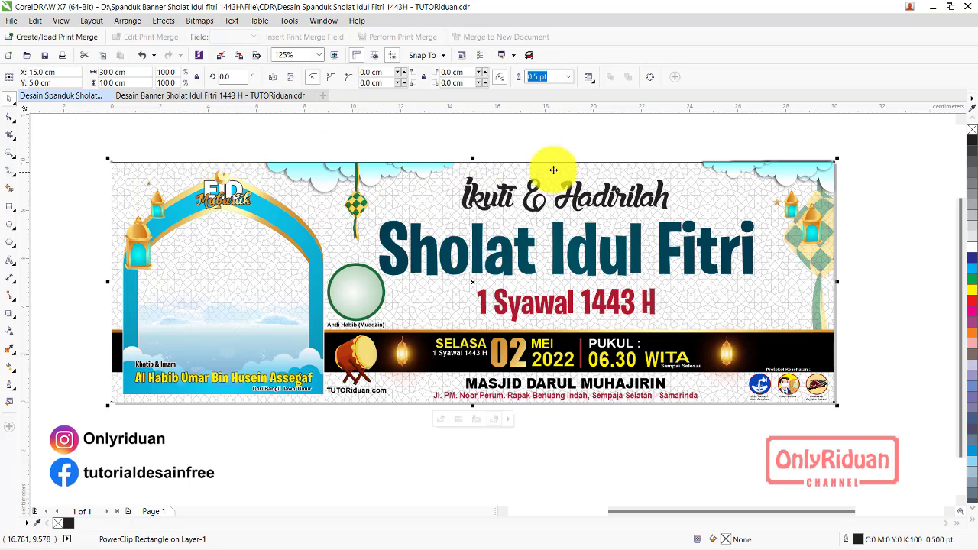
{"action": "left_click", "coordinate": [655, 140]}
Group the six top-right corner clouds and start PowerClip Inside on them
{"action": "mouse_move", "coordinate": [676, 138]}
{"action": "left_mouse_down"}
{"action": "mouse_move", "coordinate": [908, 196]}
{"action": "mouse_move", "coordinate": [901, 203]}
{"action": "left_mouse_up"}
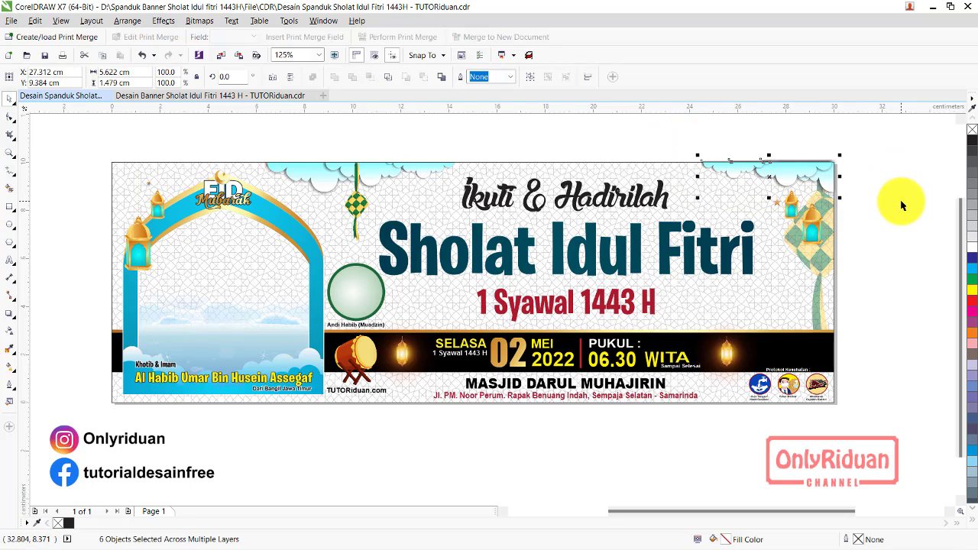
{"action": "left_click", "coordinate": [531, 77]}
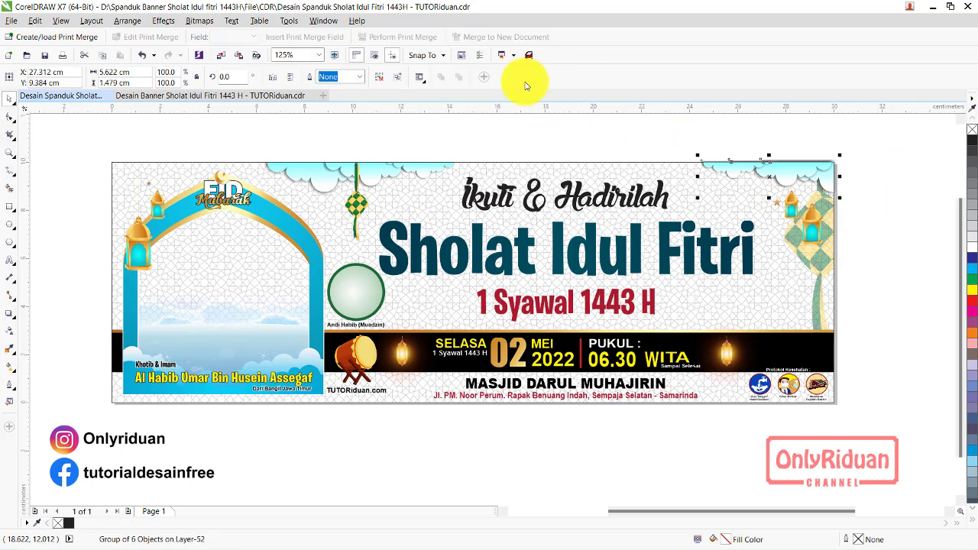
{"action": "right_click", "coordinate": [785, 176]}
{"action": "left_click", "coordinate": [823, 180]}
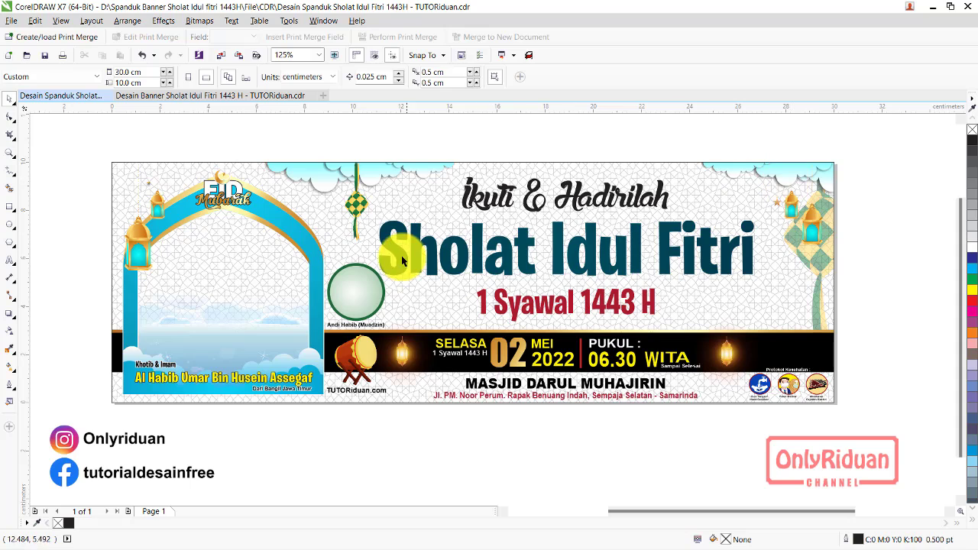
Clip the corner clouds into the banner and give the Khotib & Imam caption a black glow shadow
{"action": "left_click", "coordinate": [130, 391]}
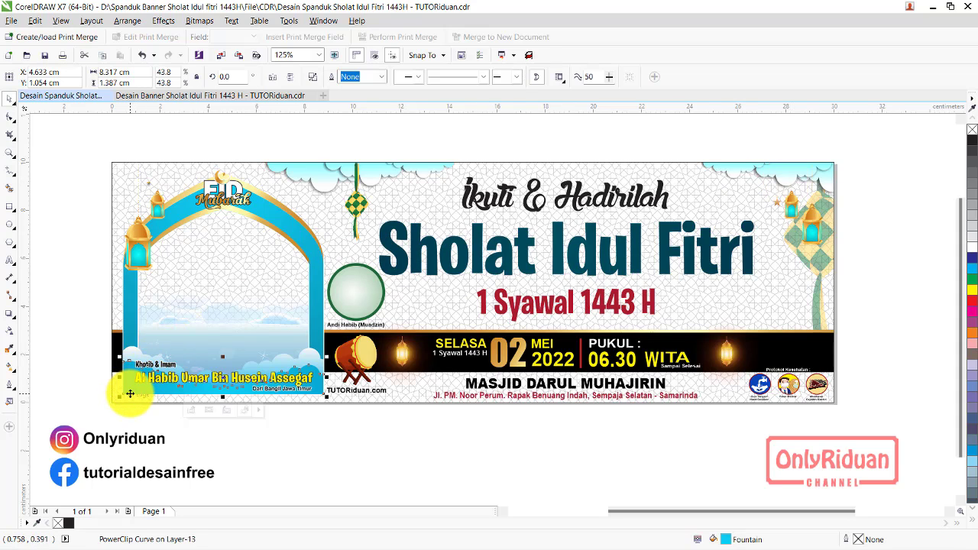
{"action": "left_click", "coordinate": [7, 317]}
{"action": "left_click", "coordinate": [53, 77]}
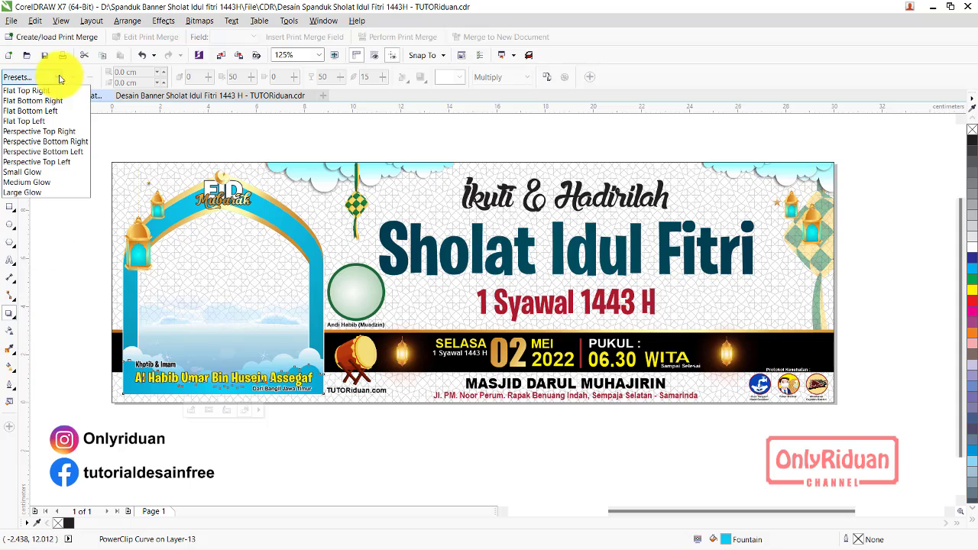
{"action": "left_click", "coordinate": [46, 162]}
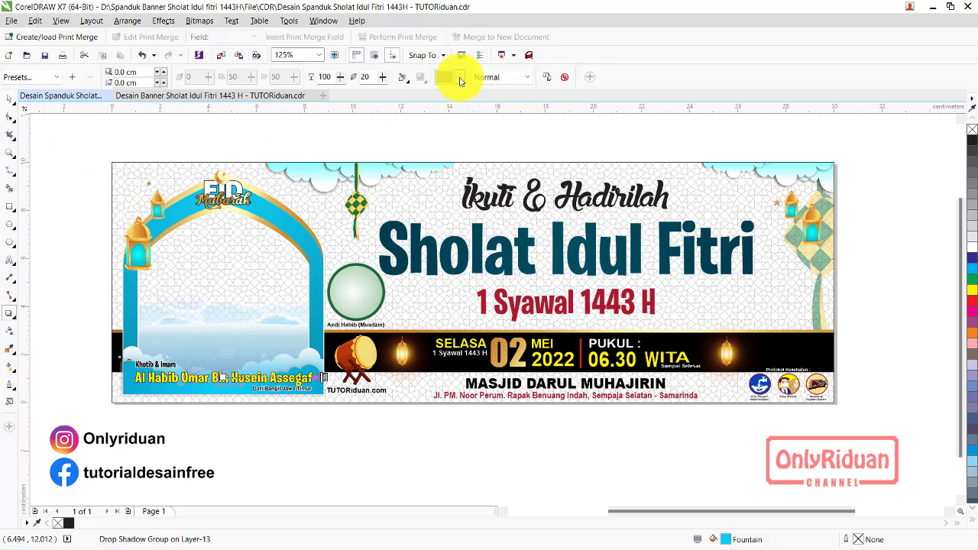
{"action": "left_click", "coordinate": [460, 79]}
{"action": "scroll", "coordinate": [502, 115], "scroll_direction": "up", "scroll_amount": 1}
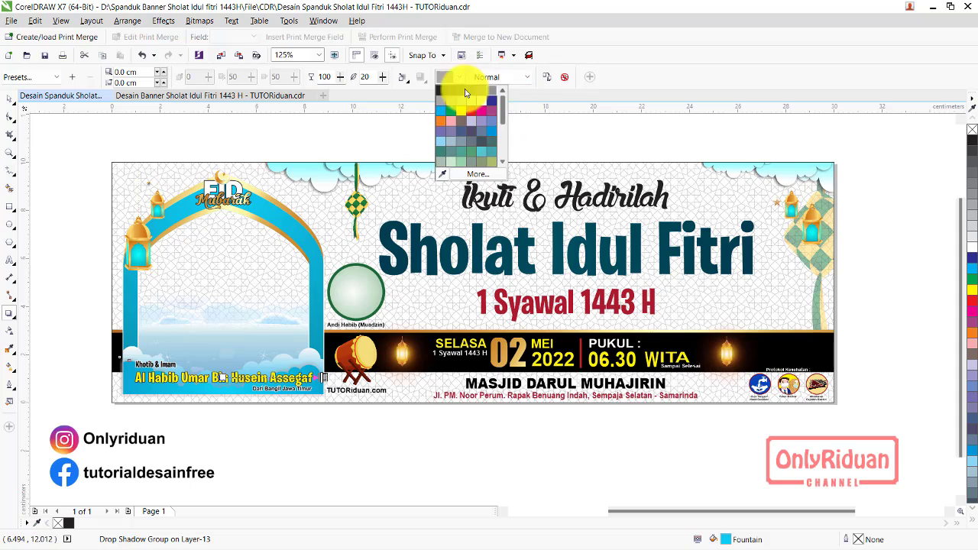
{"action": "left_click", "coordinate": [442, 92]}
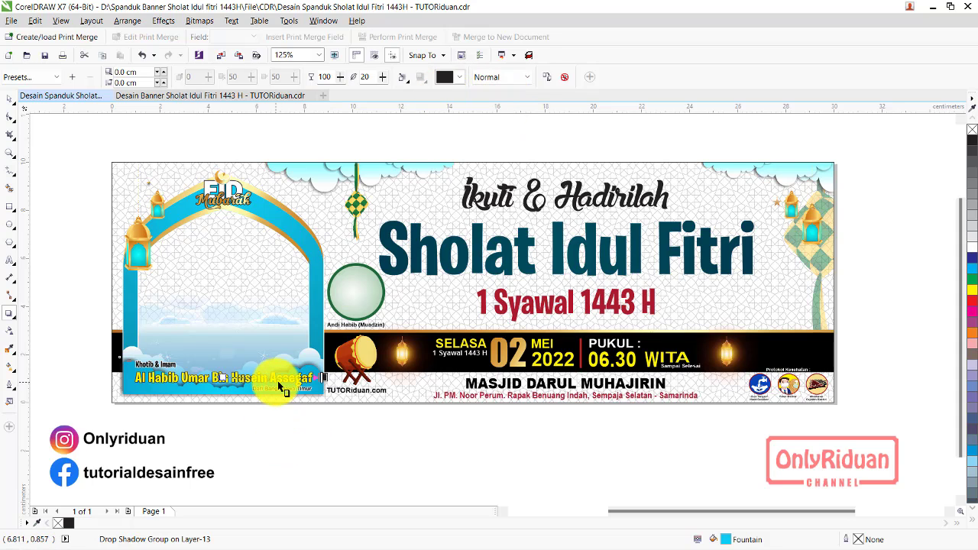
Give the lower cloud shape in the arch a black glow shadow offset slightly to the lower right
{"action": "left_click", "coordinate": [304, 353]}
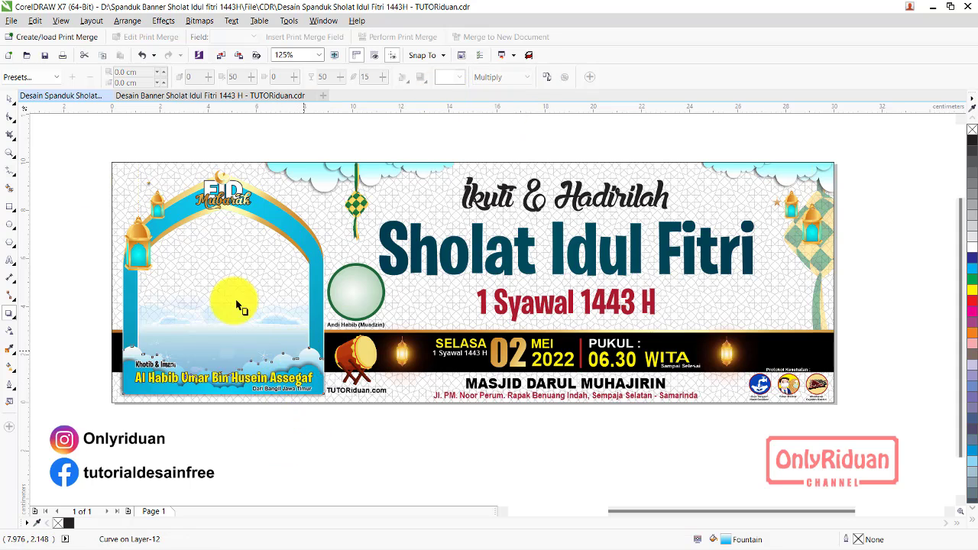
{"action": "left_click", "coordinate": [30, 76]}
{"action": "left_click", "coordinate": [42, 172]}
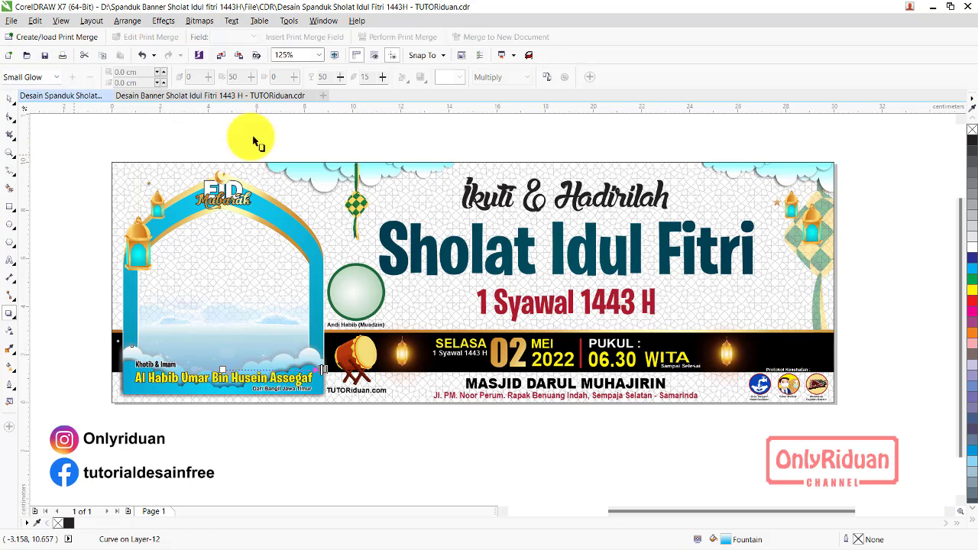
{"action": "left_click", "coordinate": [459, 76]}
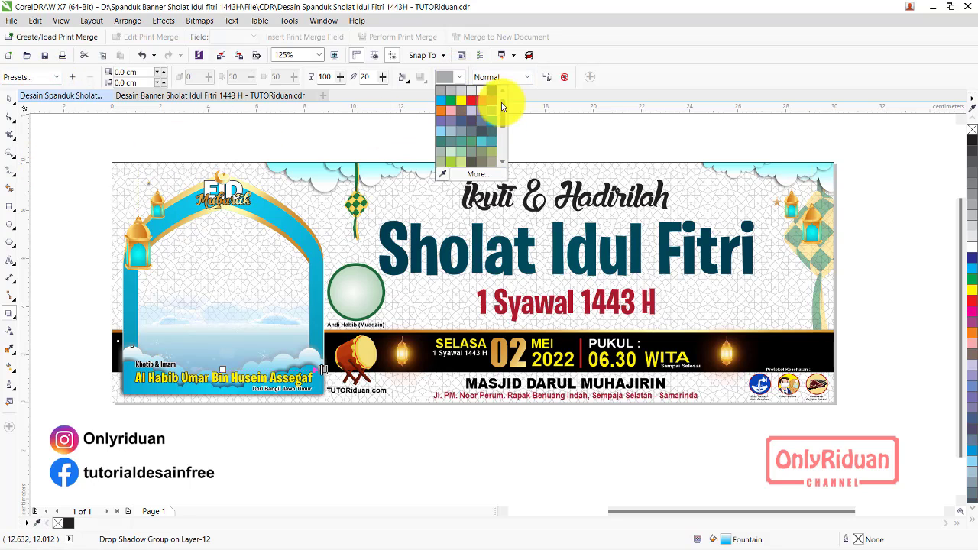
{"action": "left_click", "coordinate": [440, 90]}
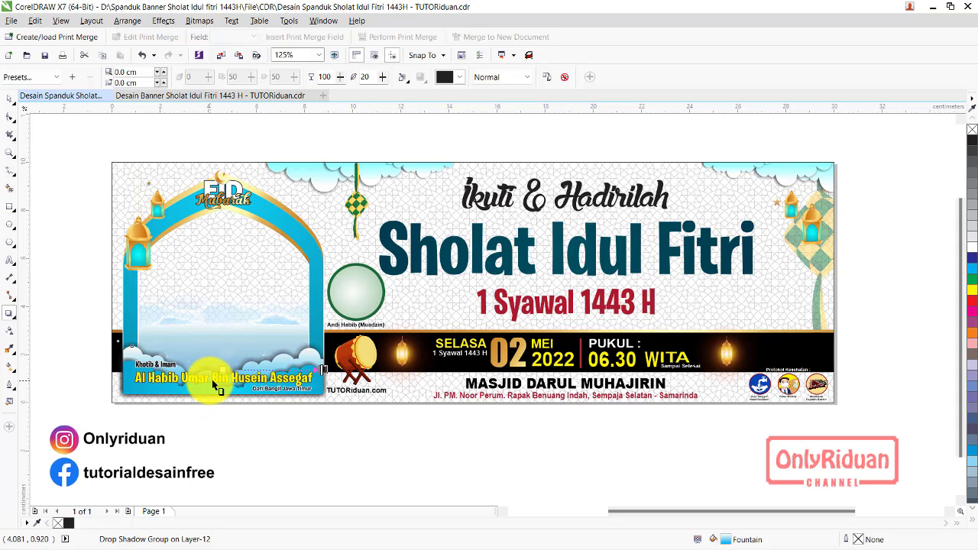
{"action": "left_click_drag", "start_coordinate": [221, 370], "coordinate": [276, 384]}
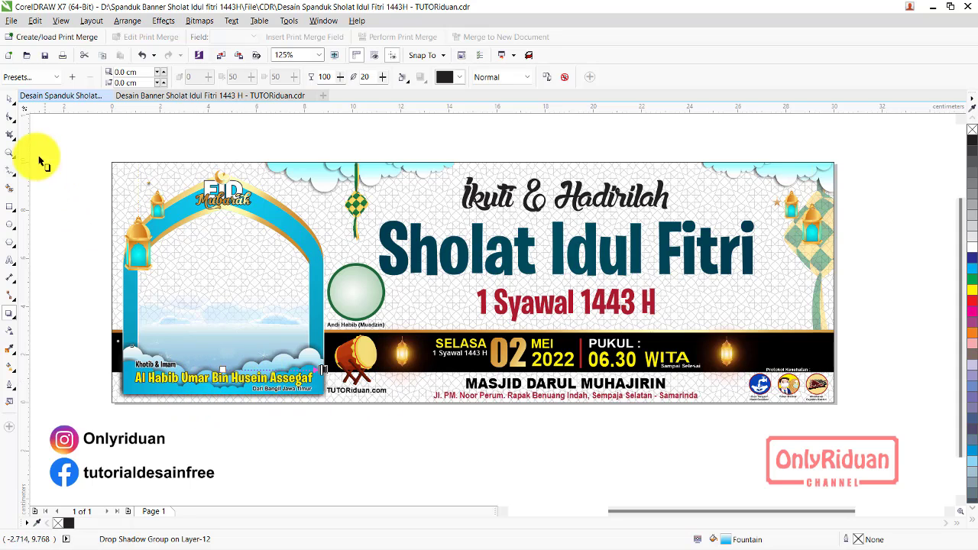
{"action": "left_click", "coordinate": [9, 98]}
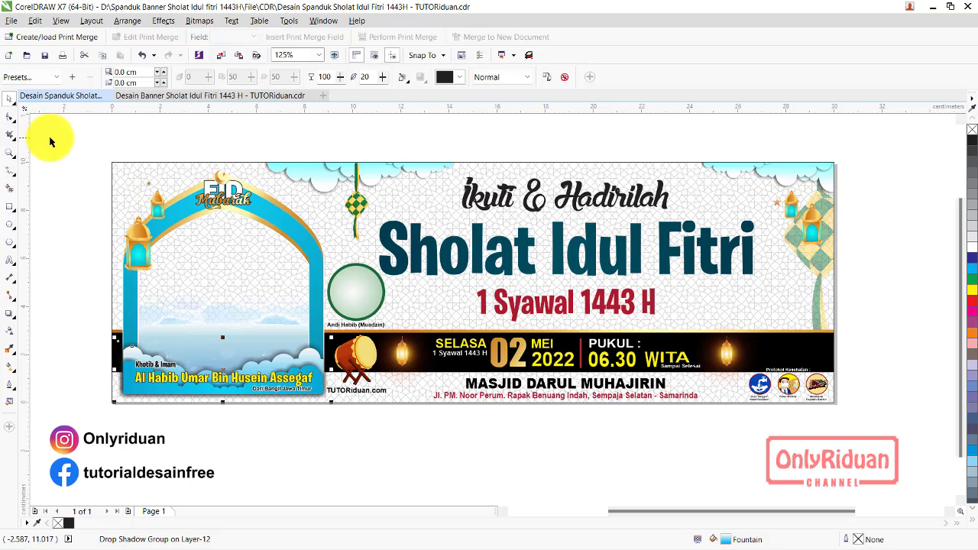
Apply a black glow preset shadow to the blue arch frame
{"action": "left_click", "coordinate": [277, 201]}
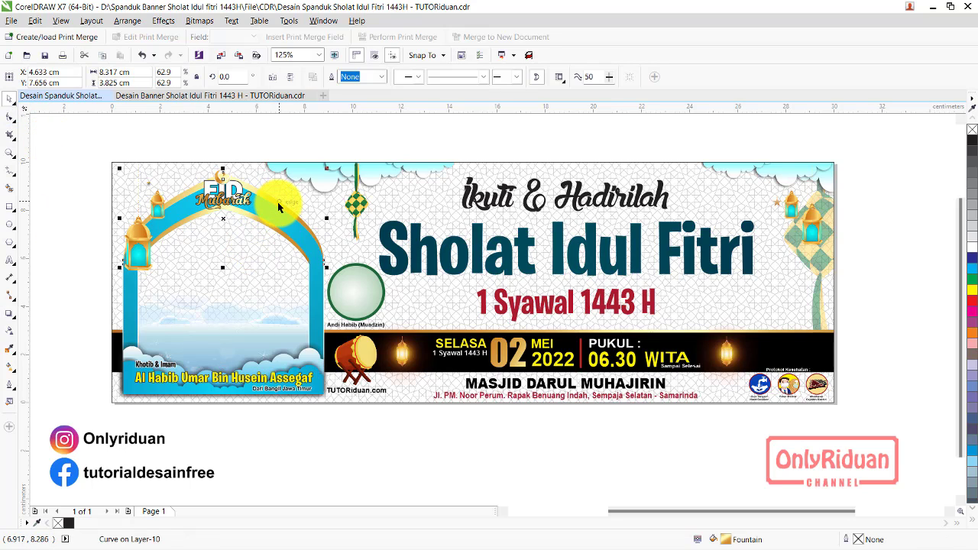
{"action": "left_click", "coordinate": [9, 314]}
{"action": "left_click", "coordinate": [42, 77]}
{"action": "left_click", "coordinate": [23, 168]}
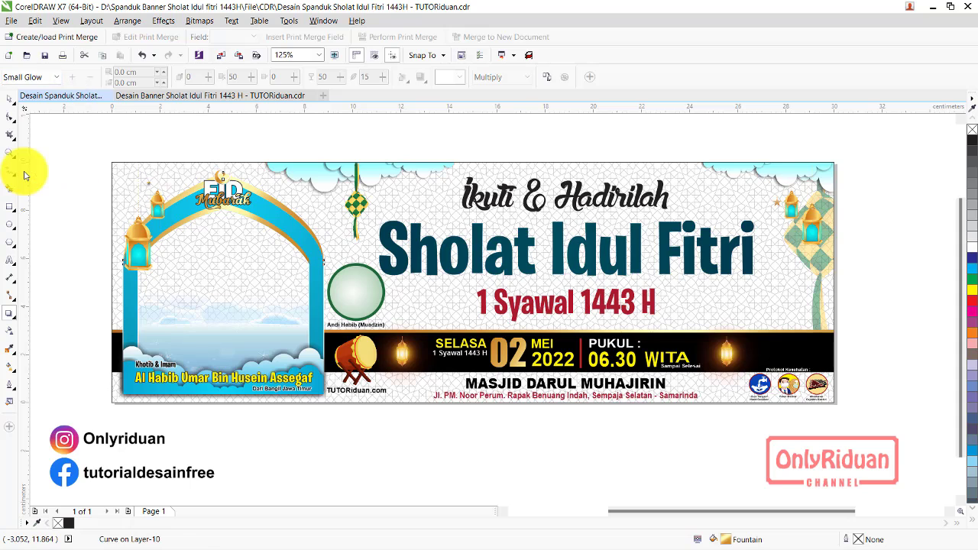
{"action": "left_click", "coordinate": [461, 77]}
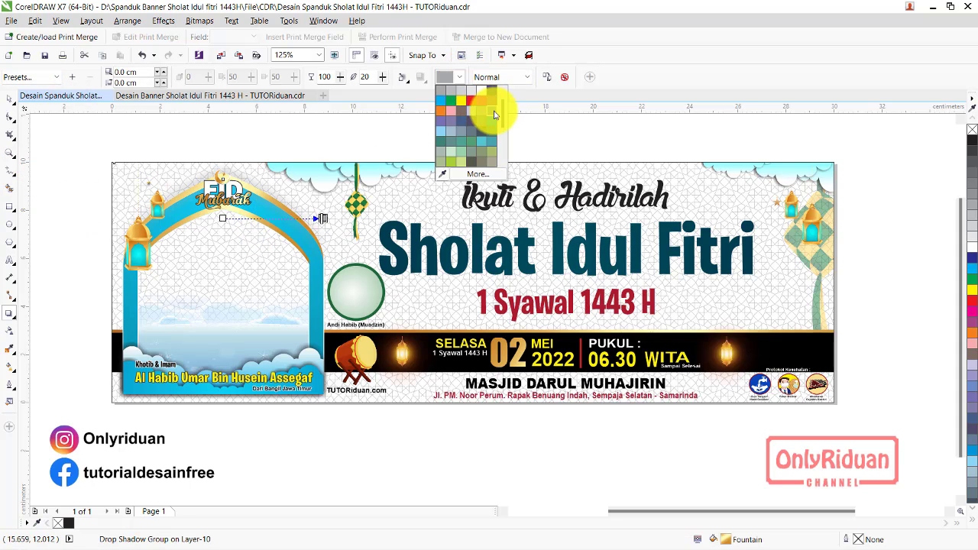
{"action": "scroll", "coordinate": [471, 93], "scroll_direction": "up", "scroll_amount": 1}
{"action": "left_click", "coordinate": [446, 91]}
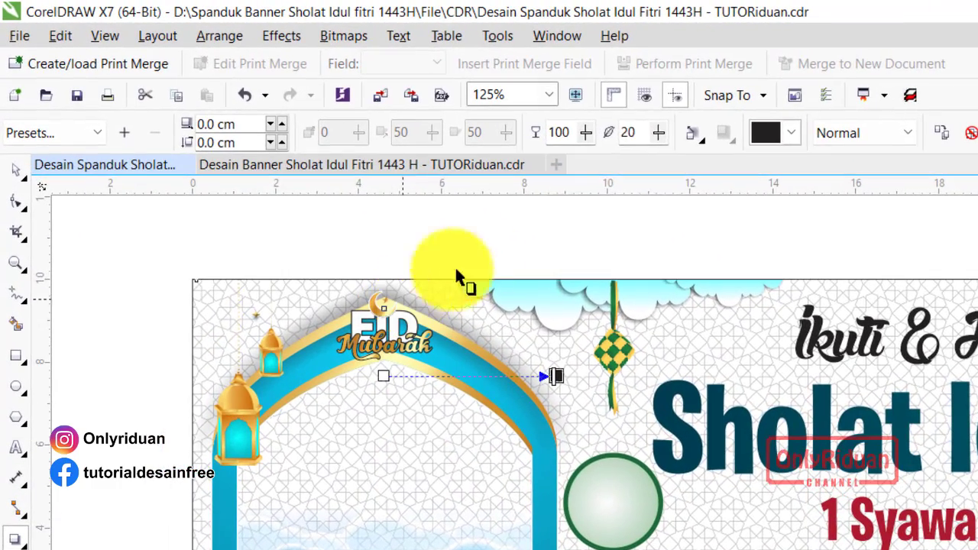
{"action": "double_click", "coordinate": [569, 120]}
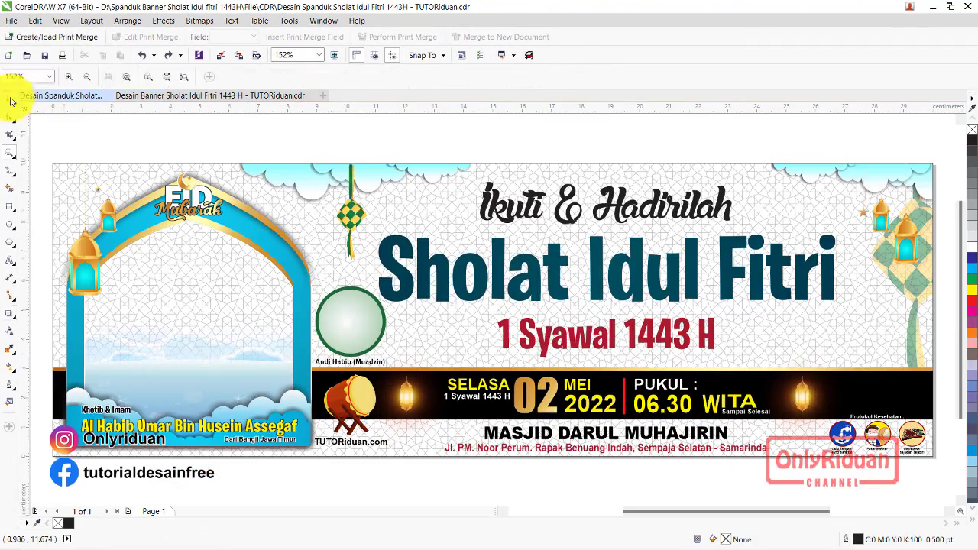
{"action": "left_click", "coordinate": [11, 101]}
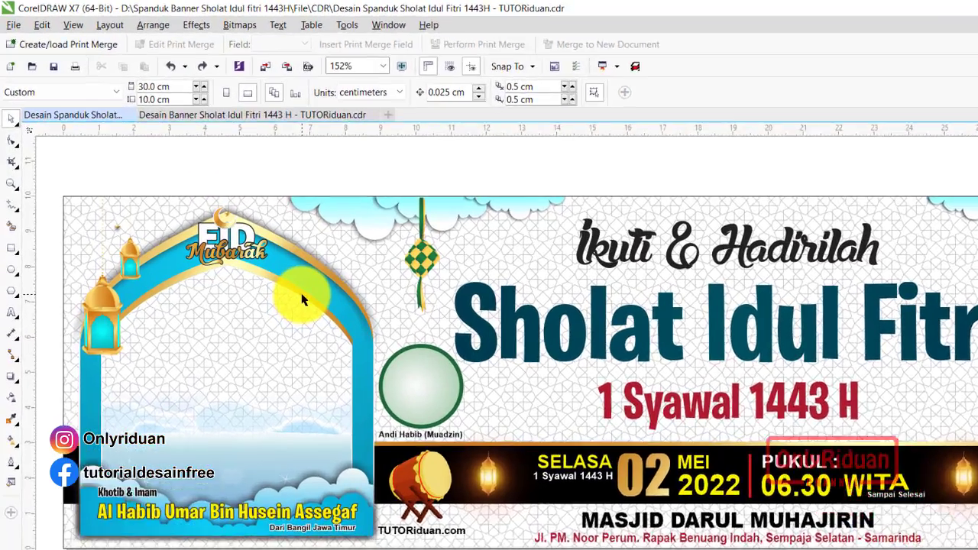
Reapply the Small Glow preset to the arch in black with feather 10
{"action": "left_click", "coordinate": [252, 247]}
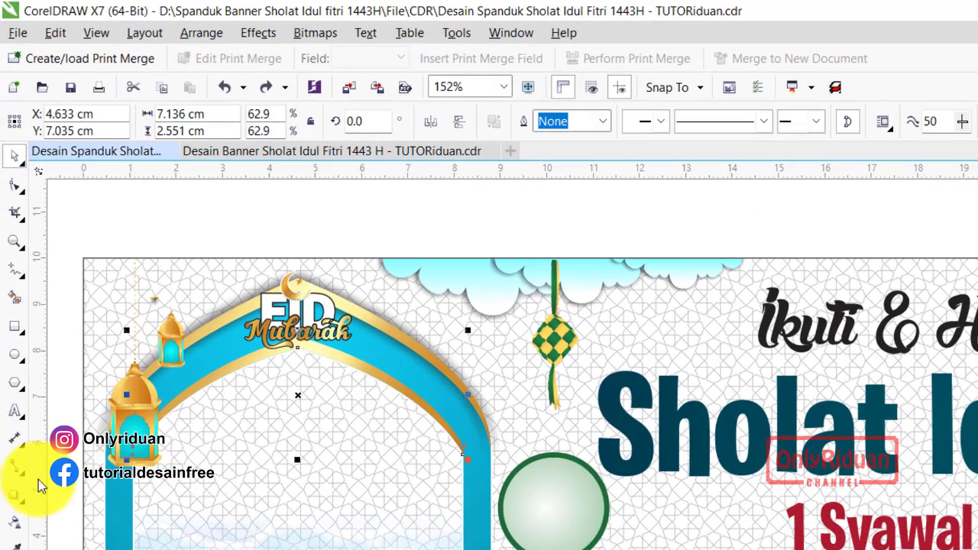
{"action": "left_click", "coordinate": [14, 495]}
{"action": "left_click", "coordinate": [87, 122]}
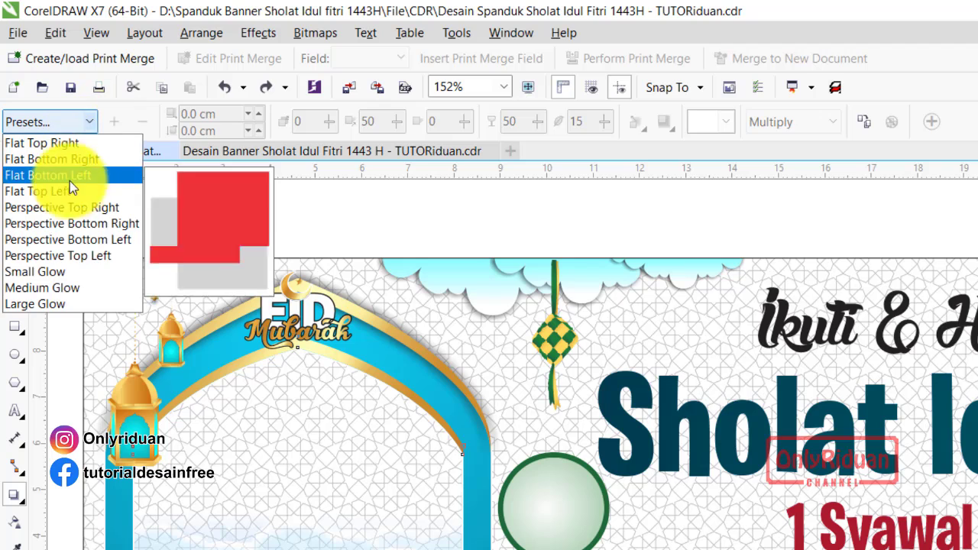
{"action": "left_click", "coordinate": [44, 273]}
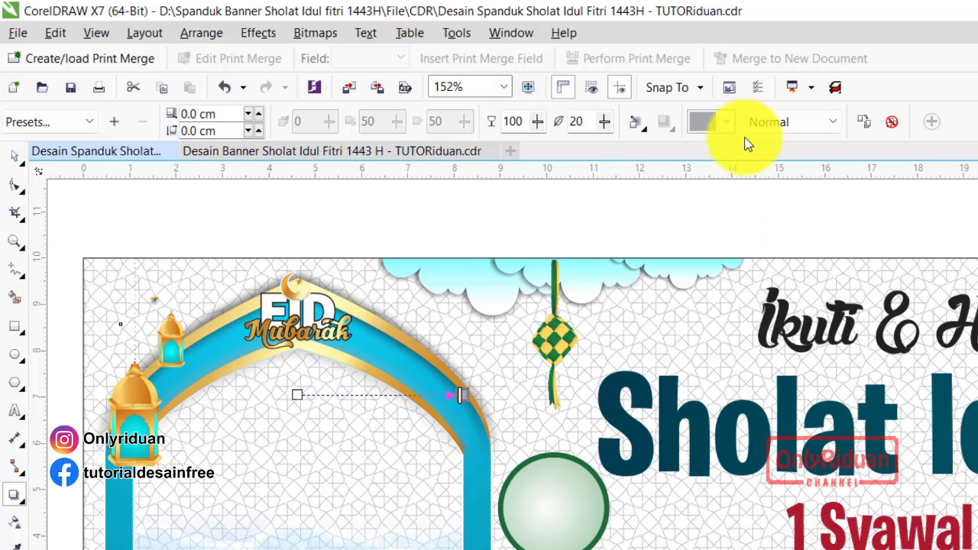
{"action": "left_click", "coordinate": [722, 121]}
{"action": "scroll", "coordinate": [790, 183], "scroll_direction": "up", "scroll_amount": 1}
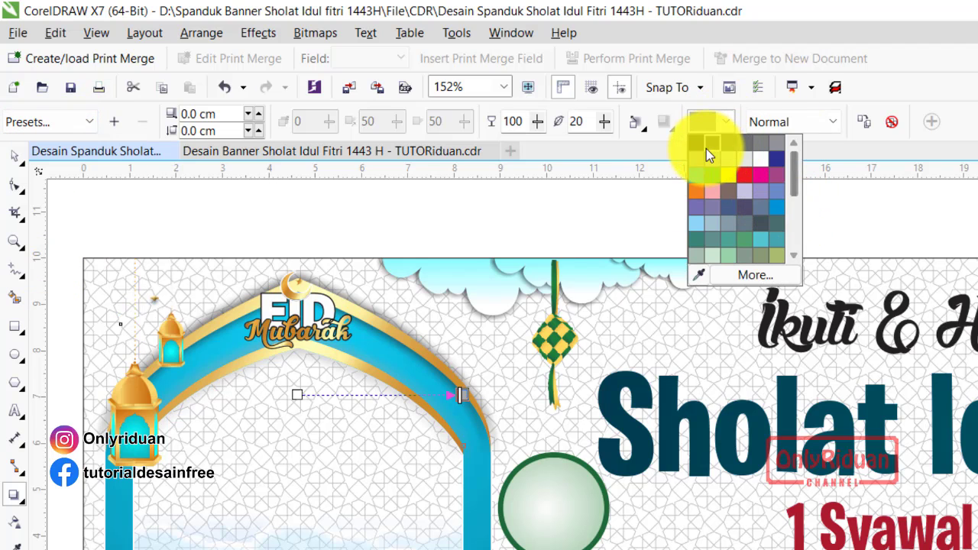
{"action": "left_click", "coordinate": [694, 141]}
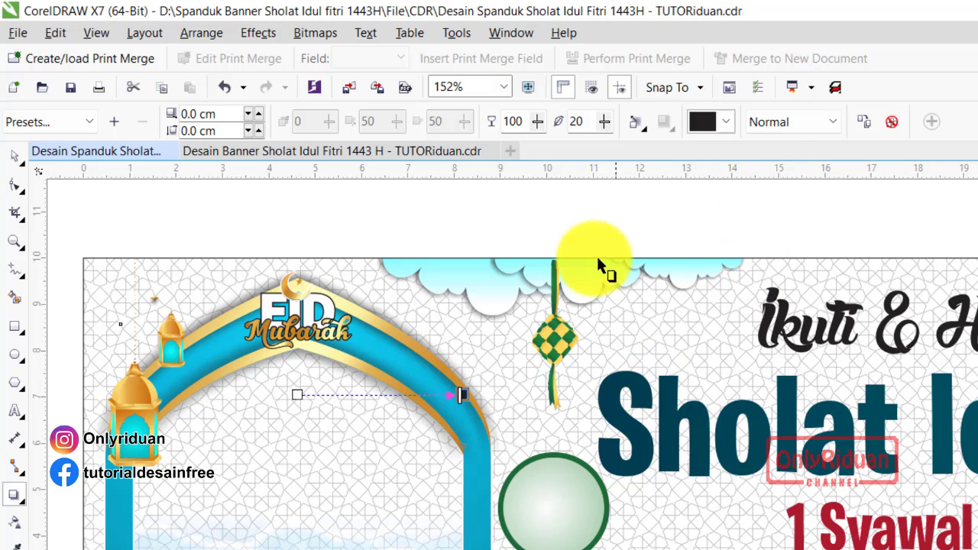
{"action": "double_click", "coordinate": [587, 123]}
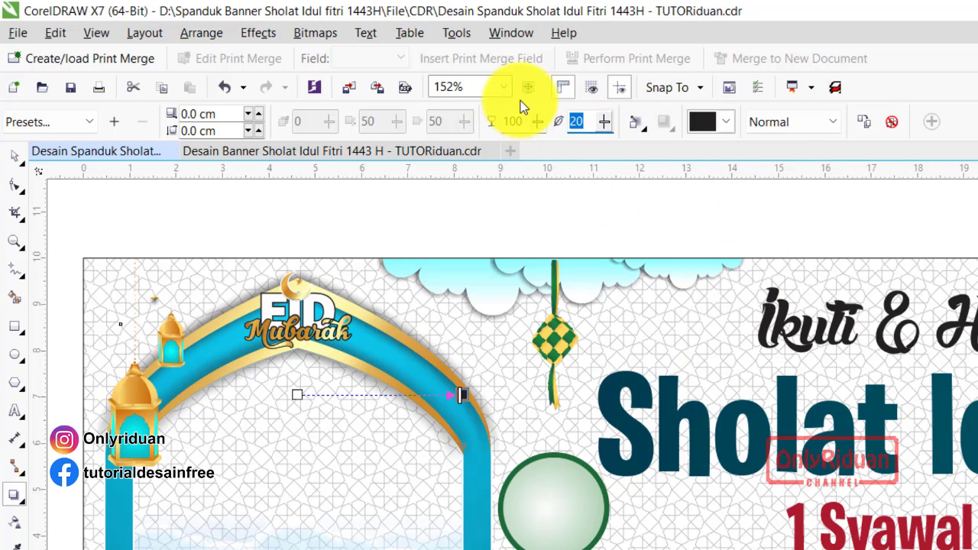
{"action": "type", "text": "1"}
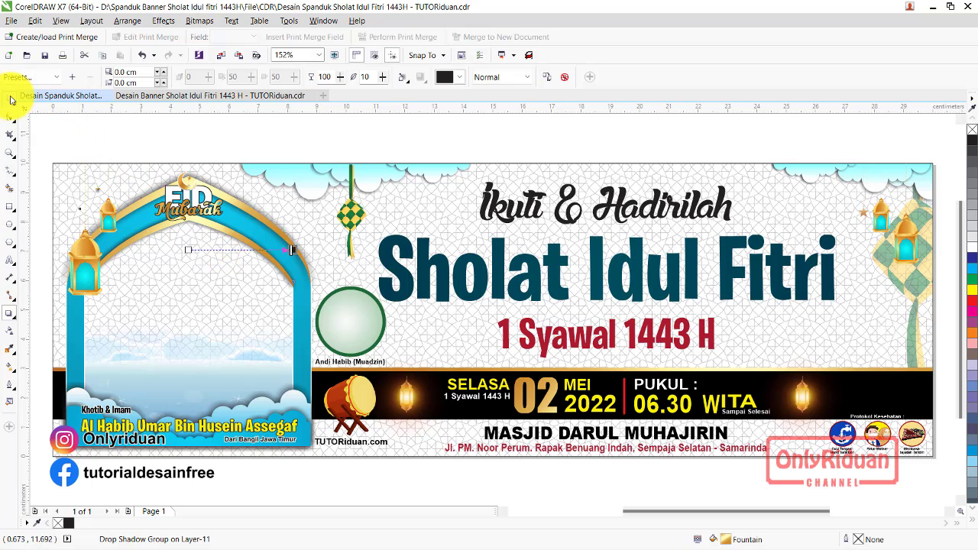
Set the Ikuti & Hadirilah heading's Outline Pen to 2.0 pt width in white
{"action": "left_click", "coordinate": [116, 140]}
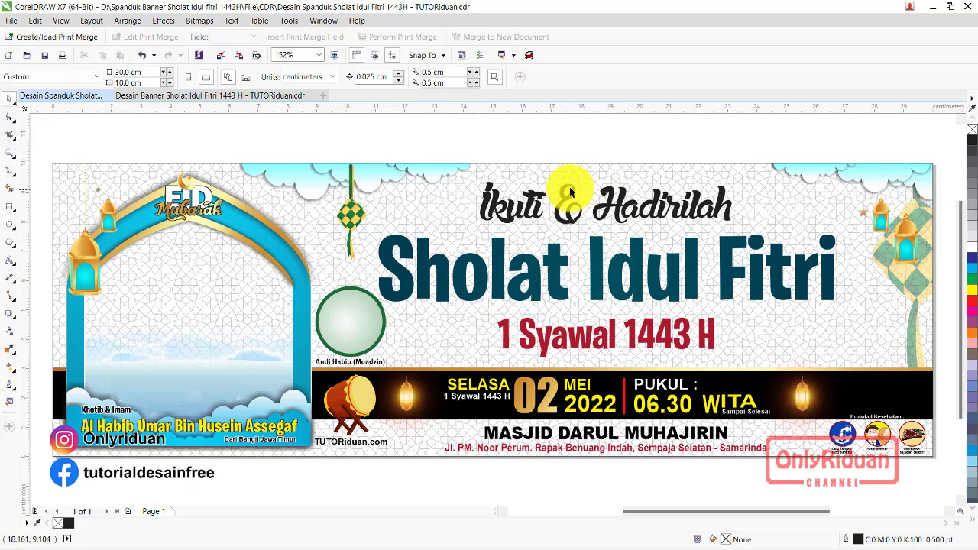
{"action": "left_click", "coordinate": [621, 210]}
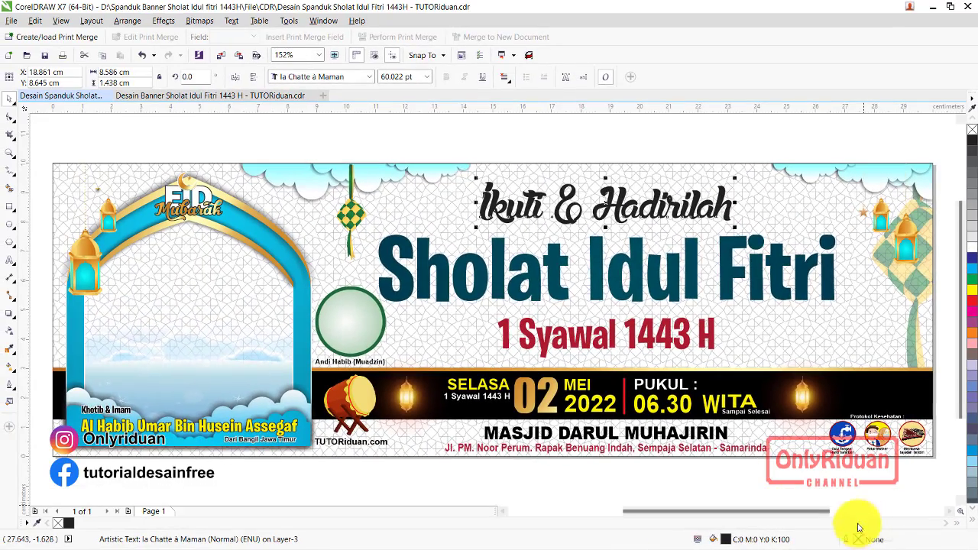
{"action": "double_click", "coordinate": [860, 540]}
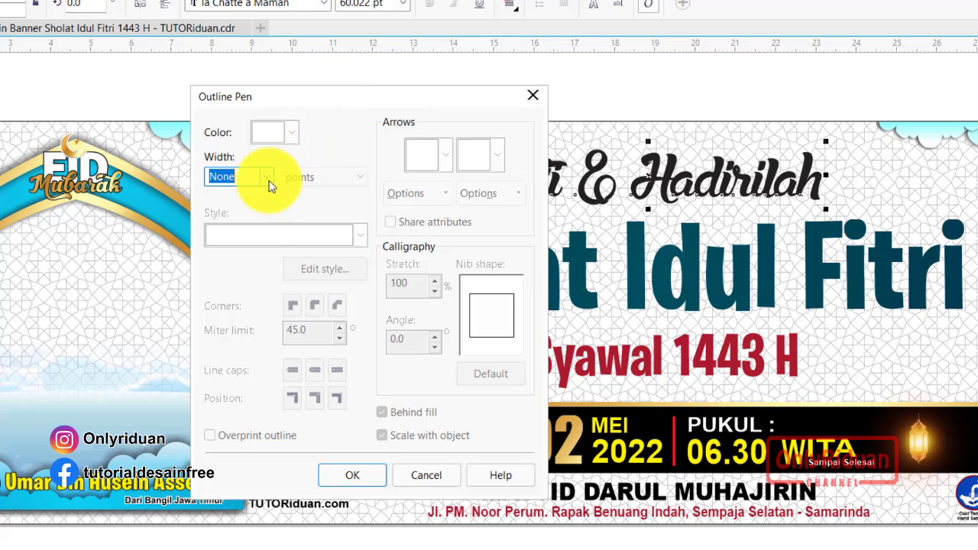
{"action": "left_click", "coordinate": [266, 177]}
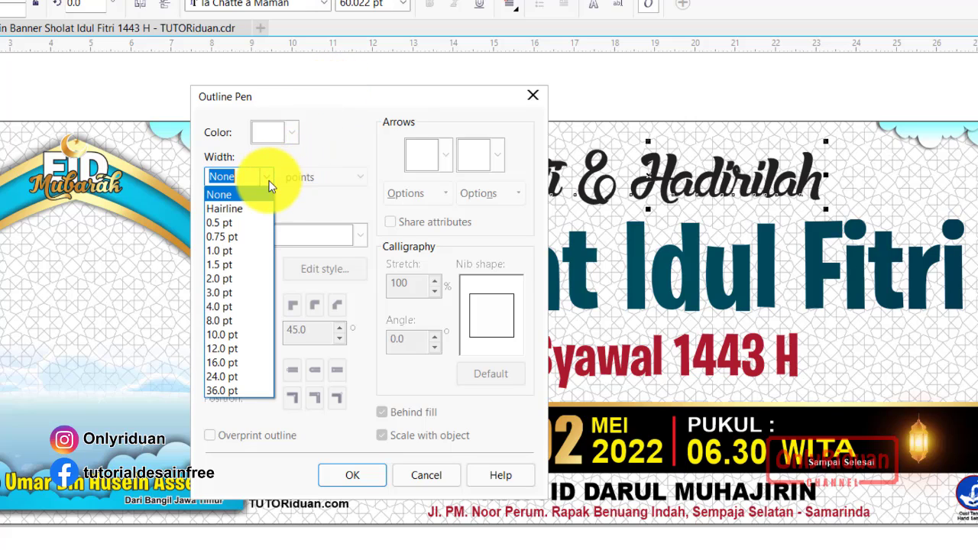
{"action": "left_click", "coordinate": [227, 279]}
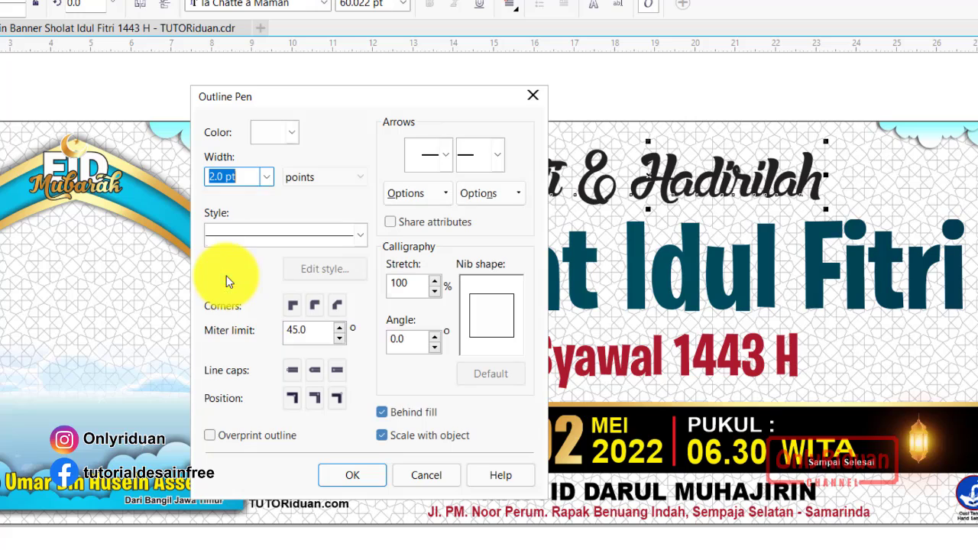
{"action": "left_click", "coordinate": [294, 134]}
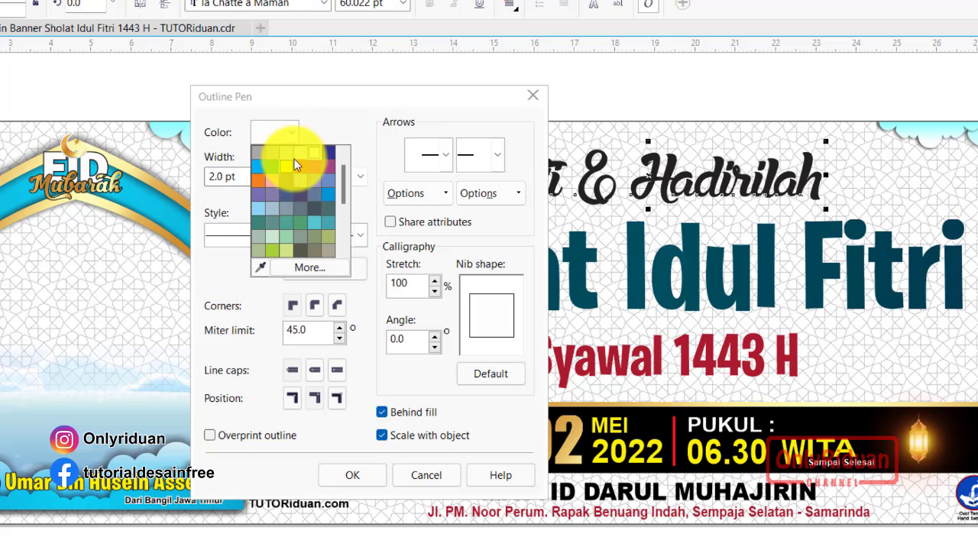
{"action": "left_click", "coordinate": [312, 153]}
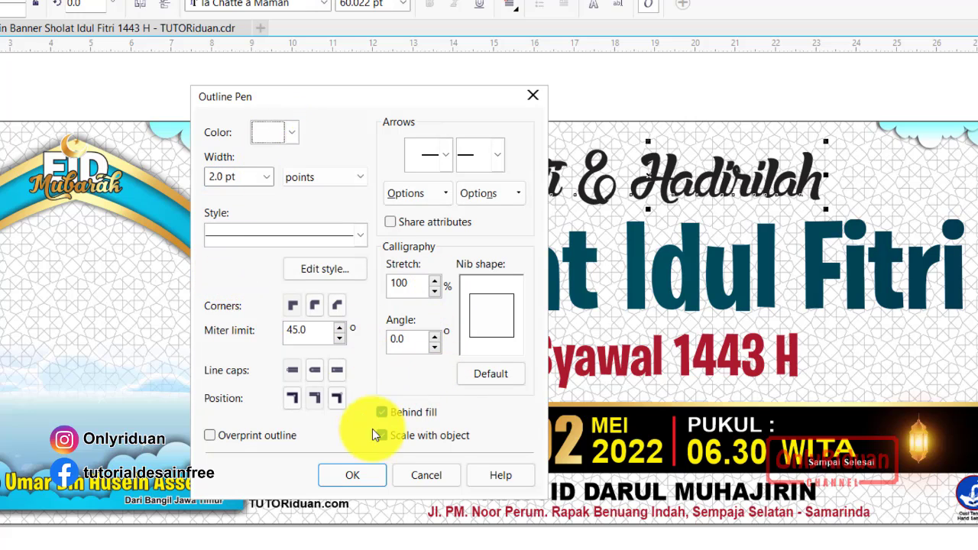
{"action": "left_click", "coordinate": [349, 478]}
{"action": "scroll", "coordinate": [588, 203], "scroll_direction": "up", "scroll_amount": 3}
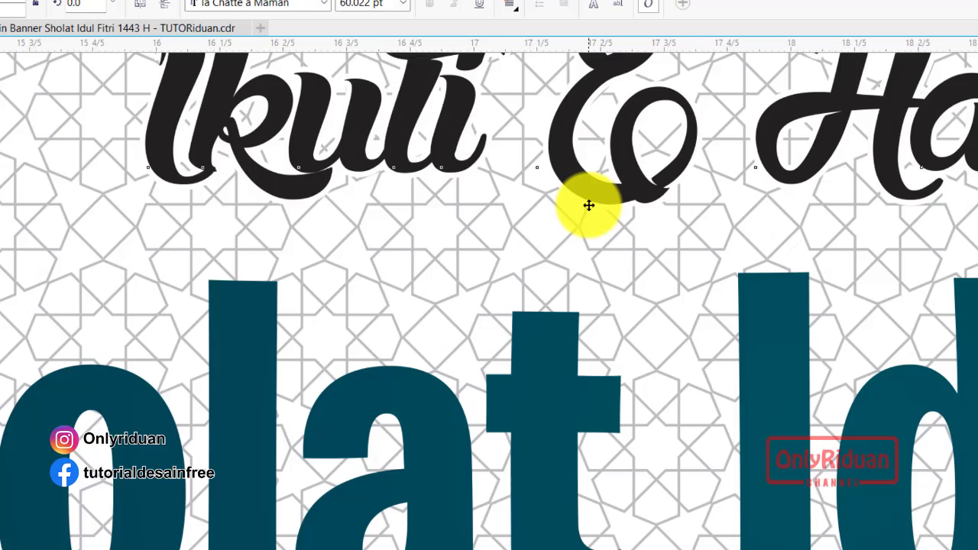
{"action": "scroll", "coordinate": [587, 204], "scroll_direction": "up", "scroll_amount": 3}
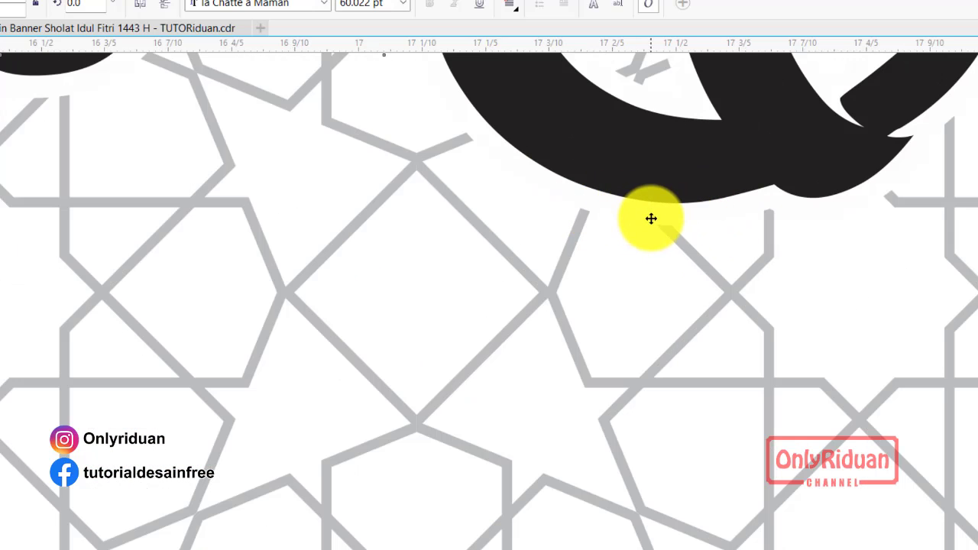
{"action": "scroll", "coordinate": [583, 201], "scroll_direction": "down", "scroll_amount": 5}
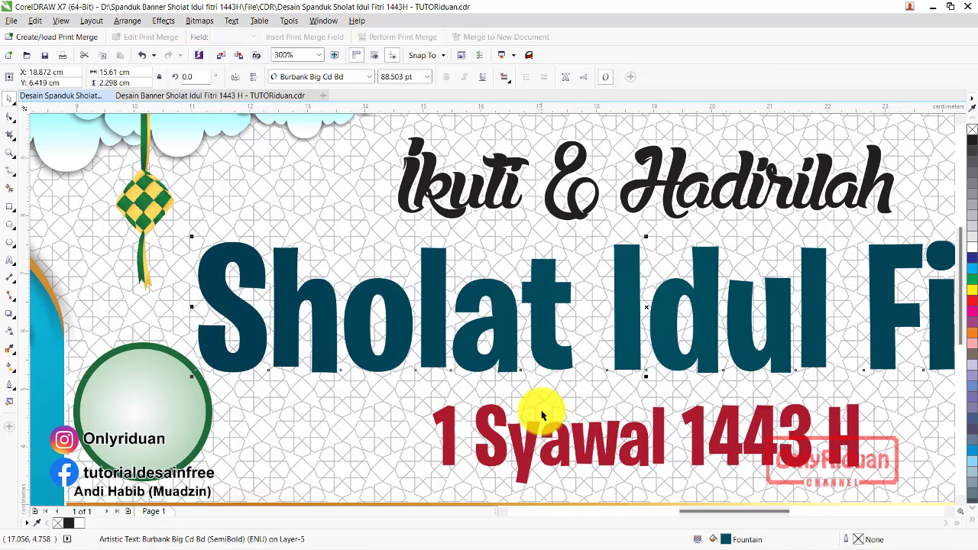
Give the Sholat Idul Fitri headline a white 4.0 pt outline
{"action": "left_click", "coordinate": [551, 354]}
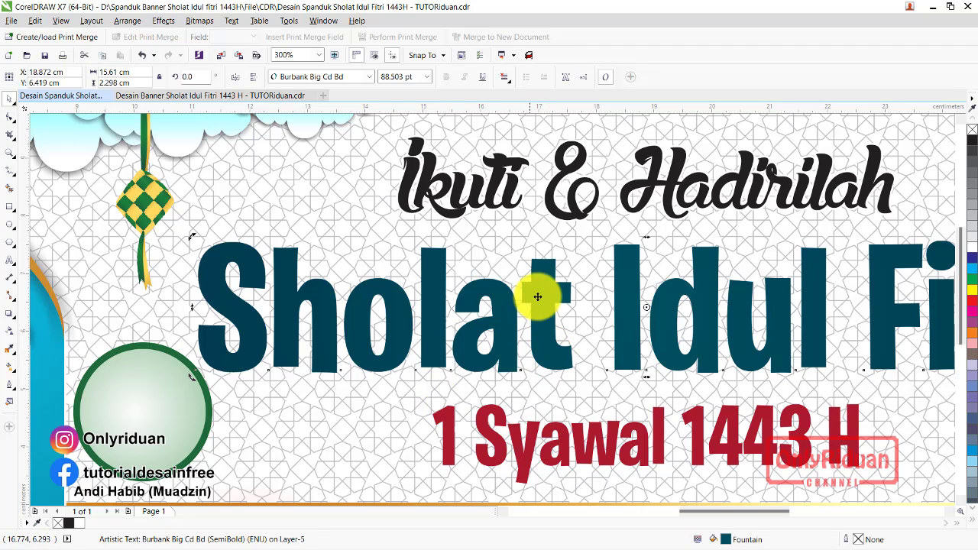
{"action": "double_click", "coordinate": [857, 541]}
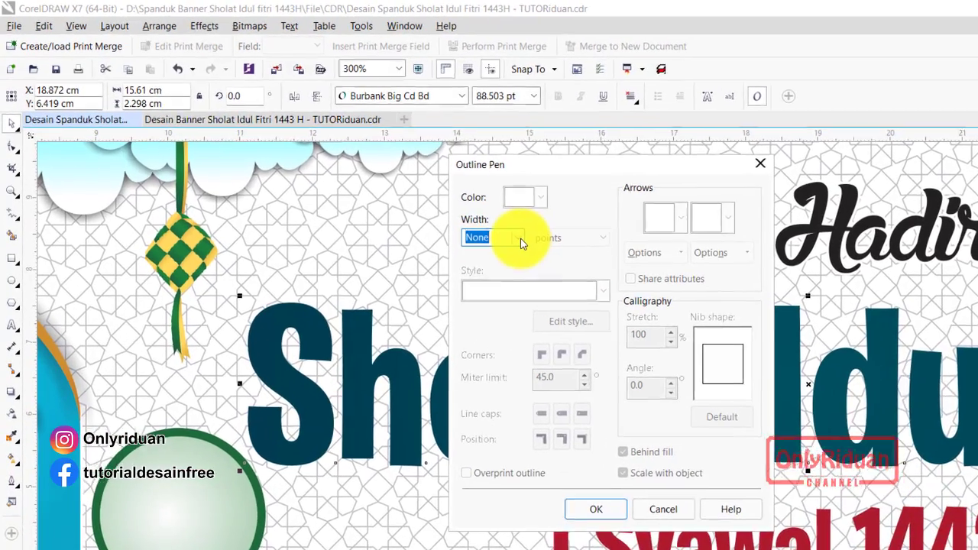
{"action": "left_click", "coordinate": [419, 193]}
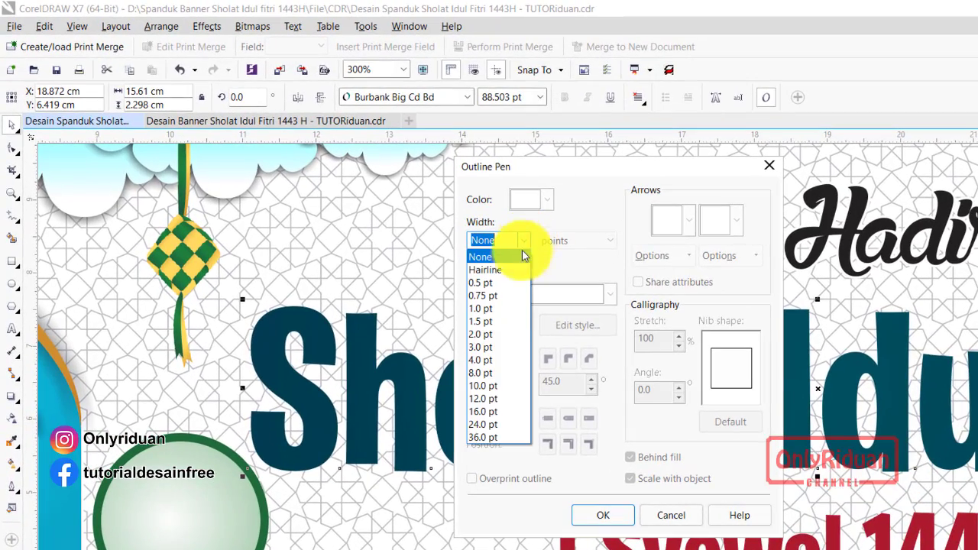
{"action": "left_click", "coordinate": [496, 360]}
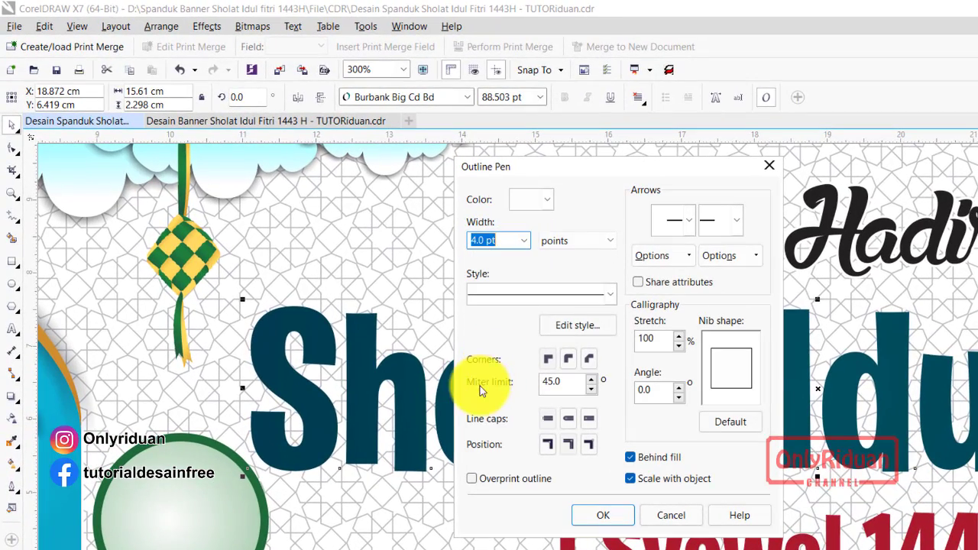
{"action": "left_click", "coordinate": [547, 200]}
{"action": "left_click", "coordinate": [567, 220]}
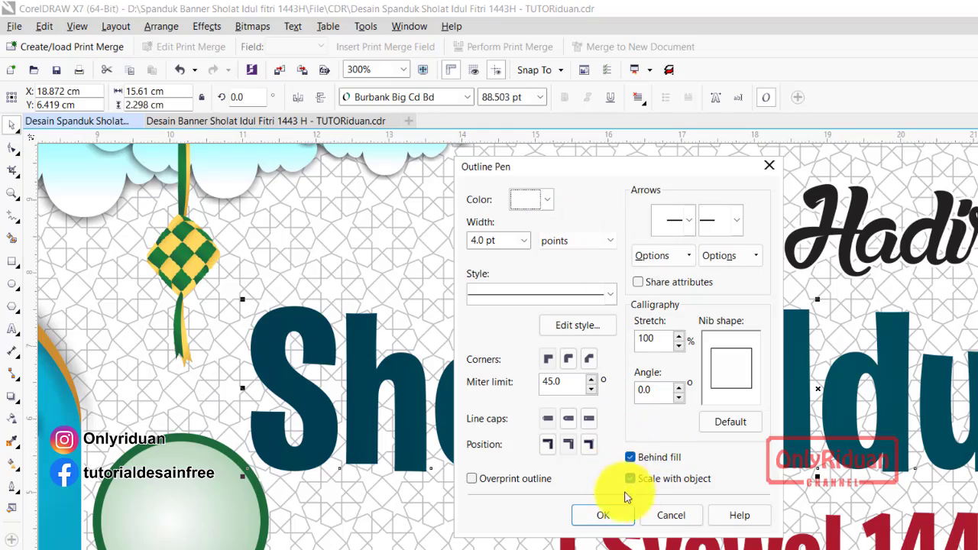
{"action": "left_click", "coordinate": [602, 515]}
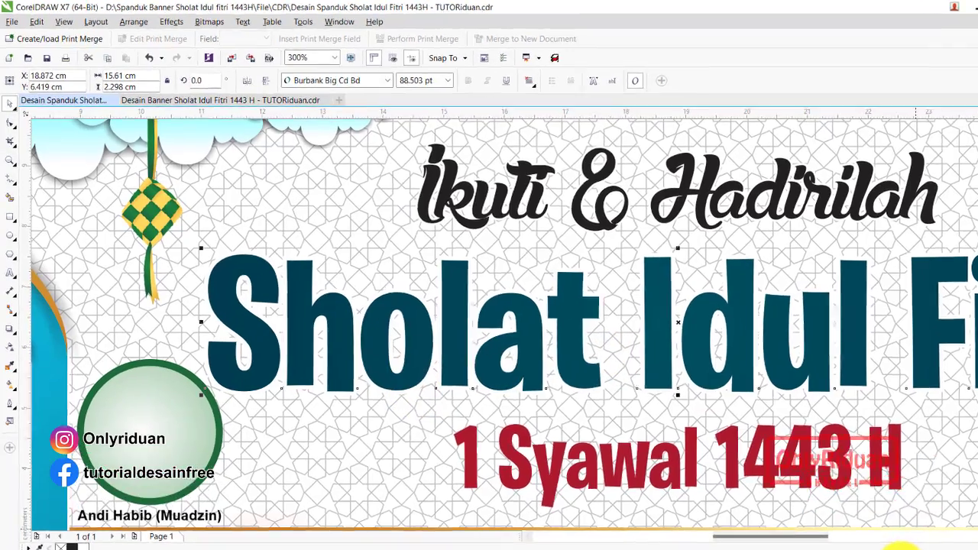
Thicken the headline's outline width to 6 pt
{"action": "double_click", "coordinate": [861, 541]}
{"action": "left_click", "coordinate": [411, 192]}
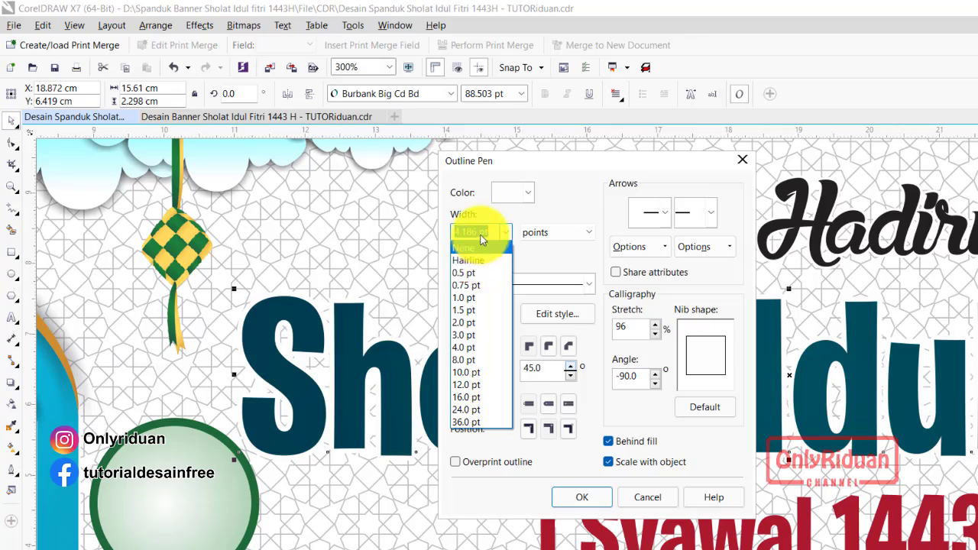
{"action": "left_click", "coordinate": [489, 232]}
{"action": "type", "text": "6"}
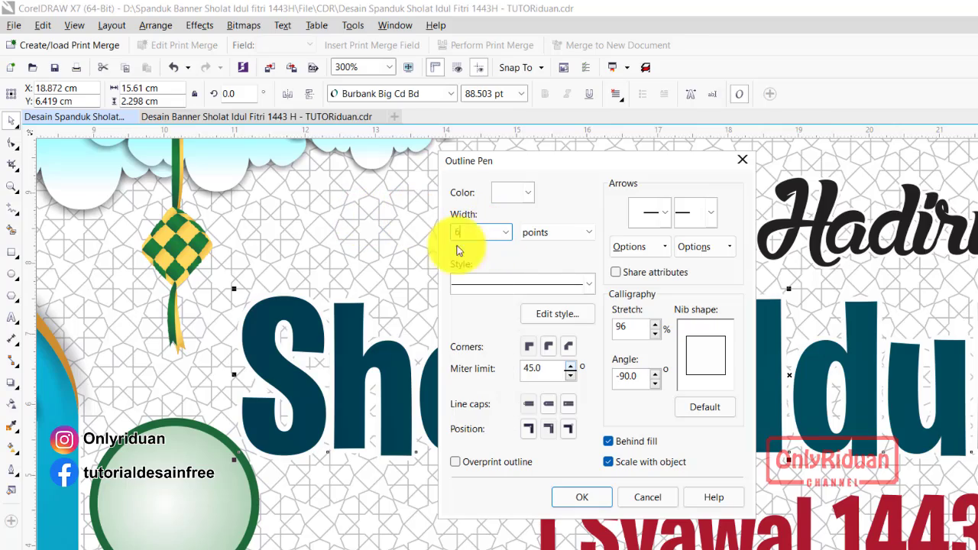
{"action": "left_click", "coordinate": [572, 505]}
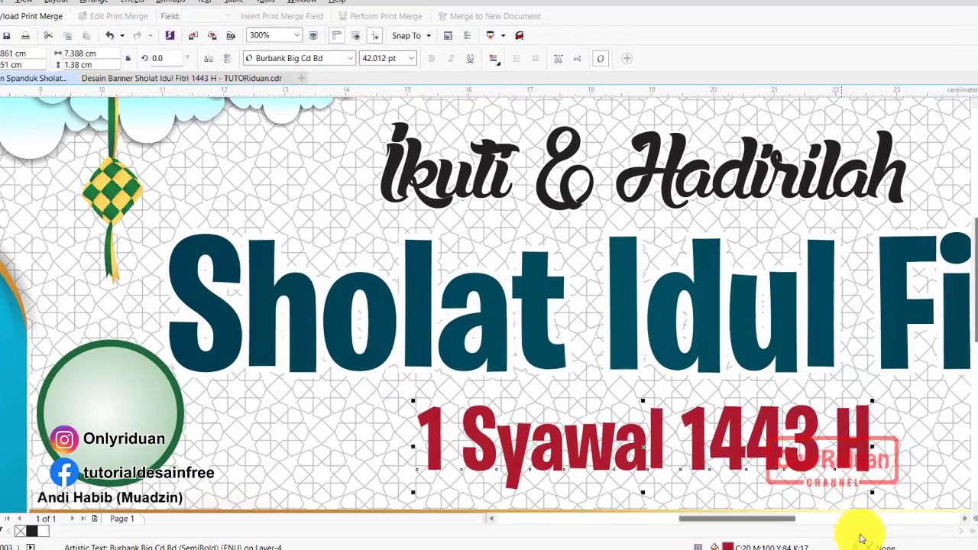
Set the 1 Syawal 1443 H line's outline to 2.0 pt in white
{"action": "double_click", "coordinate": [858, 538]}
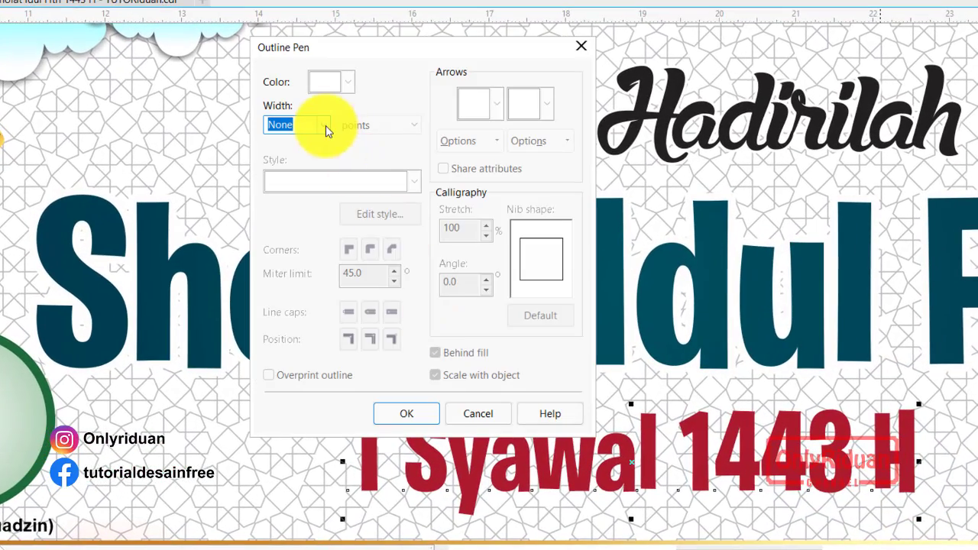
{"action": "left_click", "coordinate": [323, 126]}
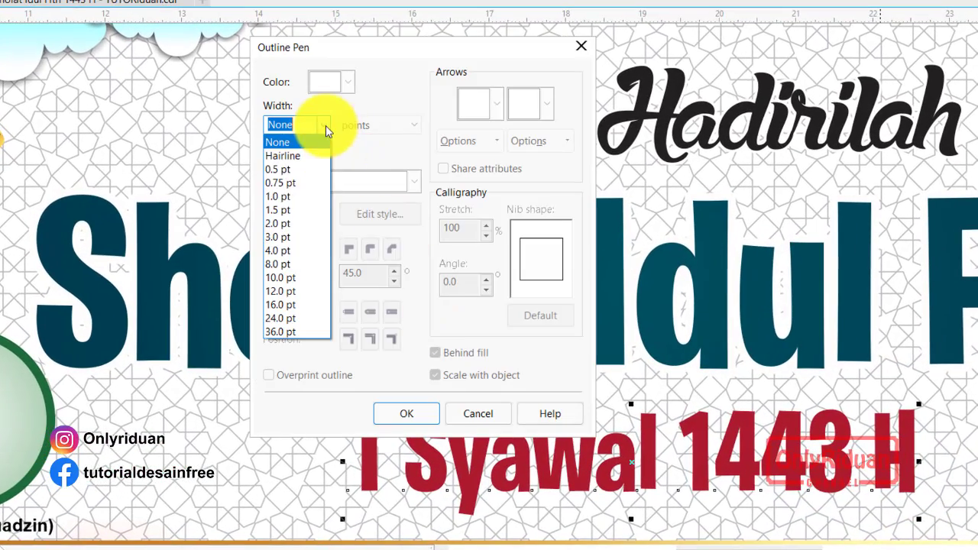
{"action": "left_click", "coordinate": [290, 224]}
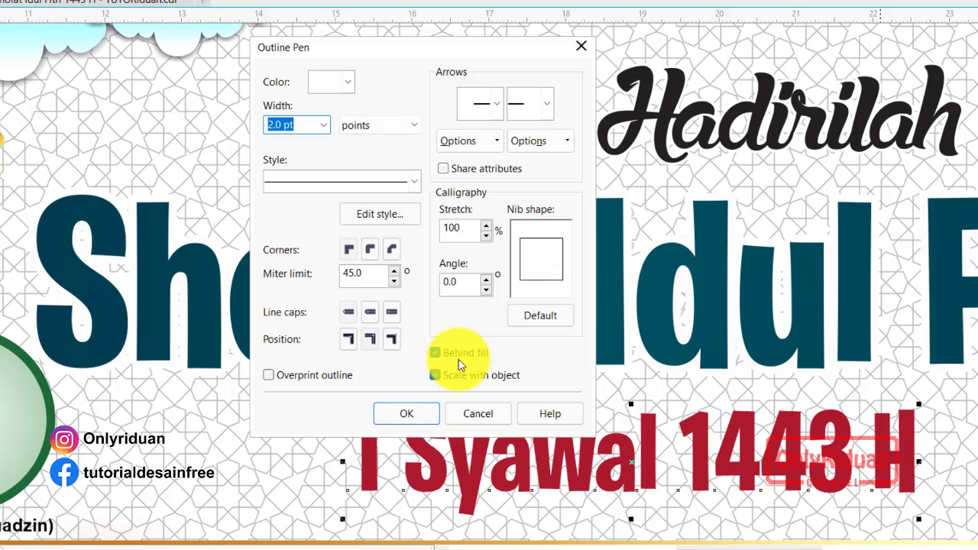
{"action": "left_click", "coordinate": [347, 84]}
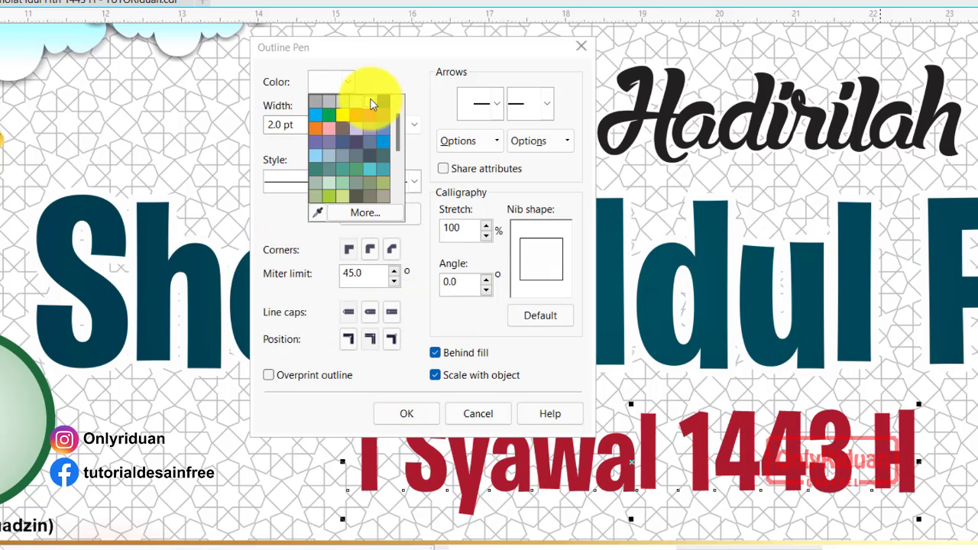
{"action": "left_click", "coordinate": [372, 105]}
{"action": "left_click", "coordinate": [391, 413]}
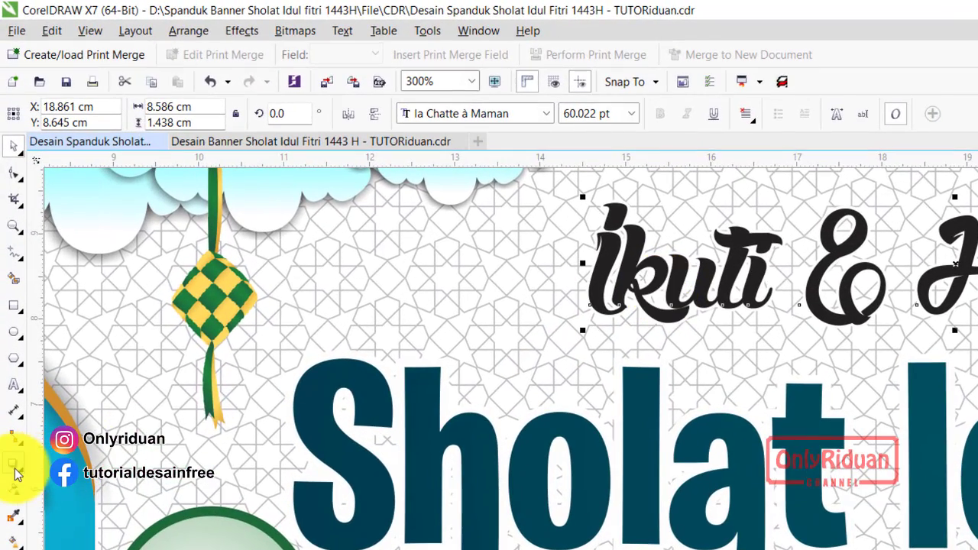
Add a drop shadow close beneath Ikuti & Hadirilah at opacity 40
{"action": "left_click", "coordinate": [15, 469]}
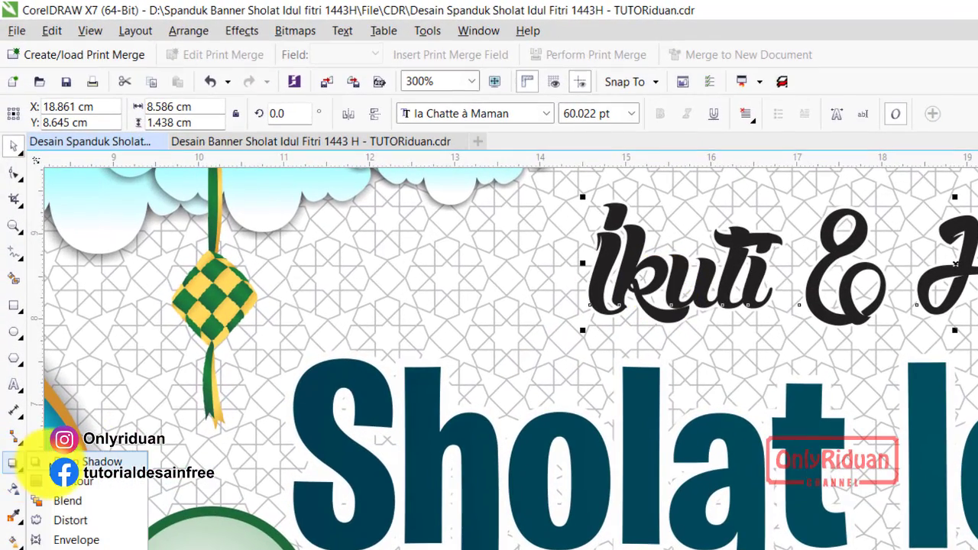
{"action": "left_click", "coordinate": [61, 460]}
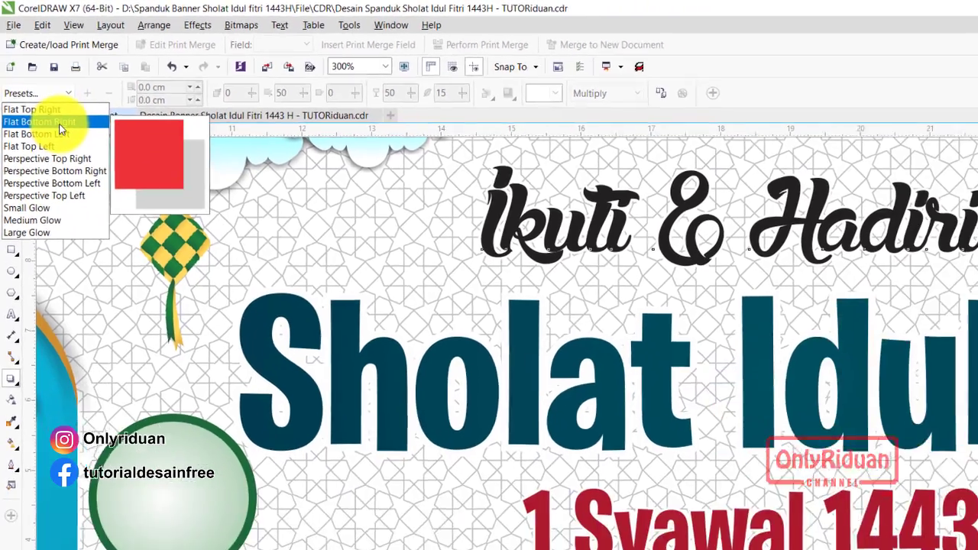
{"action": "left_click", "coordinate": [50, 105]}
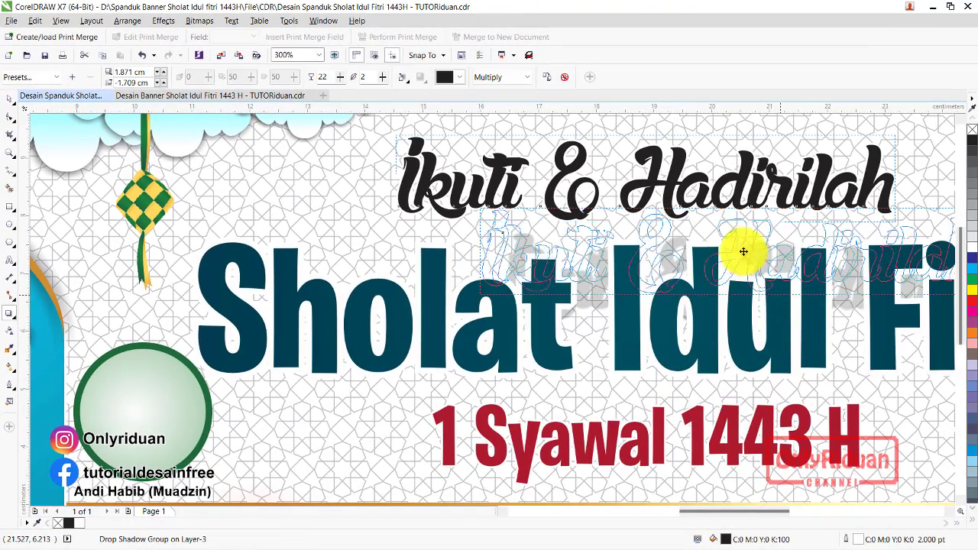
{"action": "left_click_drag", "start_coordinate": [798, 320], "coordinate": [706, 222]}
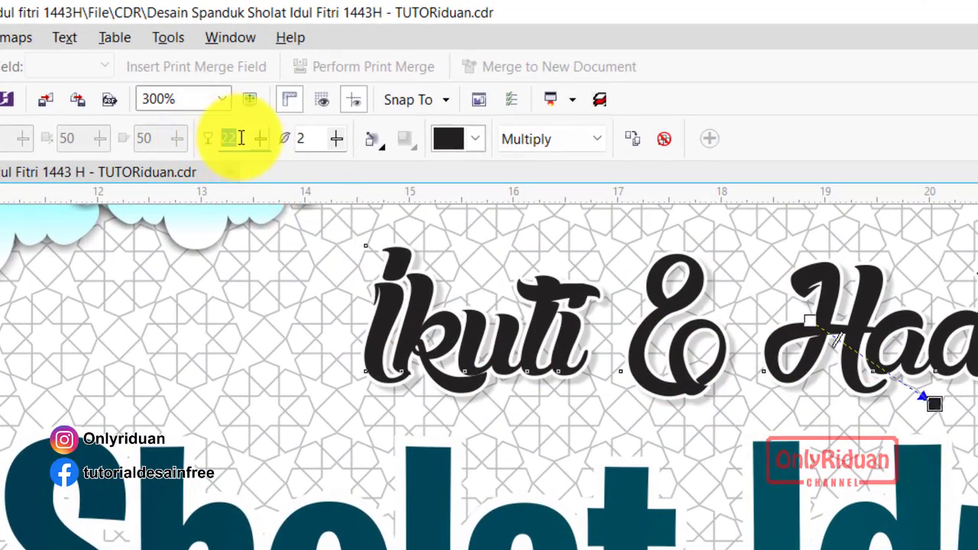
{"action": "left_click_drag", "start_coordinate": [234, 137], "coordinate": [222, 138]}
{"action": "type", "text": "4"}
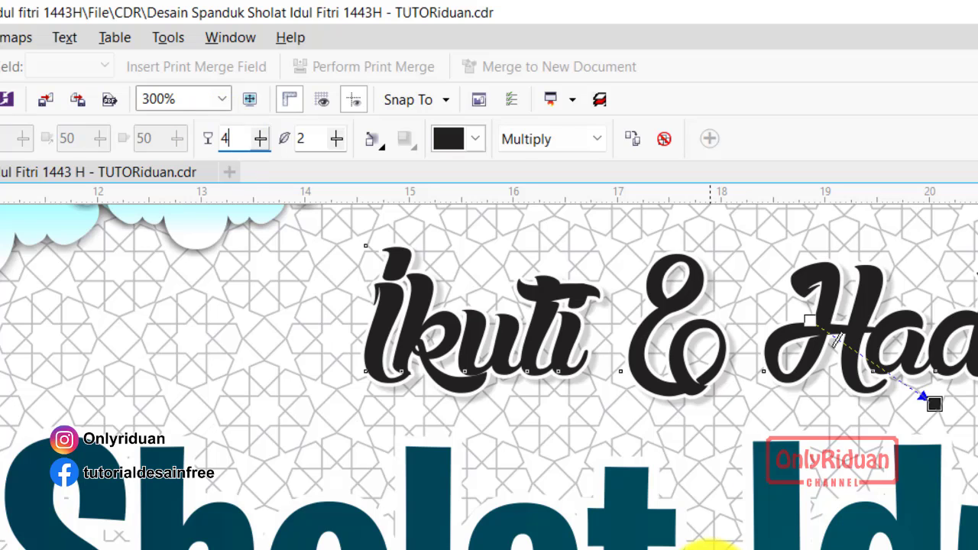
{"action": "type", "text": "0"}
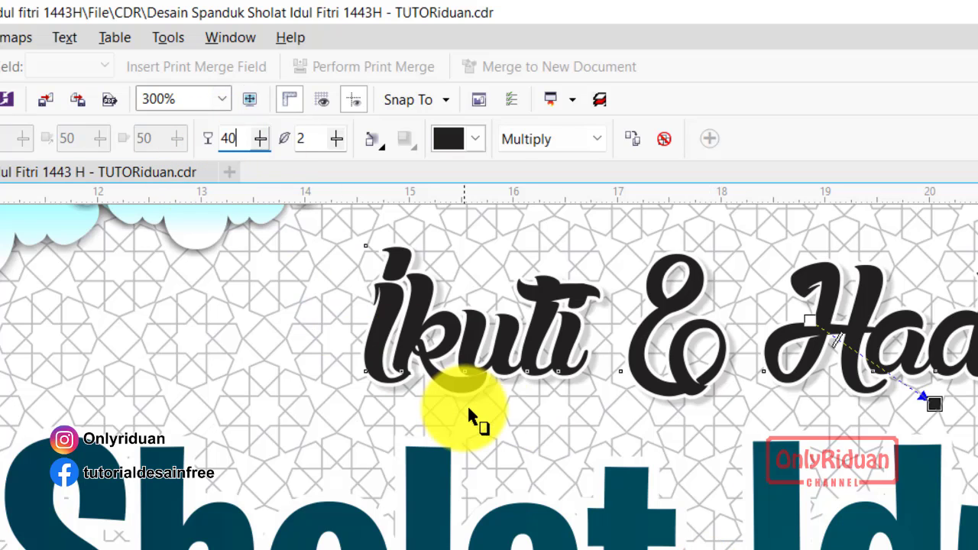
{"action": "key", "text": "Return"}
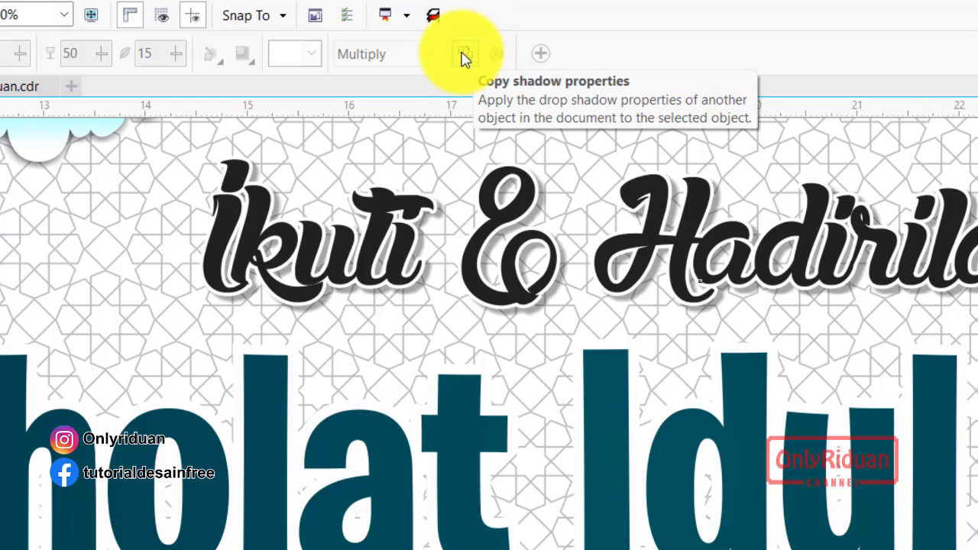
Copy the Ikuti & Hadirilah shadow onto Sholat Idul Fitri and adjust its position
{"action": "left_click", "coordinate": [464, 58]}
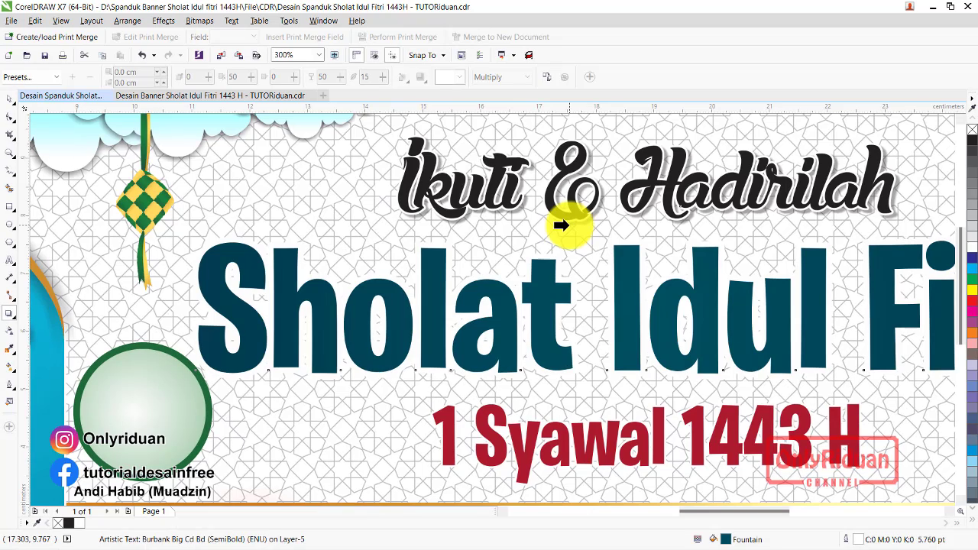
{"action": "left_click", "coordinate": [566, 226]}
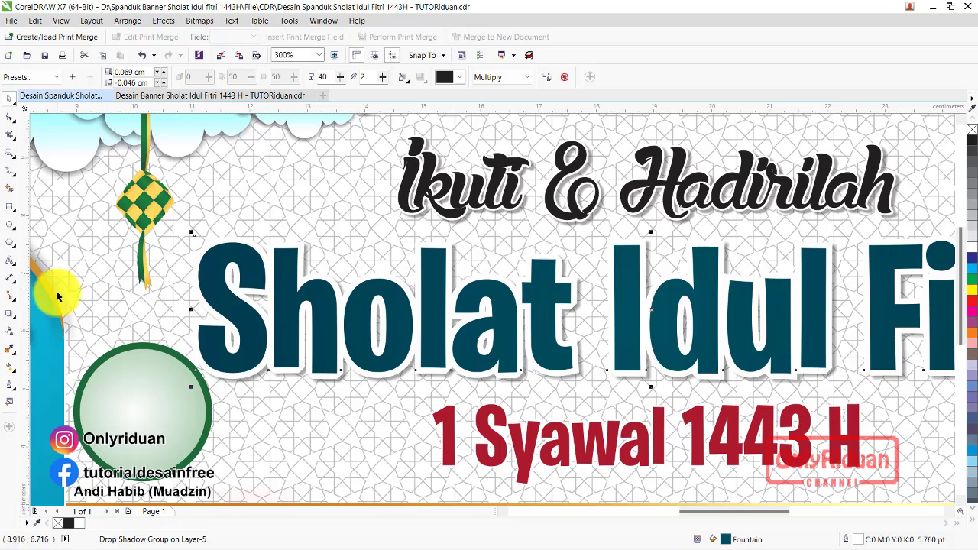
{"action": "left_click", "coordinate": [11, 315]}
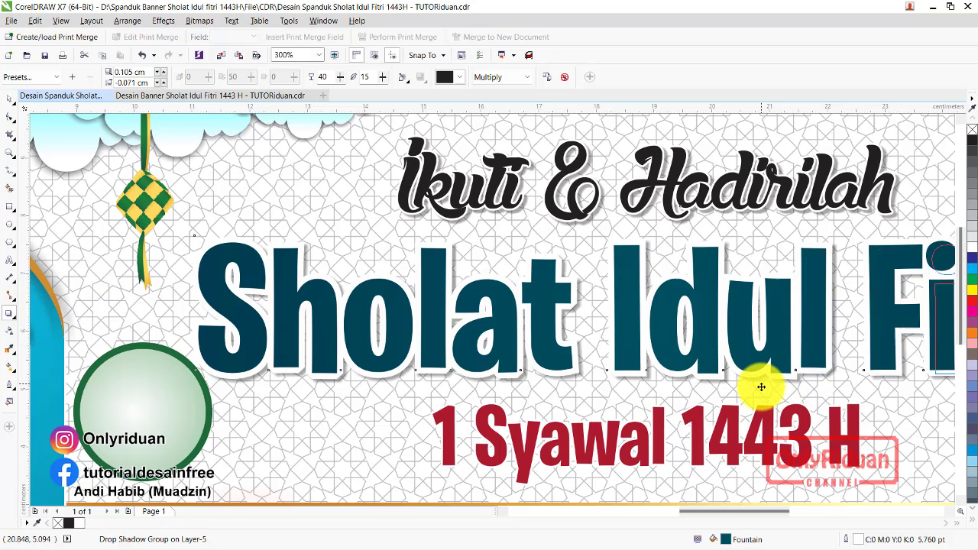
{"action": "left_click_drag", "start_coordinate": [760, 387], "coordinate": [760, 388]}
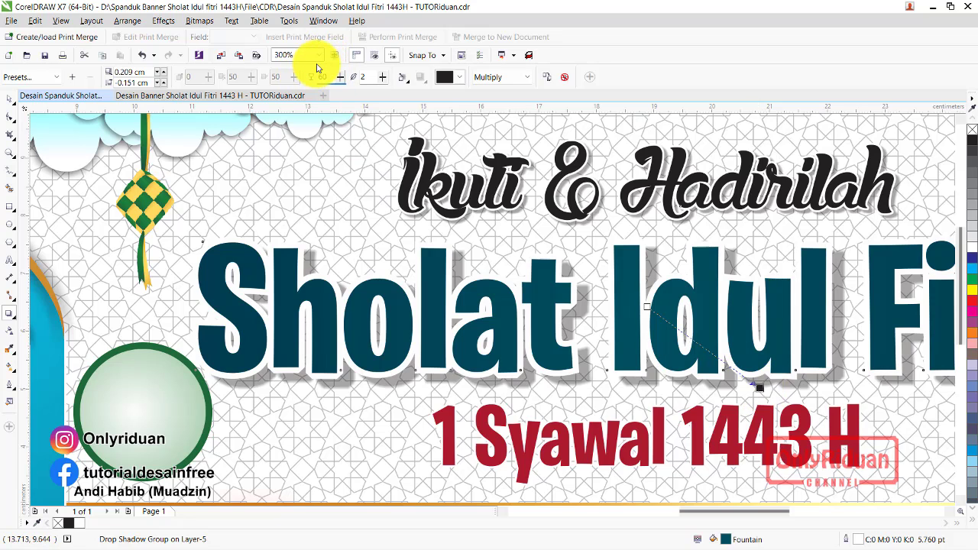
{"action": "scroll", "coordinate": [424, 200], "scroll_direction": "down", "scroll_amount": 1}
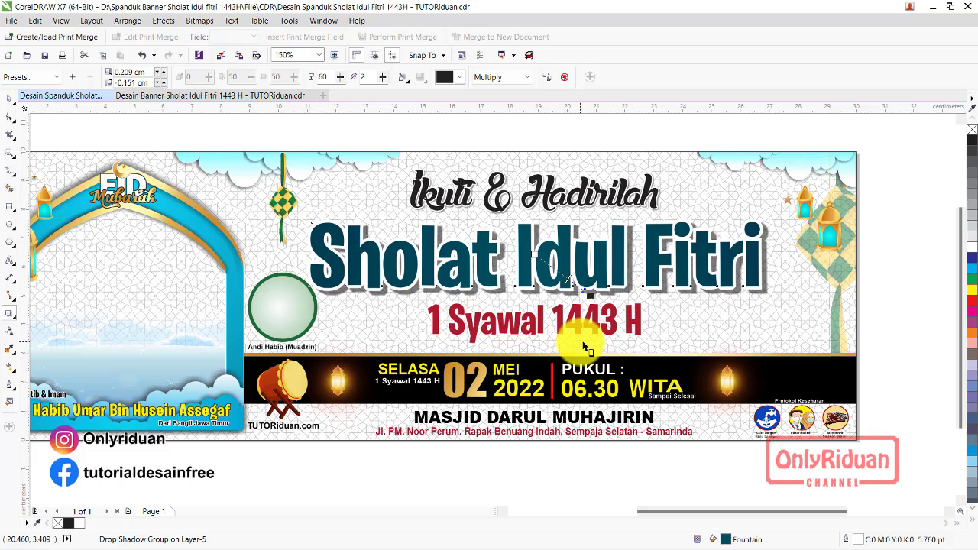
Drop-shadow the 1 Syawal 1443 H line, then zoom out to the whole banner
{"action": "scroll", "coordinate": [599, 327], "scroll_direction": "up", "scroll_amount": 1}
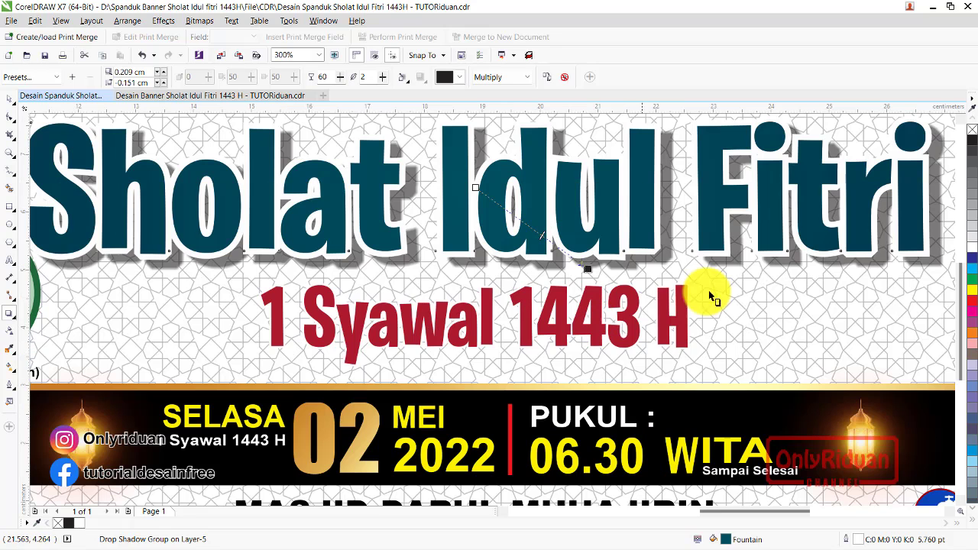
{"action": "scroll", "coordinate": [962, 123], "scroll_direction": "up", "scroll_amount": 2}
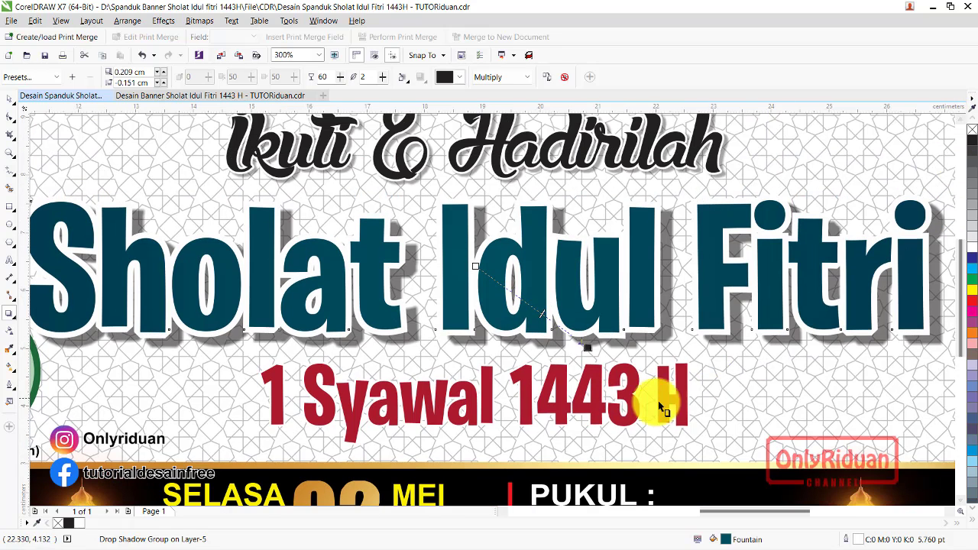
{"action": "left_click", "coordinate": [630, 406]}
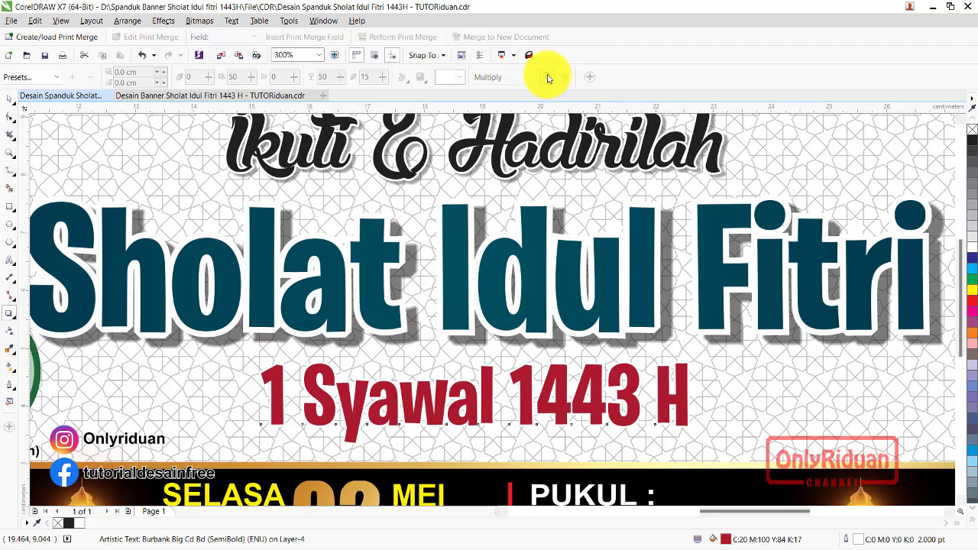
{"action": "left_click_drag", "start_coordinate": [501, 183], "coordinate": [511, 185]}
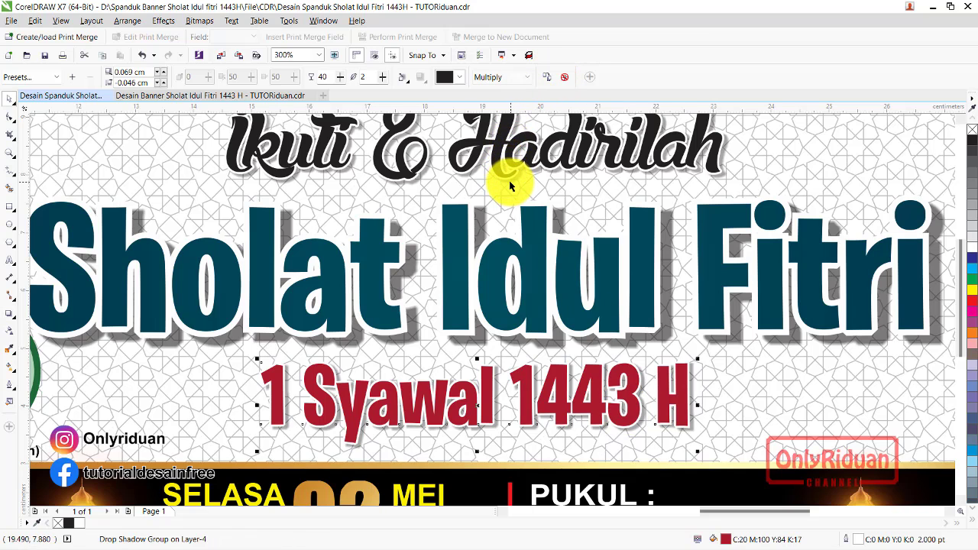
{"action": "key", "text": "F3"}
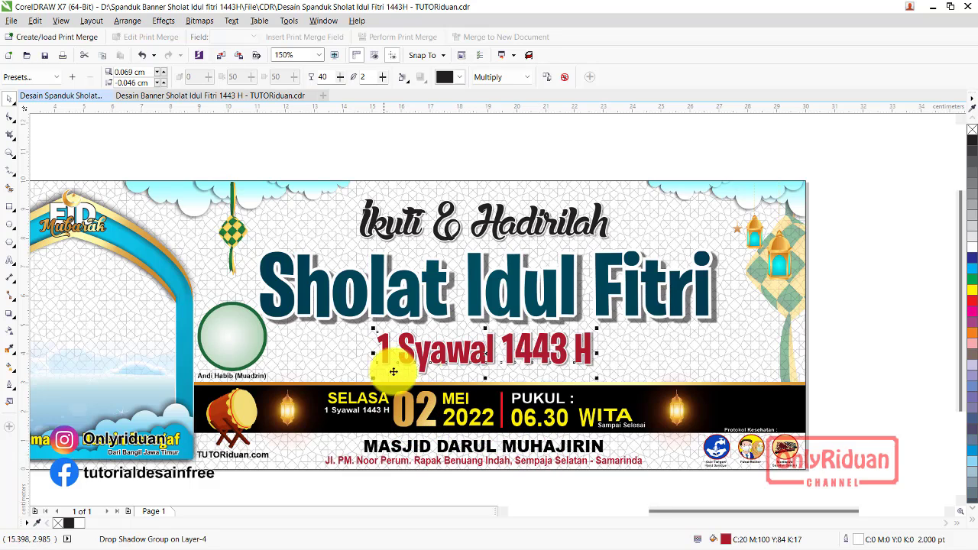
Select the MASJID DARUL MUHAJIRIN text, scroll left, and open the File menu
{"action": "left_click", "coordinate": [462, 450]}
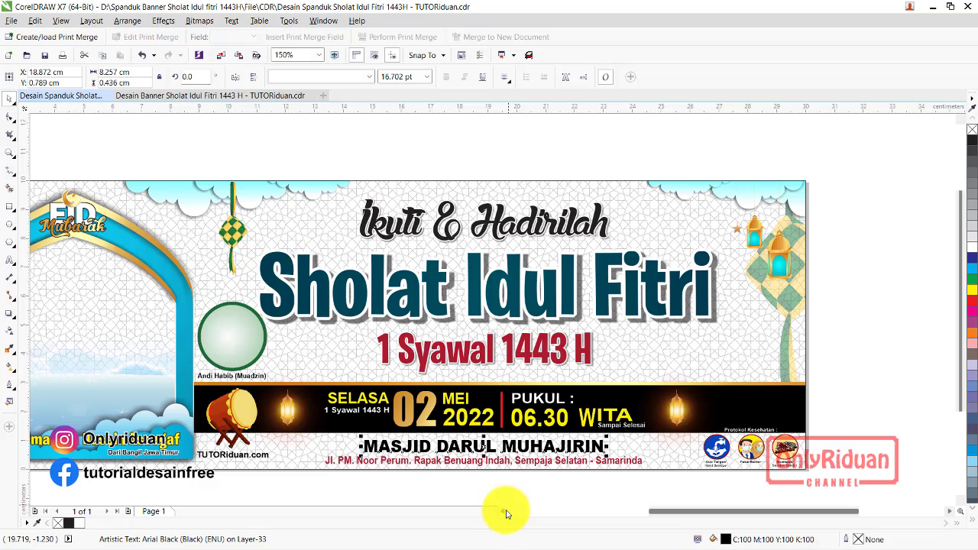
{"action": "scroll", "coordinate": [503, 514], "scroll_direction": "left", "scroll_amount": 2}
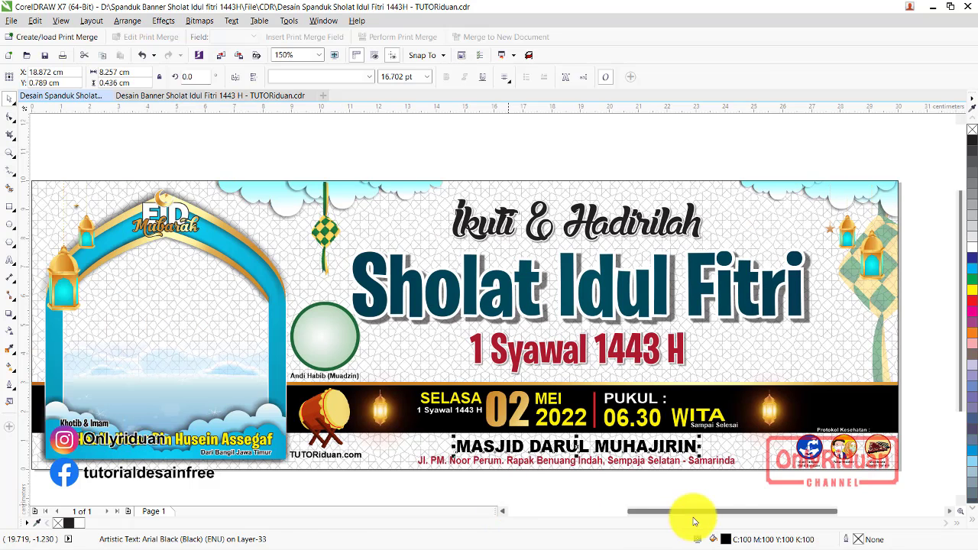
{"action": "left_click", "coordinate": [12, 20]}
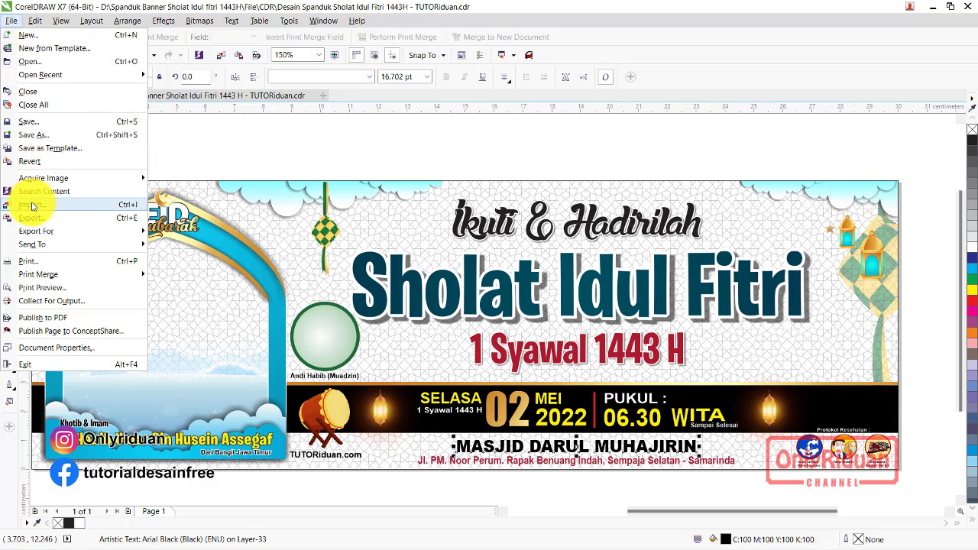
Import Masjid Darul Muhajirin.png from the TUTORiduan folder
{"action": "left_click", "coordinate": [31, 204]}
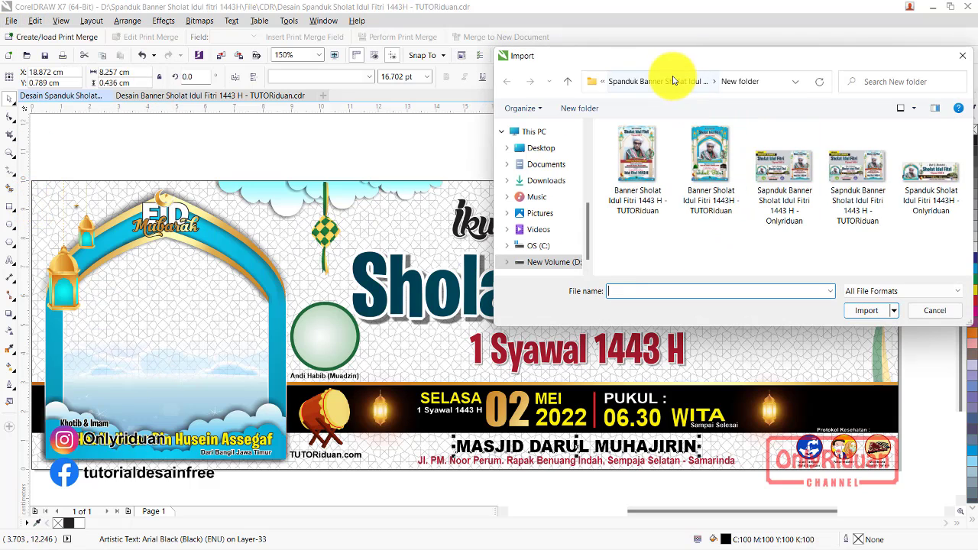
{"action": "left_click", "coordinate": [674, 81]}
{"action": "double_click", "coordinate": [642, 209]}
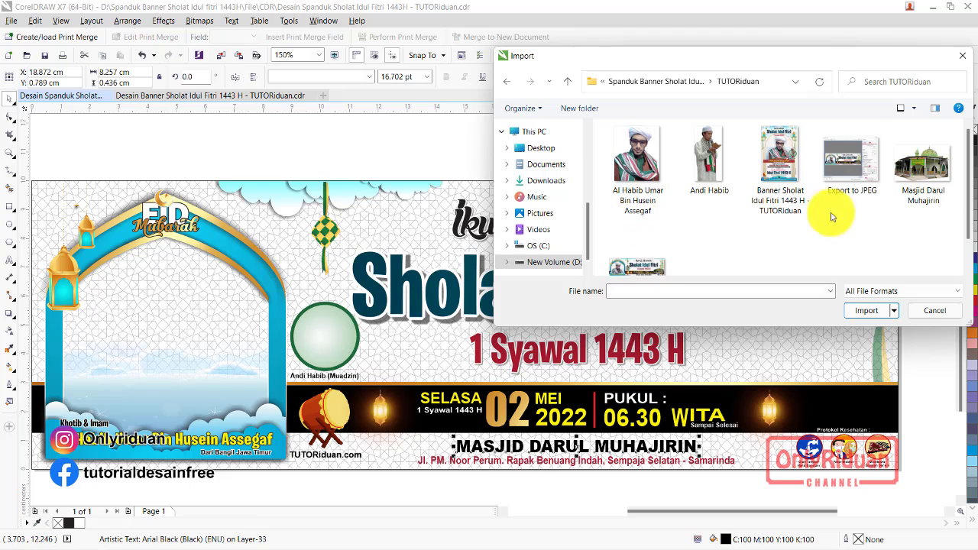
{"action": "left_click", "coordinate": [913, 161]}
{"action": "left_click", "coordinate": [864, 311]}
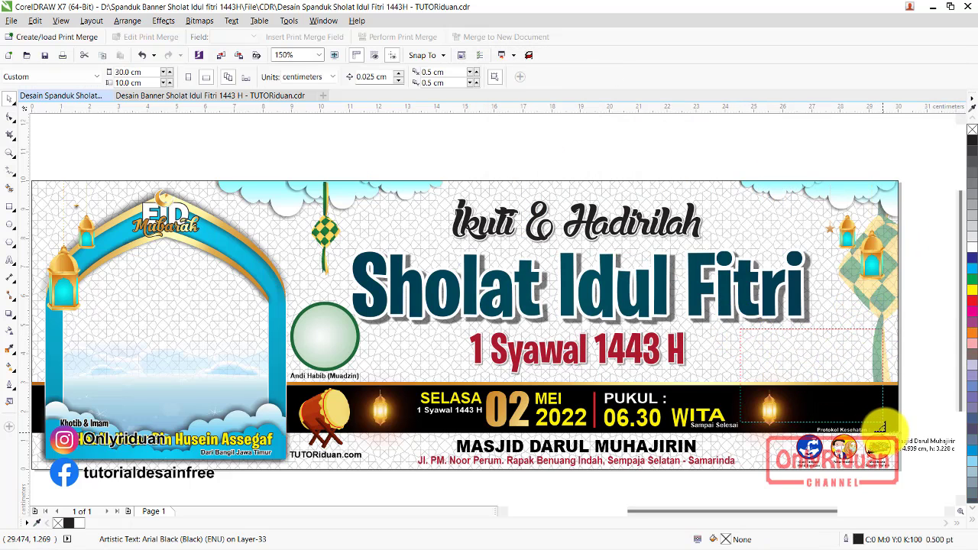
Place the mosque photo at the banner's right end, about 5.4 x 3.5 cm
{"action": "left_click_drag", "start_coordinate": [739, 330], "coordinate": [890, 429]}
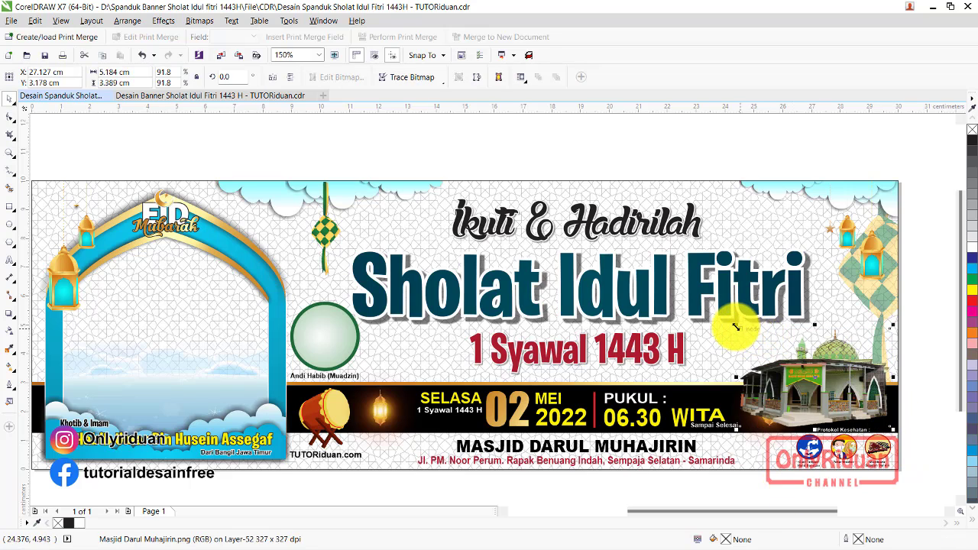
{"action": "left_click_drag", "start_coordinate": [735, 327], "coordinate": [727, 316]}
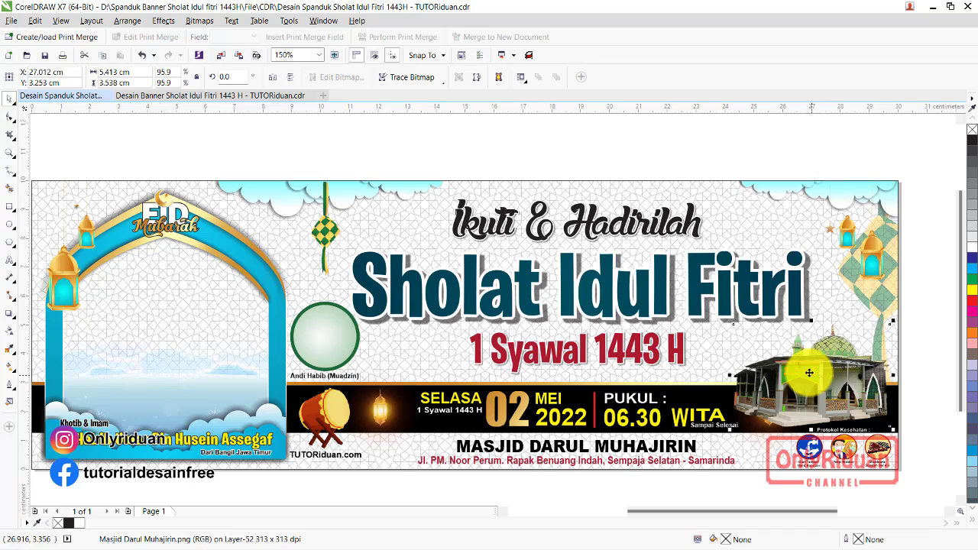
{"action": "left_click_drag", "start_coordinate": [808, 372], "coordinate": [811, 372]}
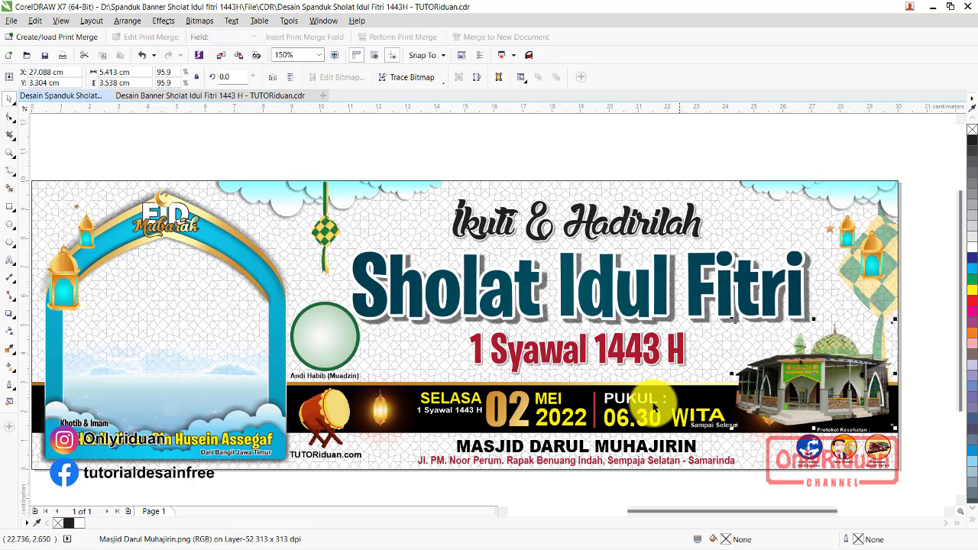
{"action": "left_click", "coordinate": [319, 491]}
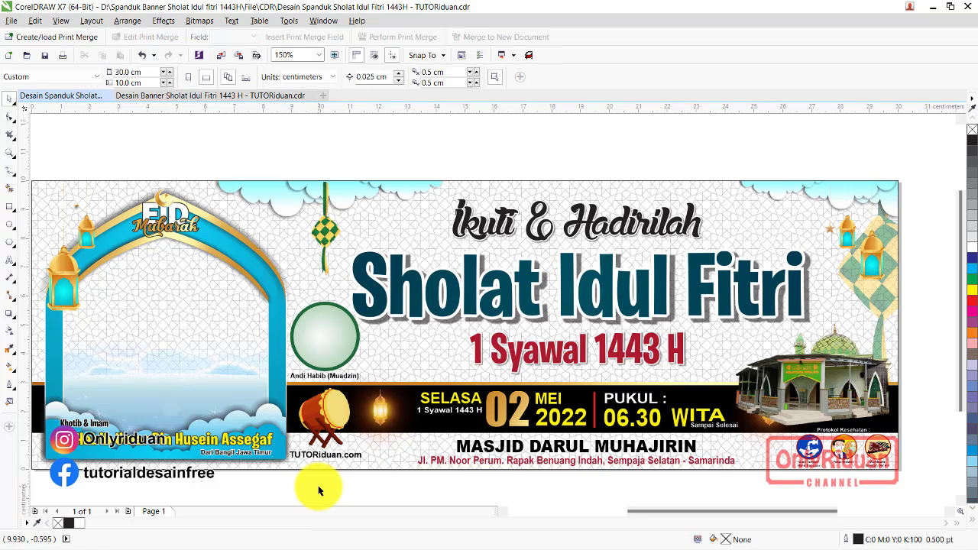
{"action": "scroll", "coordinate": [501, 509], "scroll_direction": "left", "scroll_amount": 2}
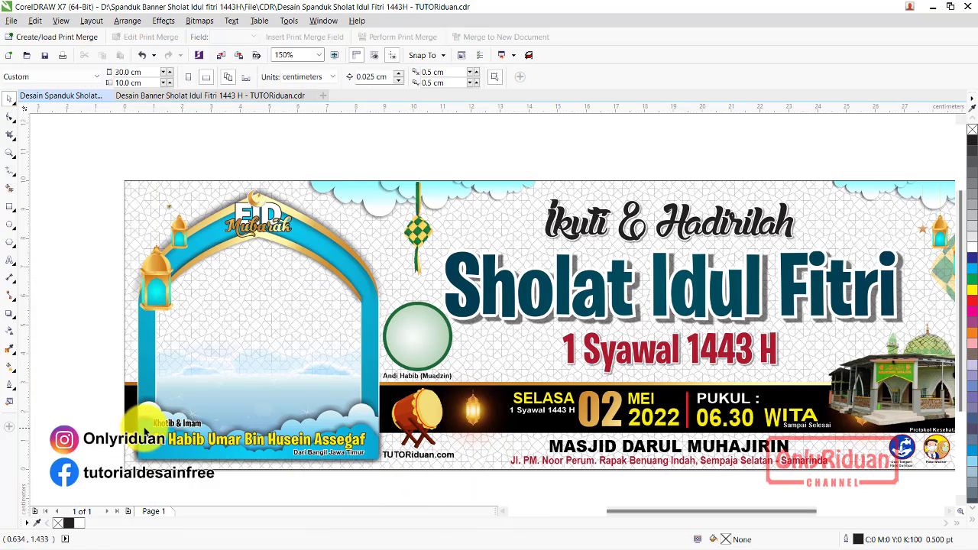
Import the imam's portrait PNG photo into the banner
{"action": "left_click", "coordinate": [11, 20]}
{"action": "left_click", "coordinate": [32, 204]}
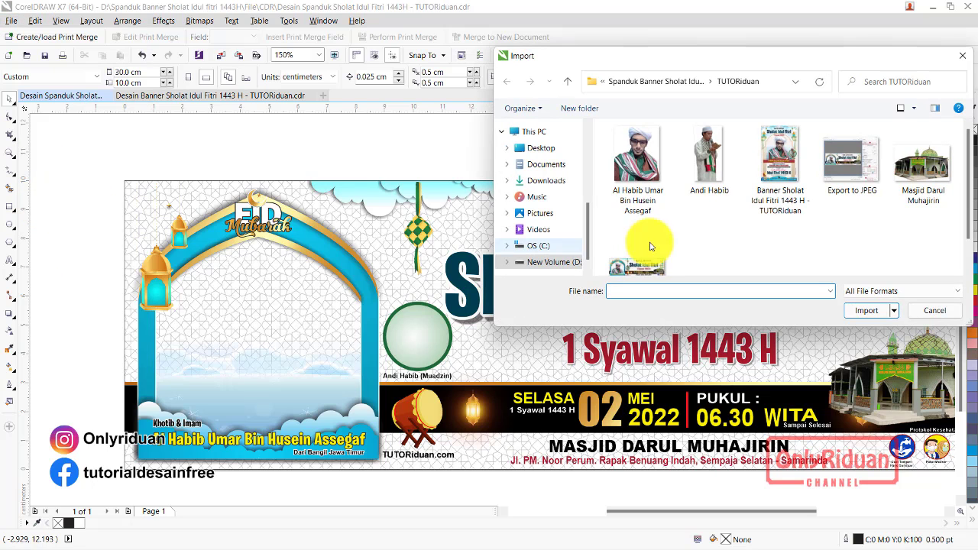
{"action": "left_click", "coordinate": [649, 168]}
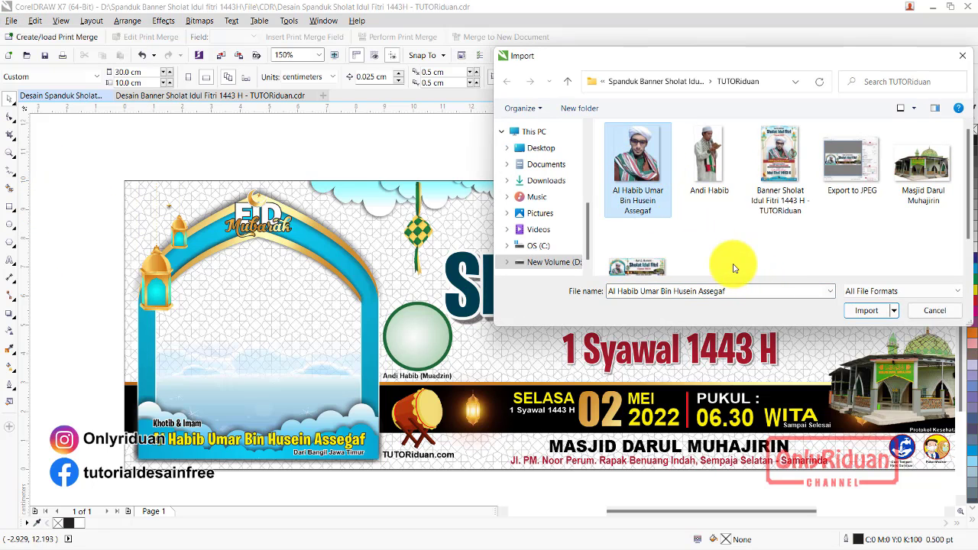
{"action": "left_click", "coordinate": [858, 310]}
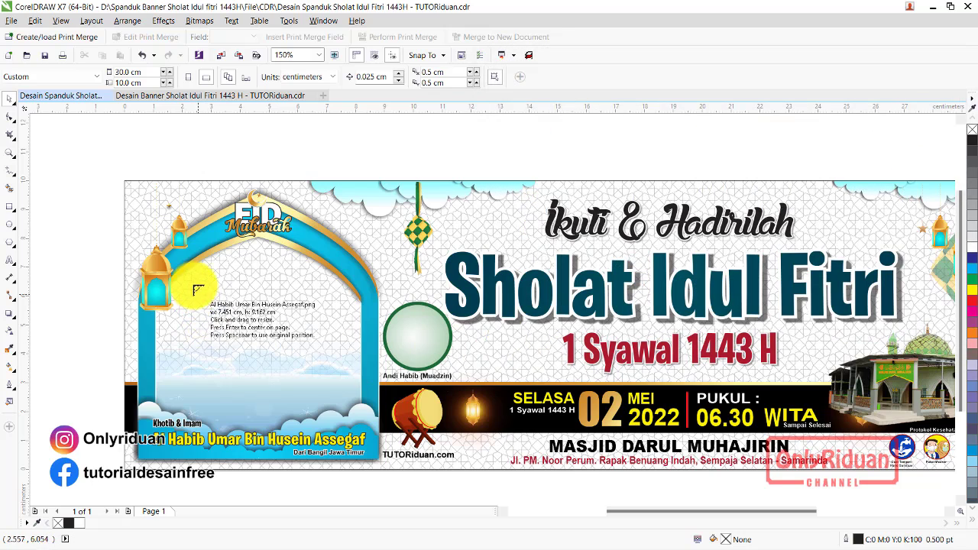
Place the portrait inside the left blue arch, enlarge it to 72.6% and nudge it up-left
{"action": "left_click_drag", "start_coordinate": [192, 278], "coordinate": [396, 447]}
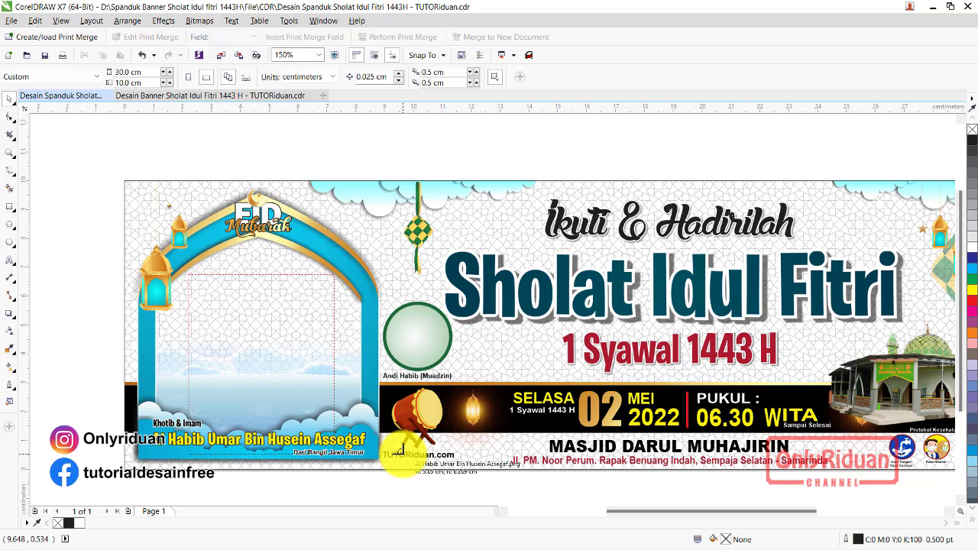
{"action": "left_click_drag", "start_coordinate": [398, 449], "coordinate": [397, 450]}
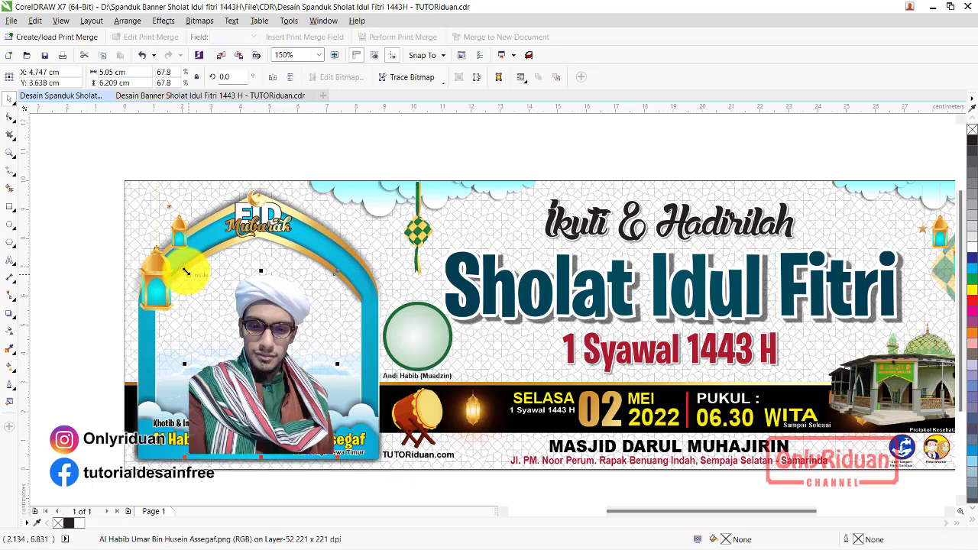
{"action": "left_click_drag", "start_coordinate": [186, 271], "coordinate": [175, 258]}
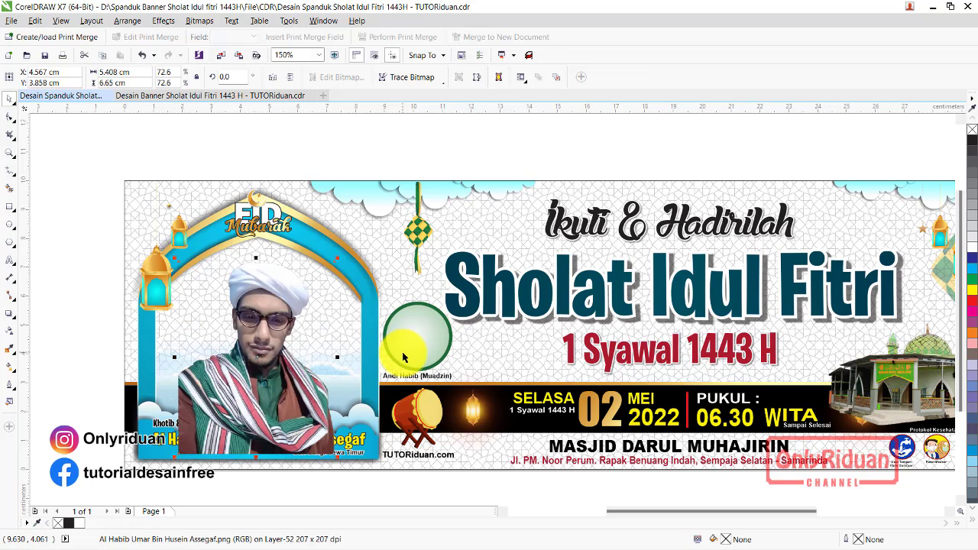
{"action": "key", "text": "Up"}
{"action": "key", "text": "Up"}
{"action": "key", "text": "Up"}
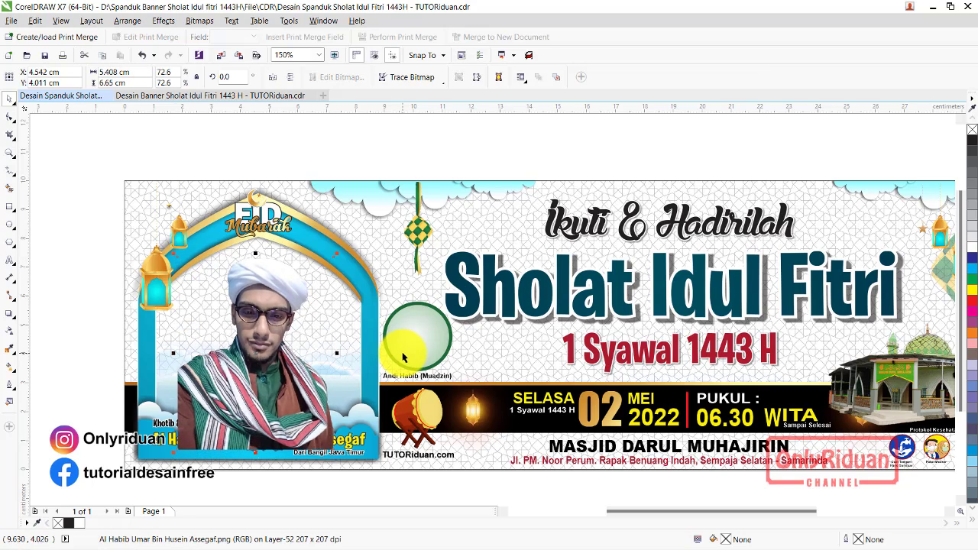
{"action": "key", "text": "Left"}
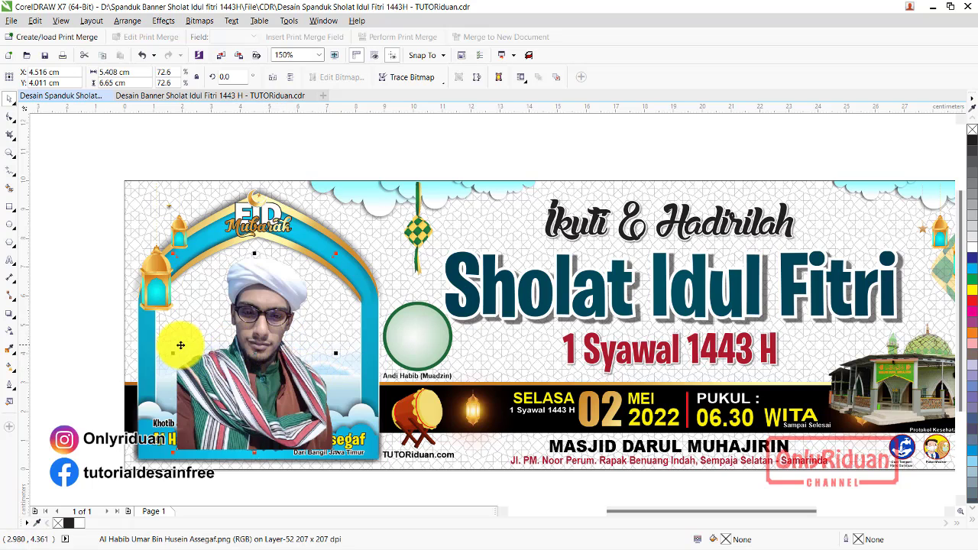
Give the portrait a dark Small Glow drop shadow at opacity 60, then select the arch-bottom captions
{"action": "left_click", "coordinate": [11, 314]}
{"action": "left_click", "coordinate": [47, 78]}
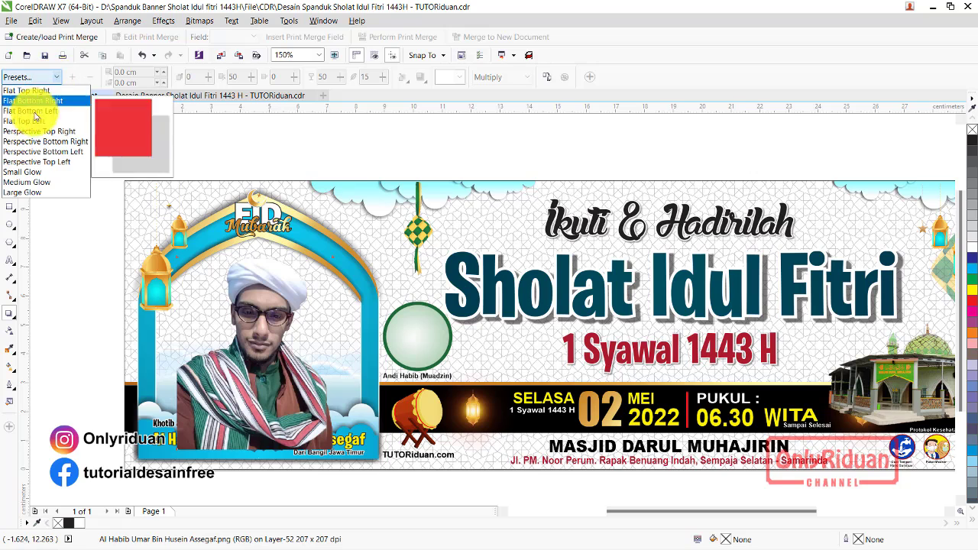
{"action": "left_click", "coordinate": [30, 174]}
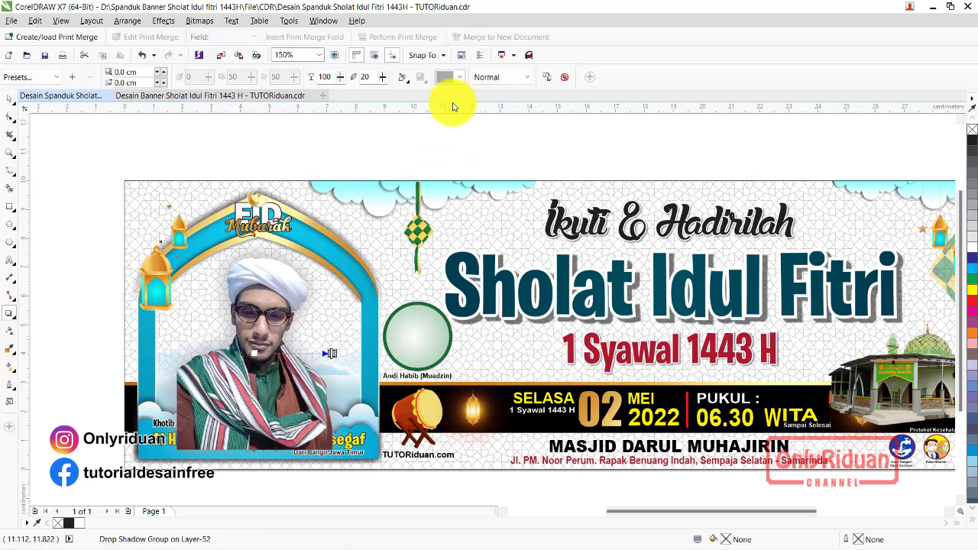
{"action": "left_click", "coordinate": [459, 77]}
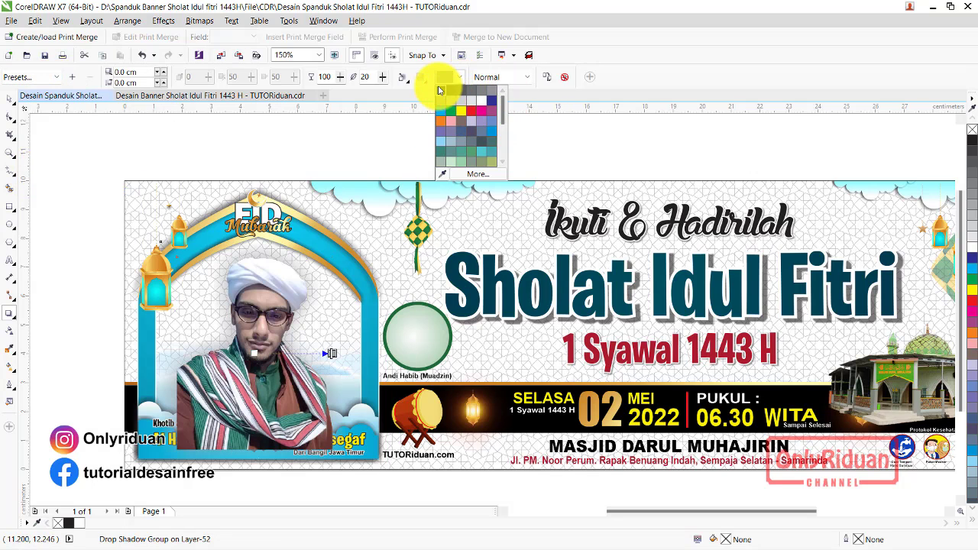
{"action": "left_click", "coordinate": [440, 90]}
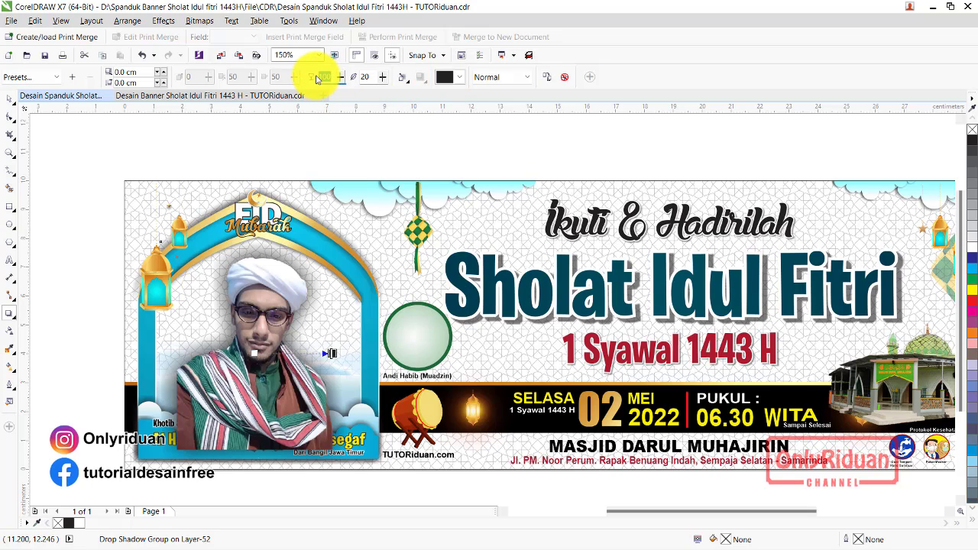
{"action": "scroll", "coordinate": [316, 80], "scroll_direction": "down", "scroll_amount": 5}
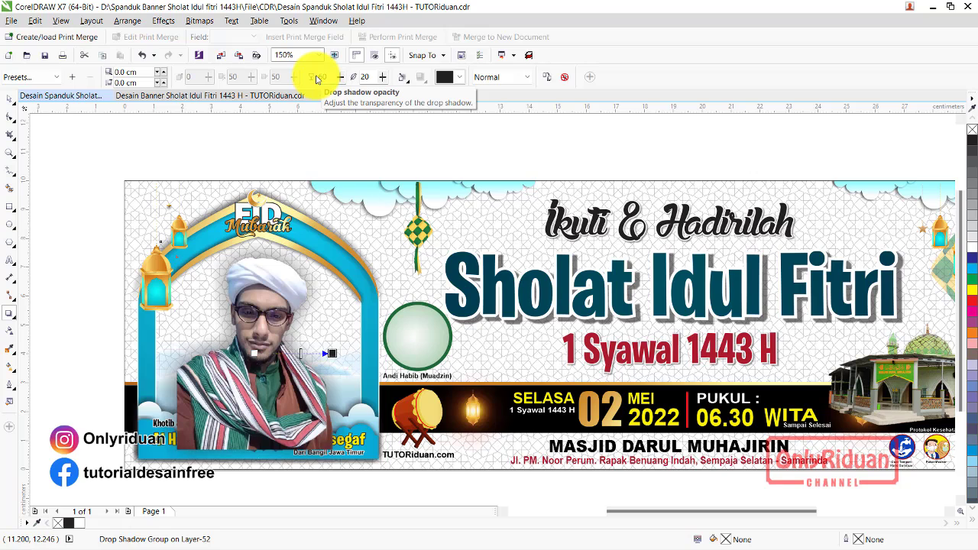
{"action": "left_click", "coordinate": [9, 98]}
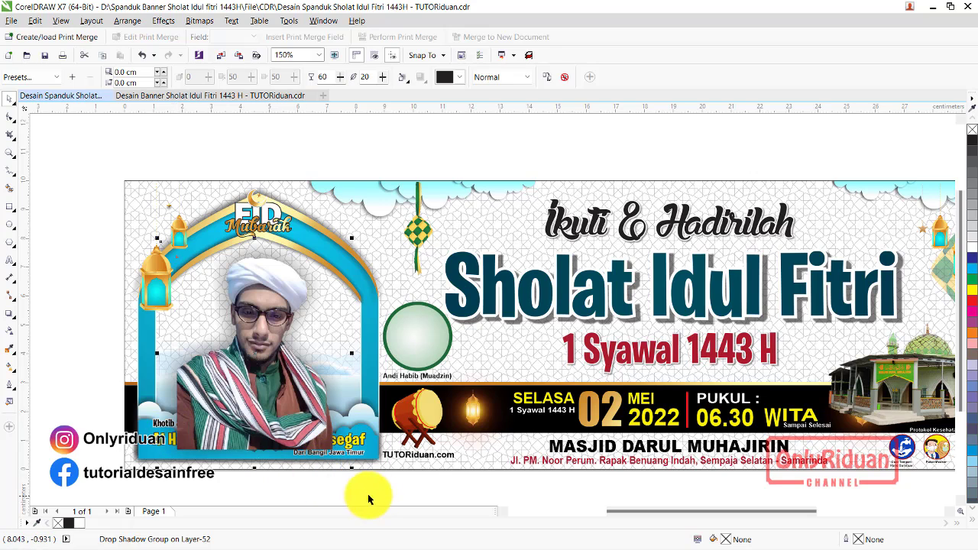
{"action": "mouse_move", "coordinate": [425, 489]}
{"action": "left_mouse_down"}
{"action": "mouse_move", "coordinate": [88, 388]}
{"action": "mouse_move", "coordinate": [77, 376]}
{"action": "left_mouse_up"}
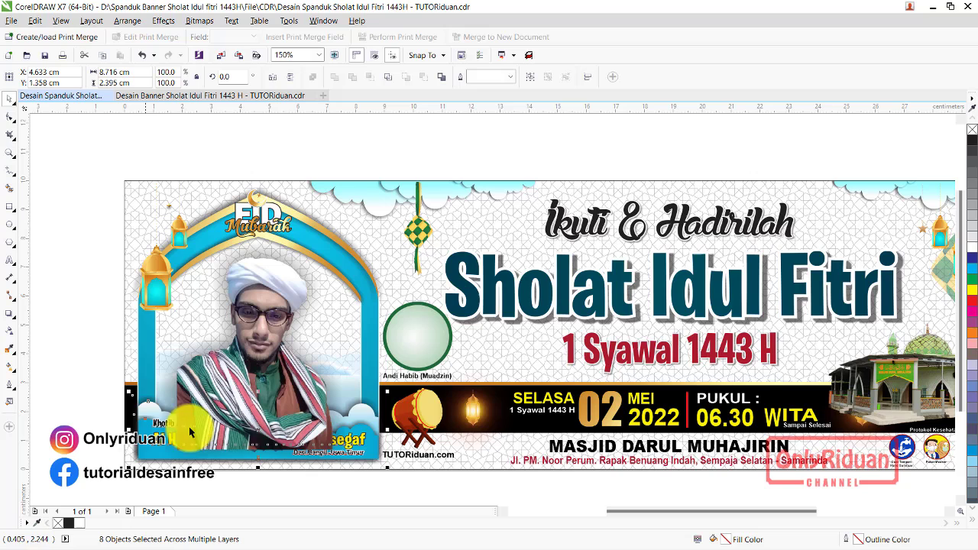
Bring the Khotib & Imam caption objects To Front of Page, then deselect
{"action": "right_click", "coordinate": [360, 441]}
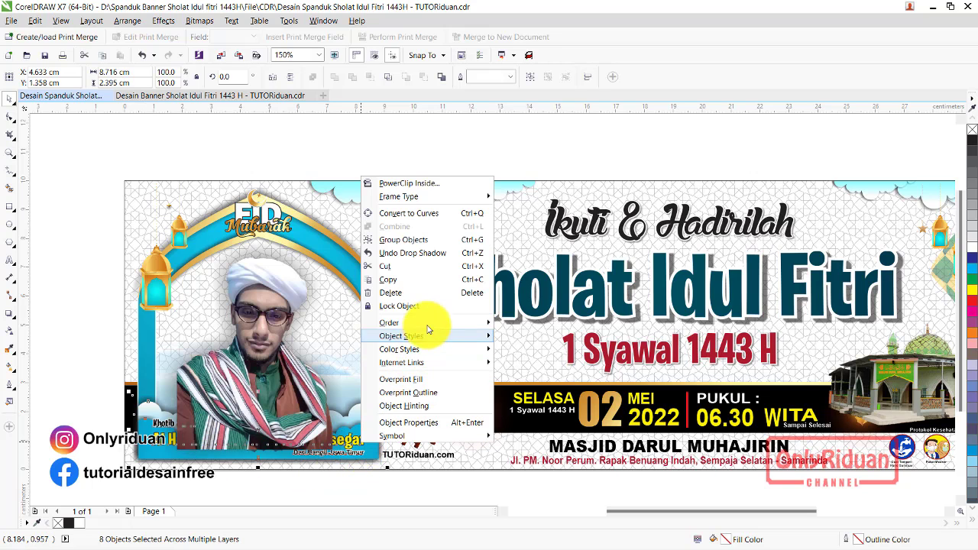
{"action": "left_click", "coordinate": [519, 324]}
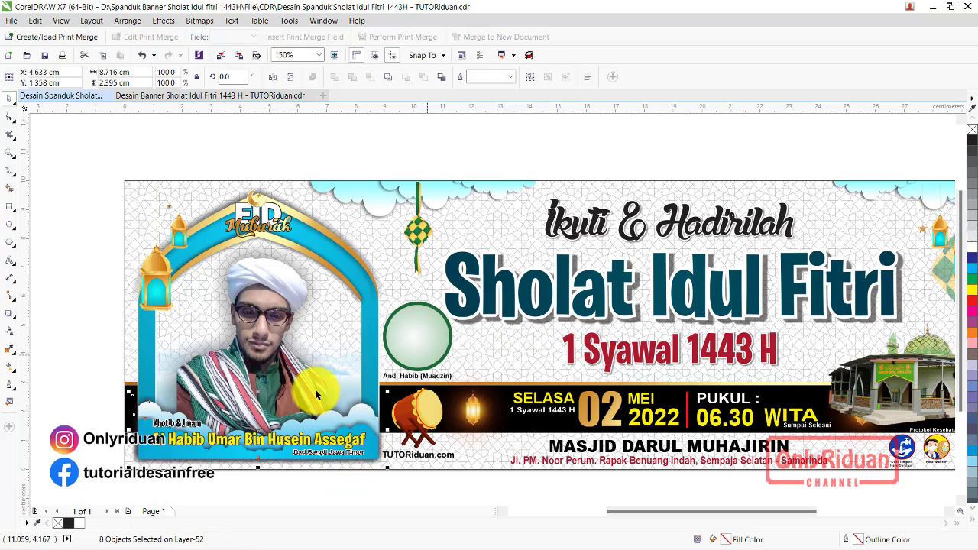
{"action": "left_click", "coordinate": [75, 322]}
{"action": "left_click", "coordinate": [244, 342]}
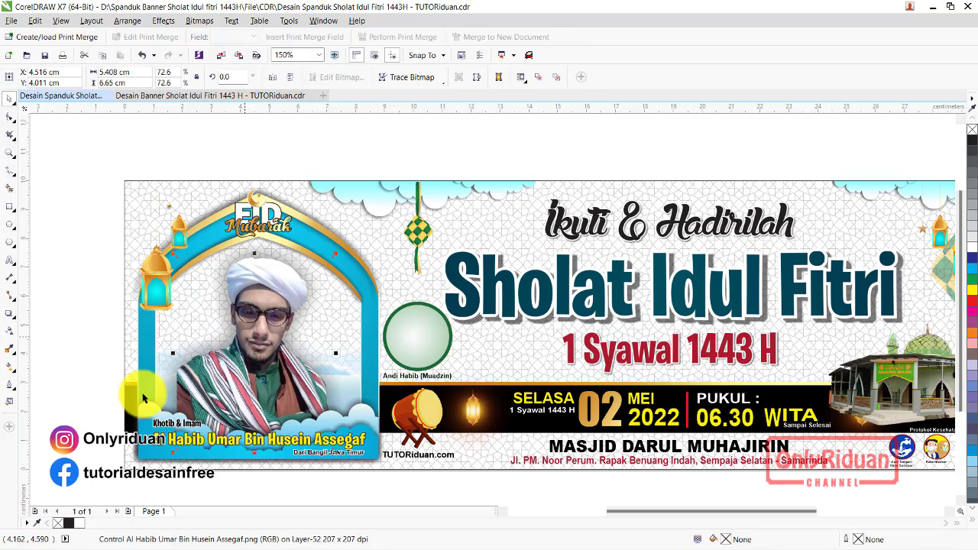
{"action": "left_click", "coordinate": [56, 332]}
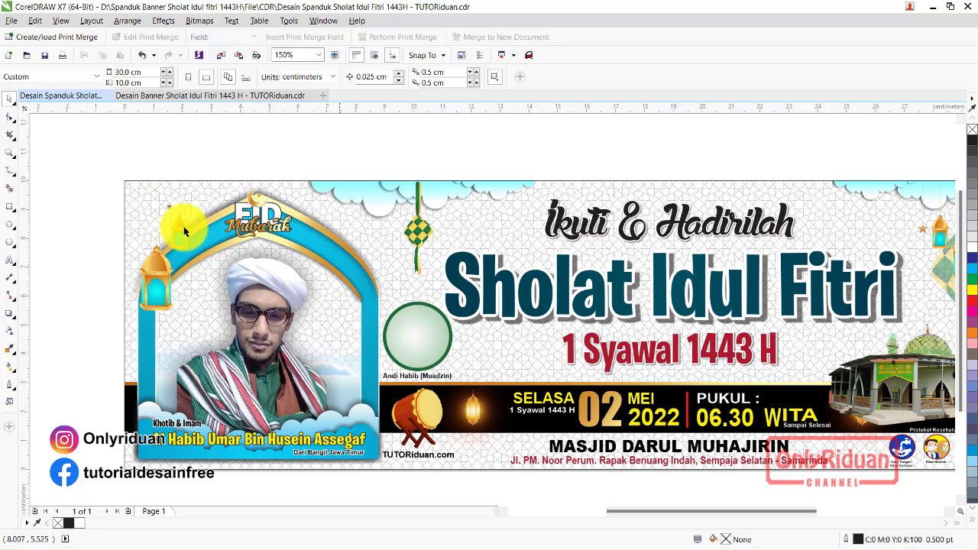
Import the muadzin's PNG photo into the banner
{"action": "left_click", "coordinate": [11, 21]}
{"action": "left_click", "coordinate": [34, 203]}
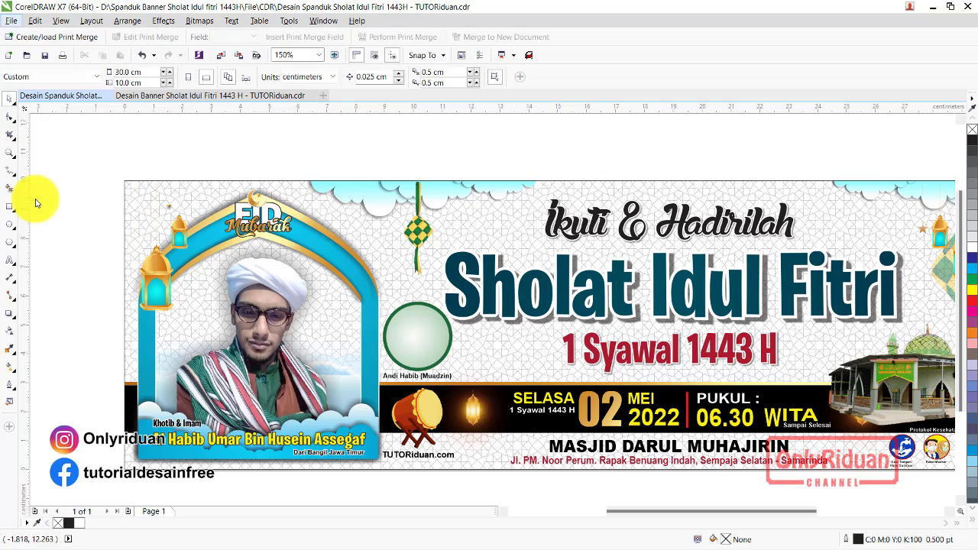
{"action": "left_click", "coordinate": [717, 151]}
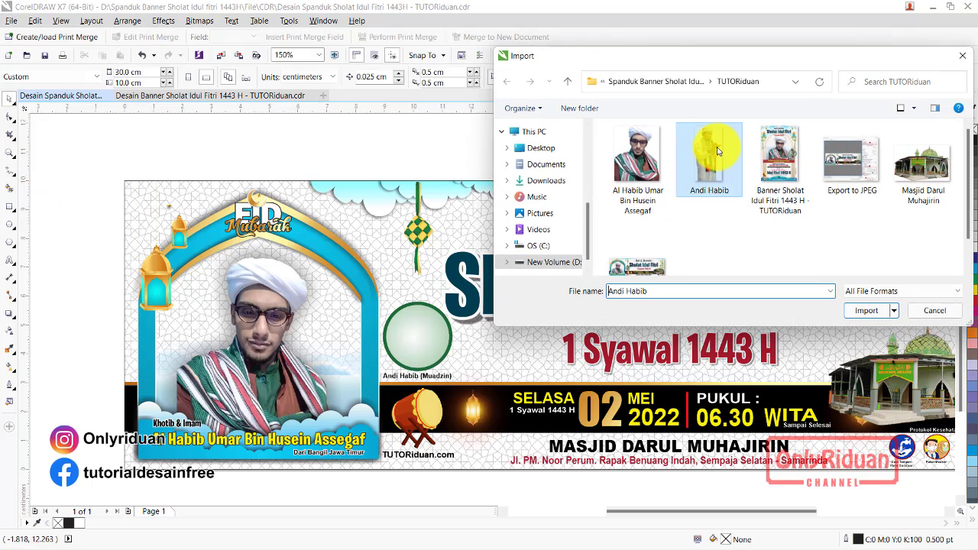
{"action": "left_click", "coordinate": [866, 311]}
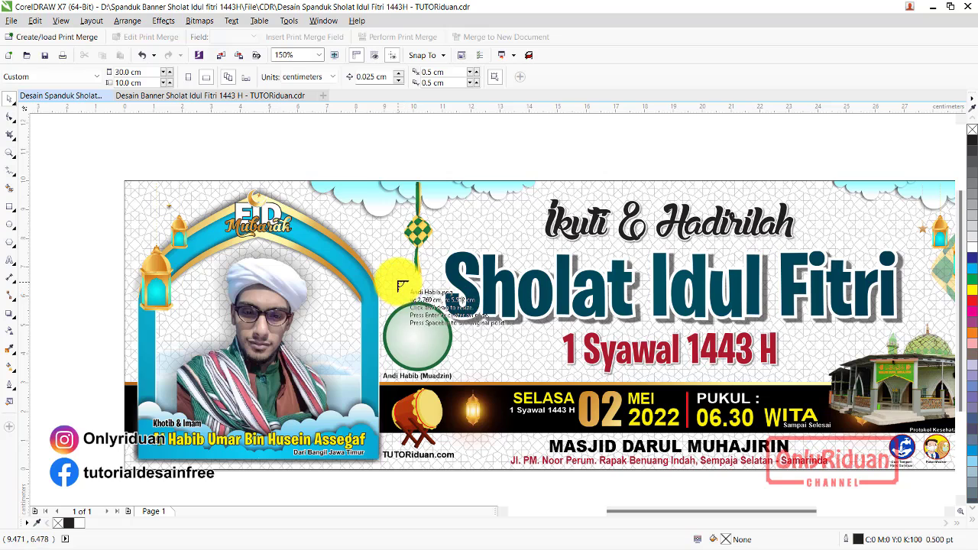
Place the muadzin photo, about 1.86 x 3.7 cm, over the green circle beside the arch
{"action": "mouse_move", "coordinate": [397, 281]}
{"action": "left_mouse_down"}
{"action": "mouse_move", "coordinate": [465, 382]}
{"action": "mouse_move", "coordinate": [447, 393]}
{"action": "left_mouse_up"}
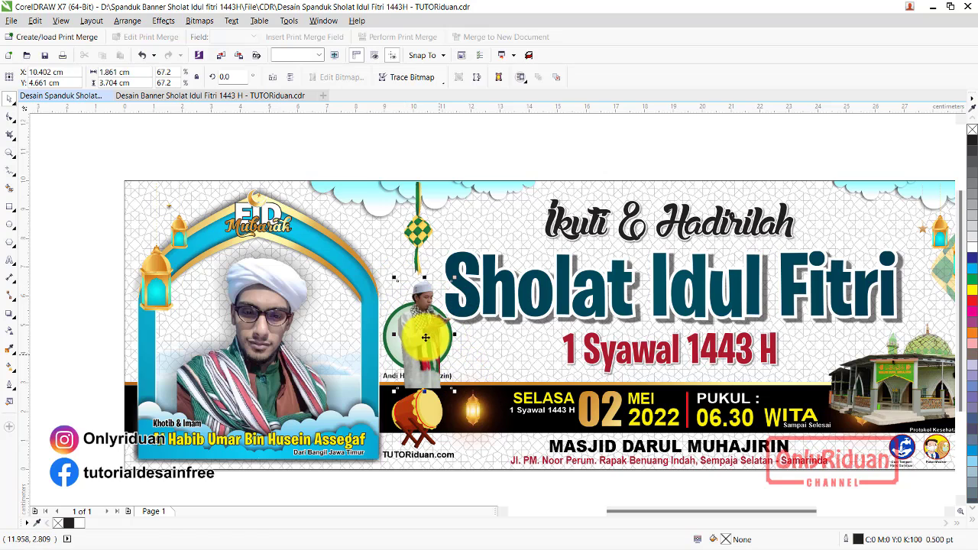
{"action": "left_click_drag", "start_coordinate": [419, 336], "coordinate": [420, 339]}
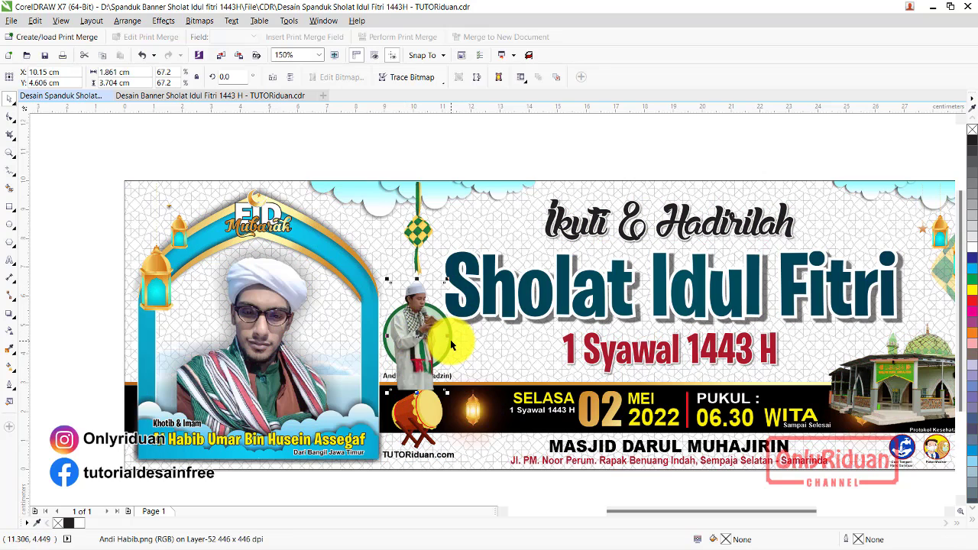
{"action": "key", "text": "Right"}
{"action": "key", "text": "Right"}
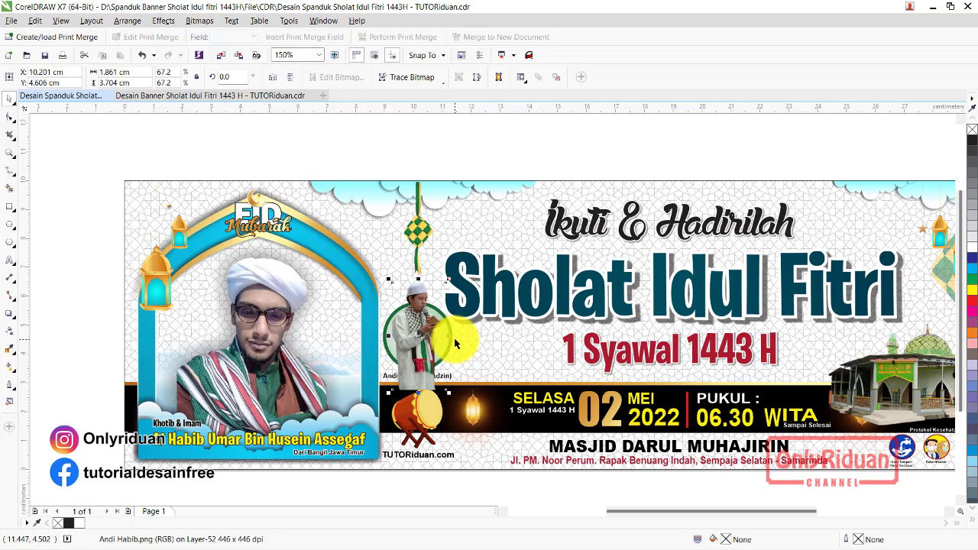
{"action": "key", "text": "Up"}
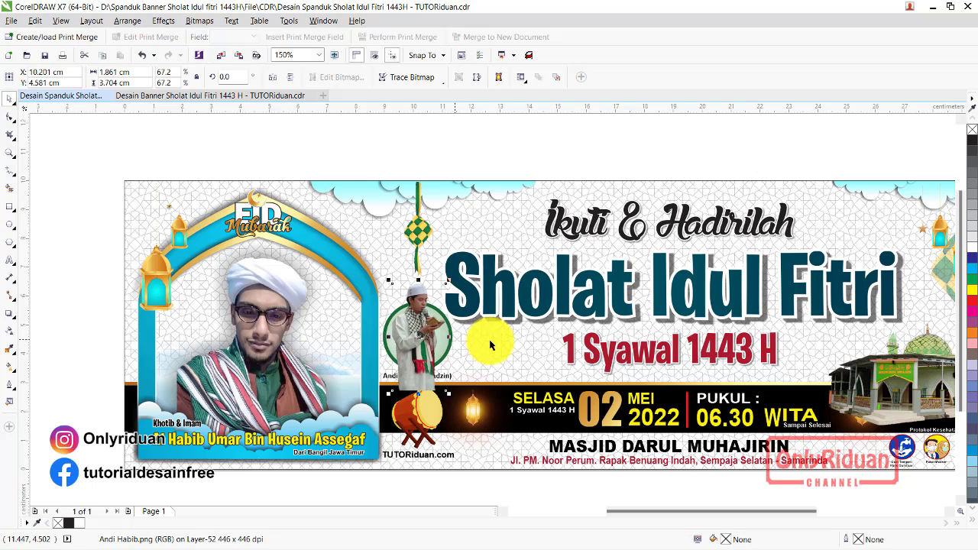
{"action": "left_click", "coordinate": [10, 152]}
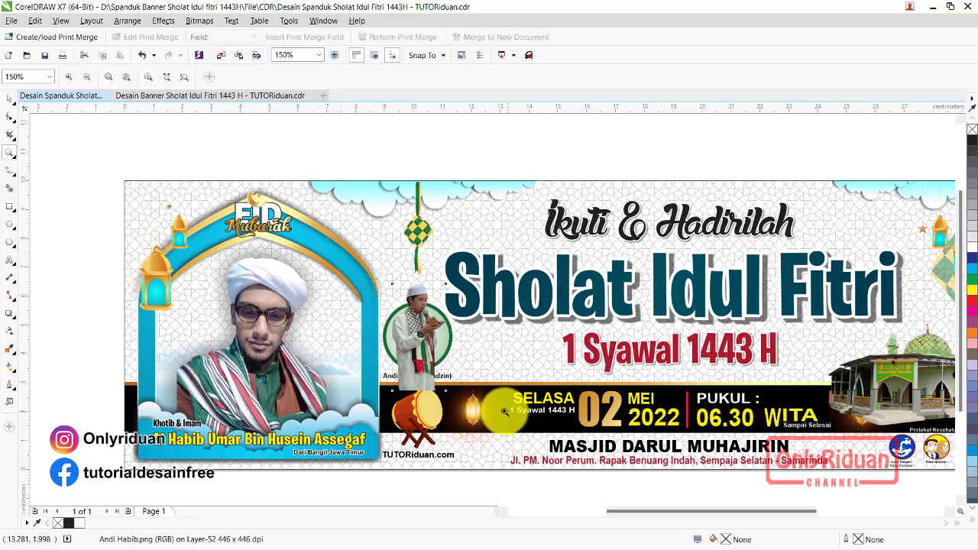
Zoom in on the muadzin photo and copy it
{"action": "left_click_drag", "start_coordinate": [483, 403], "coordinate": [345, 259]}
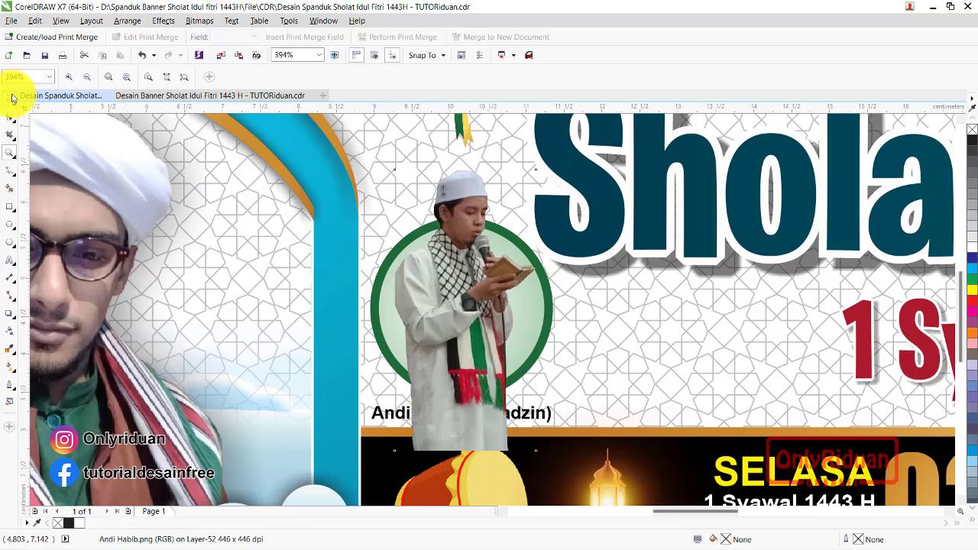
{"action": "left_click", "coordinate": [10, 97]}
{"action": "left_click", "coordinate": [498, 316]}
{"action": "left_click", "coordinate": [480, 305]}
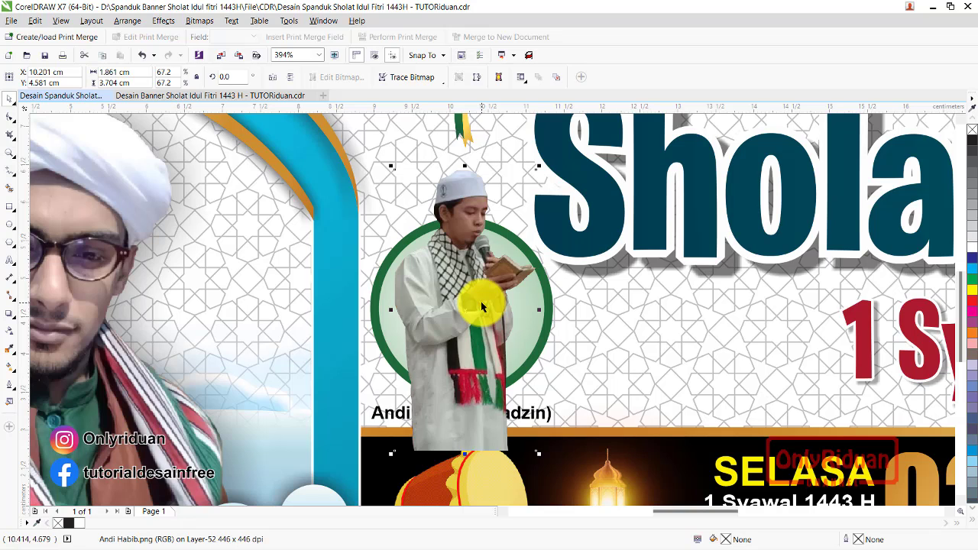
{"action": "key", "text": "ctrl+c"}
Clip the muadzin photo inside the green circle with PowerClip Inside
{"action": "left_click_drag", "start_coordinate": [451, 305], "coordinate": [564, 297]}
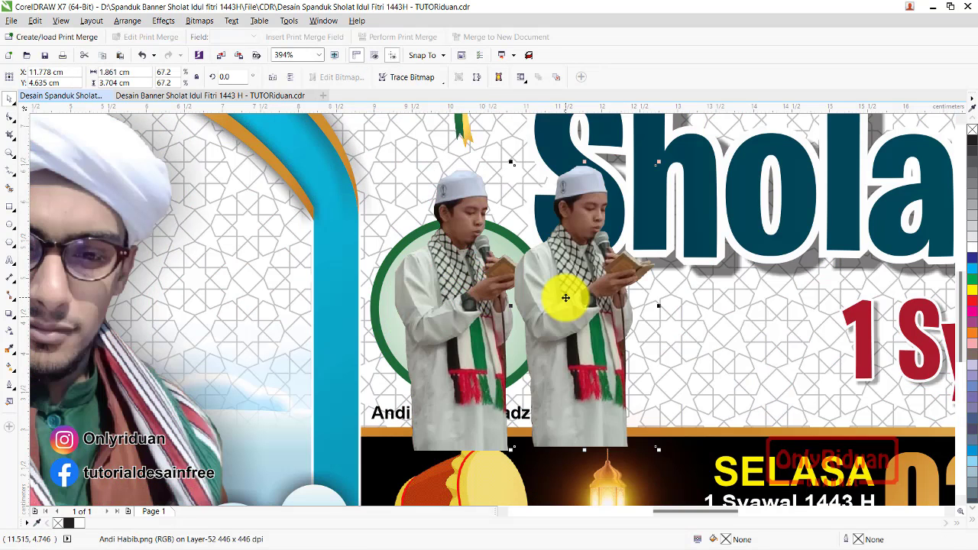
{"action": "key", "text": "ctrl+z"}
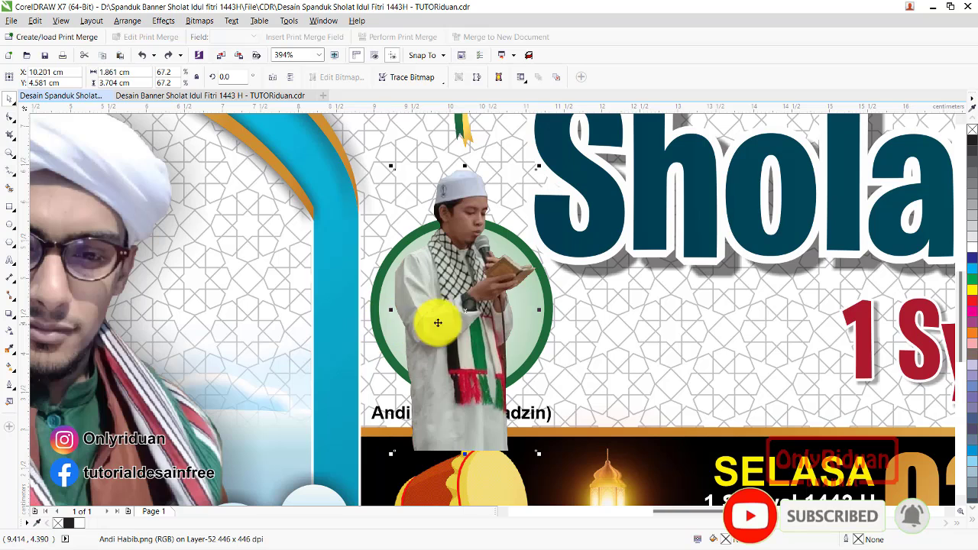
{"action": "right_click", "coordinate": [463, 282]}
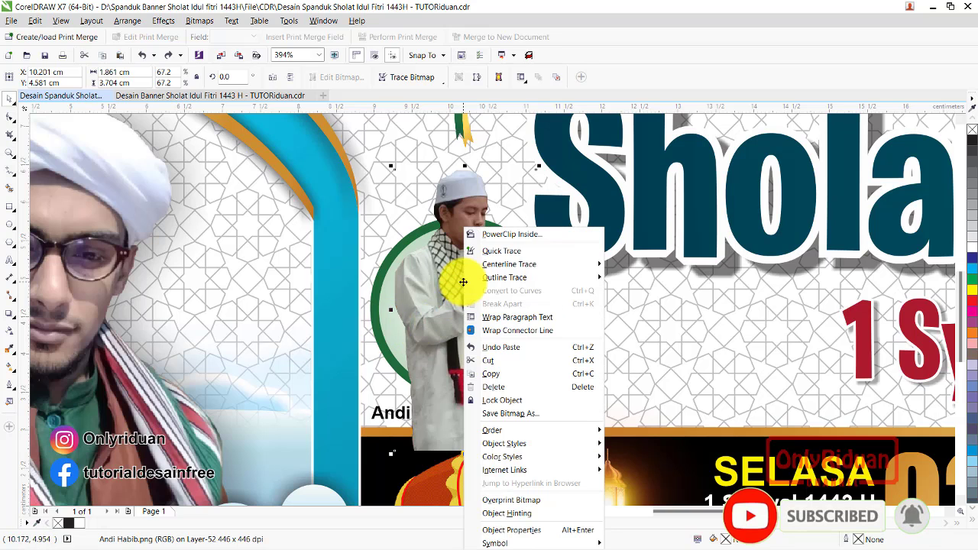
{"action": "left_click", "coordinate": [494, 229]}
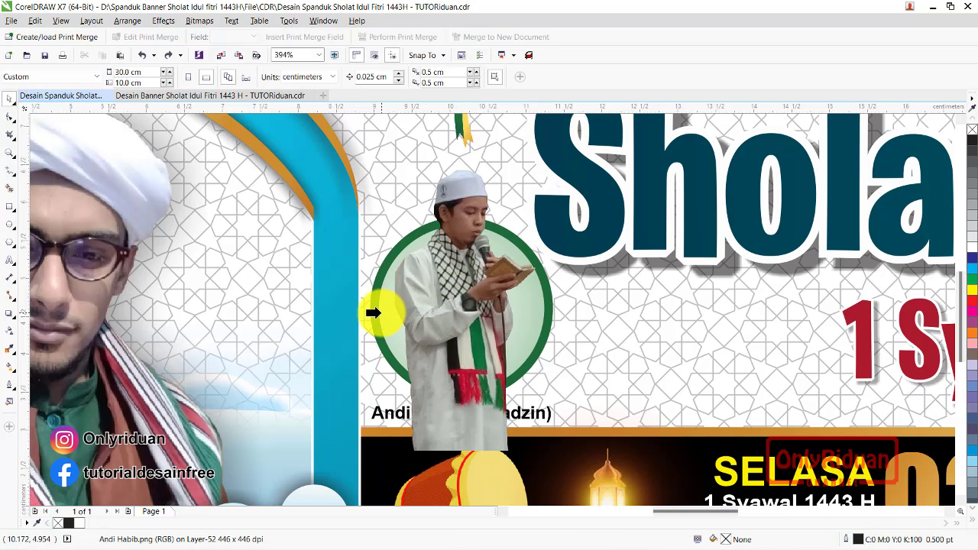
{"action": "left_click", "coordinate": [373, 311]}
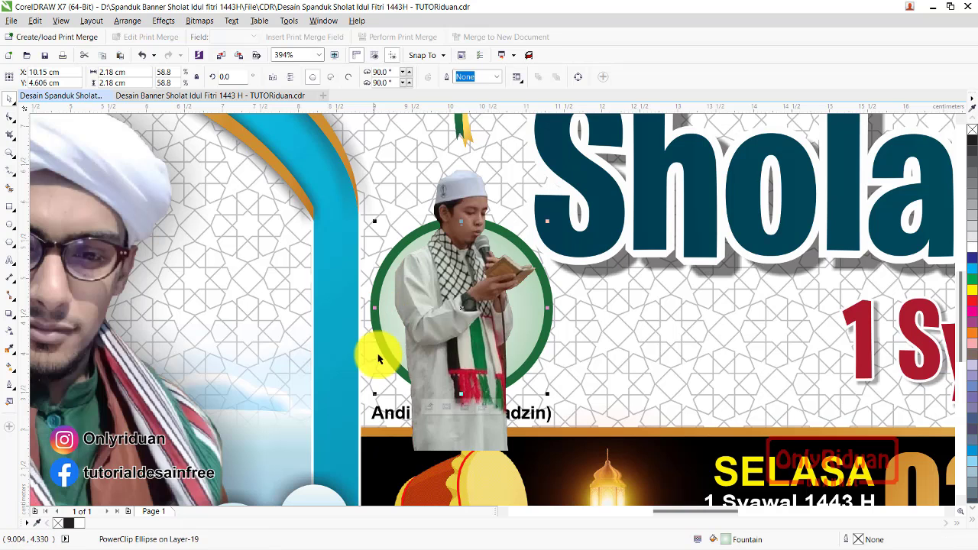
Realign the loose photo copy over the circle and draw a 2.41 x 1.58 cm rectangle across its bottom
{"action": "left_click", "coordinate": [469, 317]}
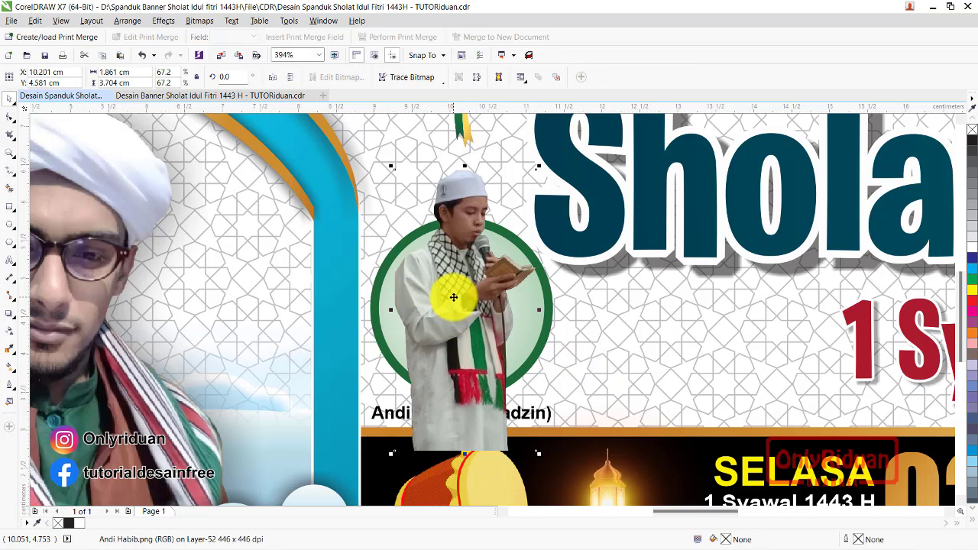
{"action": "left_click_drag", "start_coordinate": [468, 360], "coordinate": [578, 301]}
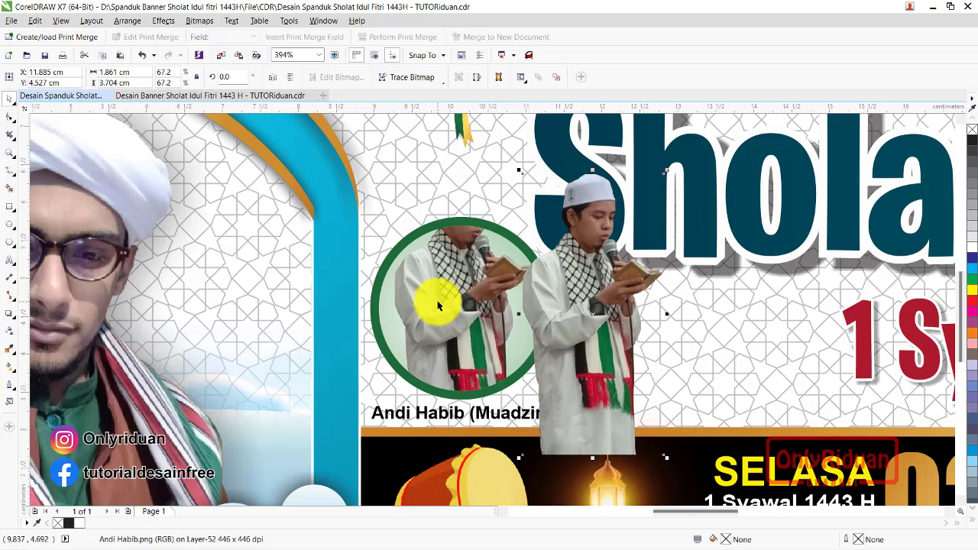
{"action": "key", "text": "ctrl+z"}
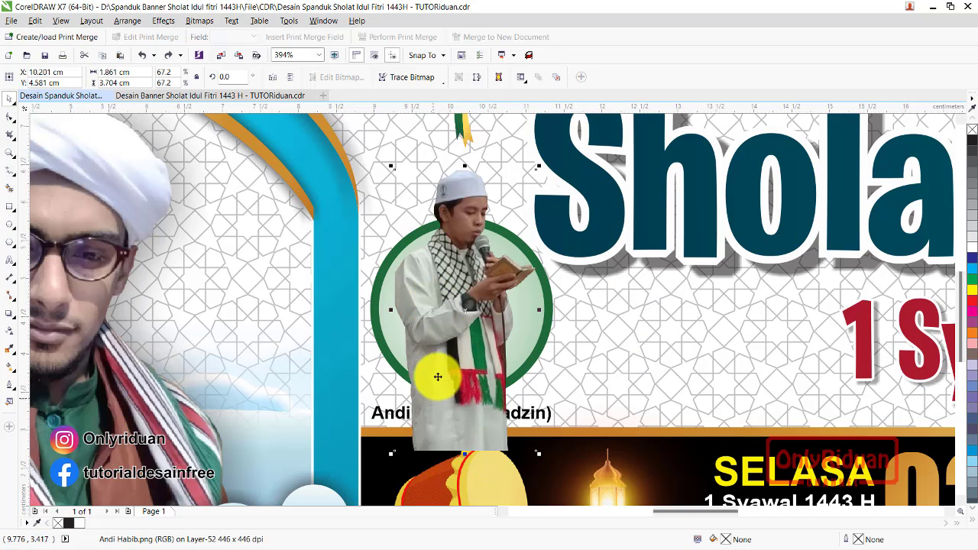
{"action": "left_click", "coordinate": [10, 207]}
{"action": "left_click_drag", "start_coordinate": [564, 470], "coordinate": [377, 347]}
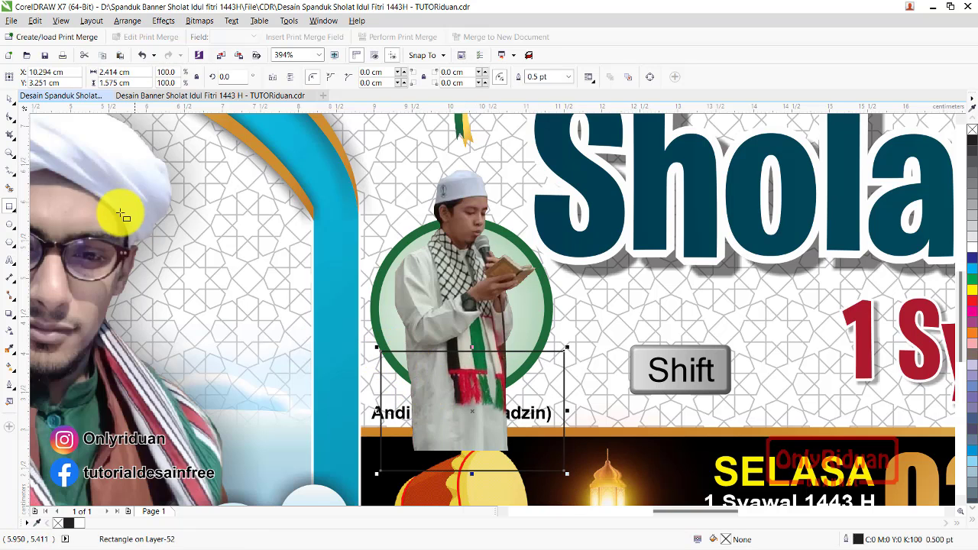
Trim the photo's bottom with the rectangle, move the rectangle aside, and keep the trimmed photo over the circle
{"action": "left_click", "coordinate": [10, 99]}
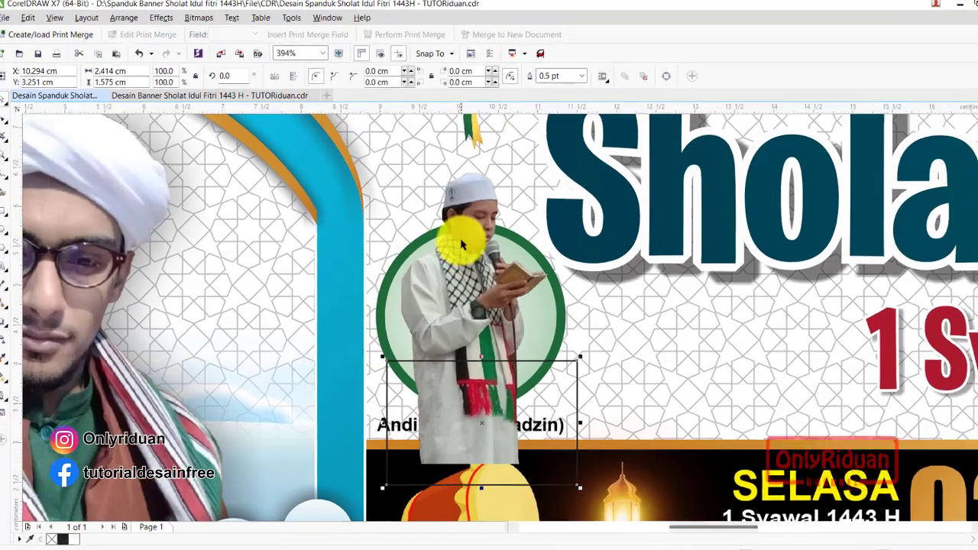
{"action": "left_click", "coordinate": [460, 244], "text": "shift"}
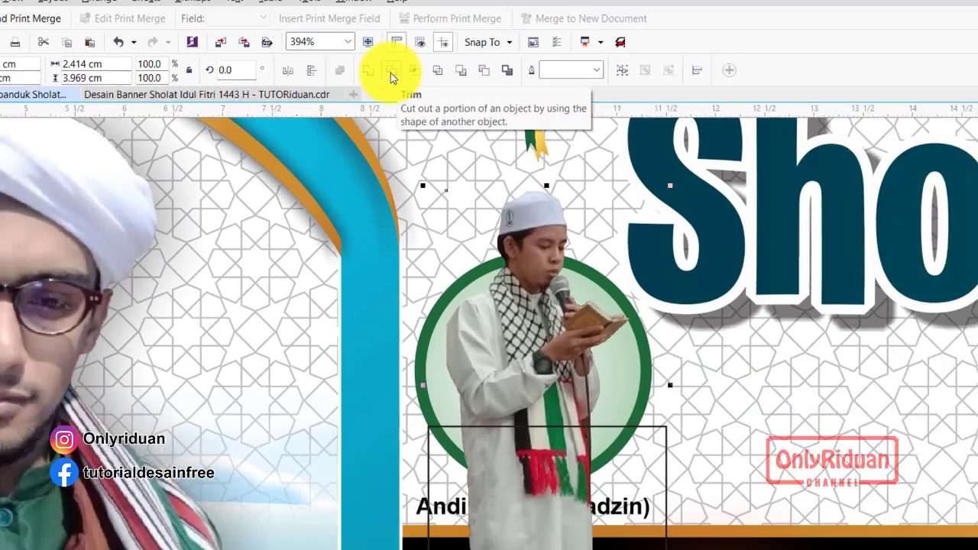
{"action": "left_click", "coordinate": [442, 63]}
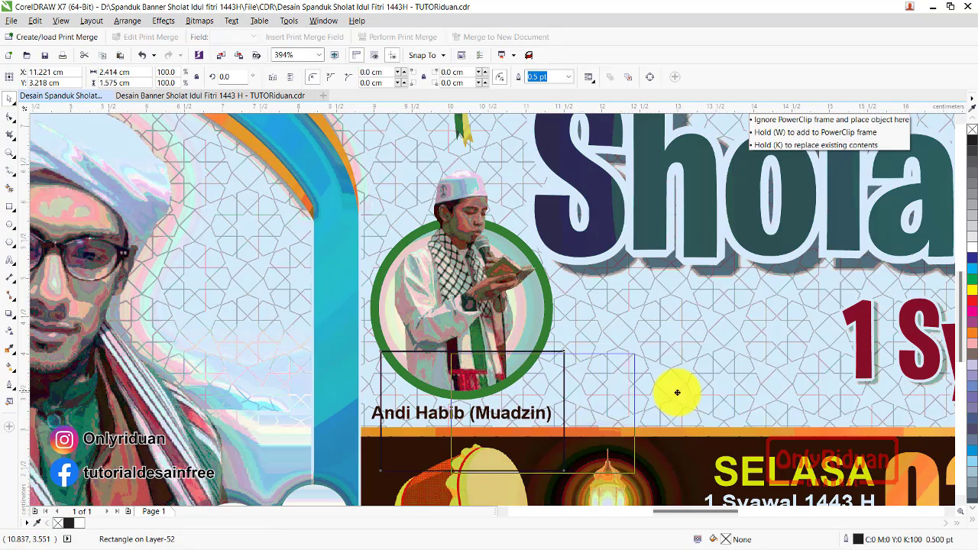
{"action": "left_click_drag", "start_coordinate": [521, 391], "coordinate": [804, 384]}
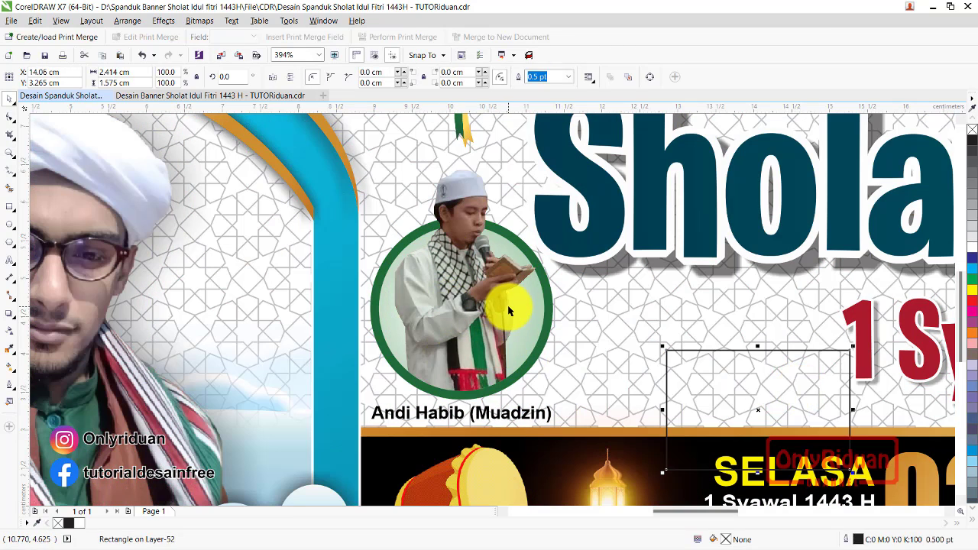
{"action": "left_click_drag", "start_coordinate": [462, 282], "coordinate": [602, 272]}
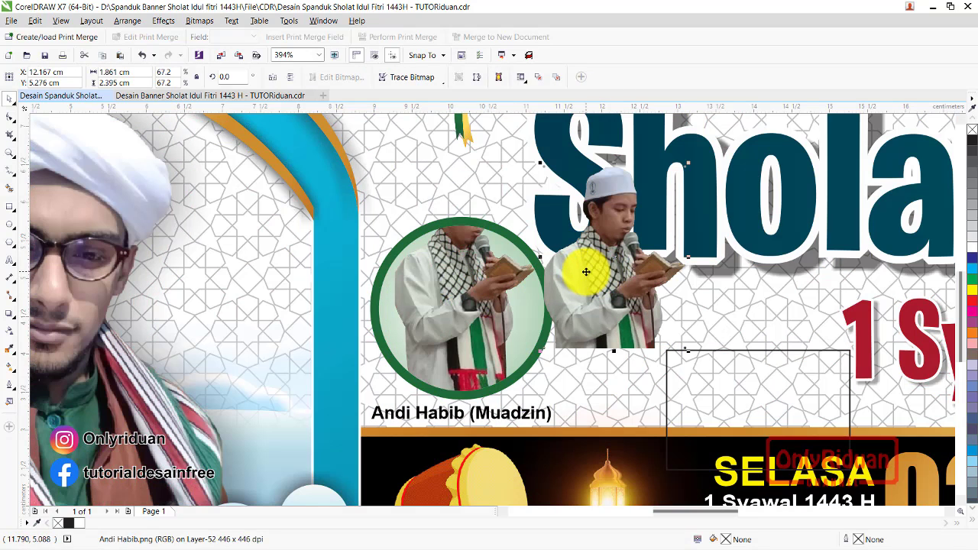
{"action": "key", "text": "ctrl+z"}
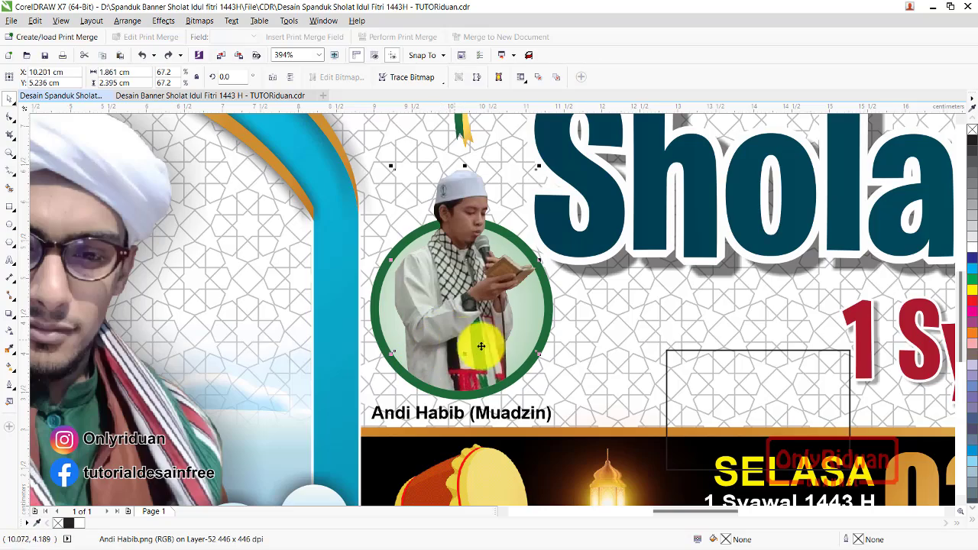
Select the leftover empty rectangle to the right of the muadzin photo
{"action": "left_click", "coordinate": [688, 373]}
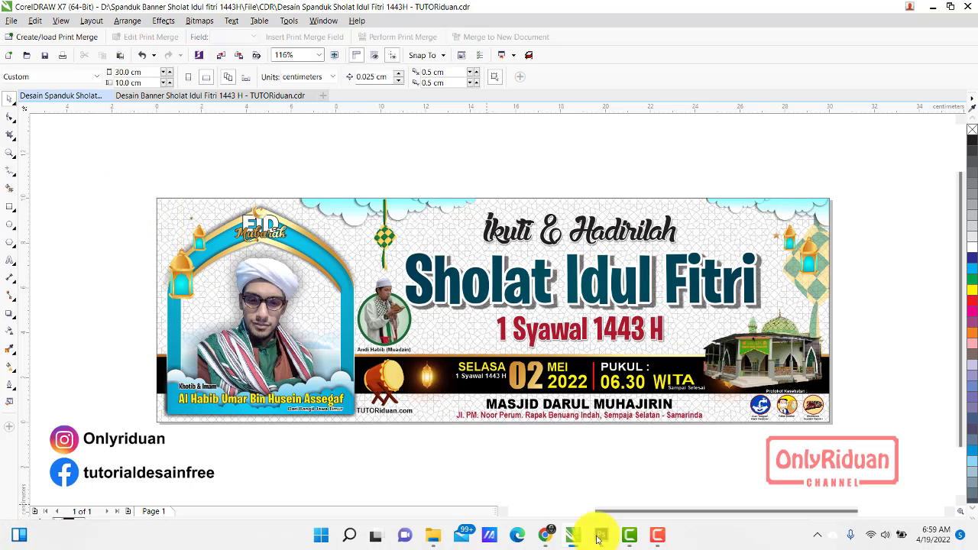
Switch to the Spanduk Sholat Idul Fitri 1443H banner PSD in Photoshop
{"action": "left_click", "coordinate": [602, 534]}
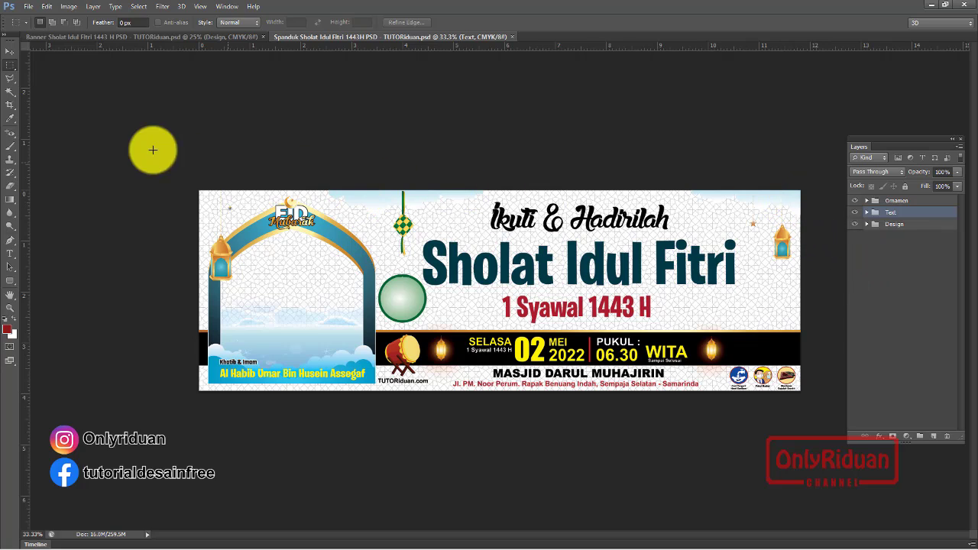
Expand the Design layer group and select the Awan cloud layer for the top-left clouds
{"action": "left_click", "coordinate": [10, 51]}
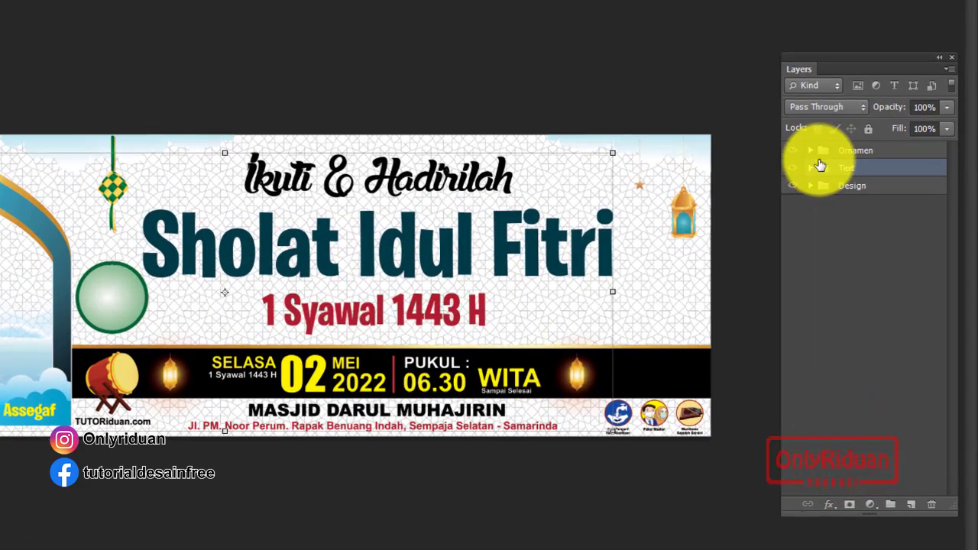
{"action": "left_click", "coordinate": [866, 200]}
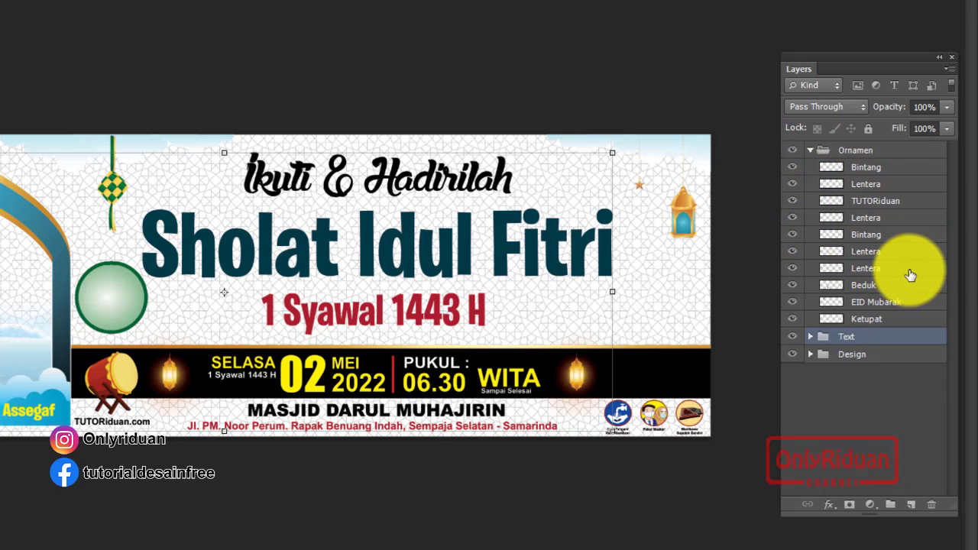
{"action": "left_click", "coordinate": [811, 151]}
{"action": "left_click", "coordinate": [810, 186]}
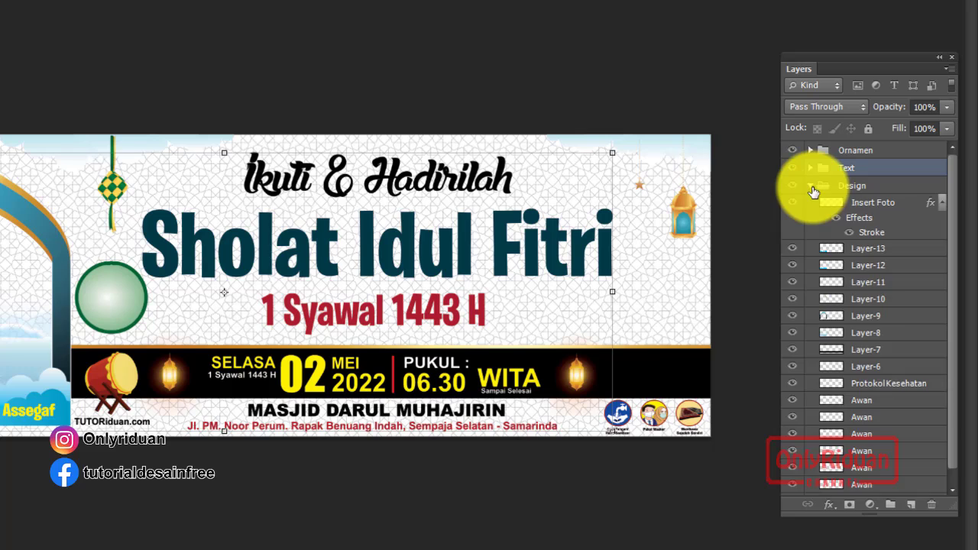
{"action": "scroll", "coordinate": [856, 267], "scroll_direction": "down", "scroll_amount": 1}
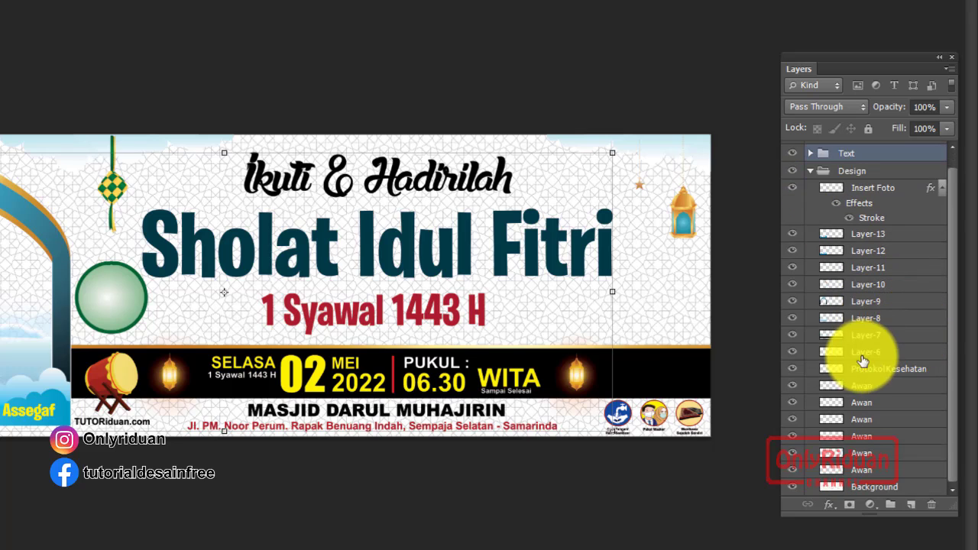
{"action": "left_click", "coordinate": [899, 385]}
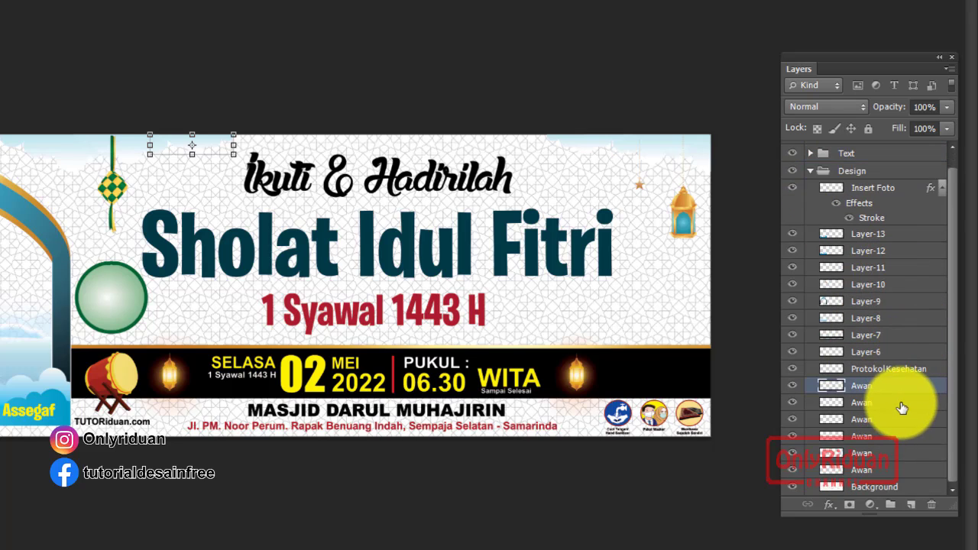
{"action": "left_click", "coordinate": [901, 403]}
{"action": "left_click", "coordinate": [899, 418]}
{"action": "left_click", "coordinate": [901, 436]}
{"action": "left_click", "coordinate": [901, 453]}
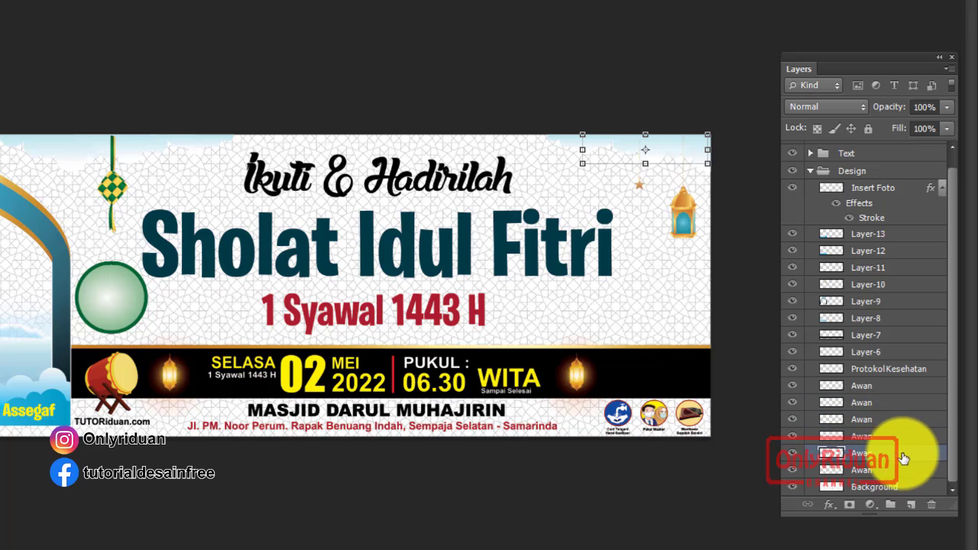
{"action": "left_click", "coordinate": [901, 385]}
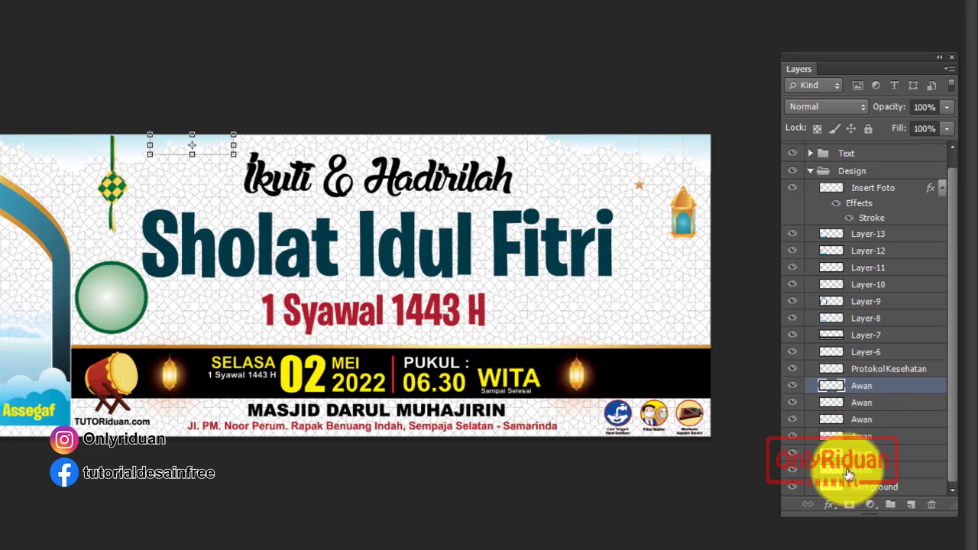
Add a Multiply drop shadow to the cloud layer: 75% opacity, 8 px distance, 27 px size
{"action": "left_click", "coordinate": [829, 508]}
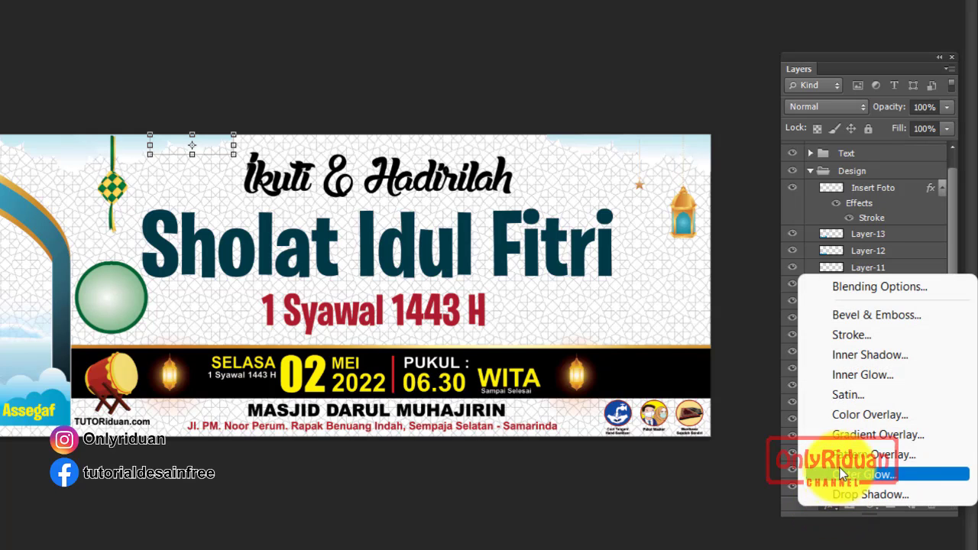
{"action": "left_click", "coordinate": [871, 495]}
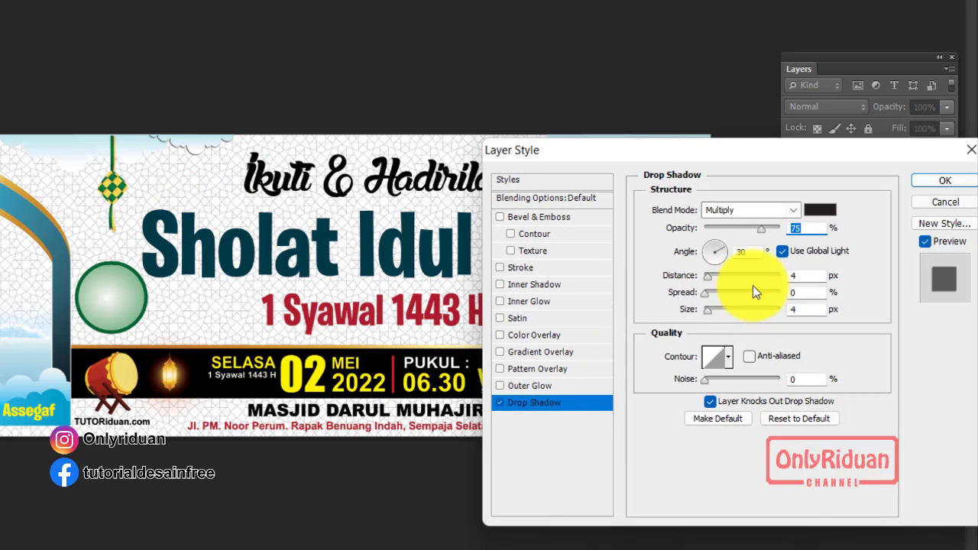
{"action": "left_click", "coordinate": [710, 276]}
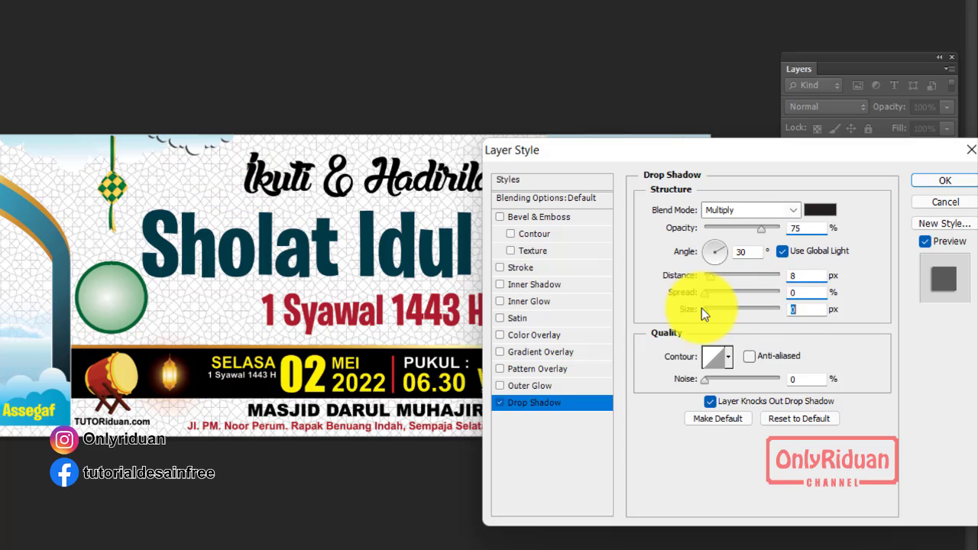
{"action": "left_click_drag", "start_coordinate": [705, 311], "coordinate": [716, 312]}
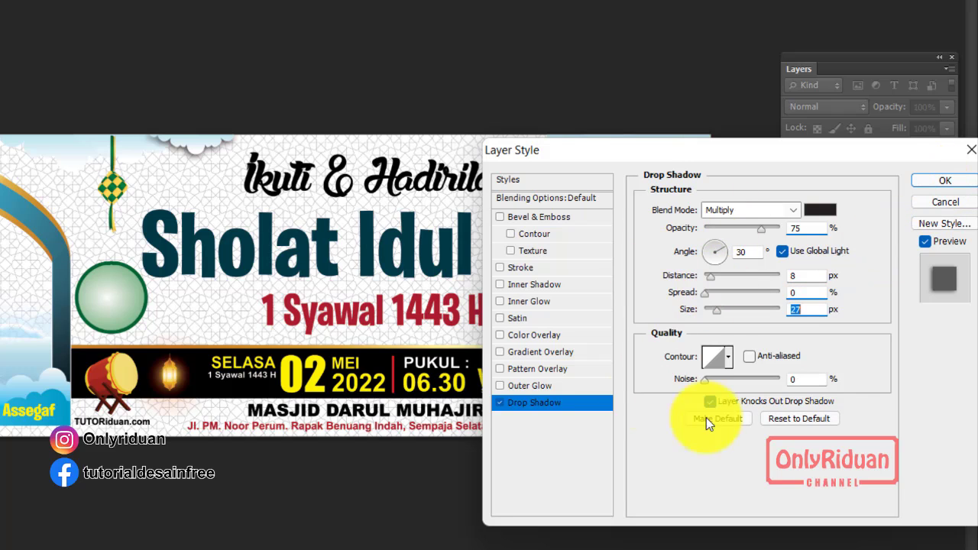
Apply the drop shadow to the top-left Awan cloud layer and copy its layer style
{"action": "left_click", "coordinate": [936, 181]}
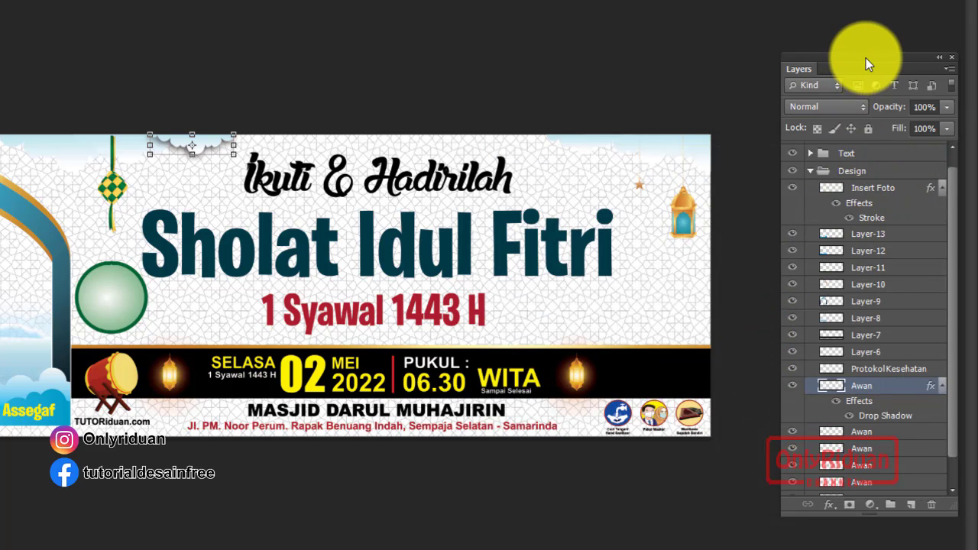
{"action": "left_click_drag", "start_coordinate": [865, 59], "coordinate": [819, 0]}
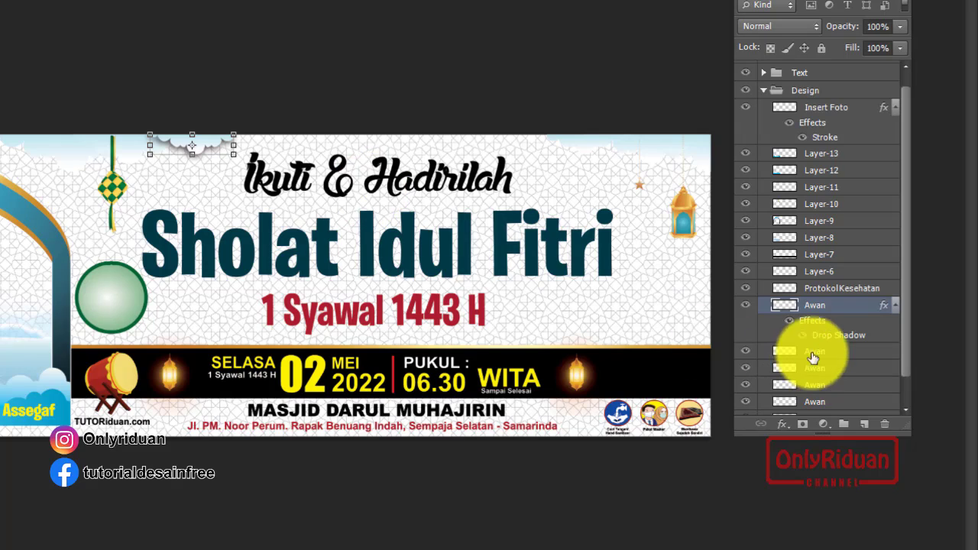
{"action": "right_click", "coordinate": [842, 321]}
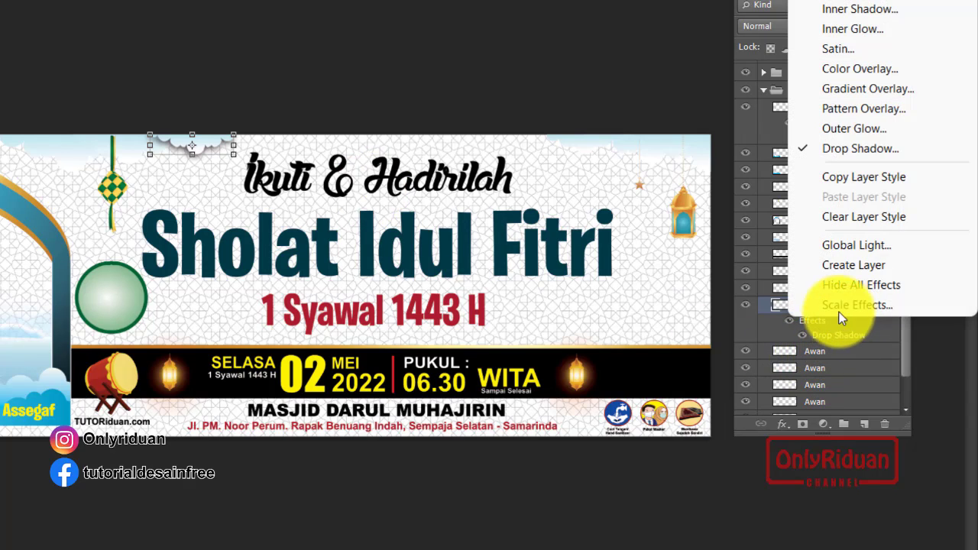
{"action": "left_click", "coordinate": [865, 180]}
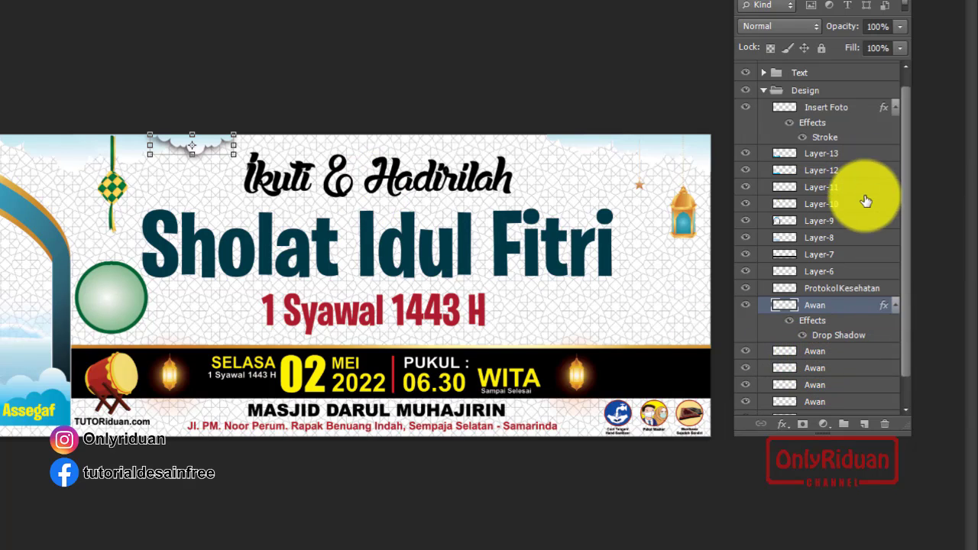
Paste the drop shadow style onto the next two Awan cloud layers
{"action": "scroll", "coordinate": [898, 283], "scroll_direction": "down", "scroll_amount": 2}
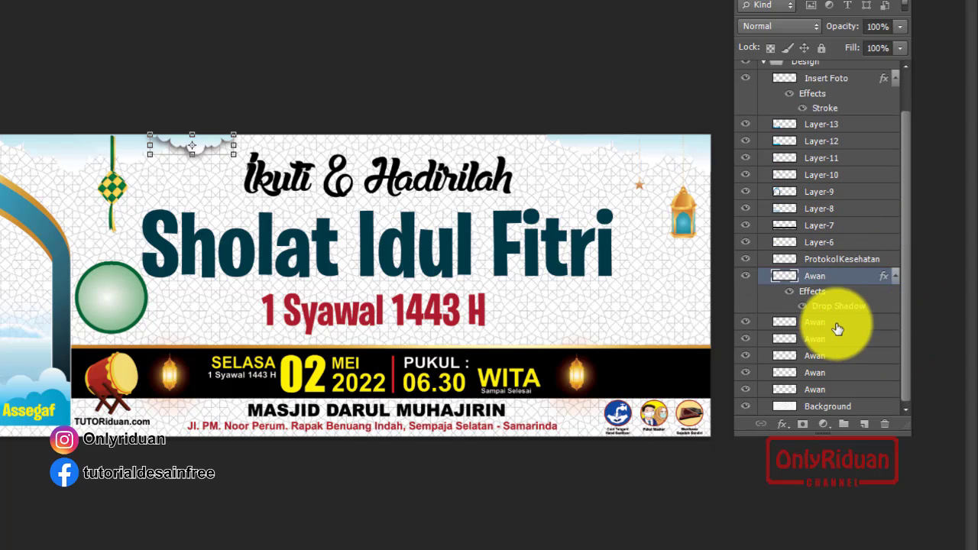
{"action": "left_click", "coordinate": [834, 325]}
{"action": "right_click", "coordinate": [838, 326]}
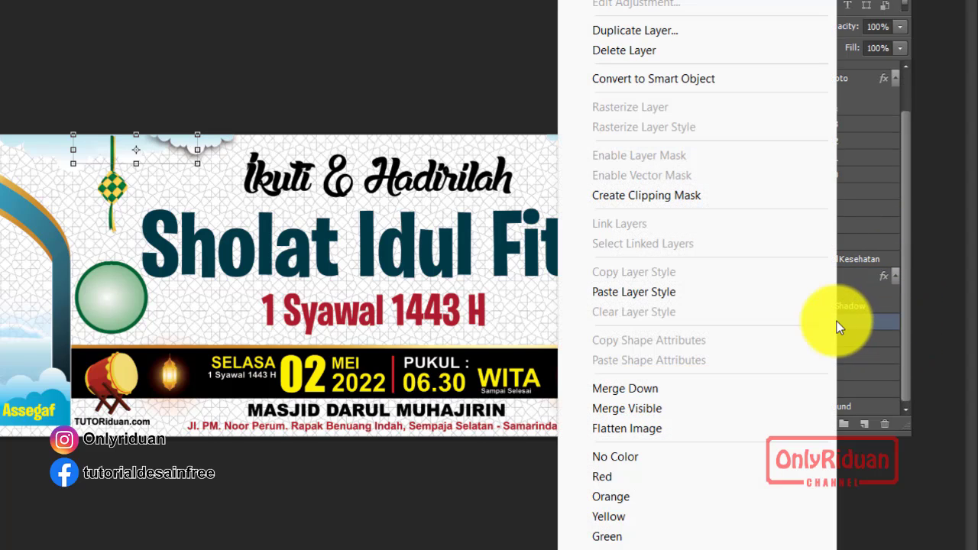
{"action": "left_click", "coordinate": [648, 293]}
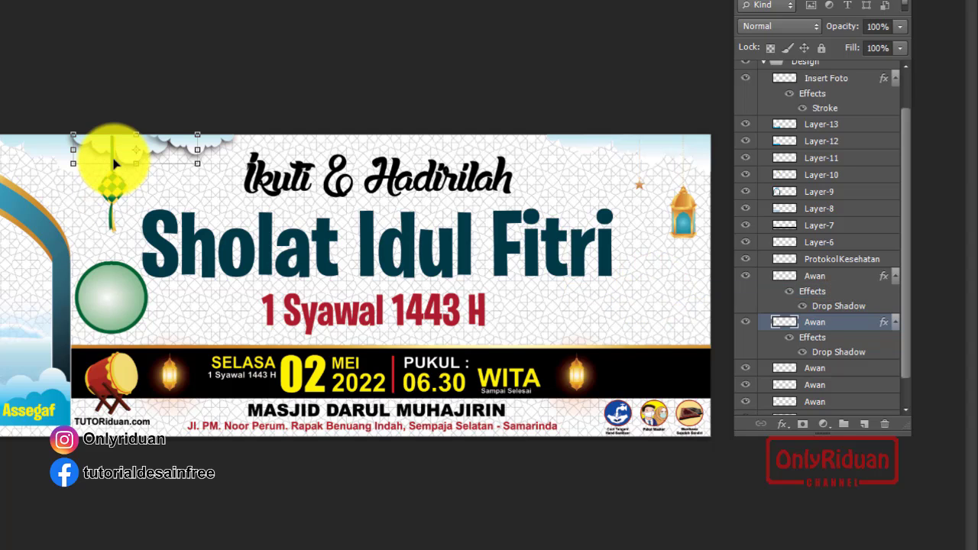
{"action": "left_click", "coordinate": [845, 372]}
{"action": "right_click", "coordinate": [840, 372]}
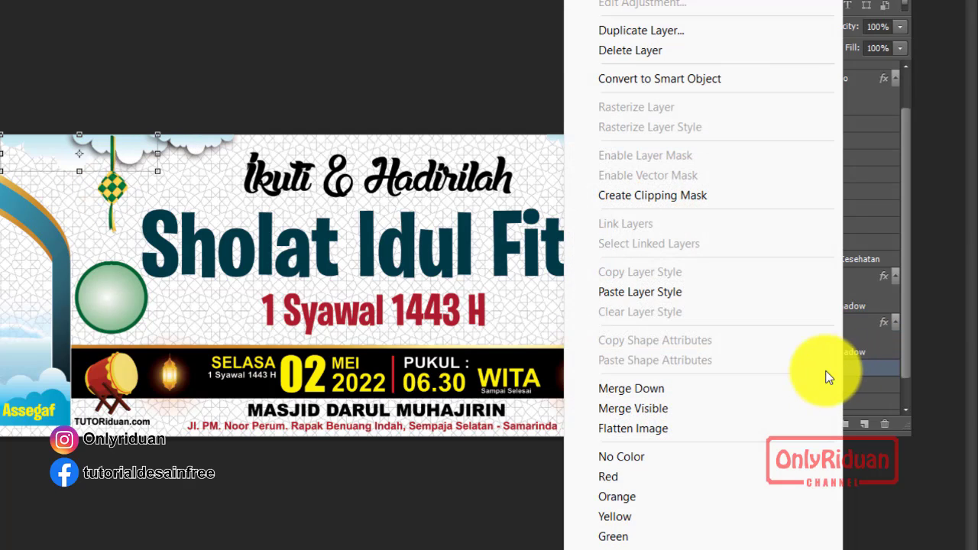
{"action": "left_click", "coordinate": [651, 297]}
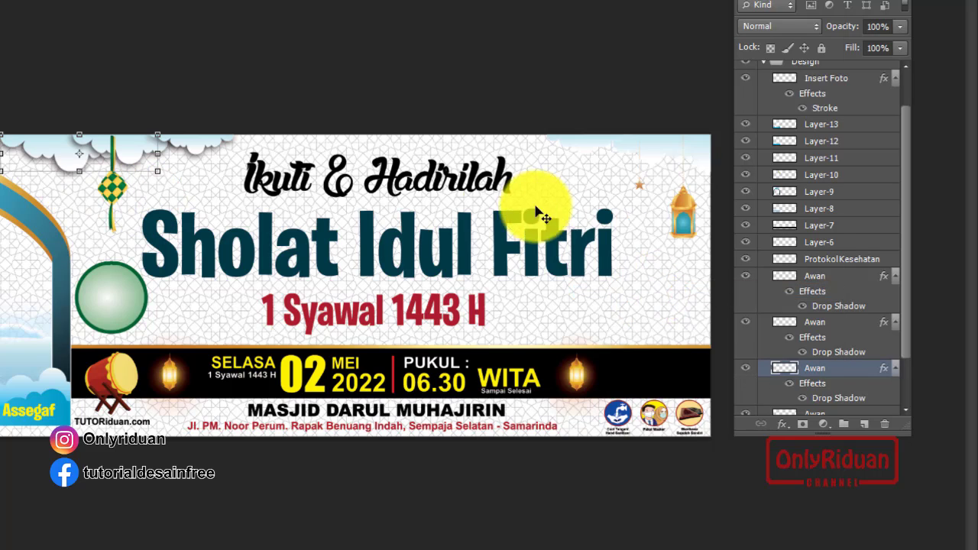
Paste the same drop shadow onto the remaining three Awan cloud layers, down to the bottom one
{"action": "scroll", "coordinate": [862, 323], "scroll_direction": "down", "scroll_amount": 3}
{"action": "scroll", "coordinate": [860, 338], "scroll_direction": "down", "scroll_amount": 1}
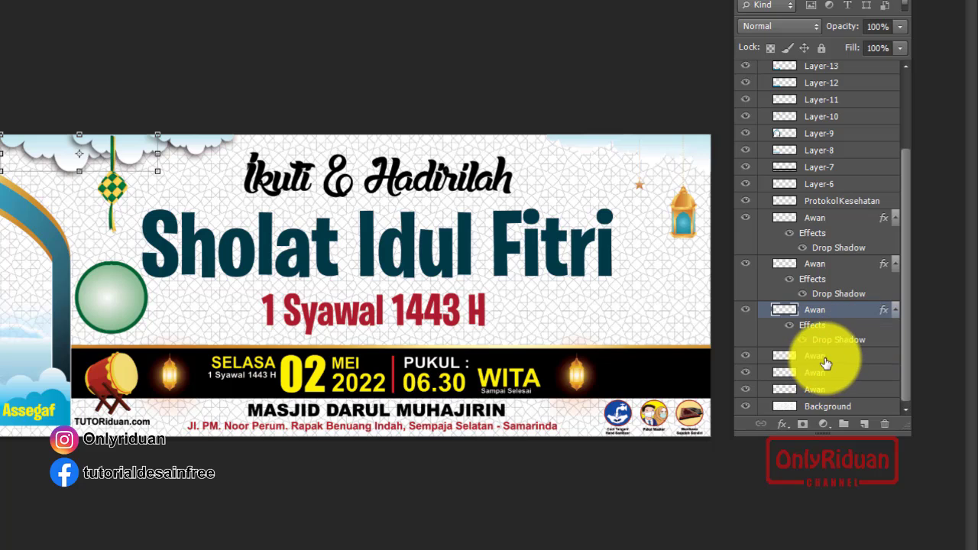
{"action": "left_click", "coordinate": [821, 356]}
{"action": "right_click", "coordinate": [823, 357]}
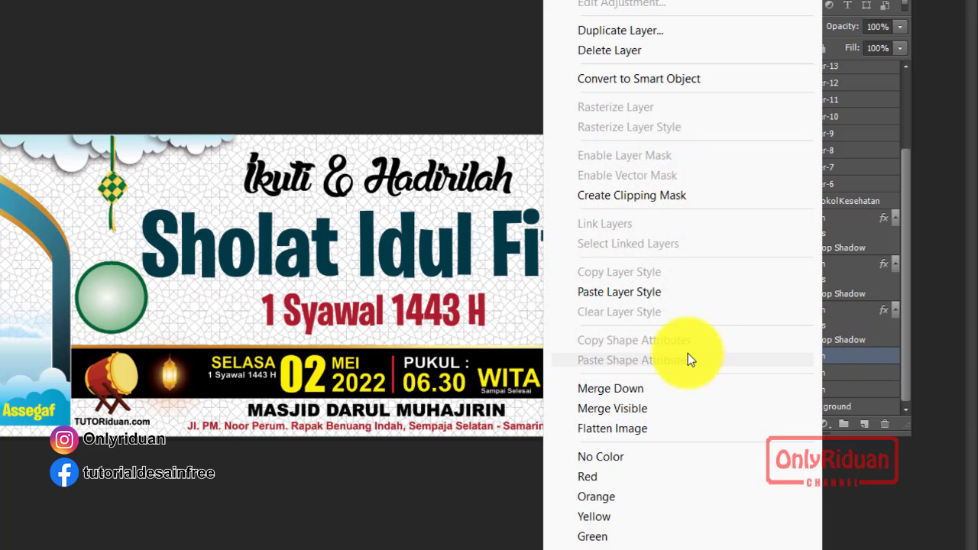
{"action": "left_click", "coordinate": [633, 293]}
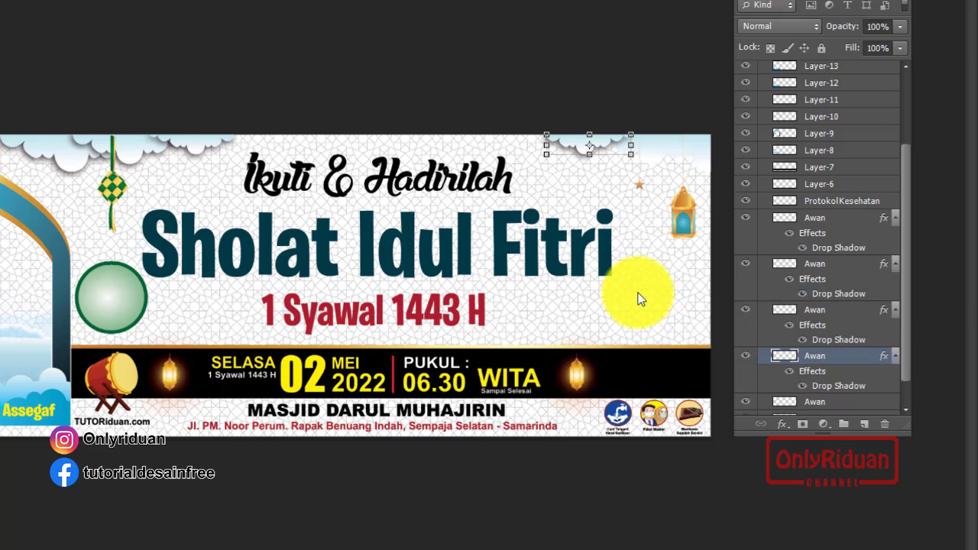
{"action": "scroll", "coordinate": [840, 374], "scroll_direction": "down", "scroll_amount": 1}
{"action": "left_click", "coordinate": [838, 374]}
{"action": "right_click", "coordinate": [838, 382]}
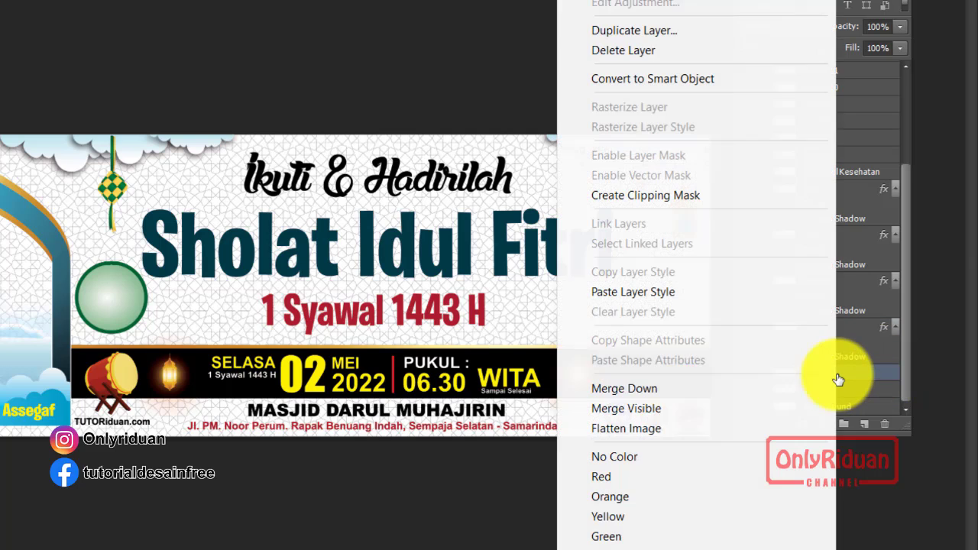
{"action": "left_click", "coordinate": [649, 295]}
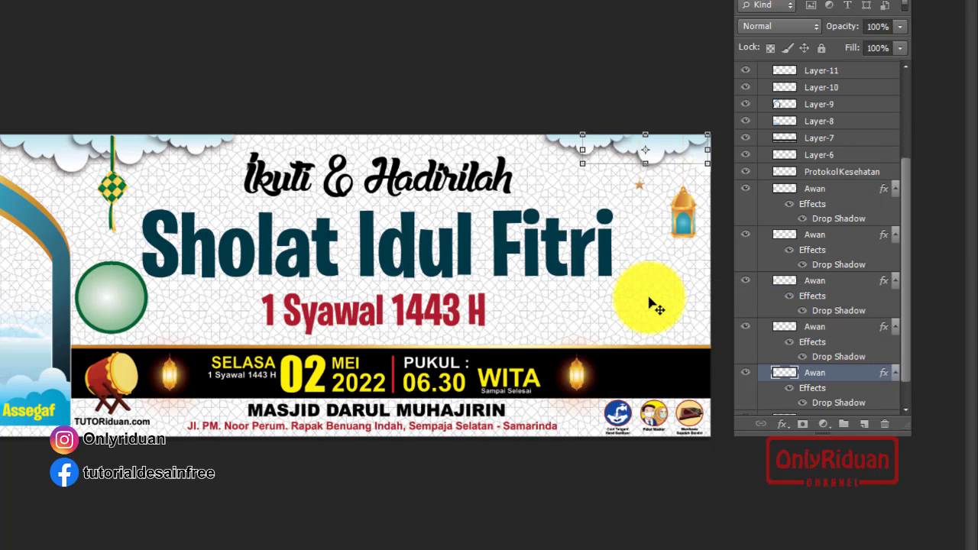
{"action": "scroll", "coordinate": [848, 359], "scroll_direction": "down", "scroll_amount": 1}
{"action": "left_click", "coordinate": [821, 391]}
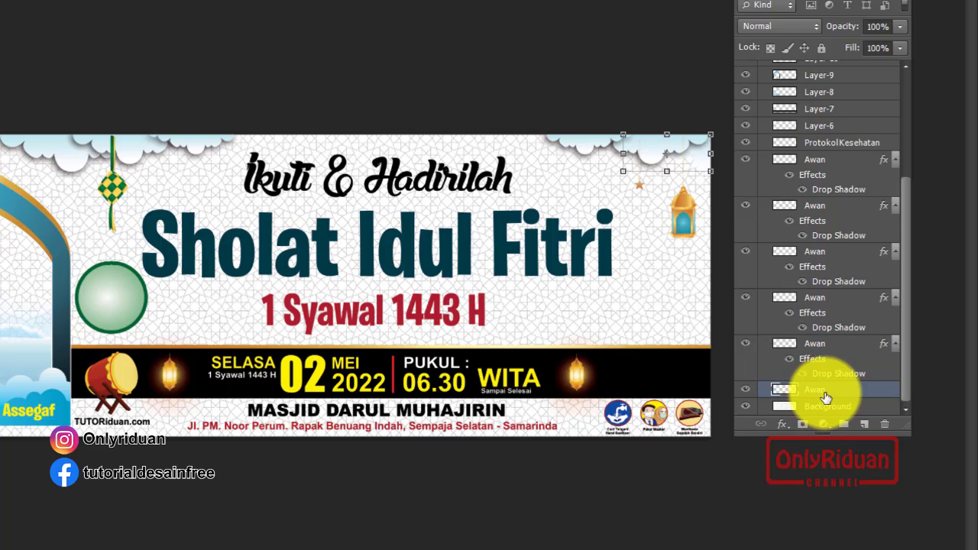
{"action": "right_click", "coordinate": [833, 393]}
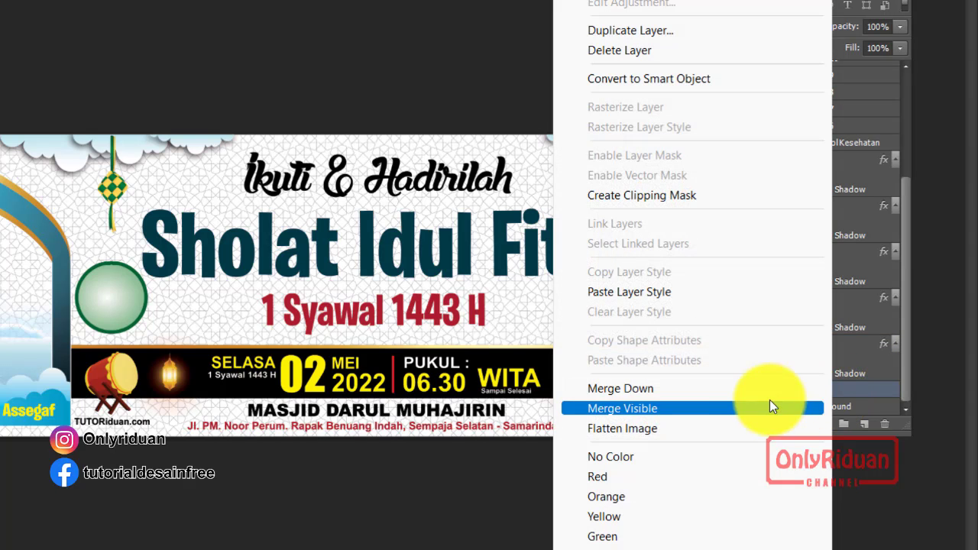
{"action": "left_click", "coordinate": [629, 292]}
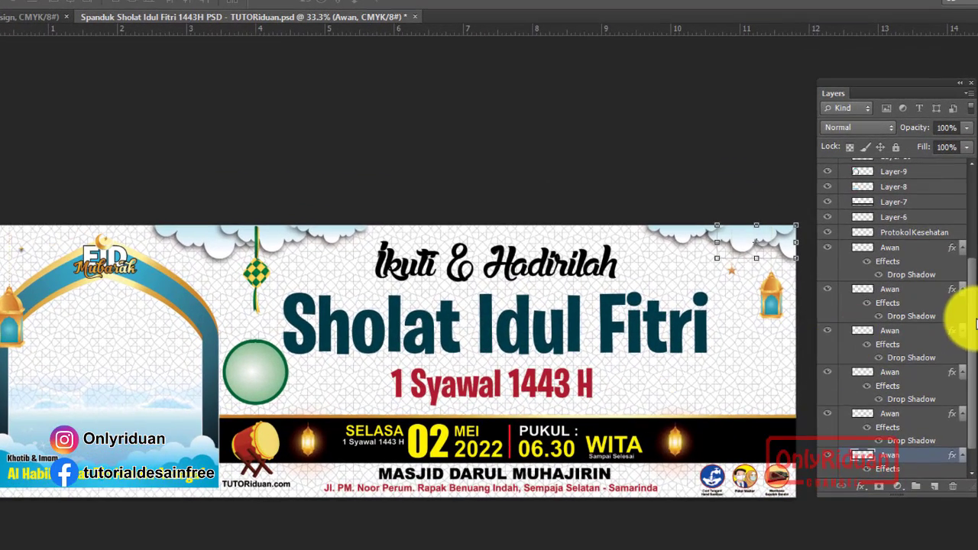
Paste the cloud drop shadow style onto Layer-13 and Layer-12
{"action": "left_click_drag", "start_coordinate": [971, 324], "coordinate": [971, 229]}
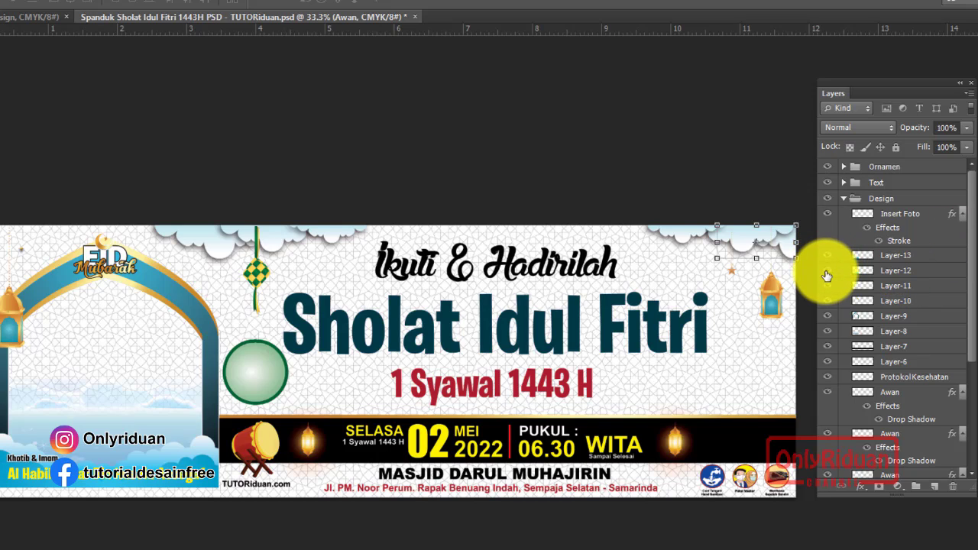
{"action": "left_click", "coordinate": [915, 261]}
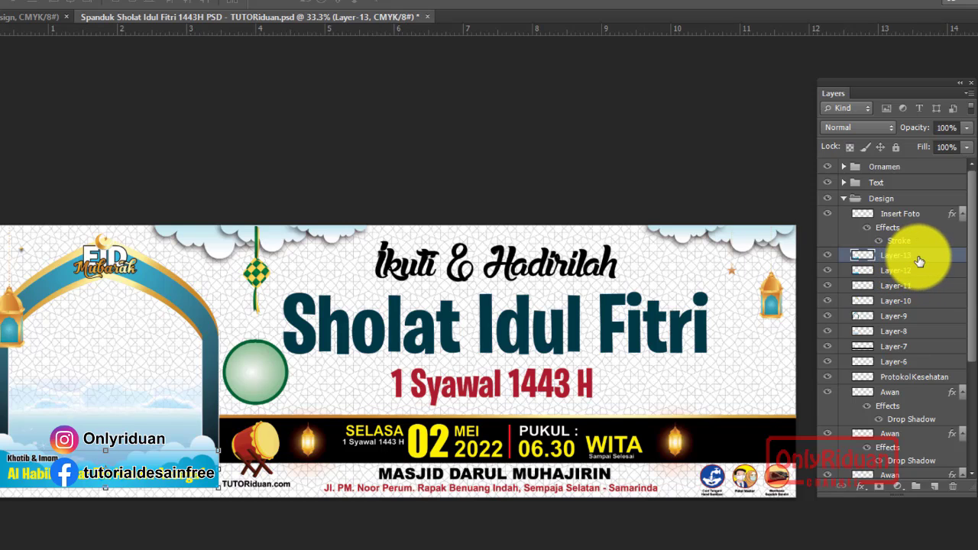
{"action": "right_click", "coordinate": [917, 256]}
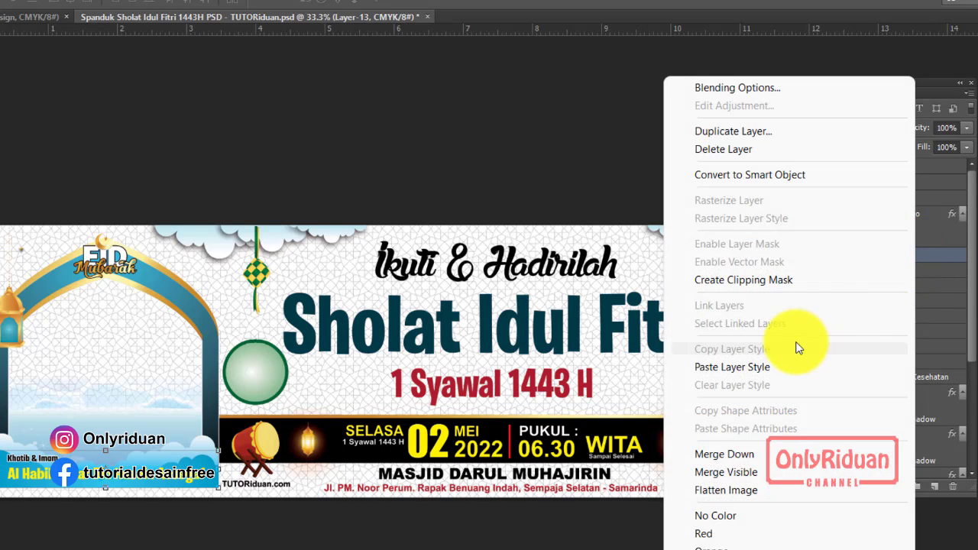
{"action": "left_click", "coordinate": [751, 368]}
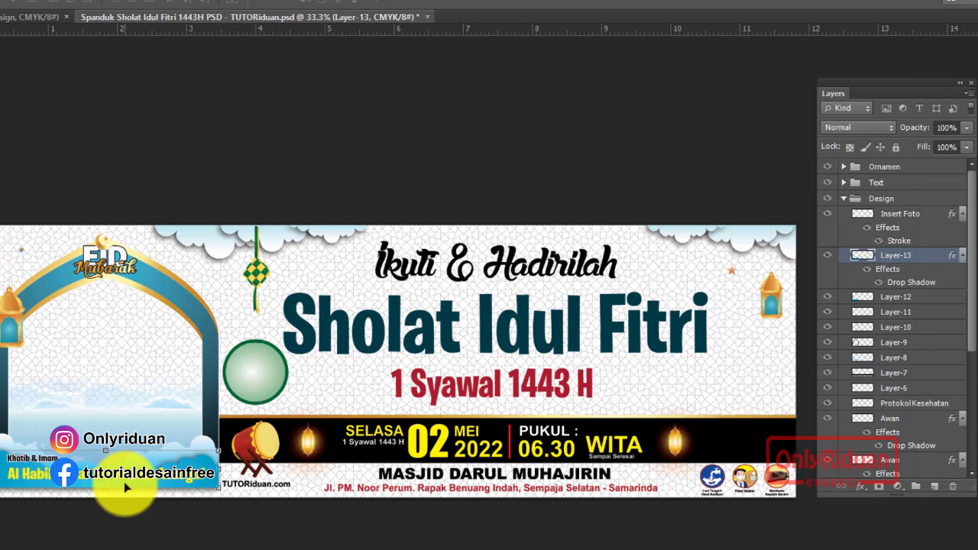
{"action": "left_click", "coordinate": [921, 299]}
{"action": "right_click", "coordinate": [920, 299]}
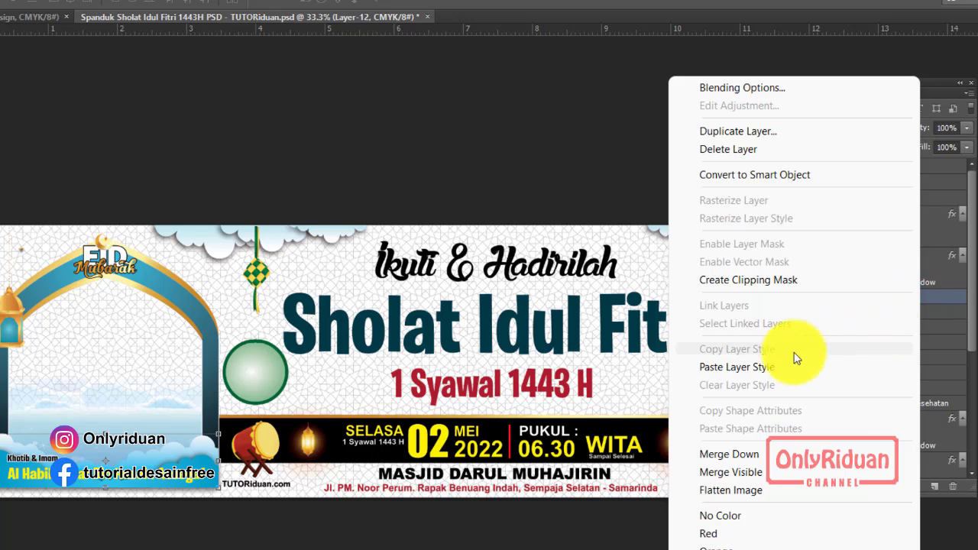
{"action": "left_click", "coordinate": [767, 365]}
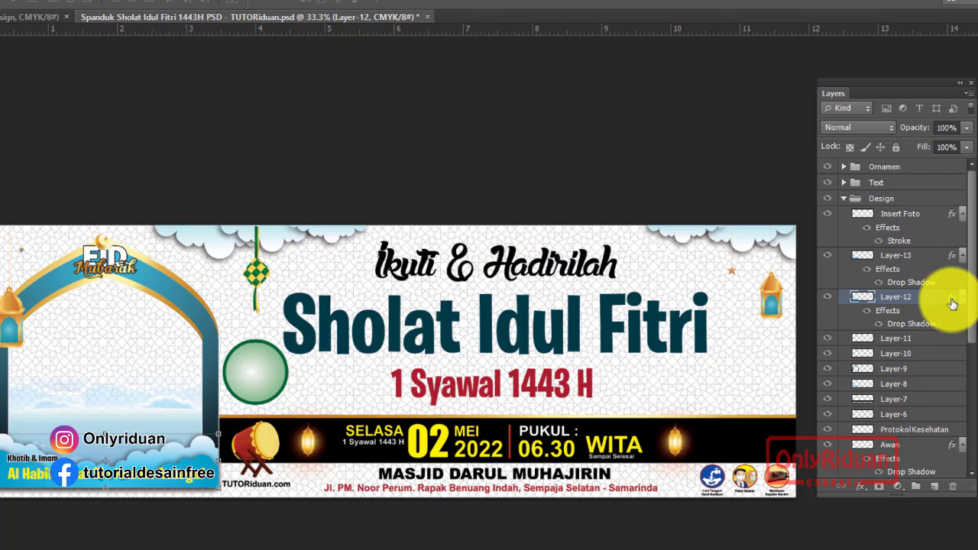
Collapse Design, expand the Text group, and show layer effects for the Ikuti & Hadirilah layer
{"action": "left_click", "coordinate": [844, 198]}
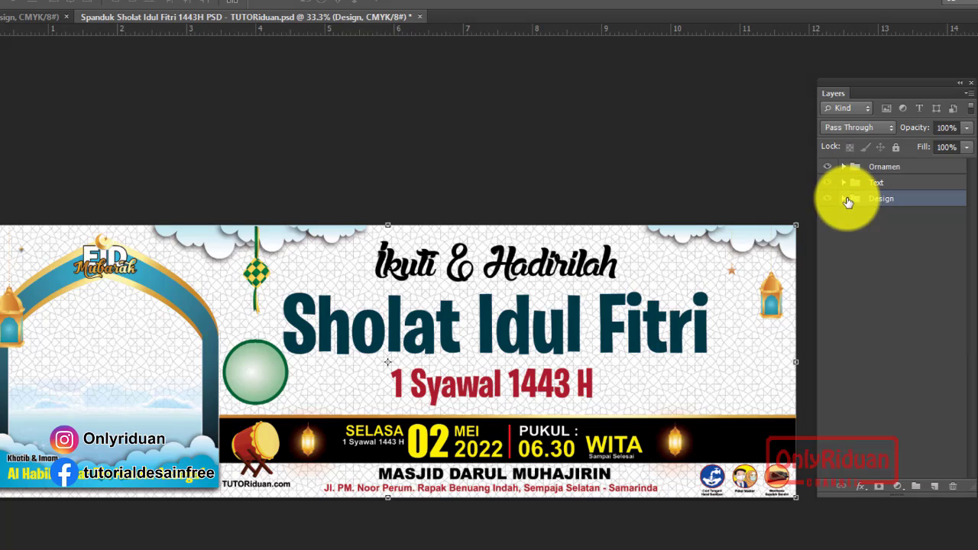
{"action": "left_click", "coordinate": [843, 183]}
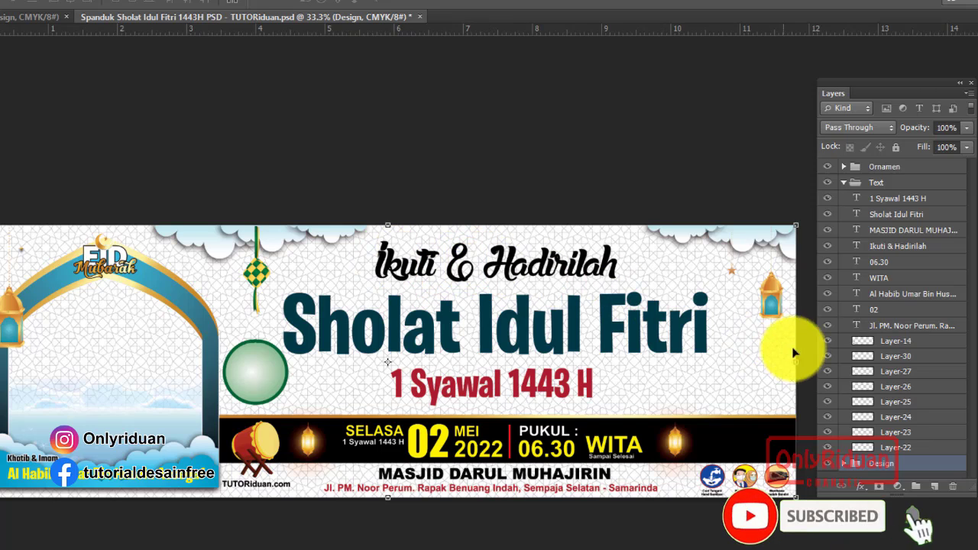
{"action": "left_click", "coordinate": [914, 249]}
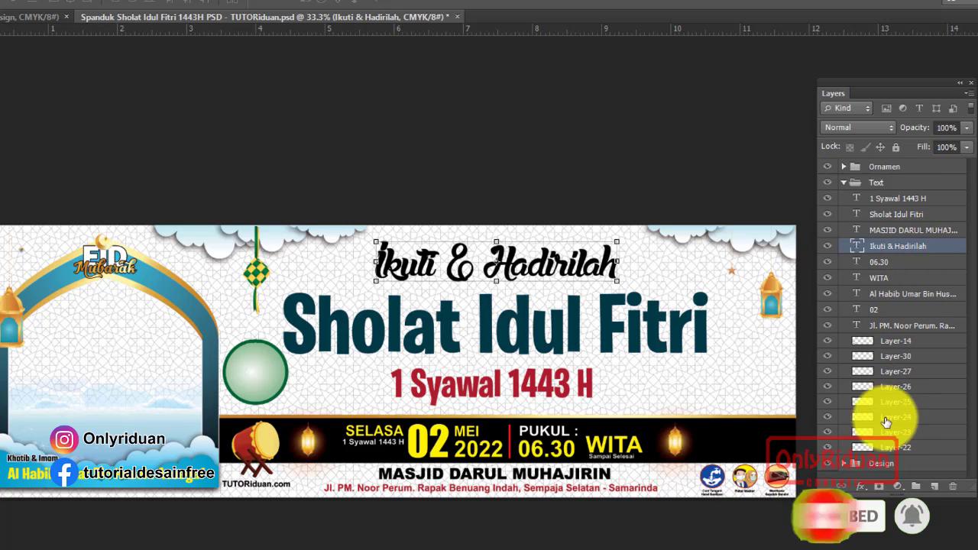
{"action": "left_click", "coordinate": [860, 486]}
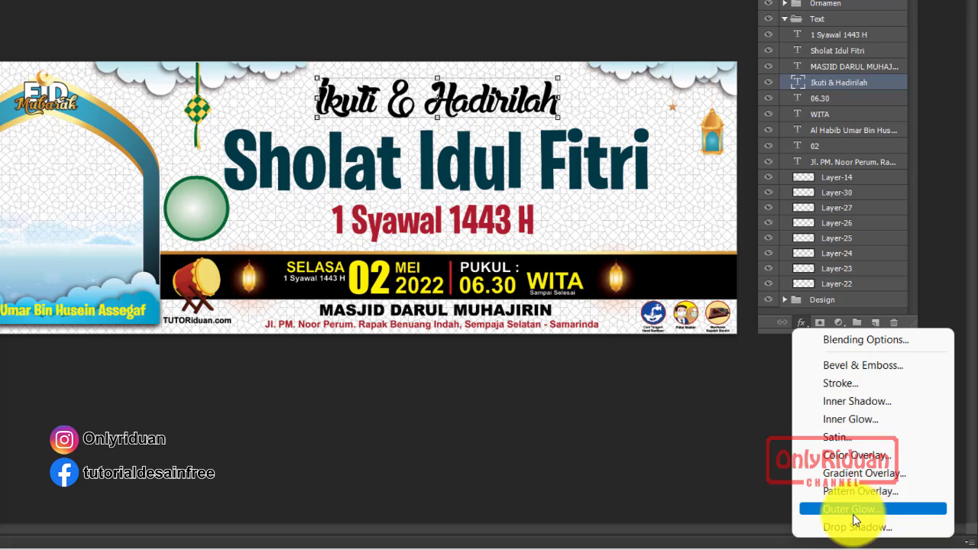
Add a white stroke effect to the Ikuti & Hadirilah headline
{"action": "left_click", "coordinate": [859, 384]}
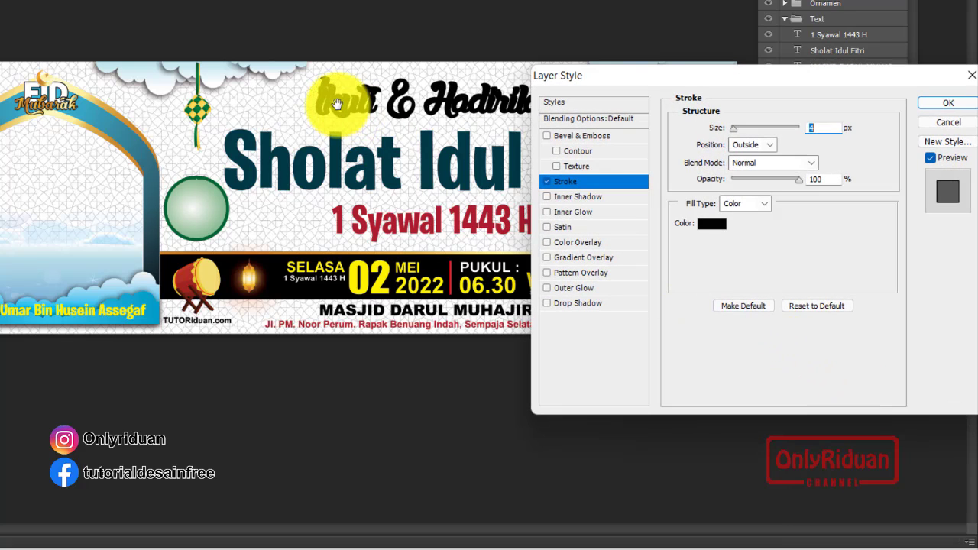
{"action": "left_click", "coordinate": [718, 227]}
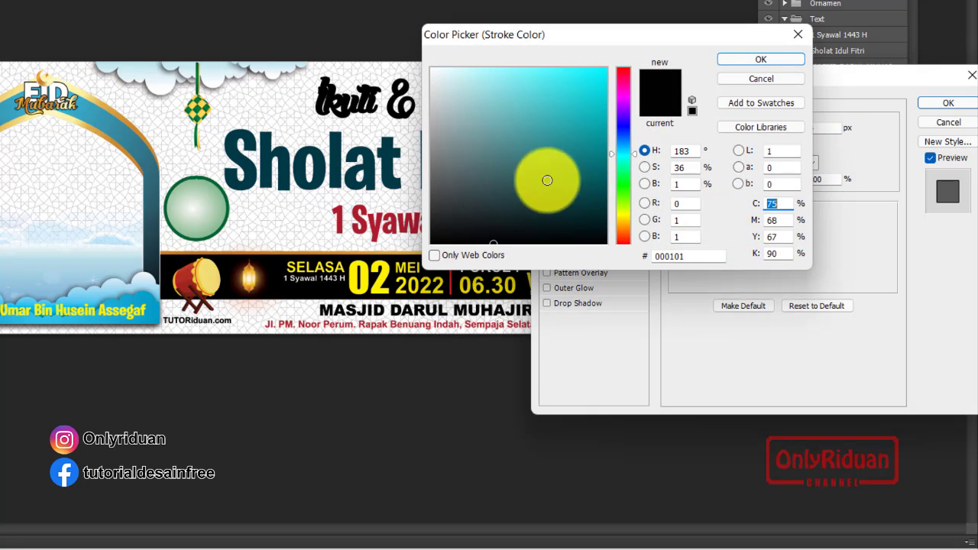
{"action": "left_click_drag", "start_coordinate": [546, 175], "coordinate": [397, 107]}
{"action": "left_click", "coordinate": [737, 138]}
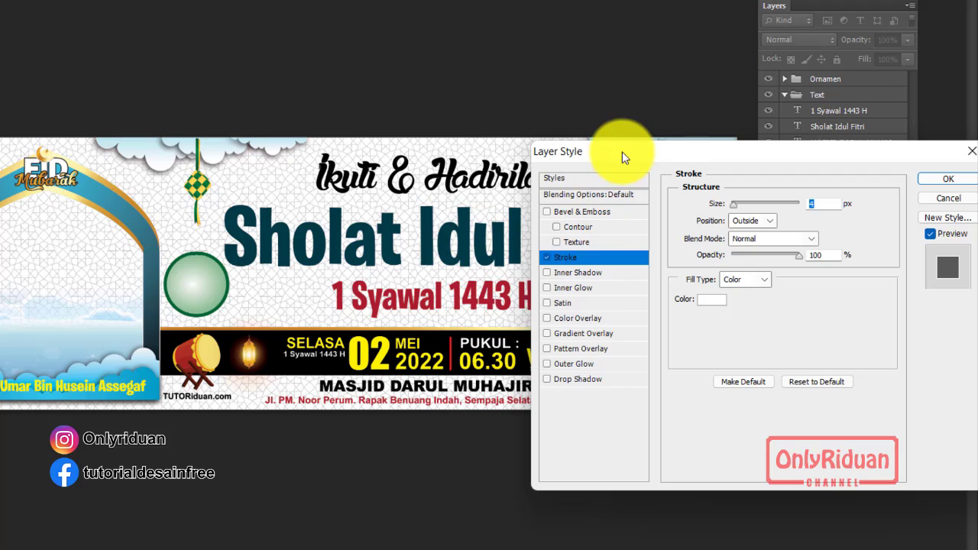
{"action": "mouse_move", "coordinate": [622, 152]}
{"action": "left_mouse_down"}
{"action": "mouse_move", "coordinate": [675, 151]}
{"action": "mouse_move", "coordinate": [678, 129]}
{"action": "mouse_move", "coordinate": [316, 229]}
{"action": "left_mouse_up"}
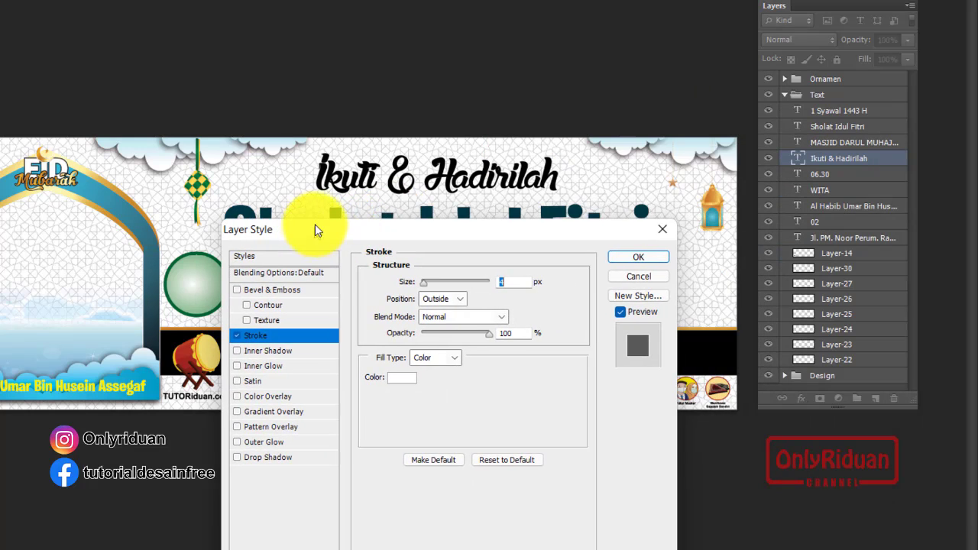
Add a drop shadow with 123° angle, 16 px distance and 16 px size alongside the stroke
{"action": "left_click", "coordinate": [252, 454]}
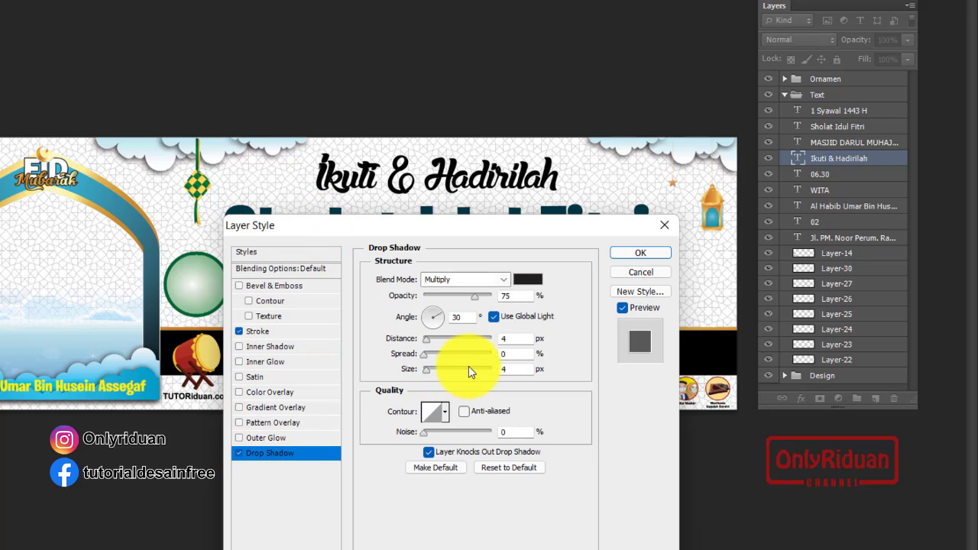
{"action": "left_click", "coordinate": [427, 315]}
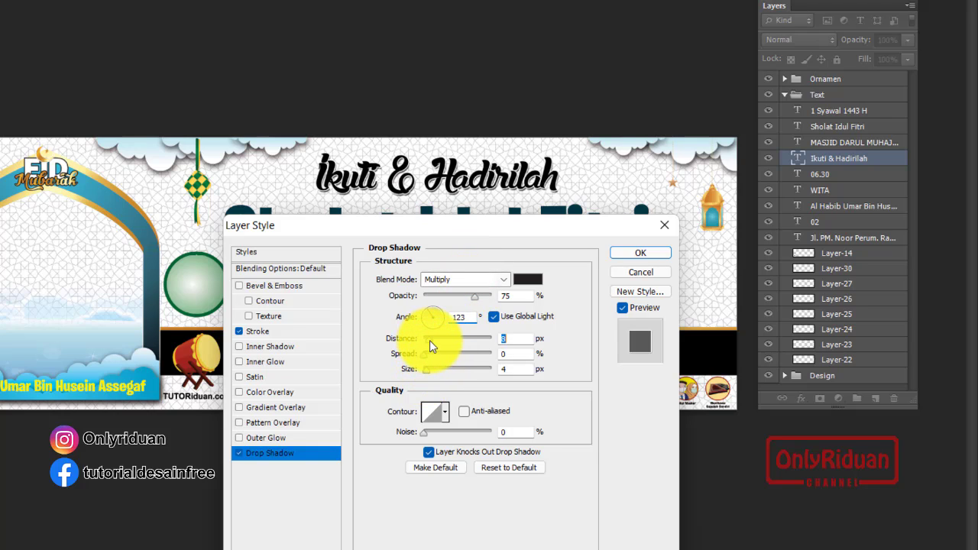
{"action": "key", "text": "Up"}
{"action": "key", "text": "Up"}
{"action": "key", "text": "Up"}
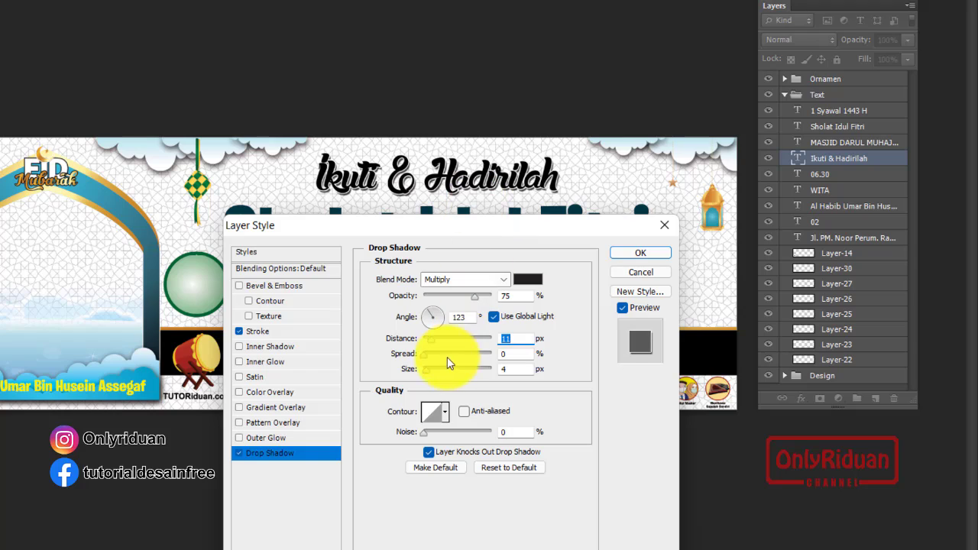
{"action": "left_click_drag", "start_coordinate": [431, 370], "coordinate": [434, 372]}
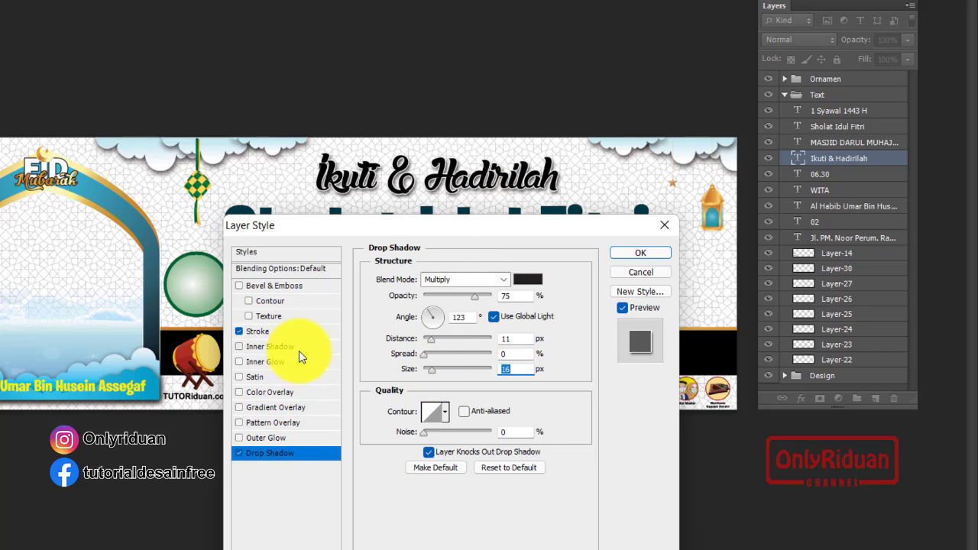
{"action": "left_click", "coordinate": [264, 330]}
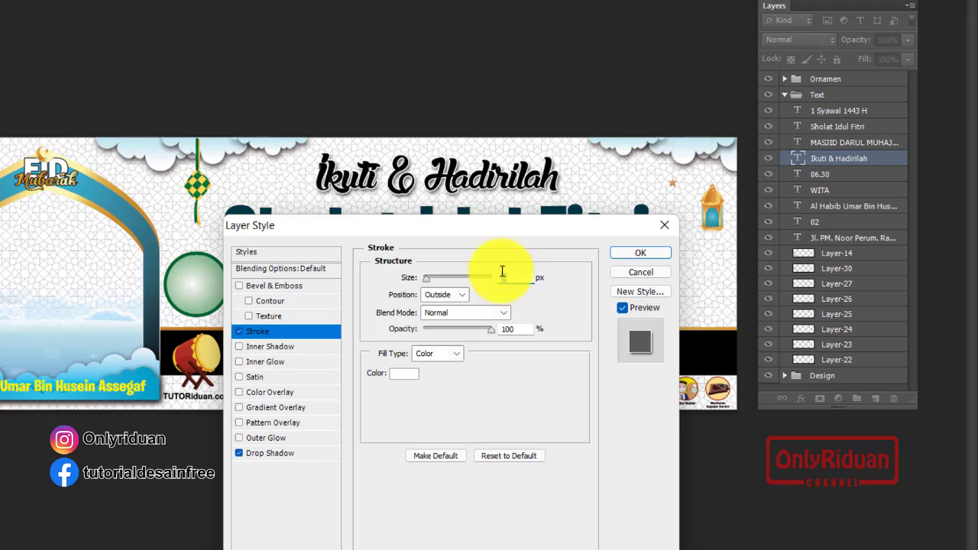
{"action": "double_click", "coordinate": [502, 273]}
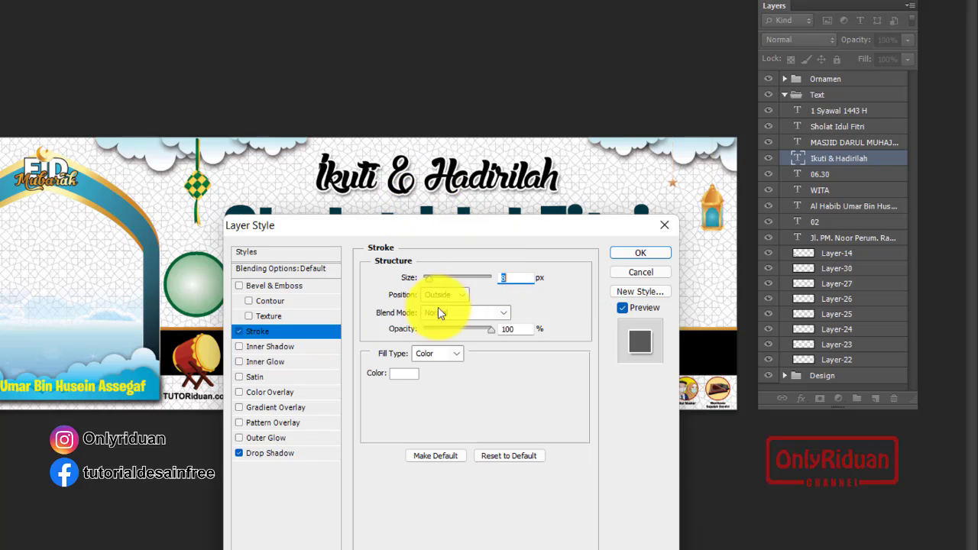
{"action": "left_click", "coordinate": [271, 453]}
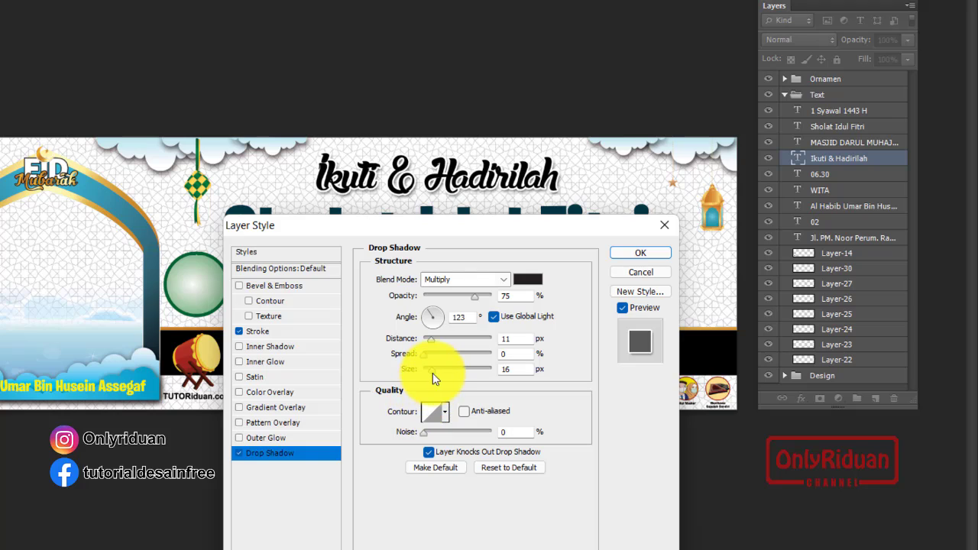
{"action": "left_click_drag", "start_coordinate": [431, 343], "coordinate": [435, 344]}
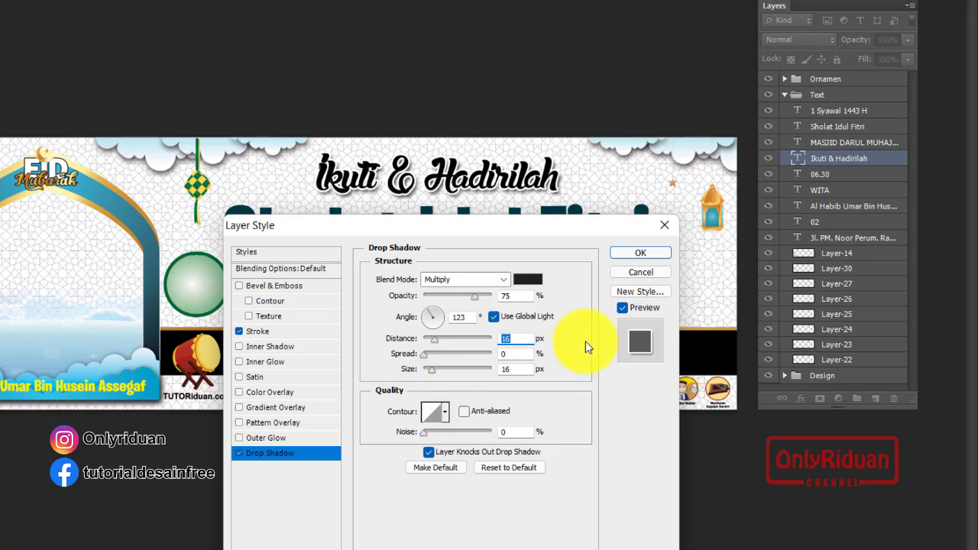
{"action": "left_click", "coordinate": [639, 253]}
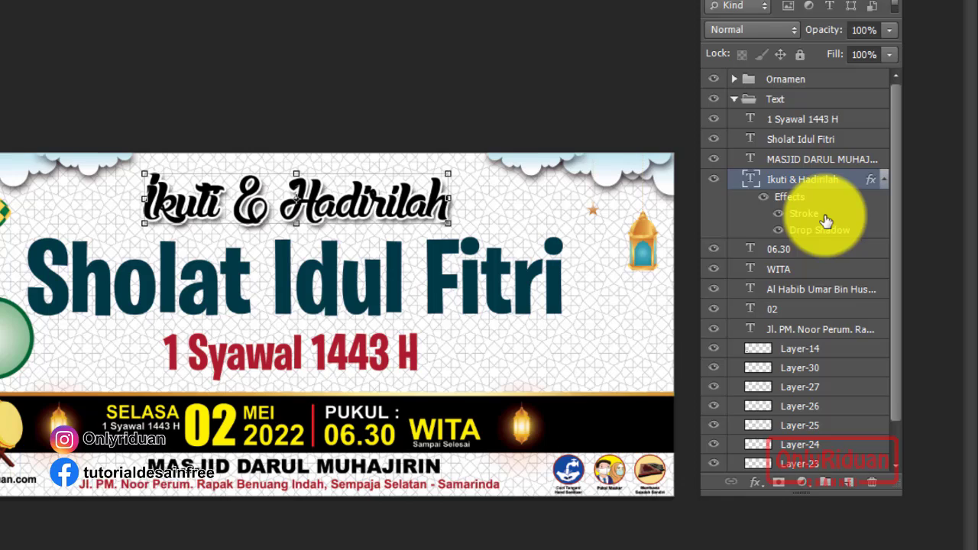
Copy the Ikuti & Hadirilah layer style and paste it onto the Sholat Idul Fitri layer
{"action": "right_click", "coordinate": [827, 241]}
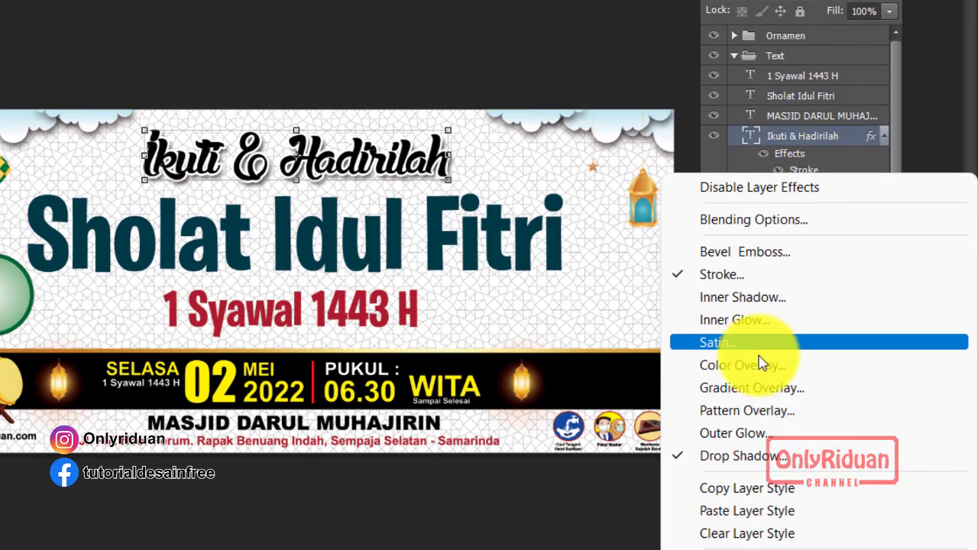
{"action": "left_click", "coordinate": [745, 487]}
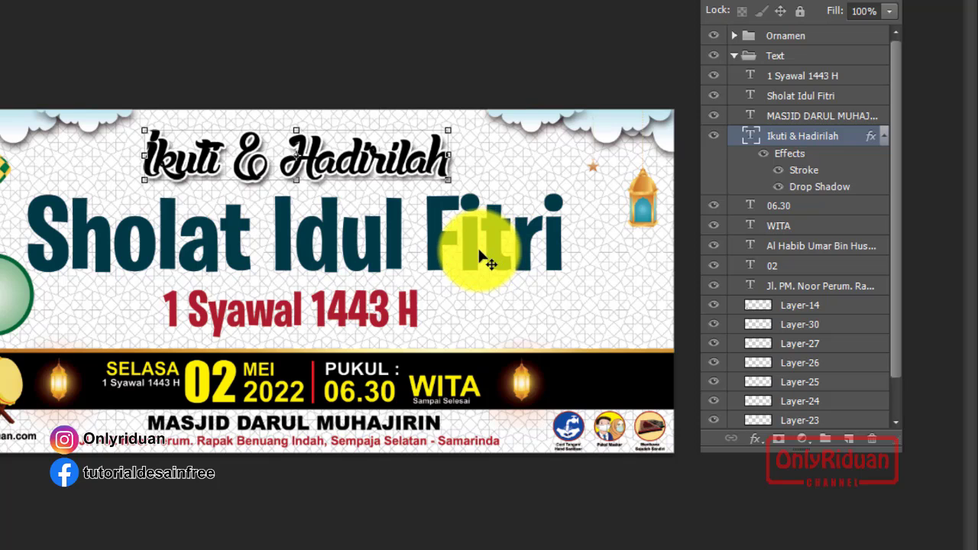
{"action": "left_click", "coordinate": [802, 96]}
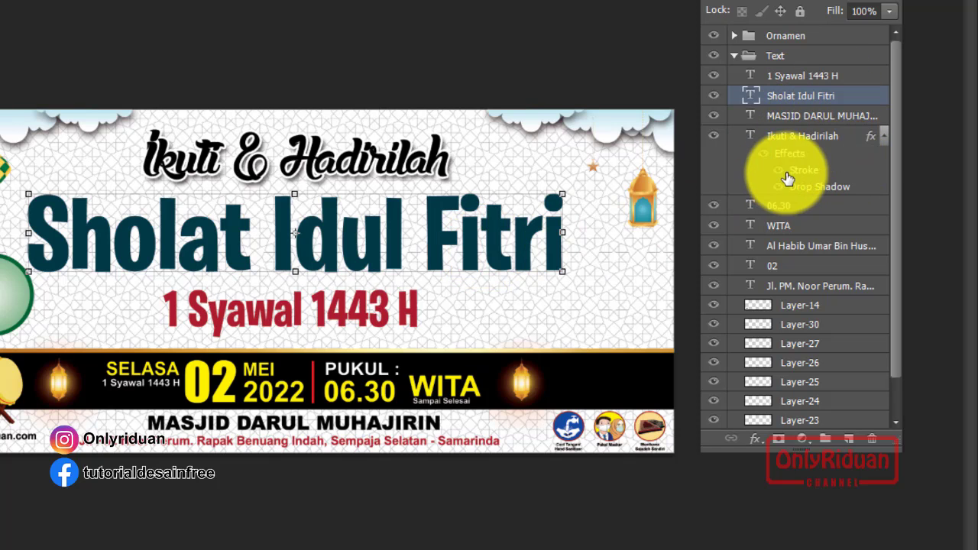
{"action": "right_click", "coordinate": [814, 98]}
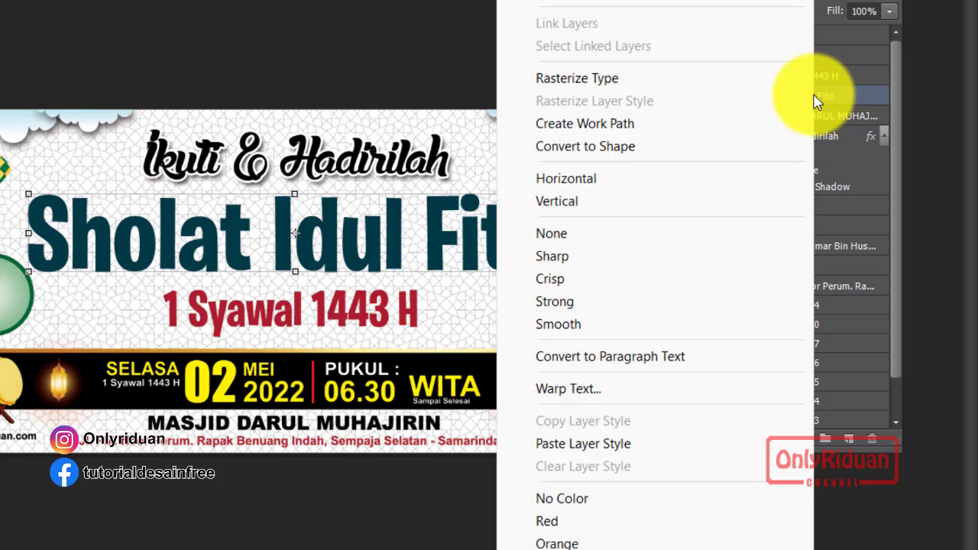
{"action": "left_click", "coordinate": [625, 444]}
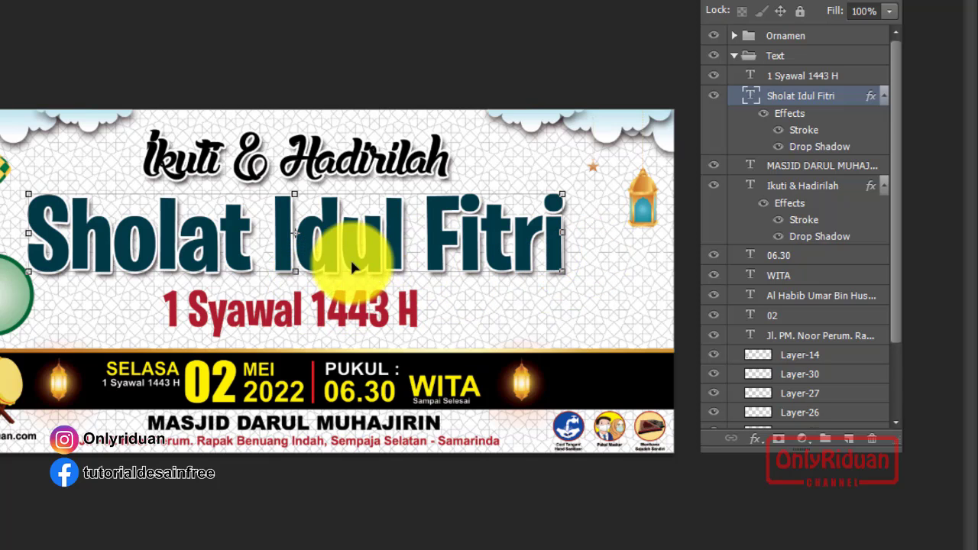
Set the Sholat Idul Fitri stroke size to 12 px and shadow distance to 30 px
{"action": "double_click", "coordinate": [803, 131]}
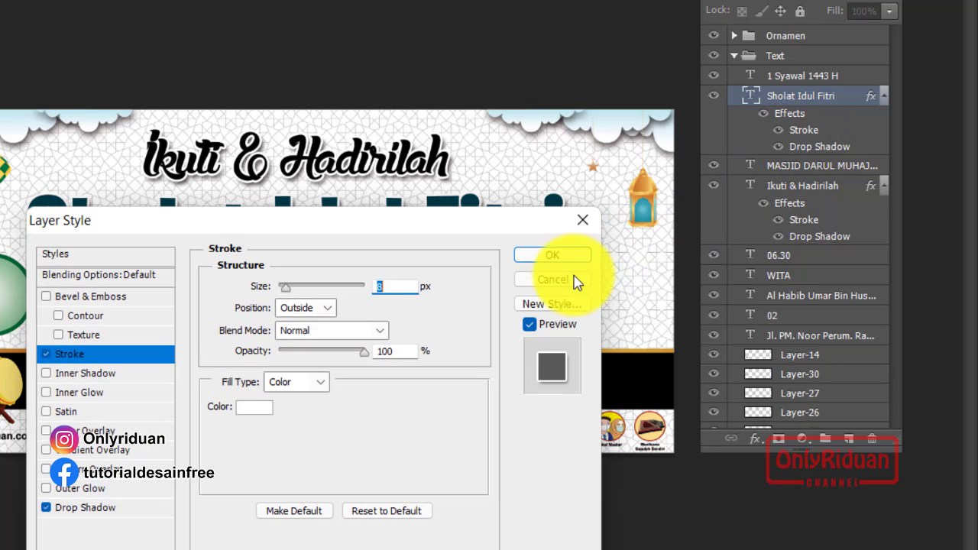
{"action": "left_click_drag", "start_coordinate": [412, 235], "coordinate": [420, 334]}
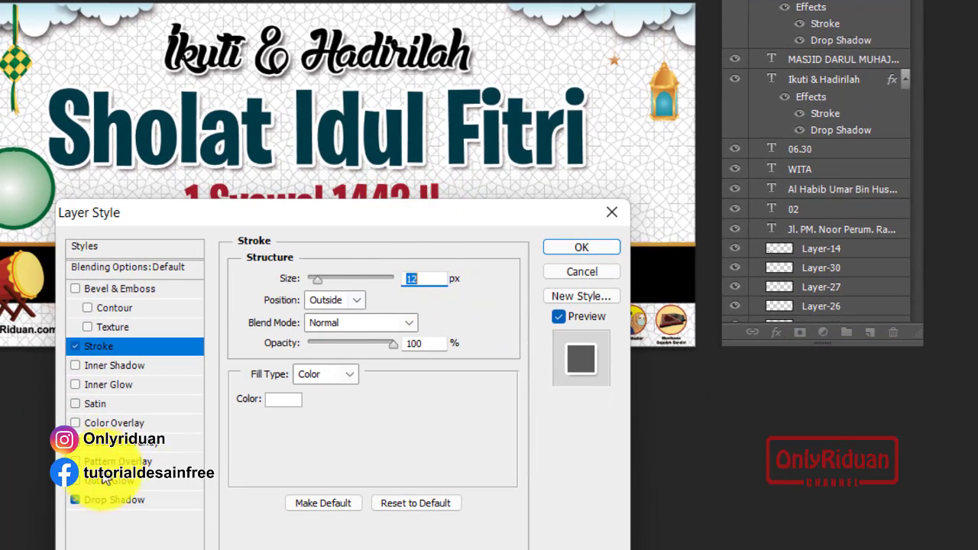
{"action": "left_click", "coordinate": [107, 508]}
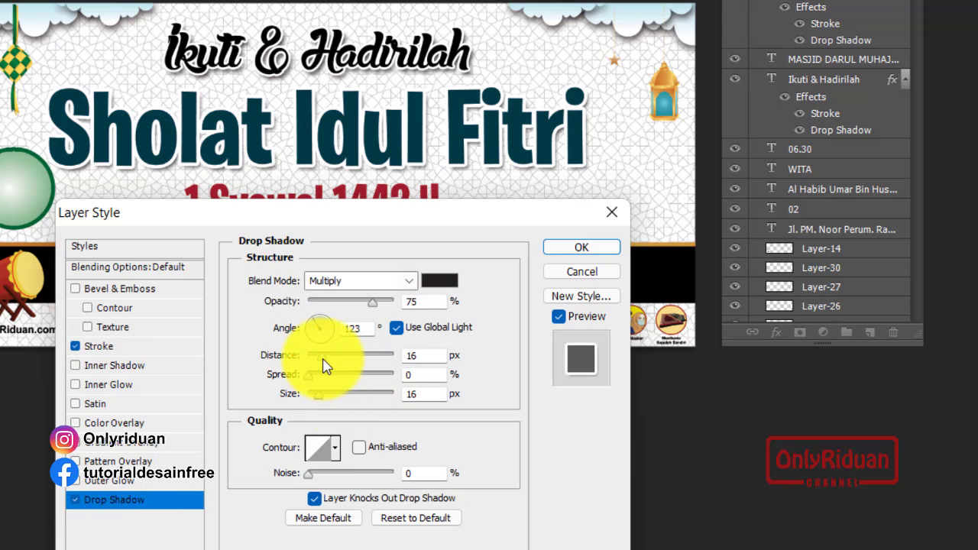
{"action": "left_click_drag", "start_coordinate": [323, 365], "coordinate": [333, 366]}
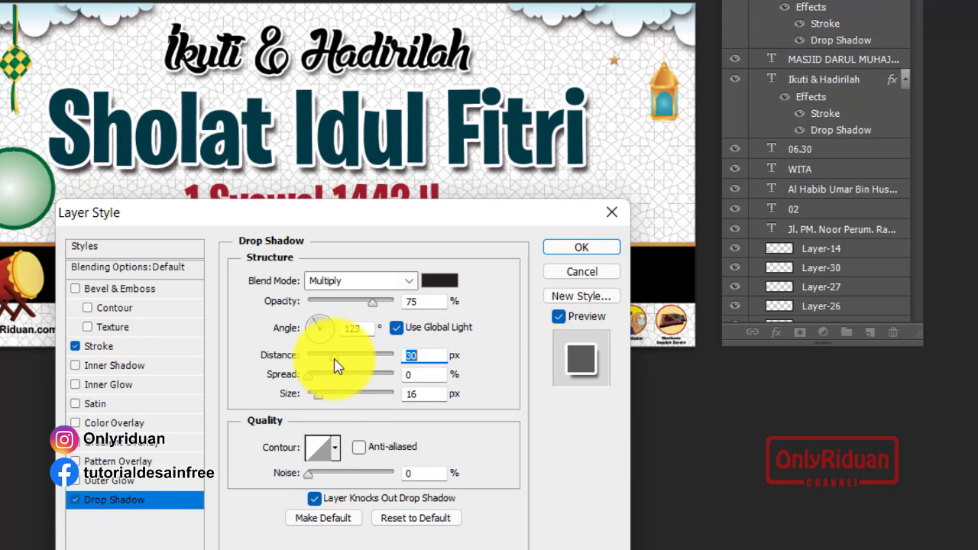
{"action": "left_click", "coordinate": [580, 249]}
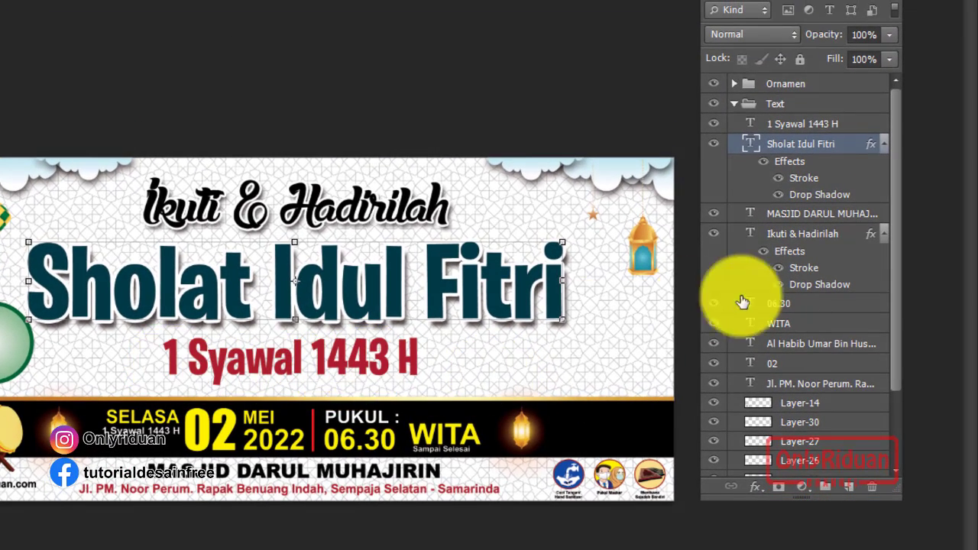
Paste the copied stroke and drop shadow style onto the 1 Syawal 1443 H layer
{"action": "scroll", "coordinate": [830, 262], "scroll_direction": "down", "scroll_amount": 1}
{"action": "scroll", "coordinate": [878, 267], "scroll_direction": "down", "scroll_amount": 2}
{"action": "scroll", "coordinate": [857, 286], "scroll_direction": "up", "scroll_amount": 2}
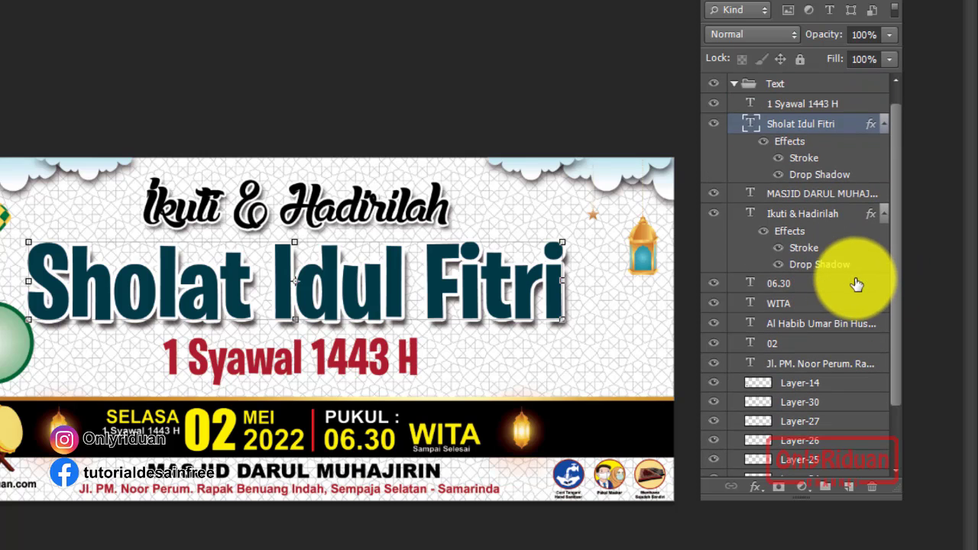
{"action": "left_click", "coordinate": [802, 105]}
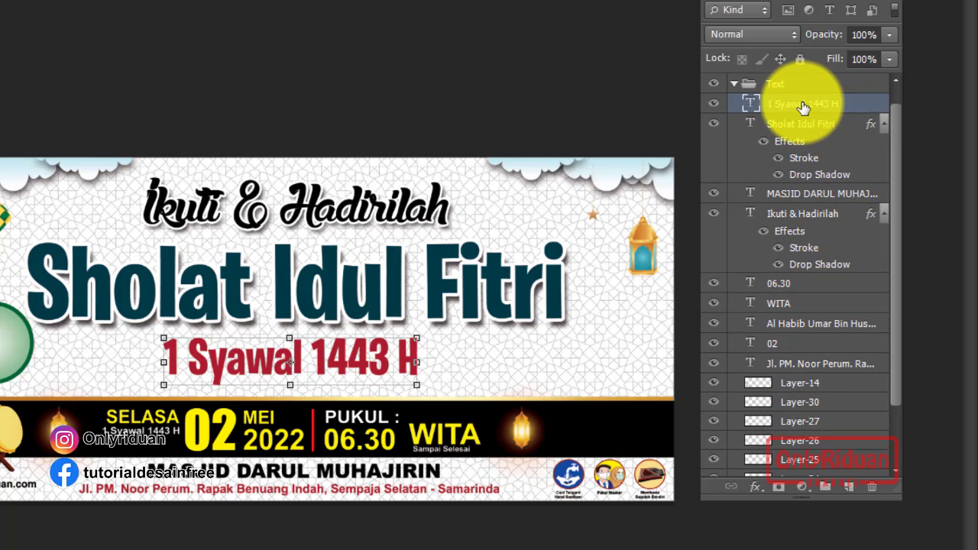
{"action": "right_click", "coordinate": [802, 107]}
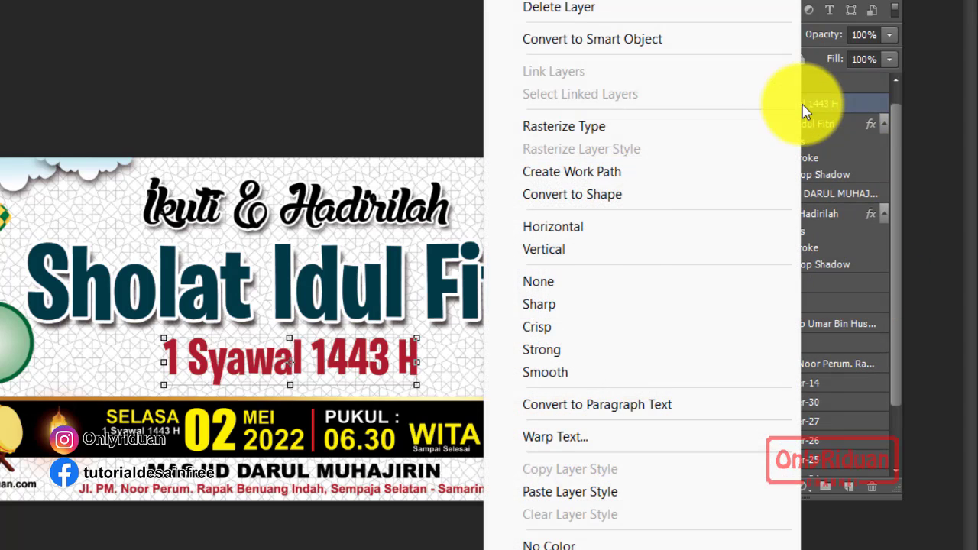
{"action": "left_click", "coordinate": [587, 494]}
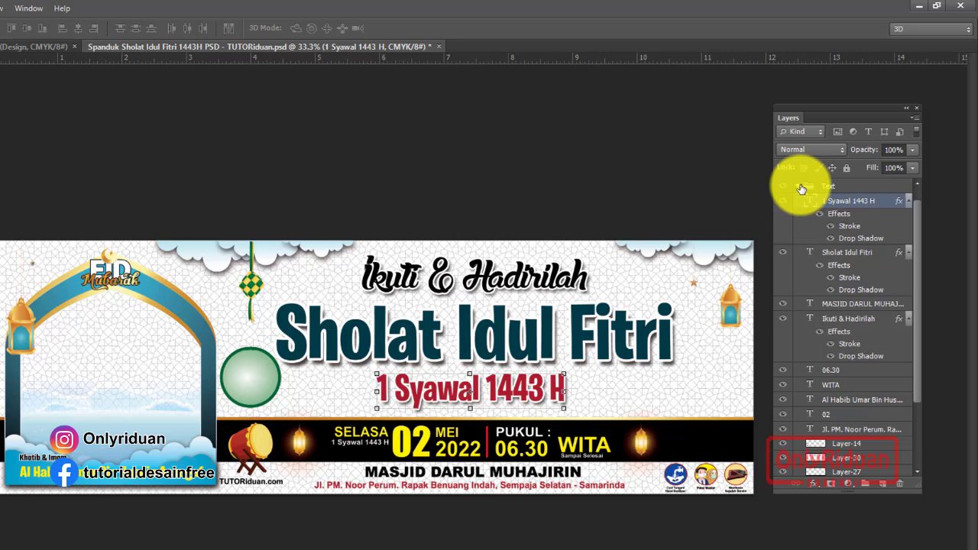
Collapse the Text group, expand the Design group and select Layer-11
{"action": "left_click", "coordinate": [800, 188]}
{"action": "left_click", "coordinate": [851, 219]}
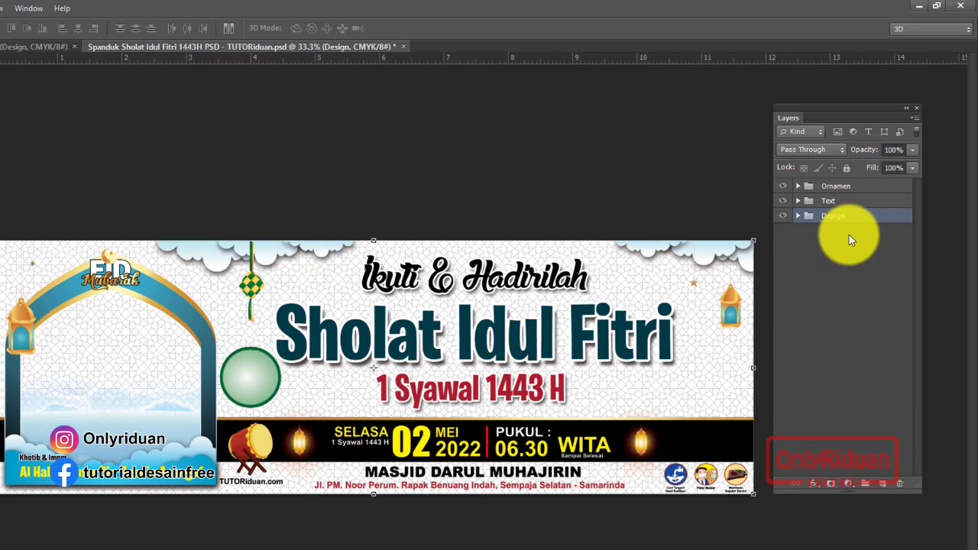
{"action": "left_click", "coordinate": [798, 216]}
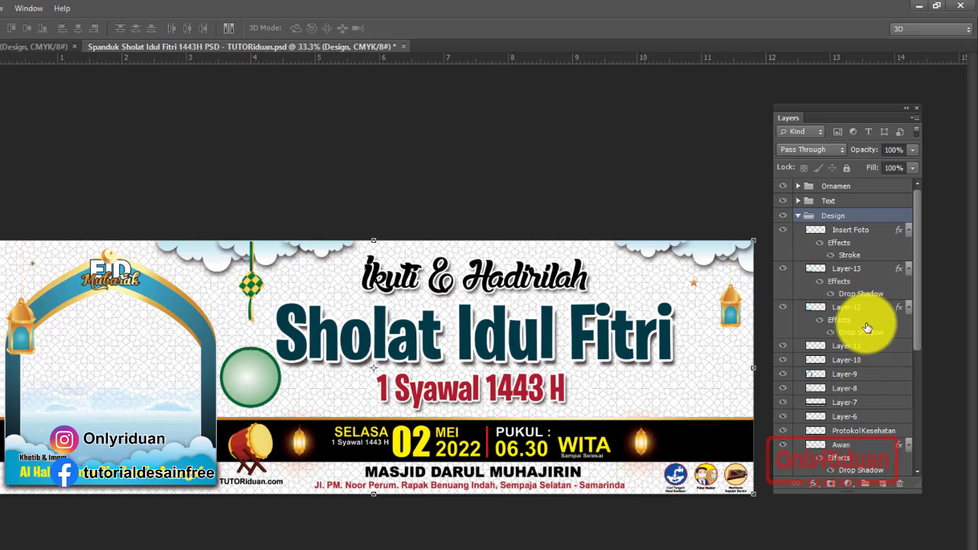
{"action": "left_click", "coordinate": [867, 348]}
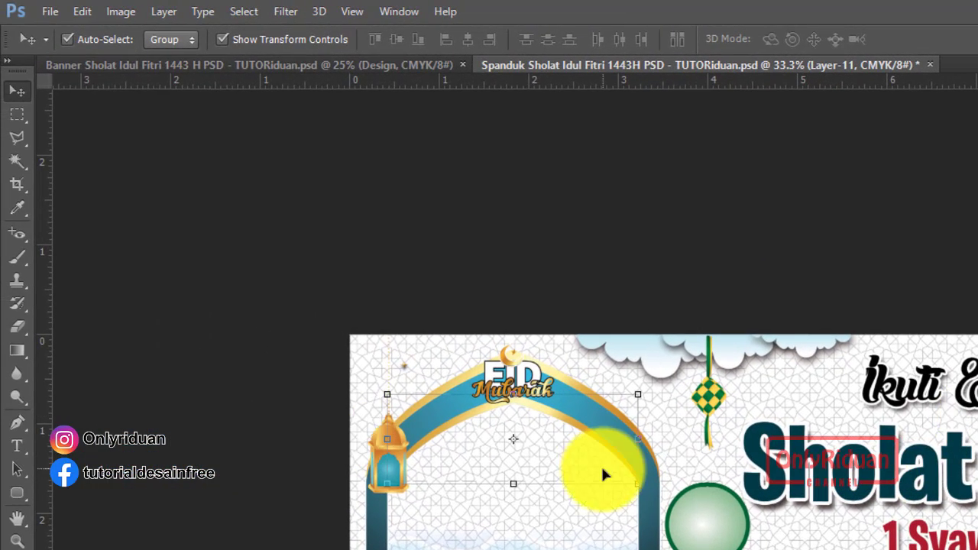
Place the imam's portrait from the TUTORiduan folder and scale it to about 2.26 x 2.73 in
{"action": "left_click", "coordinate": [53, 14]}
{"action": "left_click", "coordinate": [102, 375]}
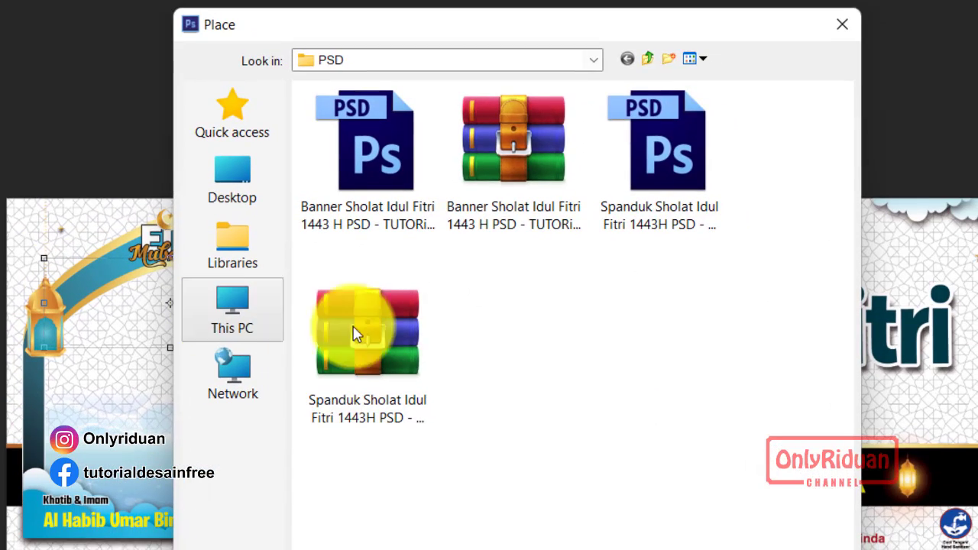
{"action": "left_click", "coordinate": [647, 59]}
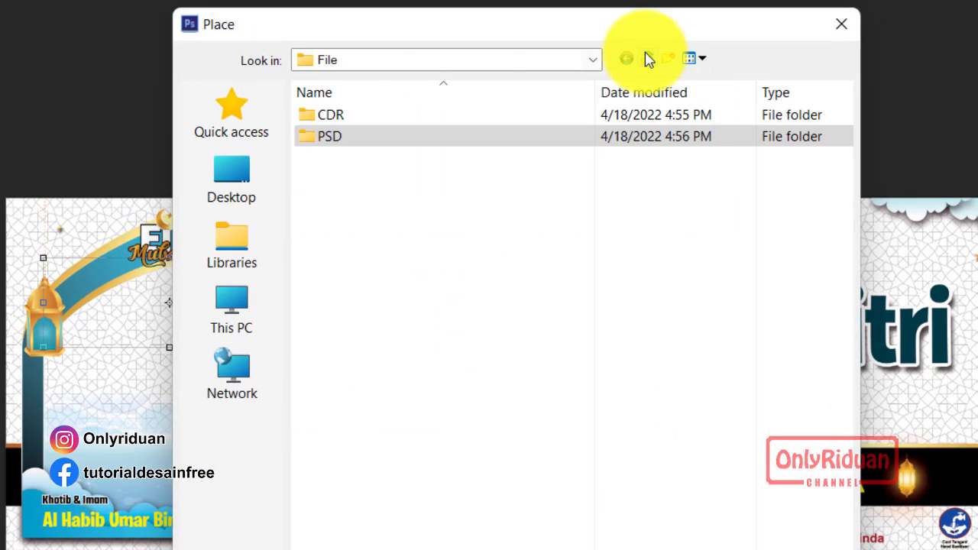
{"action": "left_click", "coordinate": [647, 59]}
{"action": "double_click", "coordinate": [336, 179]}
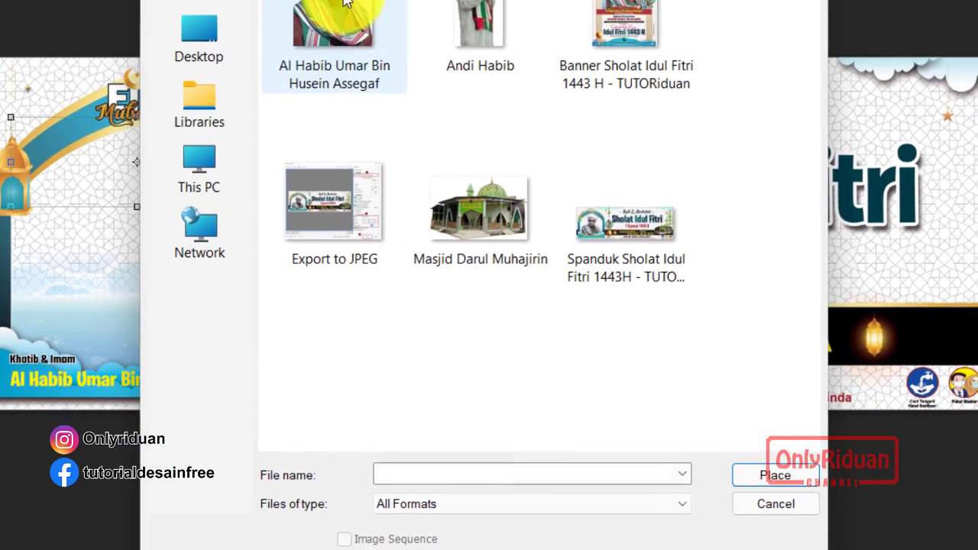
{"action": "left_click", "coordinate": [344, 4]}
{"action": "left_click", "coordinate": [767, 477]}
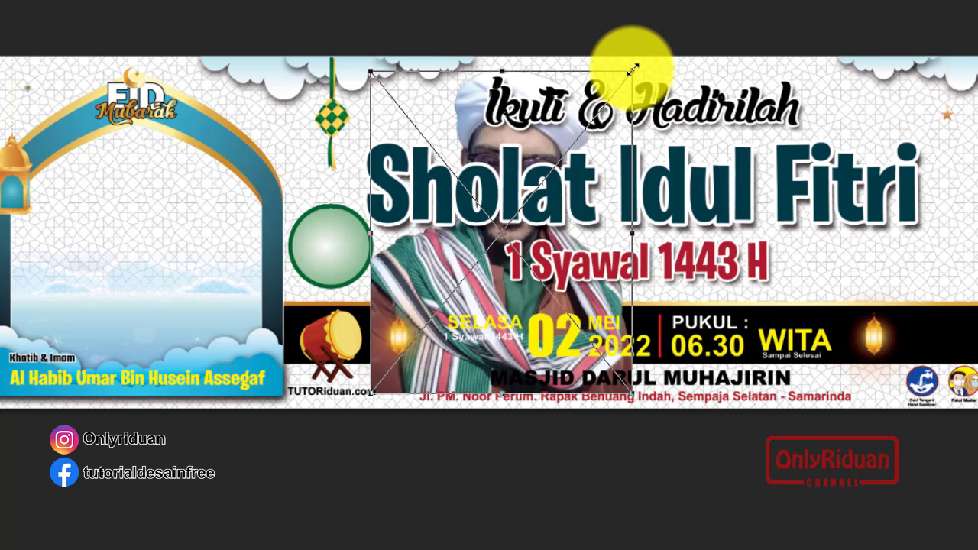
{"action": "left_click_drag", "start_coordinate": [632, 69], "coordinate": [590, 118]}
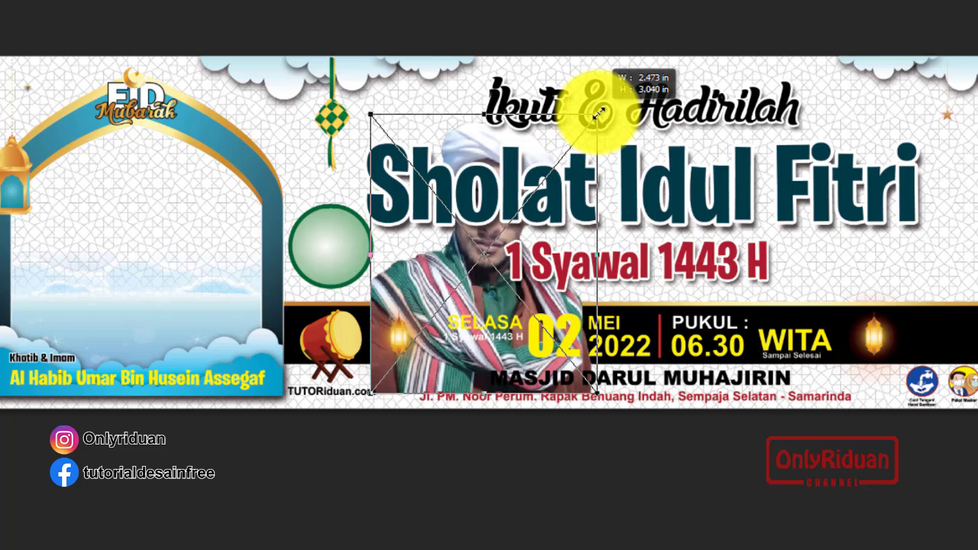
{"action": "mouse_move", "coordinate": [589, 118]}
{"action": "left_mouse_down"}
{"action": "mouse_move", "coordinate": [604, 115]}
{"action": "mouse_move", "coordinate": [587, 130]}
{"action": "left_mouse_up"}
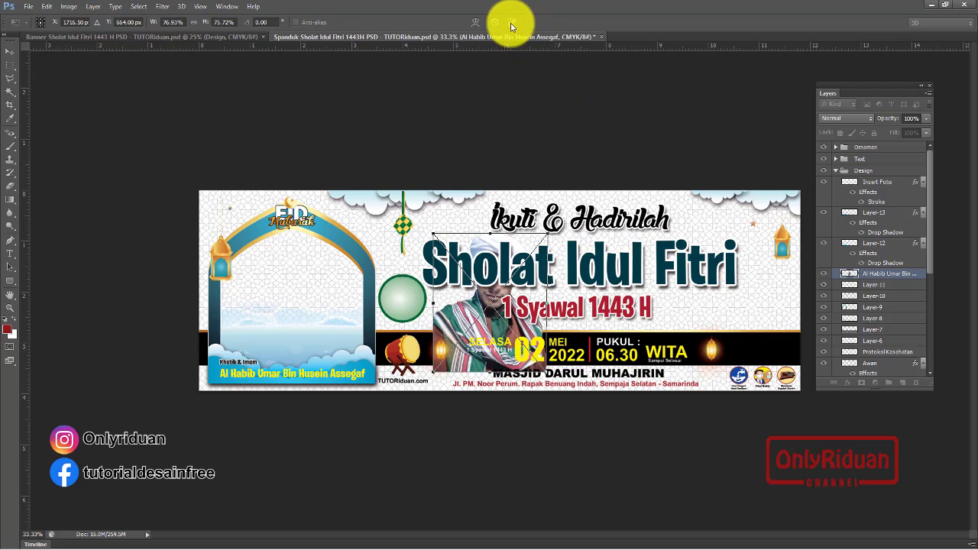
Commit the portrait's resize and move the imam's portrait into the left arch frame
{"action": "left_click", "coordinate": [511, 23]}
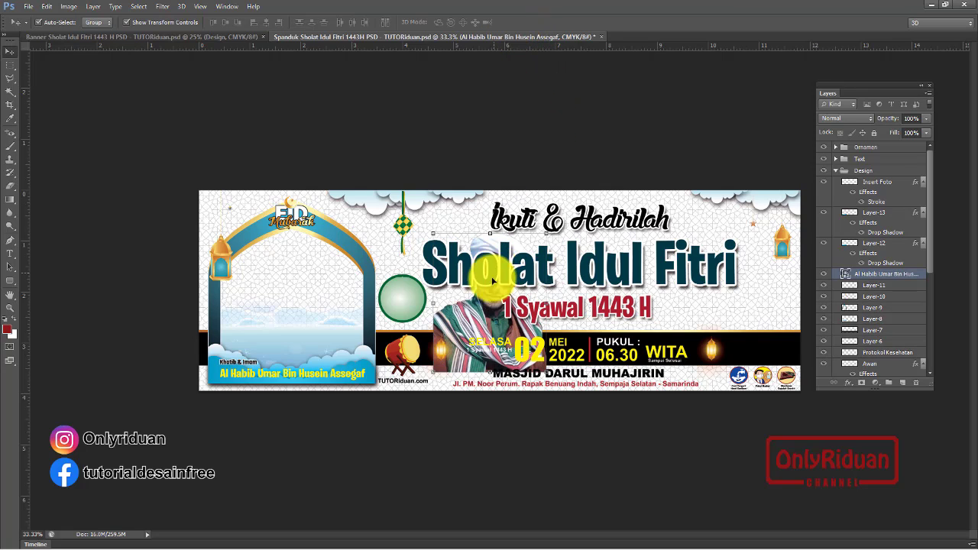
{"action": "left_click", "coordinate": [471, 314]}
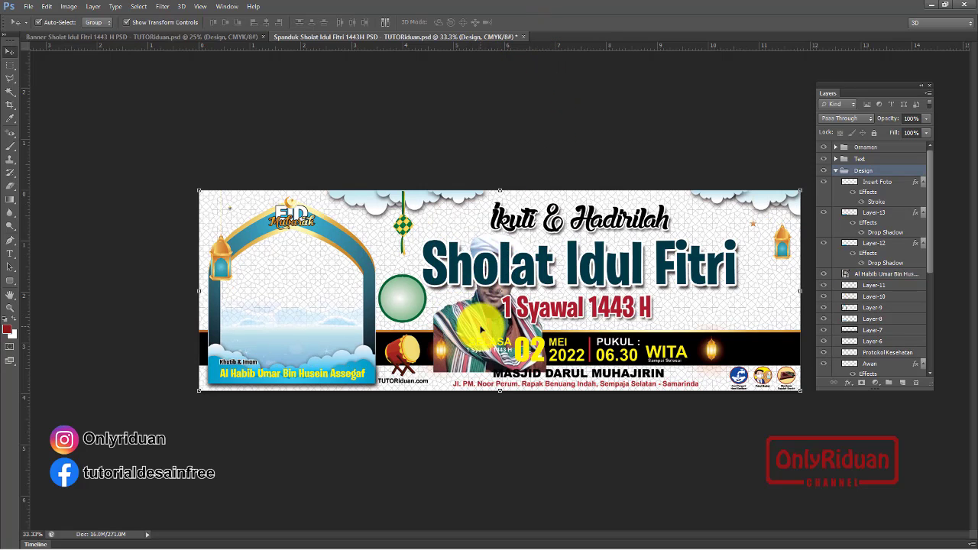
{"action": "left_click", "coordinate": [902, 275]}
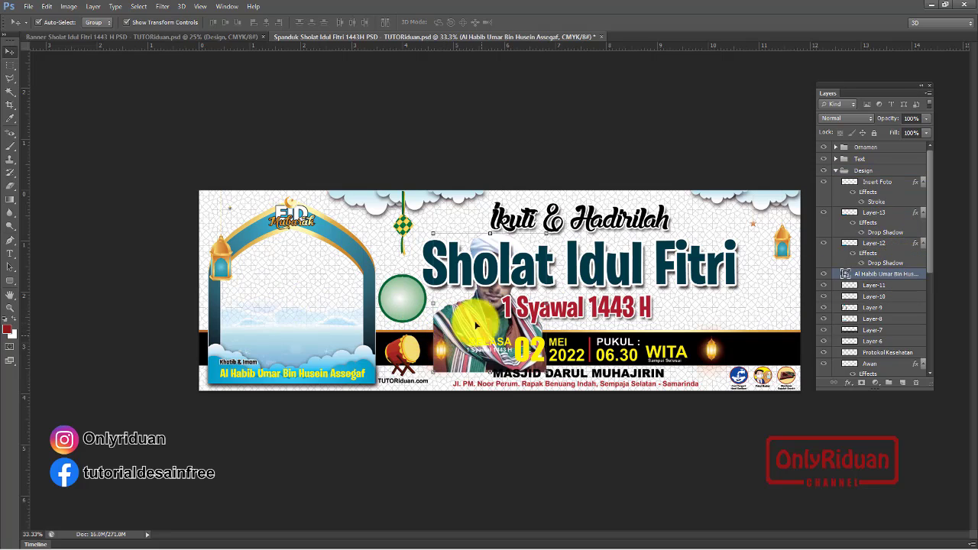
{"action": "mouse_move", "coordinate": [437, 330]}
{"action": "left_mouse_down"}
{"action": "mouse_move", "coordinate": [446, 323]}
{"action": "mouse_move", "coordinate": [270, 316]}
{"action": "left_mouse_up"}
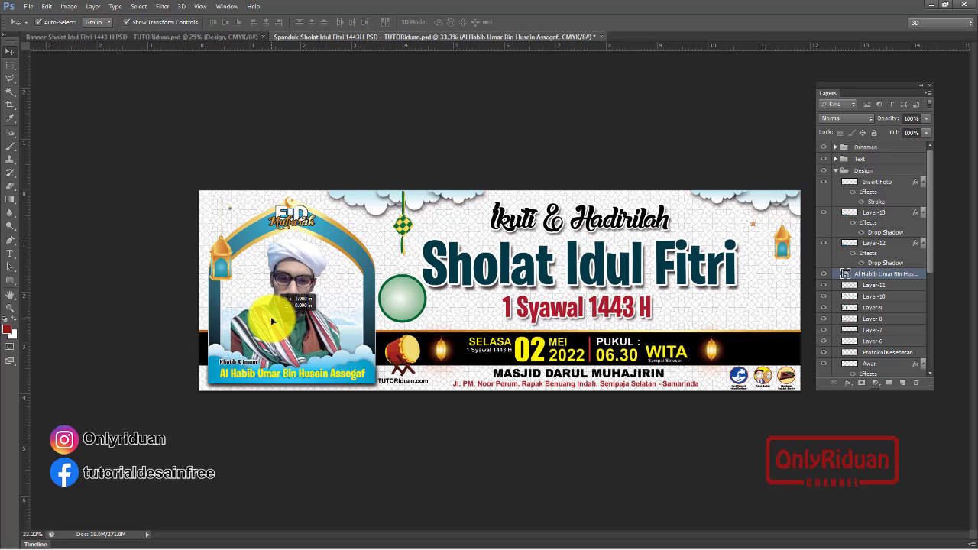
{"action": "left_click_drag", "start_coordinate": [271, 316], "coordinate": [271, 316]}
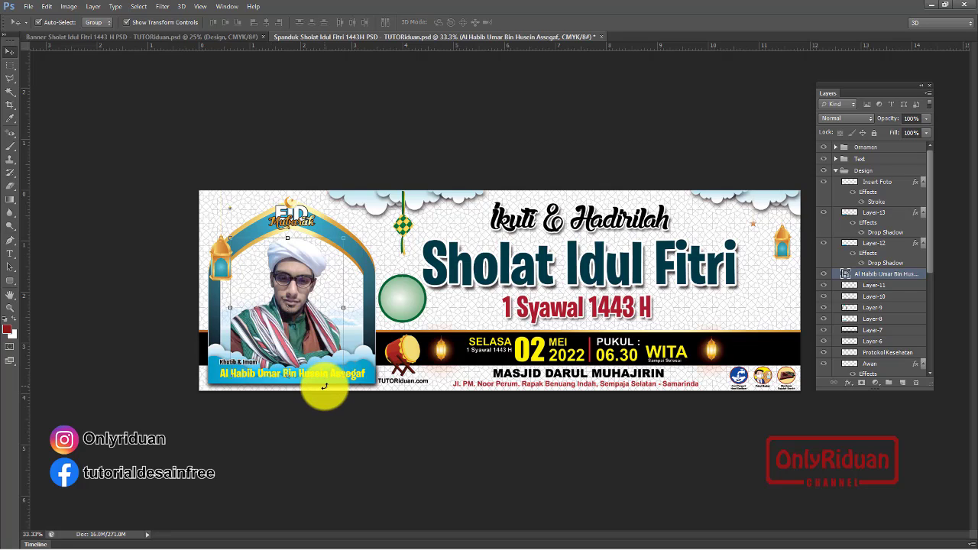
Give the imam's portrait a 40 px drop shadow
{"action": "left_click", "coordinate": [862, 383]}
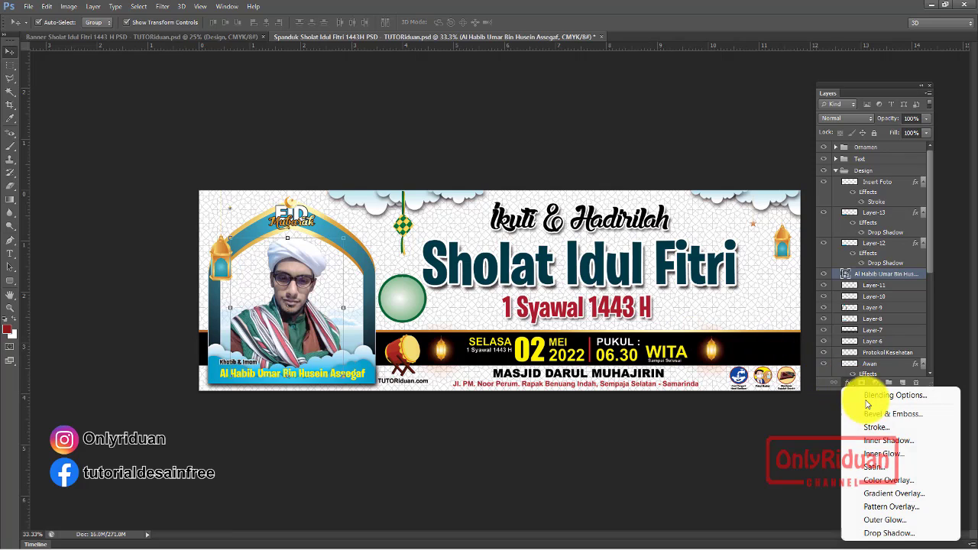
{"action": "left_click", "coordinate": [878, 525]}
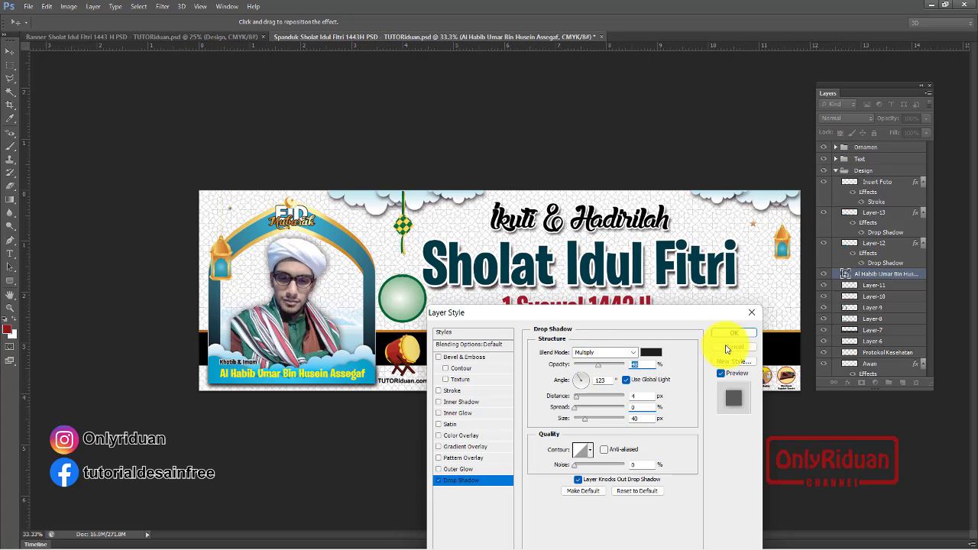
{"action": "left_click", "coordinate": [733, 335]}
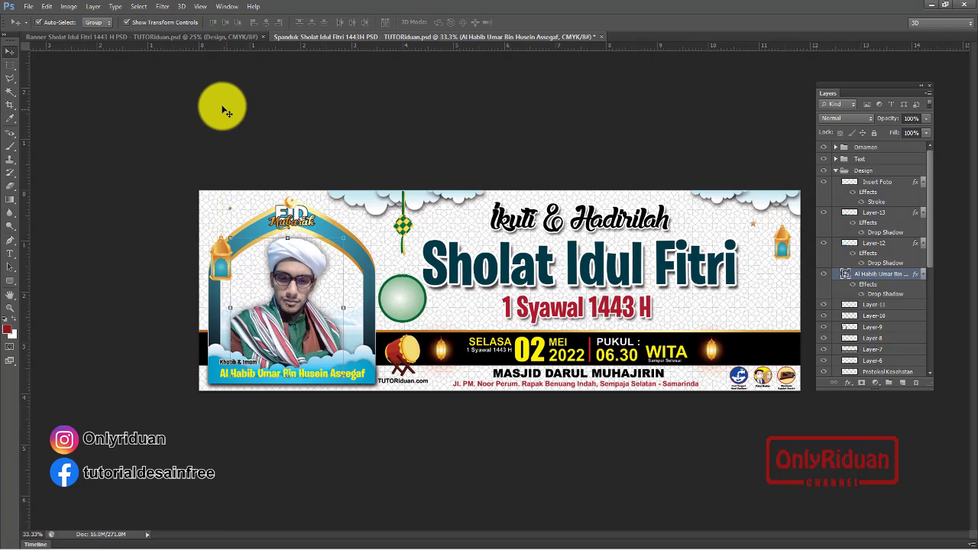
Place the Masjid Darul Muhajirin photo at the banner's lower right and commit it
{"action": "left_click", "coordinate": [28, 7]}
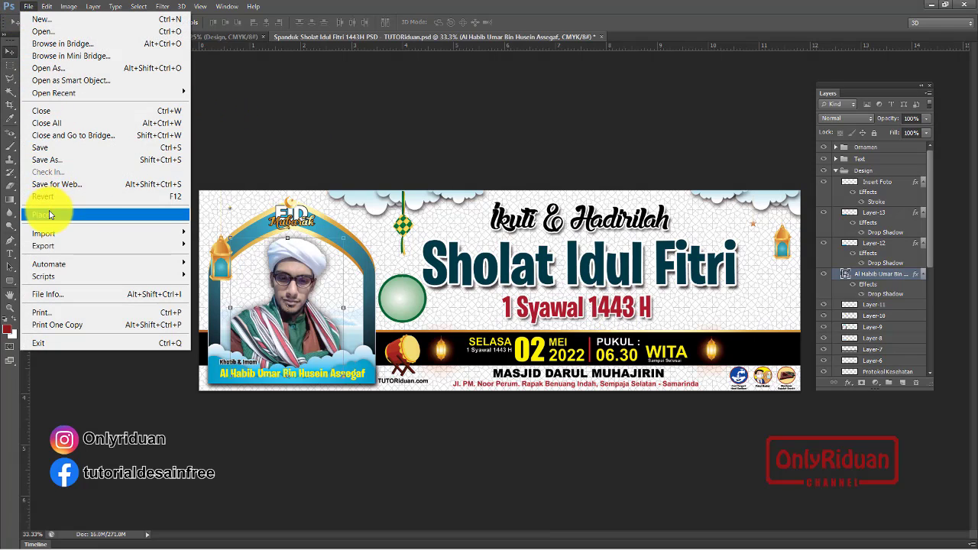
{"action": "left_click", "coordinate": [46, 214]}
{"action": "left_click", "coordinate": [485, 279]}
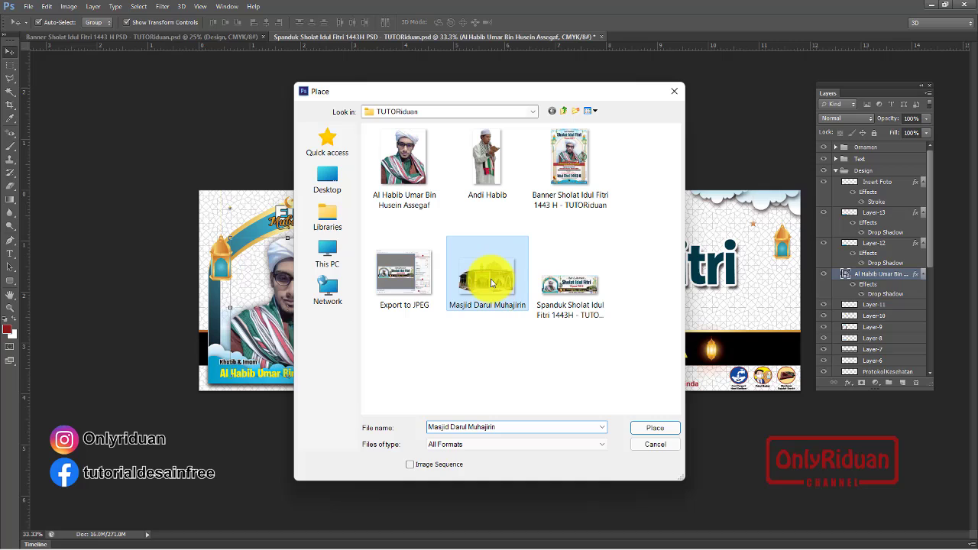
{"action": "left_click", "coordinate": [653, 427]}
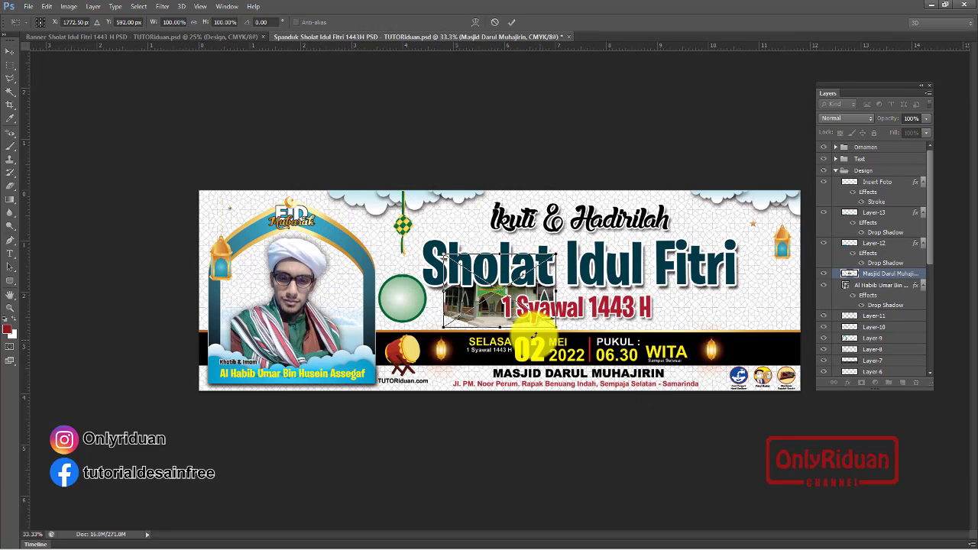
{"action": "left_click_drag", "start_coordinate": [465, 304], "coordinate": [710, 339]}
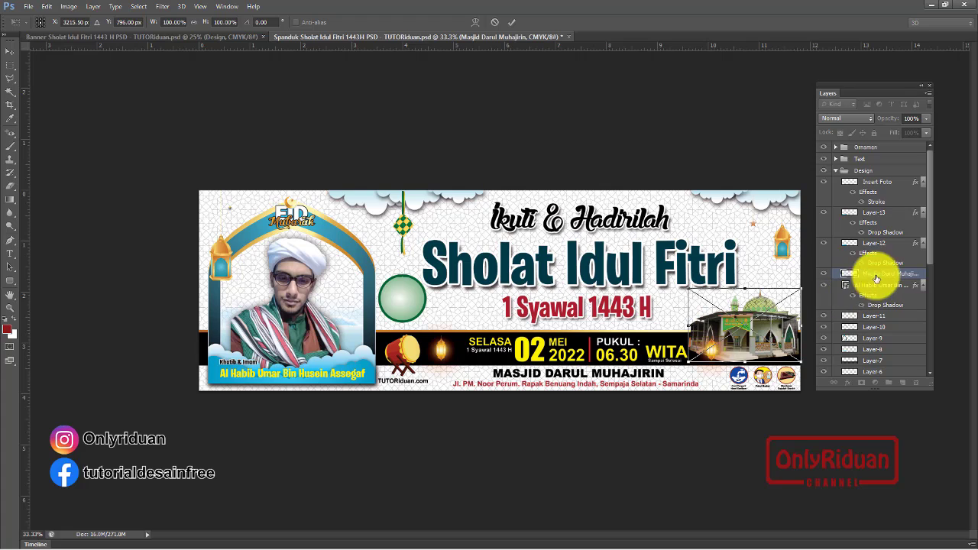
{"action": "left_click", "coordinate": [511, 22]}
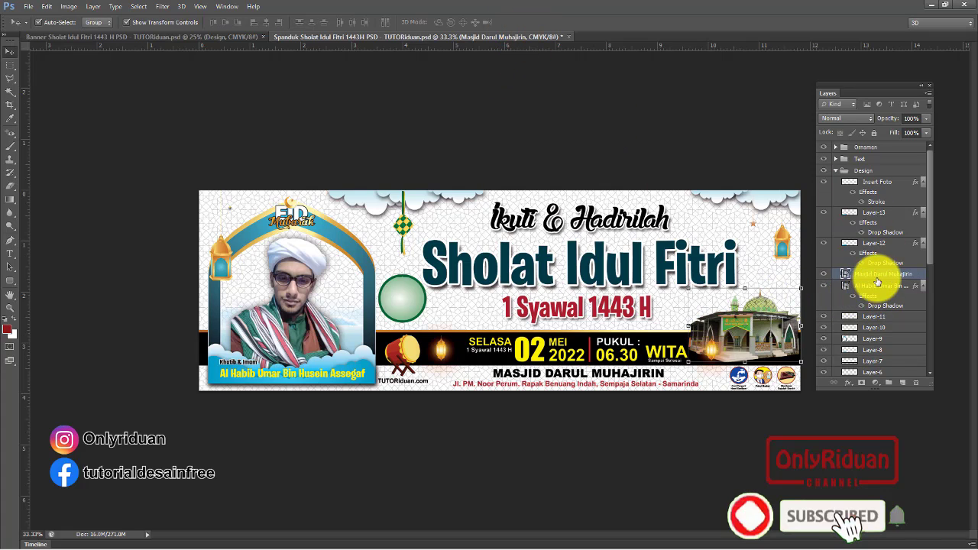
Move the mosque layer below Layer-10, check the Ornamen group, then select Layer-13
{"action": "left_click_drag", "start_coordinate": [878, 274], "coordinate": [886, 325]}
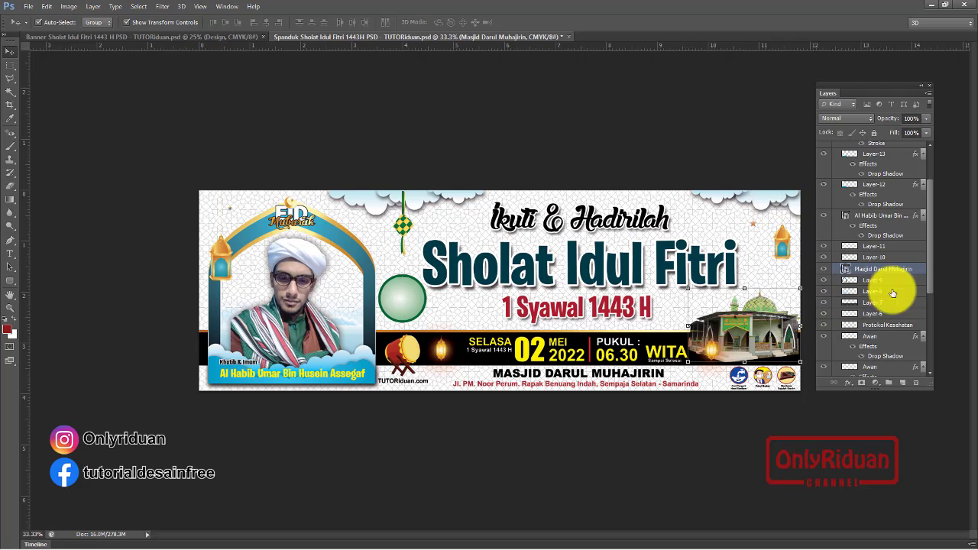
{"action": "left_click_drag", "start_coordinate": [930, 250], "coordinate": [933, 167]}
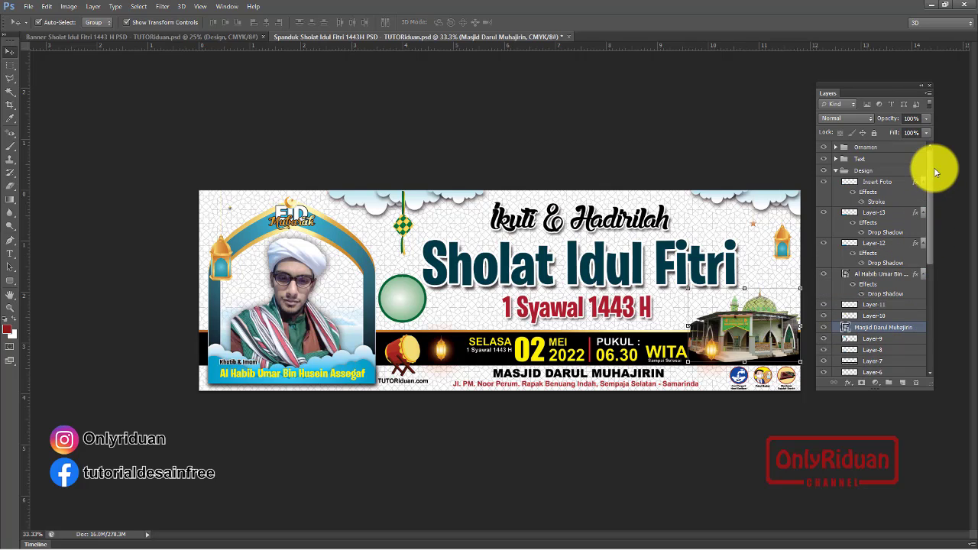
{"action": "left_click", "coordinate": [836, 146]}
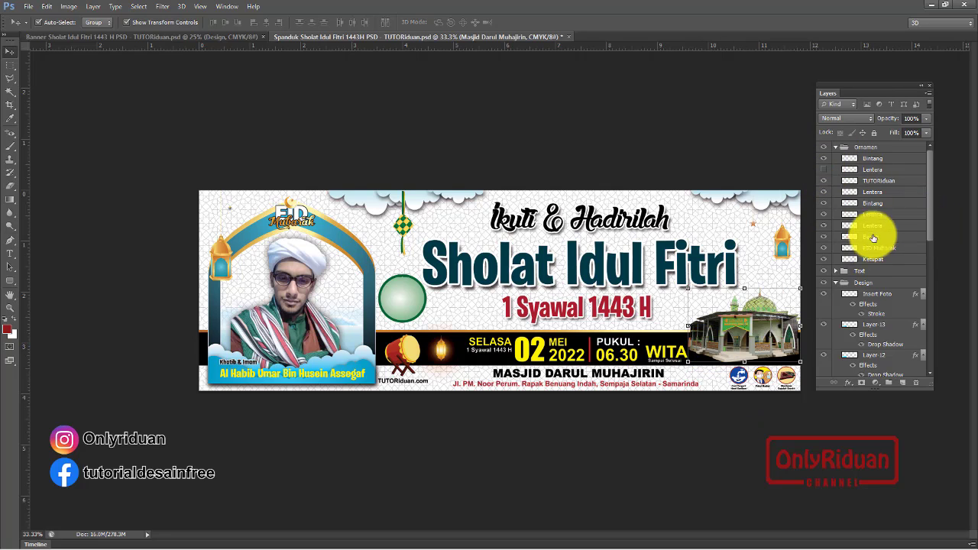
{"action": "left_click", "coordinate": [836, 147]}
{"action": "left_click", "coordinate": [873, 211]}
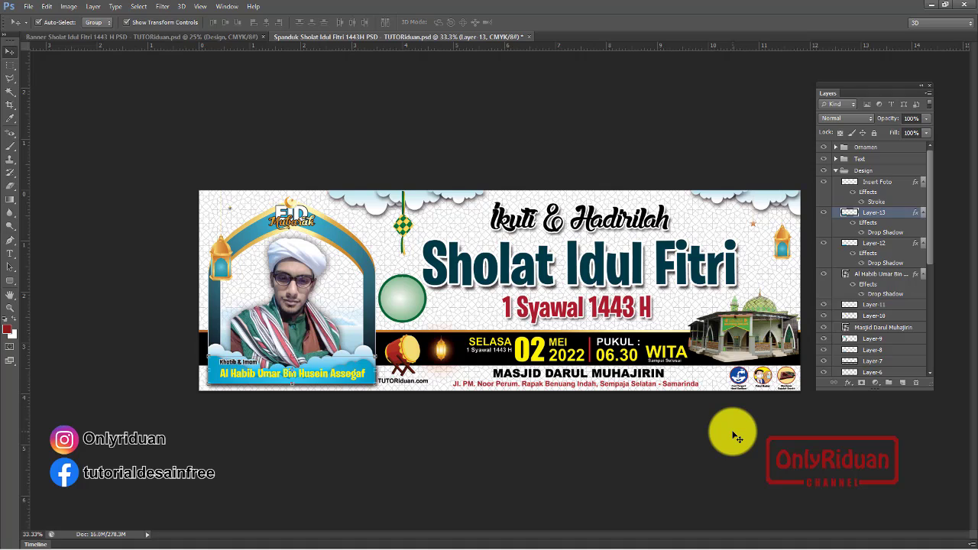
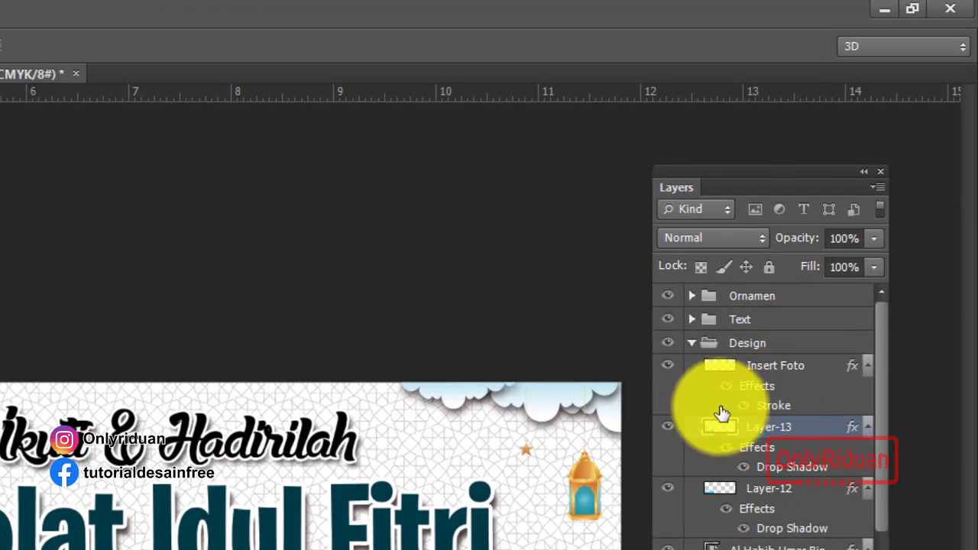
{"action": "left_click", "coordinate": [760, 370]}
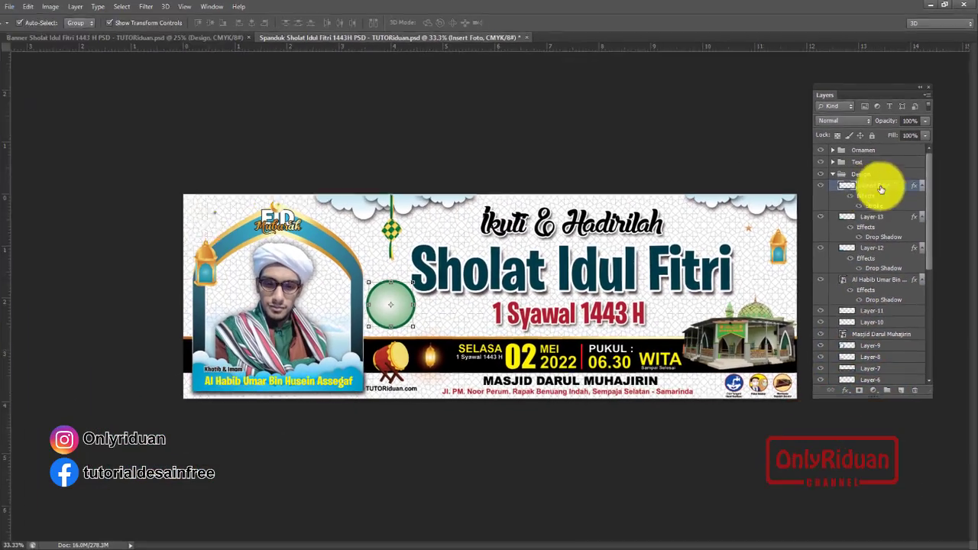
{"action": "left_click", "coordinate": [27, 6]}
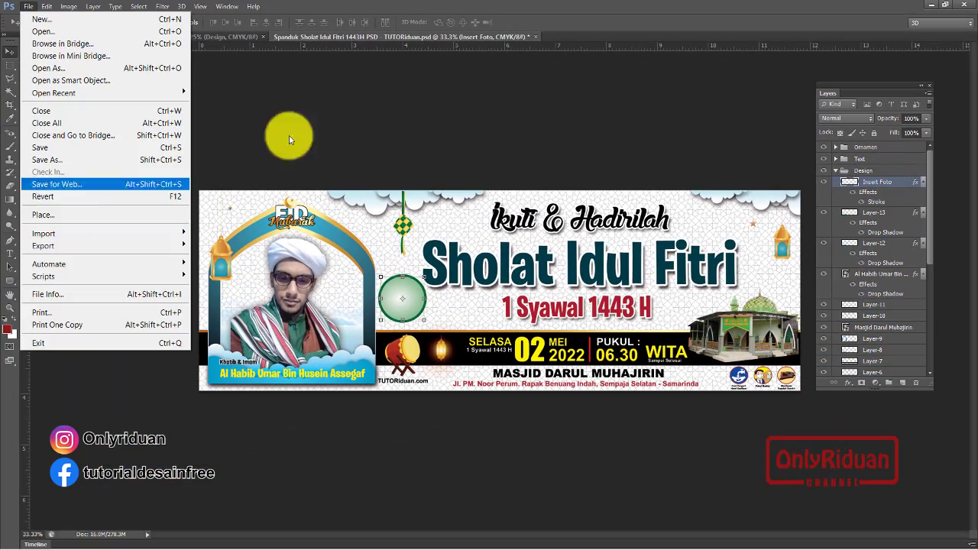
{"action": "left_click", "coordinate": [352, 110]}
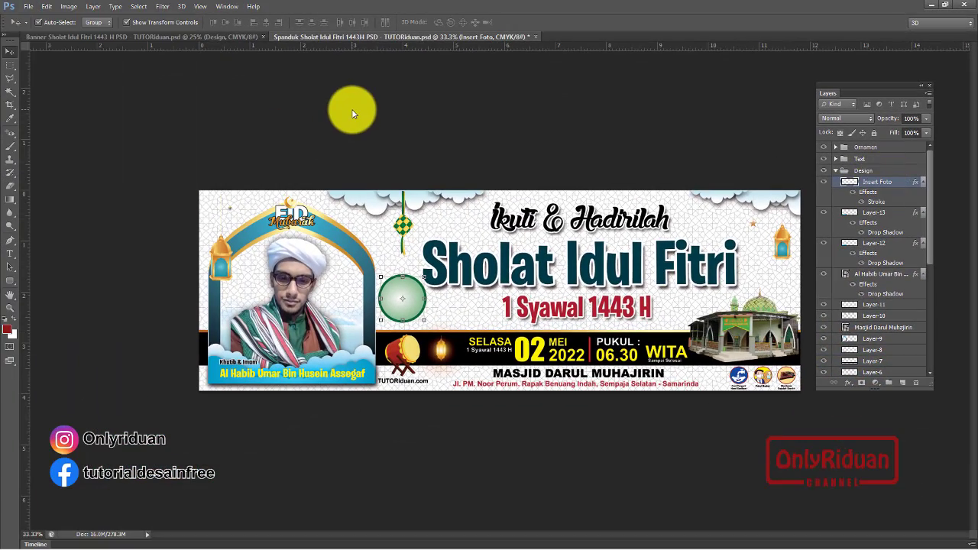
{"action": "left_click", "coordinate": [28, 6]}
{"action": "left_click", "coordinate": [44, 213]}
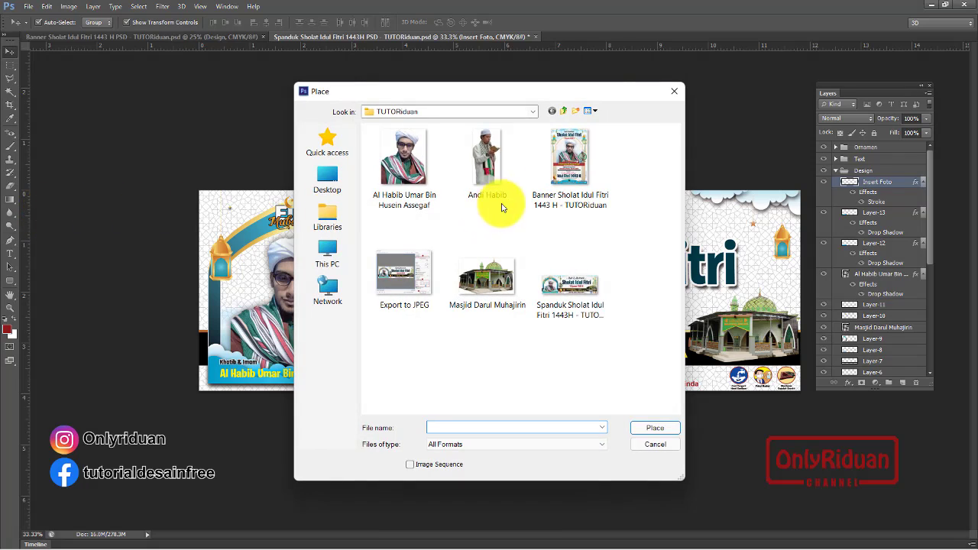
{"action": "left_click", "coordinate": [487, 157]}
{"action": "left_click", "coordinate": [646, 429]}
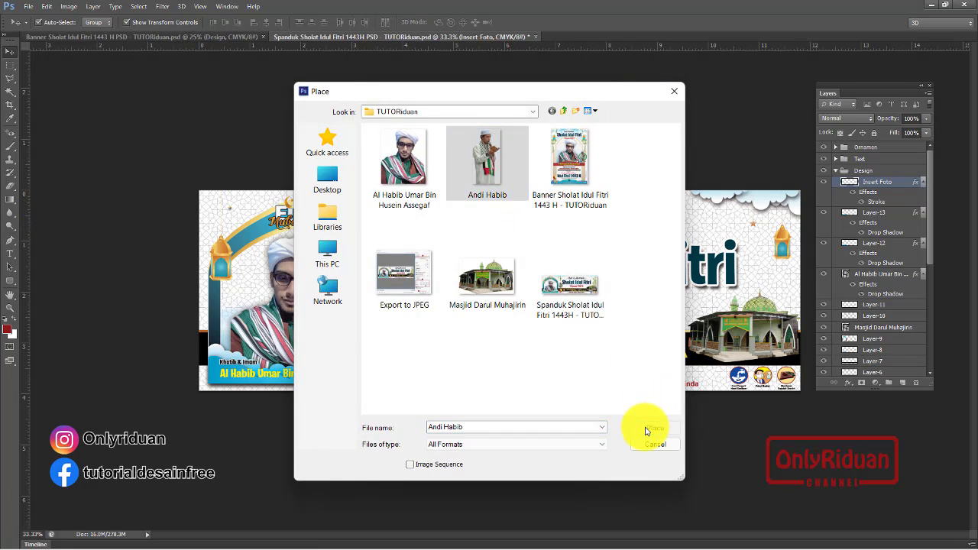
{"action": "key", "text": "shift+alt"}
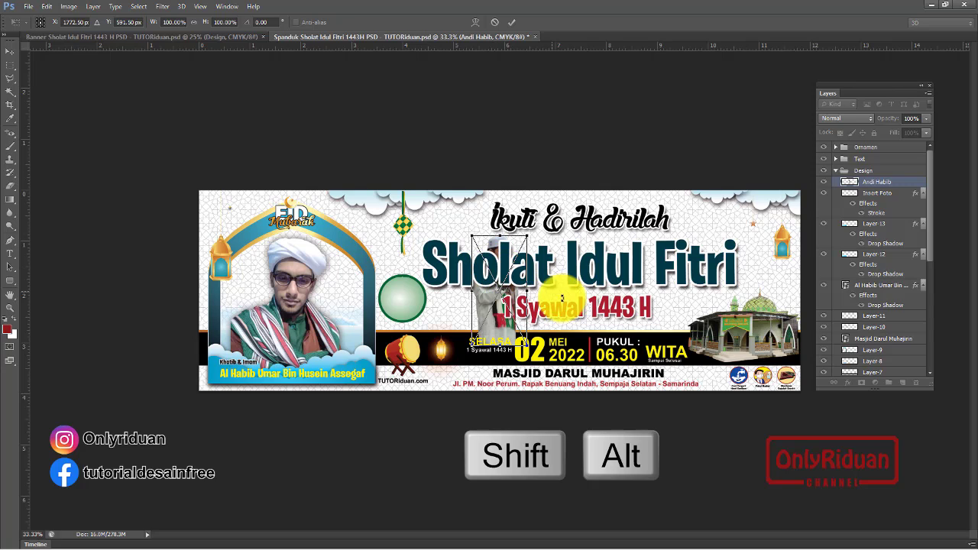
{"action": "left_click_drag", "start_coordinate": [527, 346], "coordinate": [515, 325]}
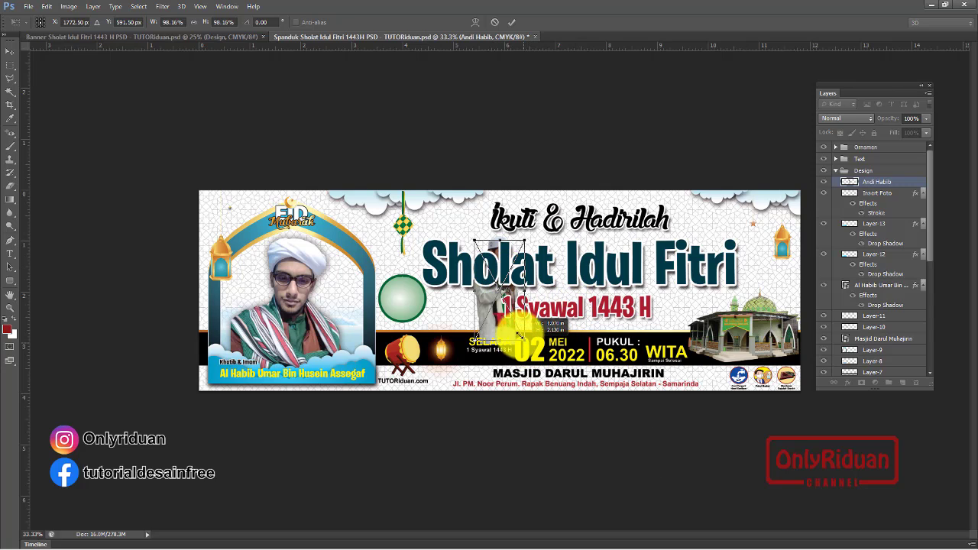
{"action": "key", "text": "ctrl"}
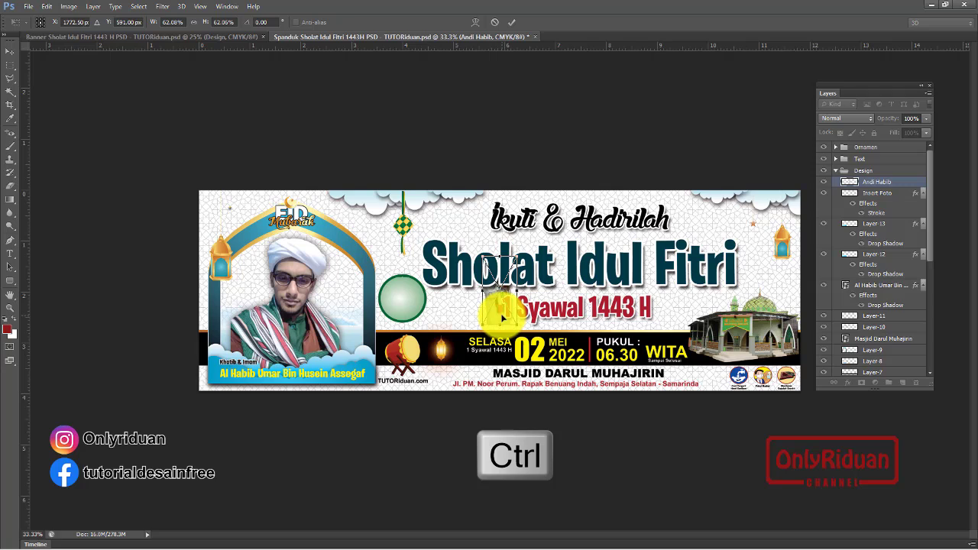
{"action": "left_click_drag", "start_coordinate": [475, 315], "coordinate": [406, 323]}
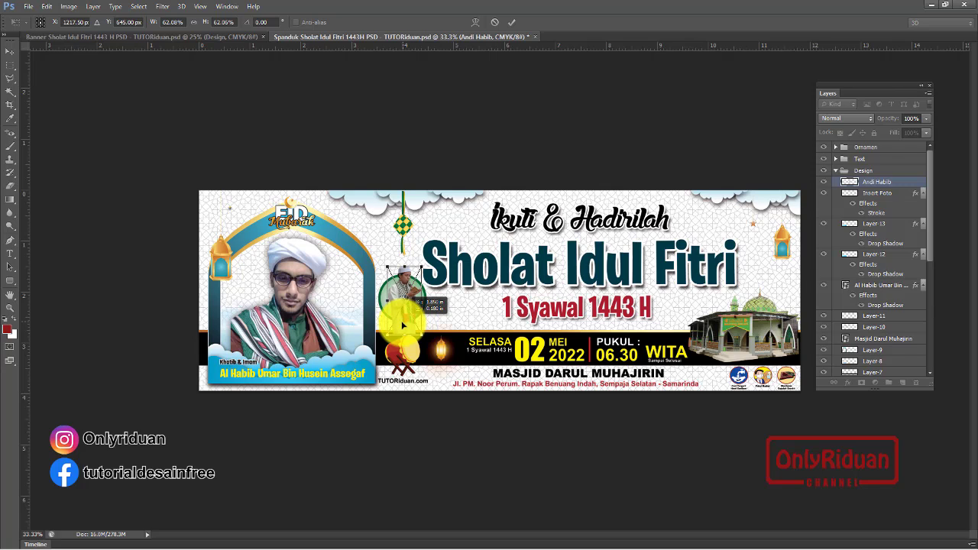
{"action": "left_click_drag", "start_coordinate": [401, 319], "coordinate": [400, 321]}
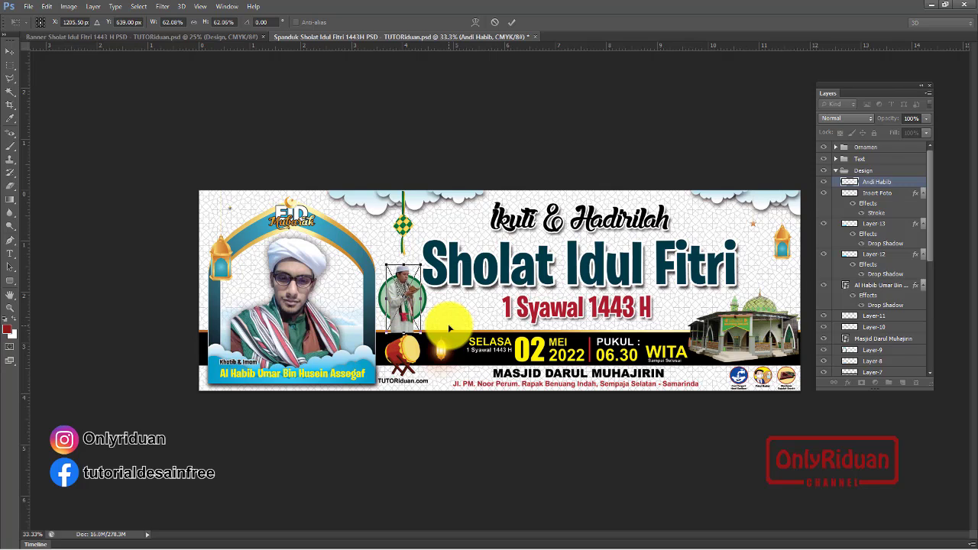
{"action": "left_click", "coordinate": [511, 22]}
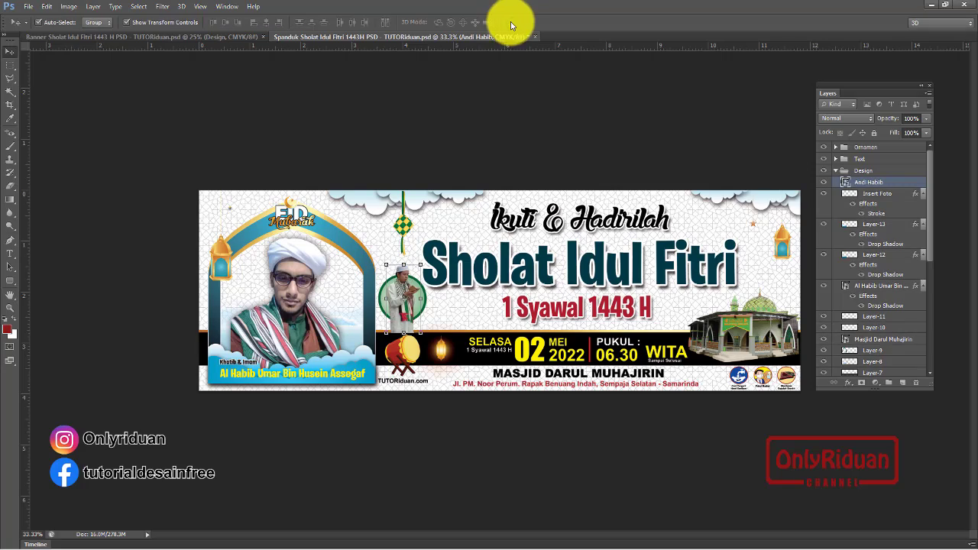
Zoom in on the photo and nudge it slightly upward
{"action": "key", "text": "alt"}
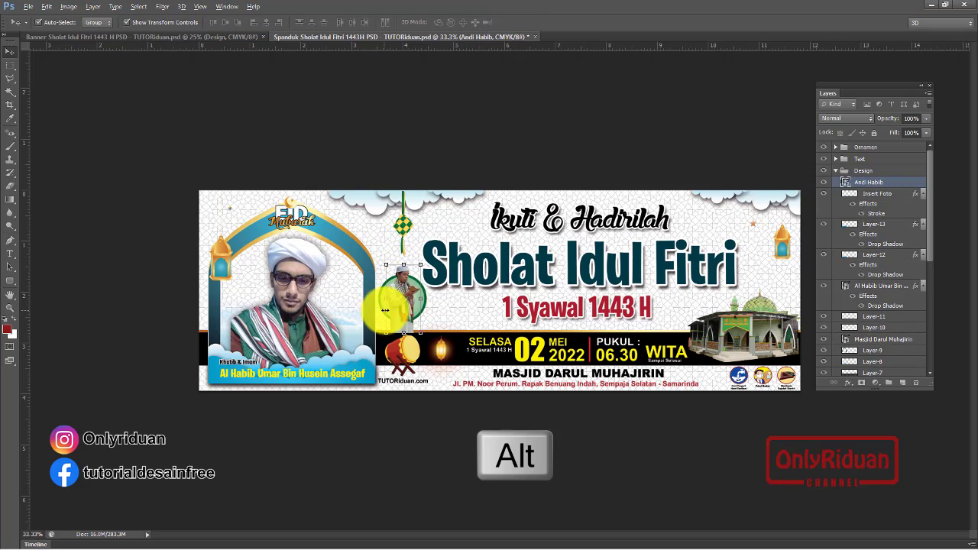
{"action": "scroll", "coordinate": [386, 310], "scroll_direction": "up", "scroll_amount": 5}
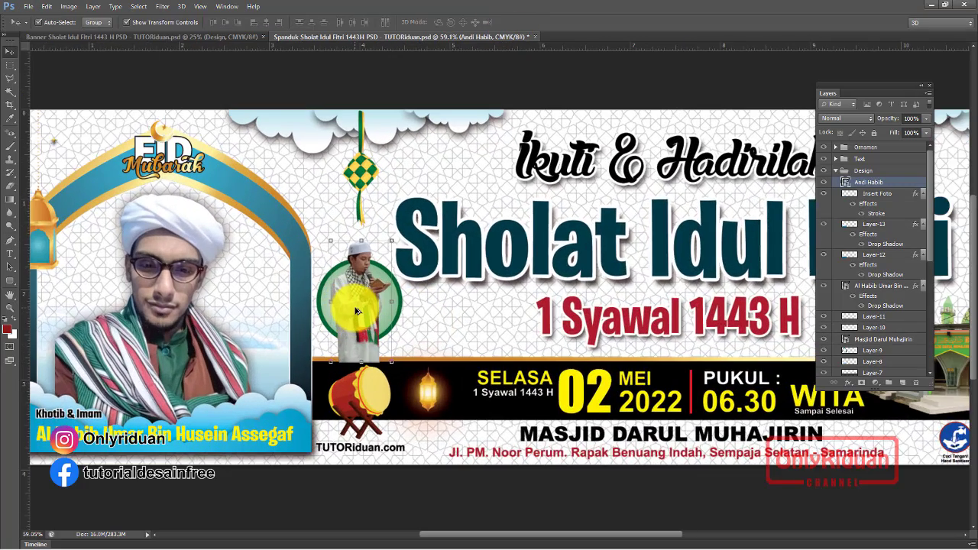
{"action": "scroll", "coordinate": [356, 310], "scroll_direction": "up", "scroll_amount": 1}
{"action": "scroll", "coordinate": [355, 310], "scroll_direction": "up", "scroll_amount": 2}
{"action": "scroll", "coordinate": [355, 310], "scroll_direction": "up", "scroll_amount": 2}
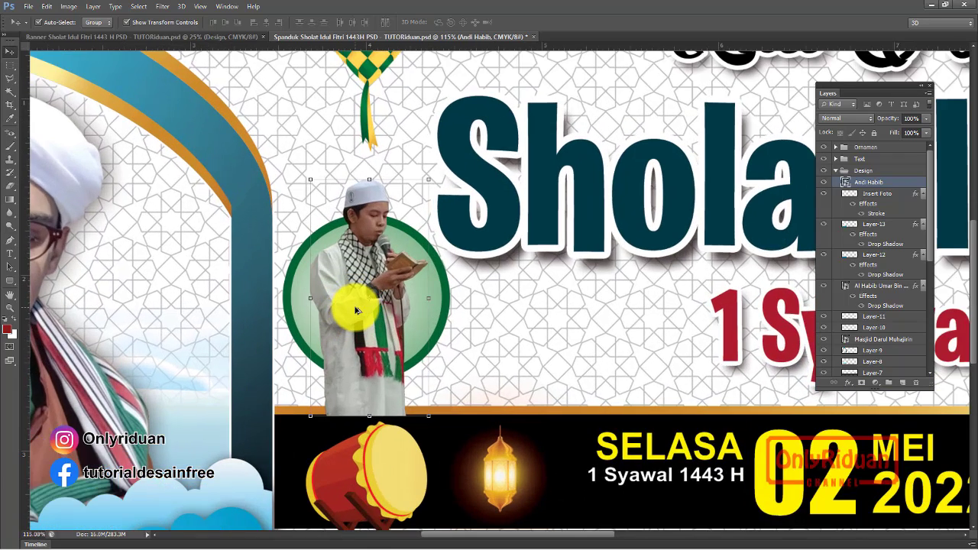
{"action": "scroll", "coordinate": [355, 310], "scroll_direction": "up", "scroll_amount": 1}
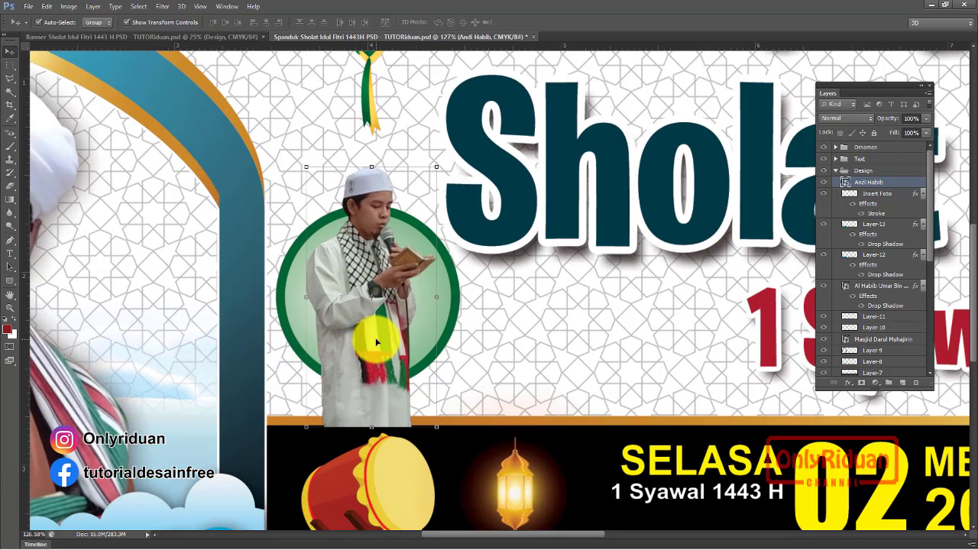
{"action": "key", "text": "Up"}
{"action": "key", "text": "Up"}
{"action": "key", "text": "Up"}
{"action": "key", "text": "Up"}
{"action": "key", "text": "Up"}
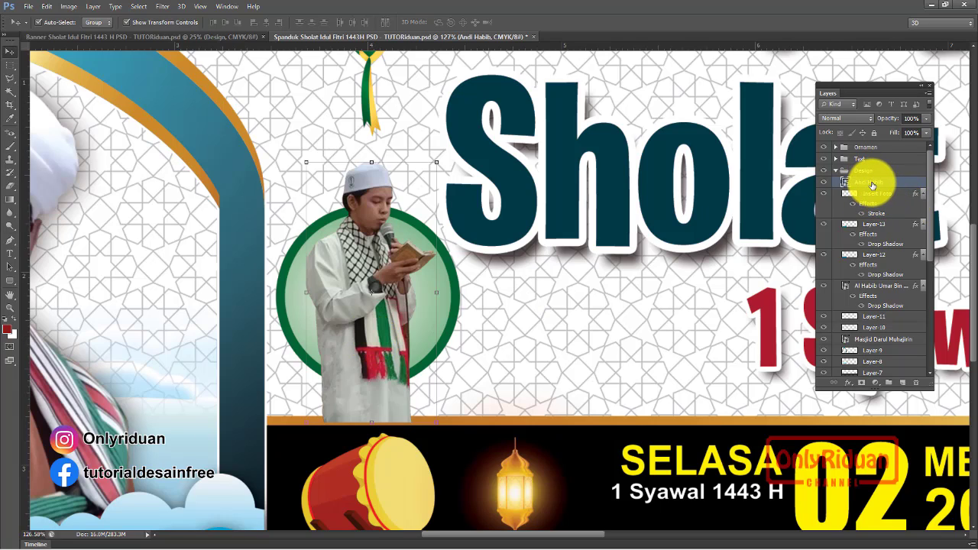
{"action": "key", "text": "ctrl+j"}
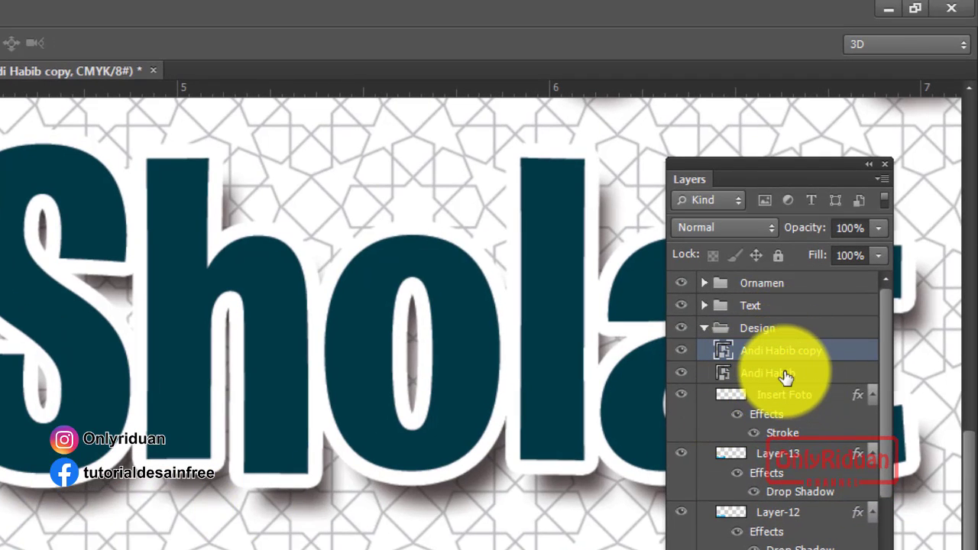
{"action": "left_click", "coordinate": [802, 373]}
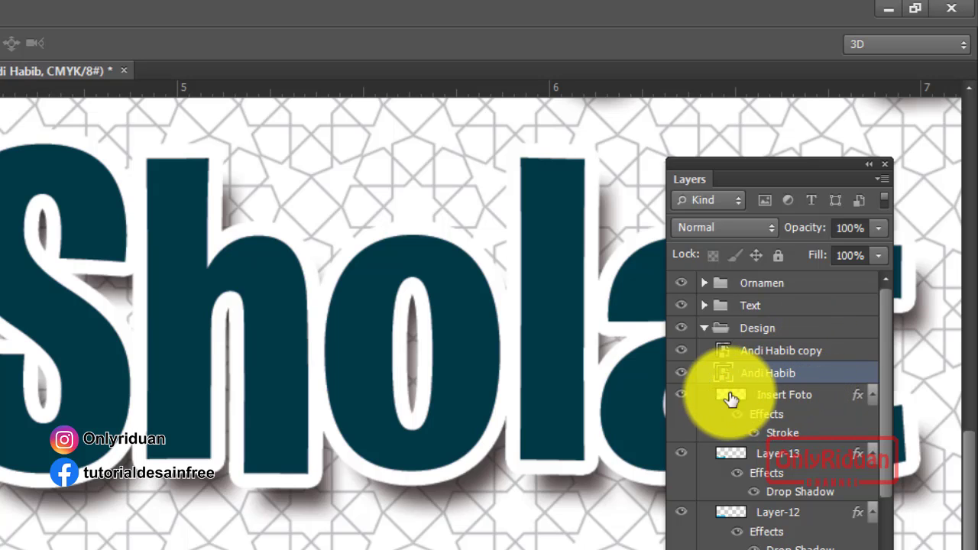
{"action": "key", "text": "alt"}
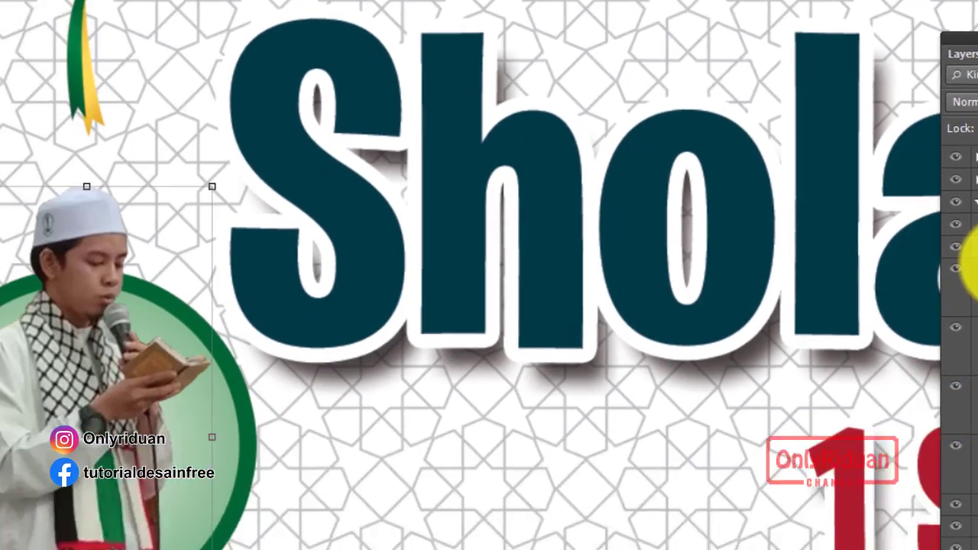
{"action": "left_click", "coordinate": [969, 258], "text": "alt"}
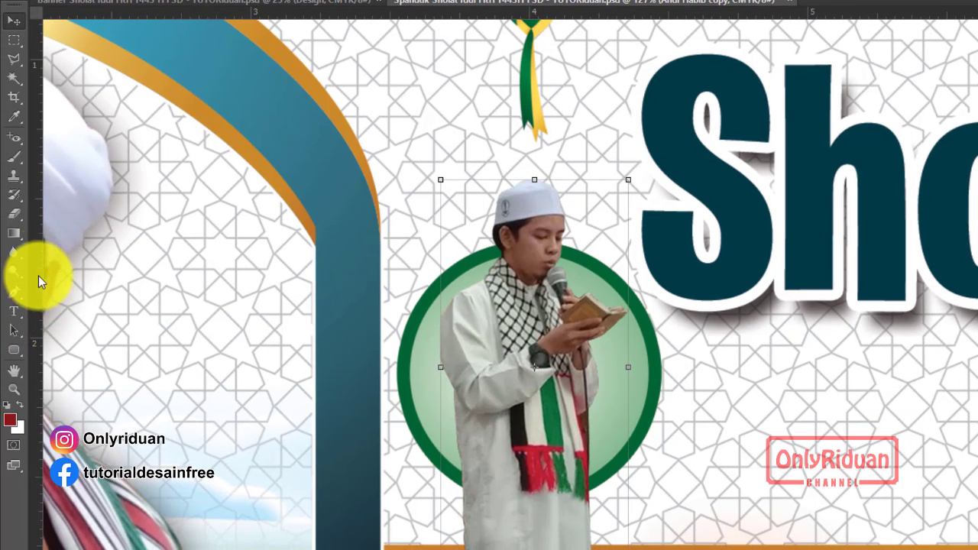
{"action": "right_click", "coordinate": [16, 220]}
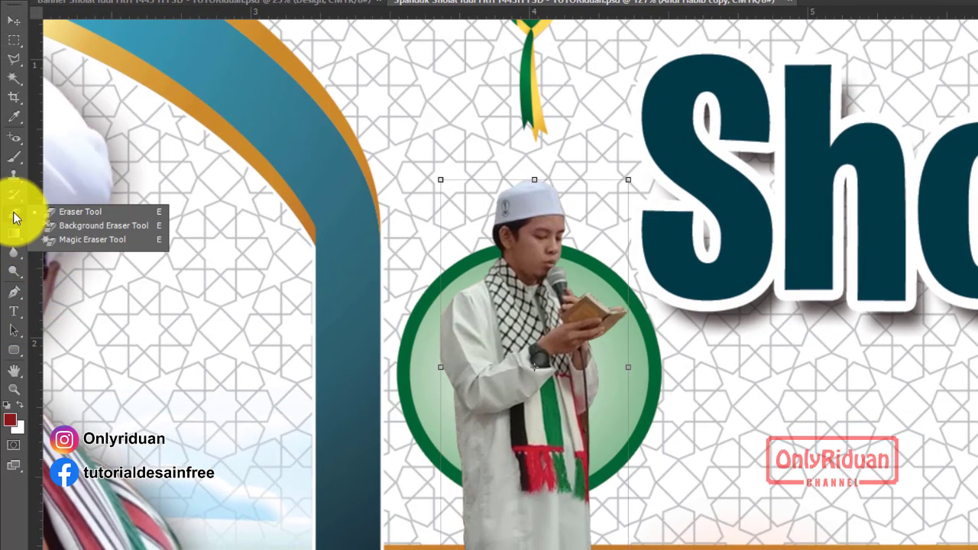
{"action": "left_click", "coordinate": [54, 214]}
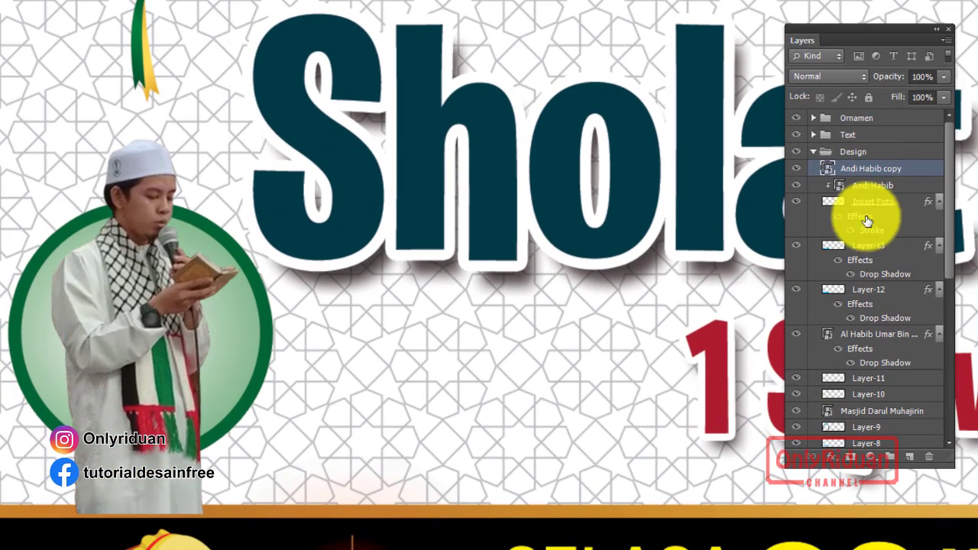
{"action": "right_click", "coordinate": [885, 171]}
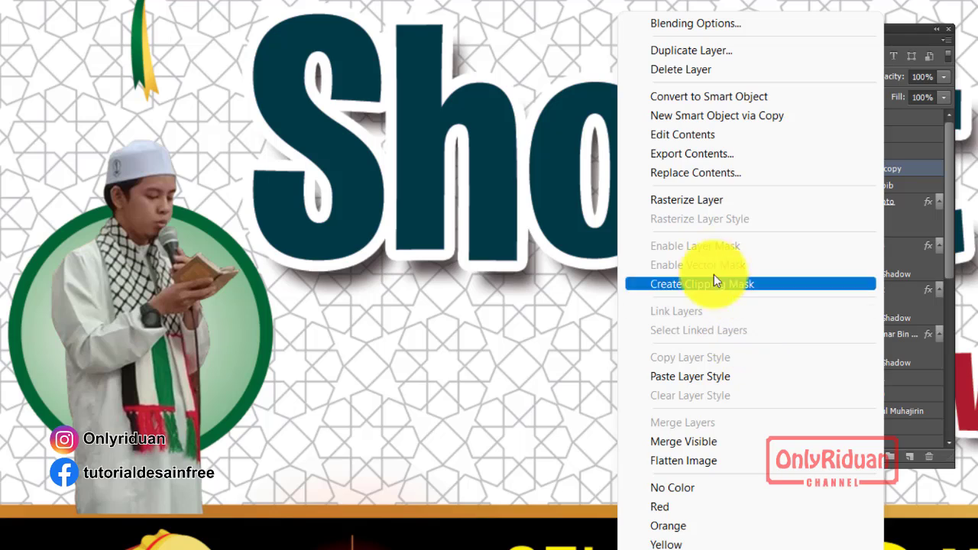
{"action": "left_click", "coordinate": [698, 198]}
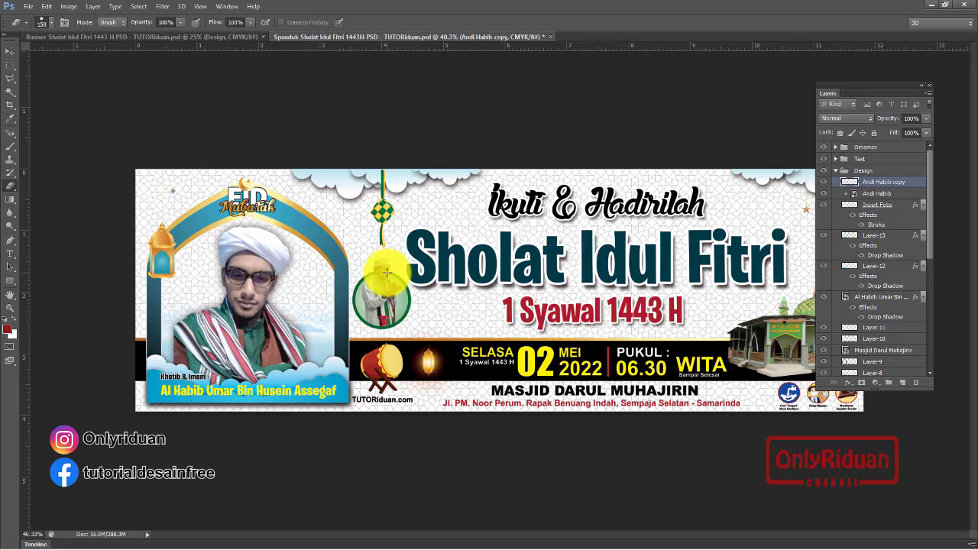
Pick the Move tool and minimize Photoshop to show the CorelDRAW banner file
{"action": "left_click", "coordinate": [10, 50]}
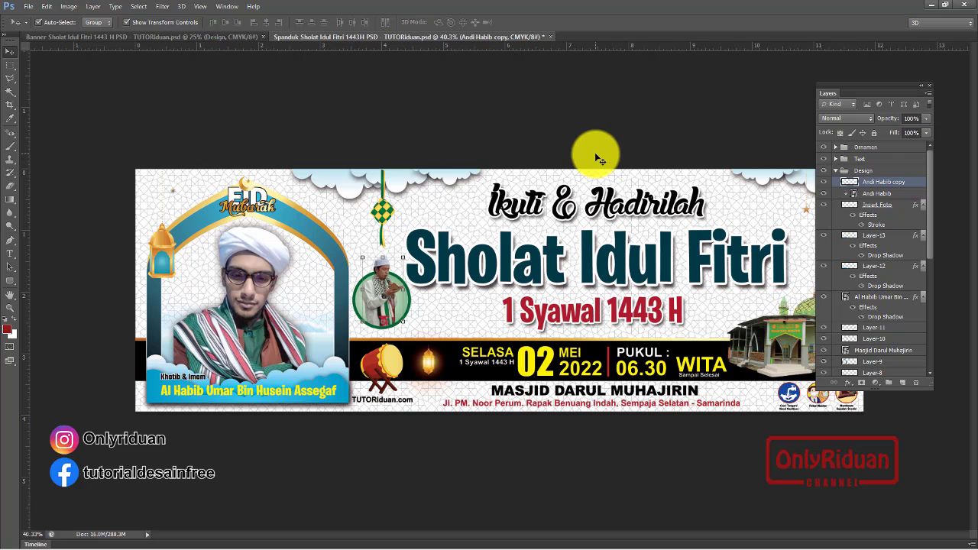
{"action": "left_click", "coordinate": [930, 6]}
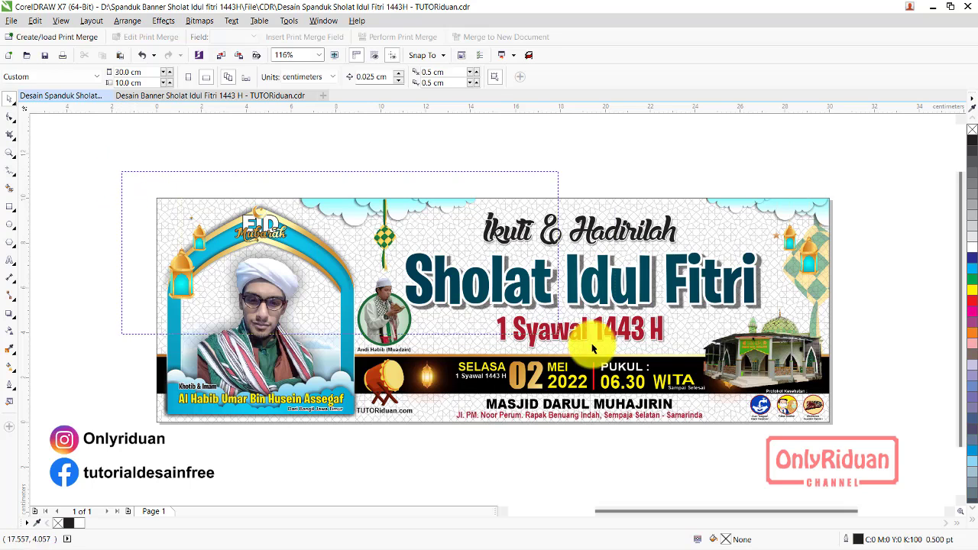
Group all 56 banner objects and start exporting them into the CETAK folder
{"action": "left_click_drag", "start_coordinate": [128, 180], "coordinate": [866, 441]}
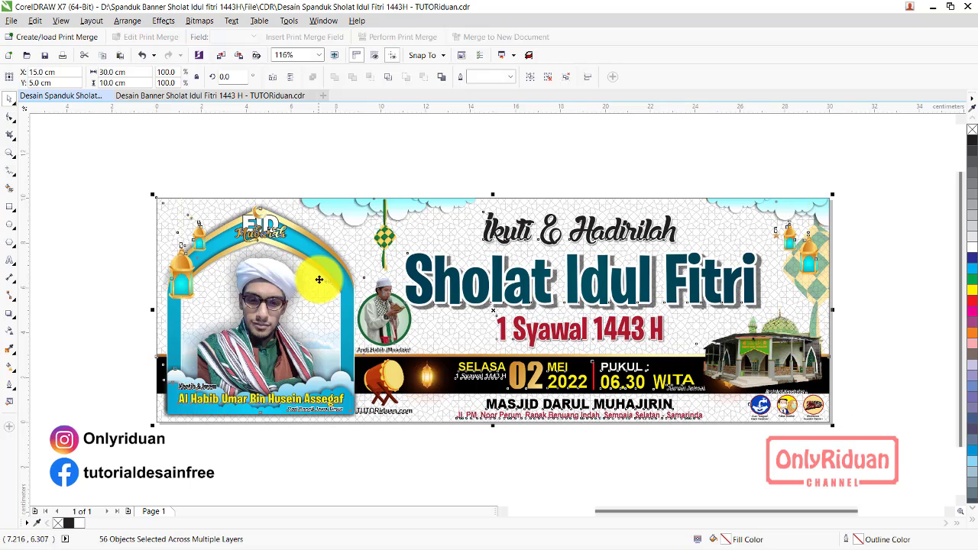
{"action": "left_click", "coordinate": [529, 77]}
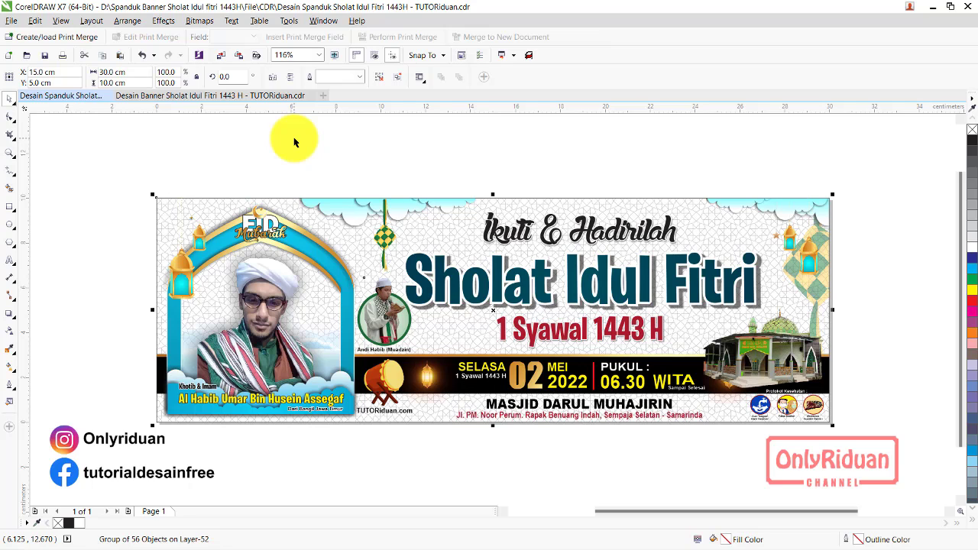
{"action": "left_click", "coordinate": [17, 21]}
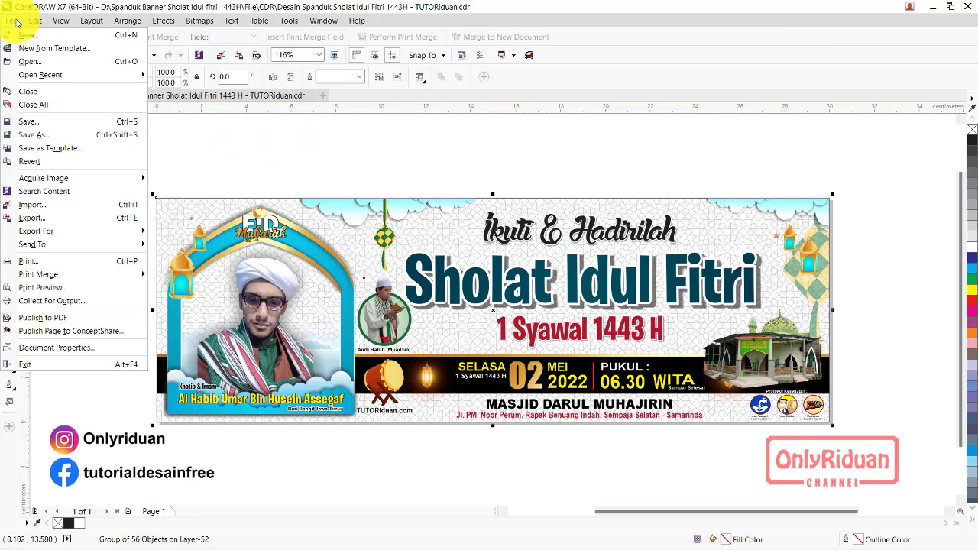
{"action": "left_click", "coordinate": [48, 219]}
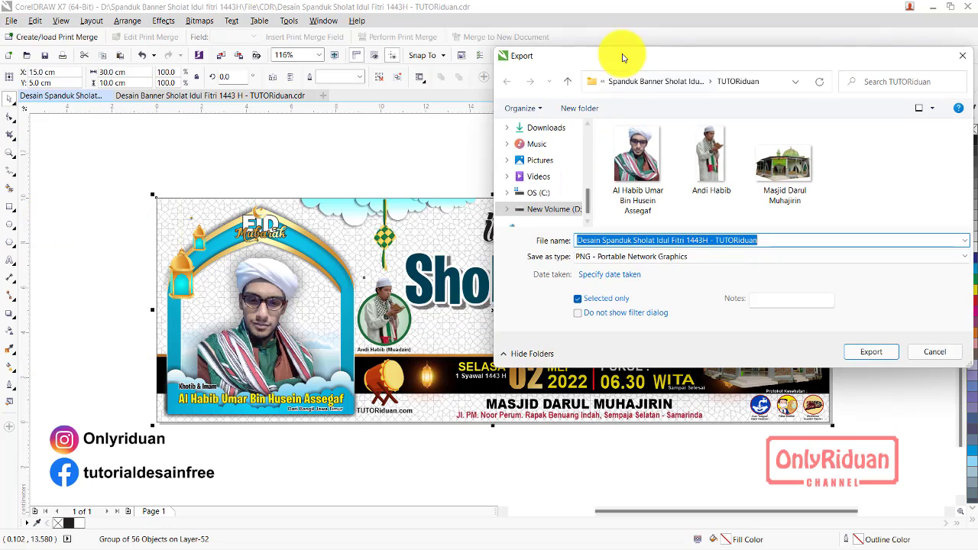
{"action": "left_click", "coordinate": [404, 100]}
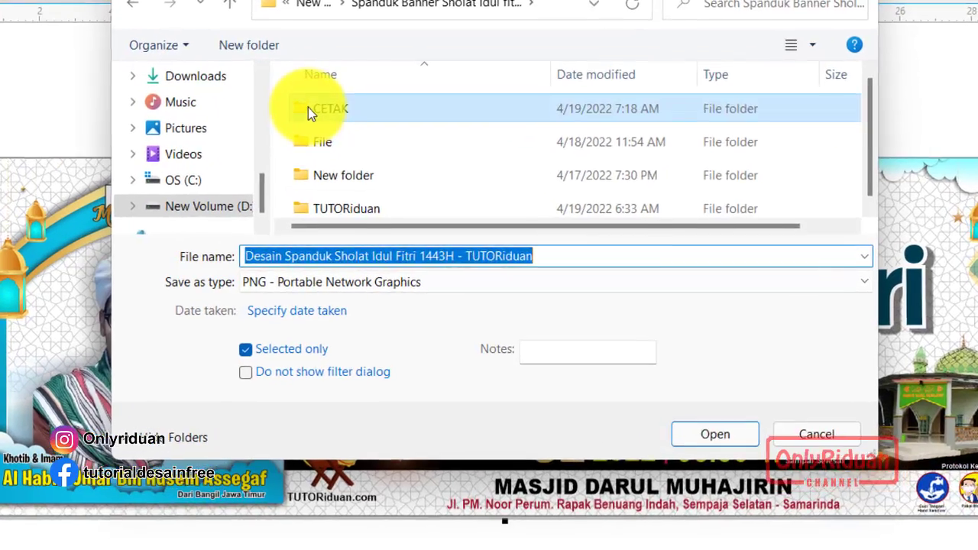
{"action": "double_click", "coordinate": [347, 146]}
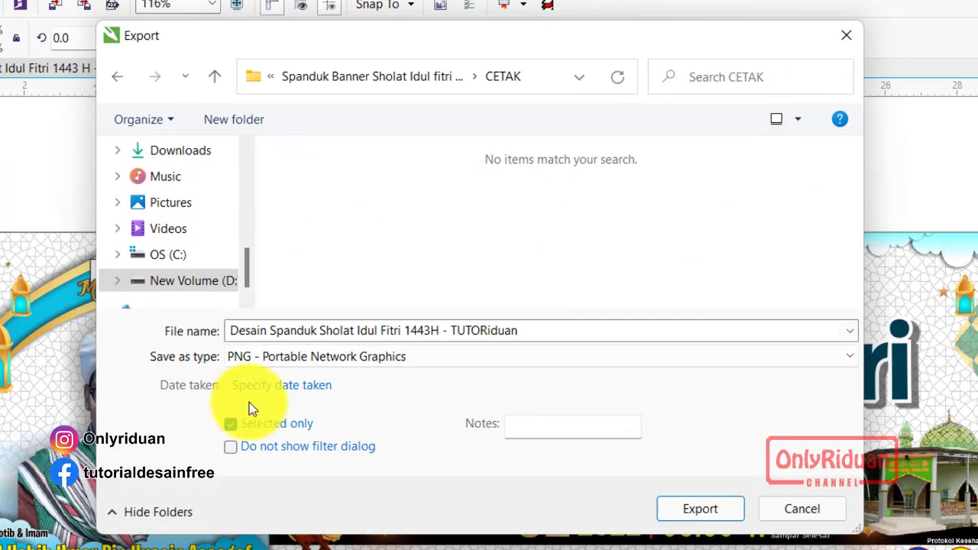
Export as JPG named Spanduk Sholat Eid 1x3 M MA
{"action": "left_click", "coordinate": [294, 359]}
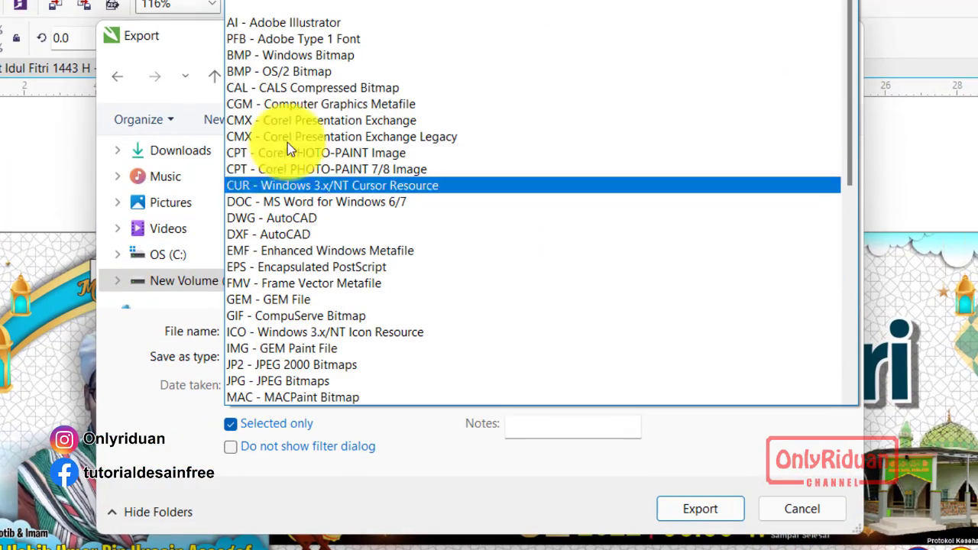
{"action": "left_click", "coordinate": [277, 380]}
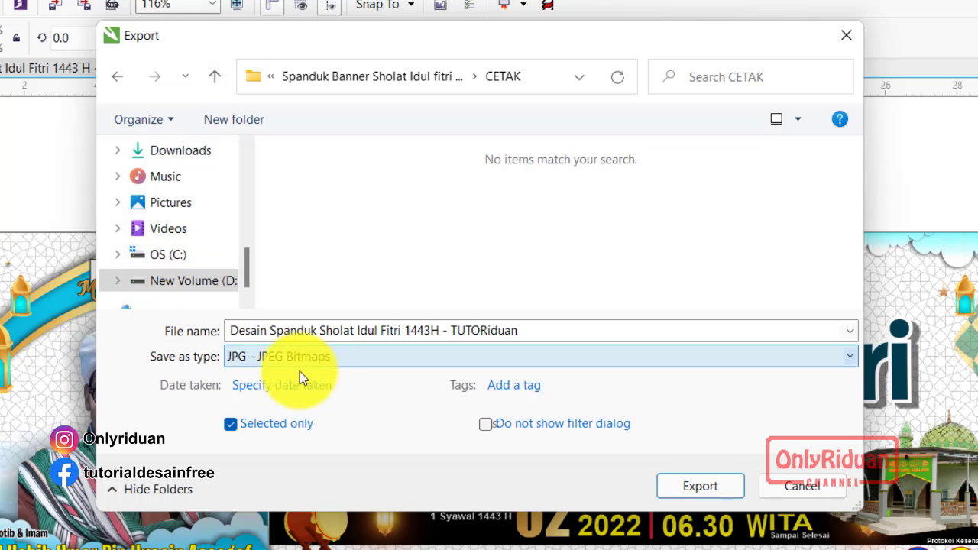
{"action": "left_click_drag", "start_coordinate": [562, 330], "coordinate": [176, 330]}
{"action": "type", "text": "Spanduk Sholat Eid 1x3 M MA"}
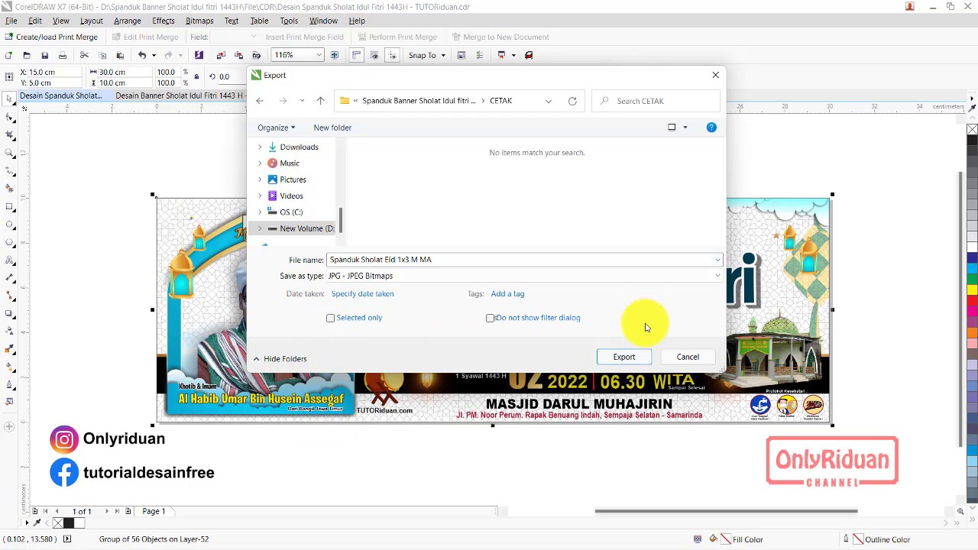
{"action": "left_click", "coordinate": [622, 356]}
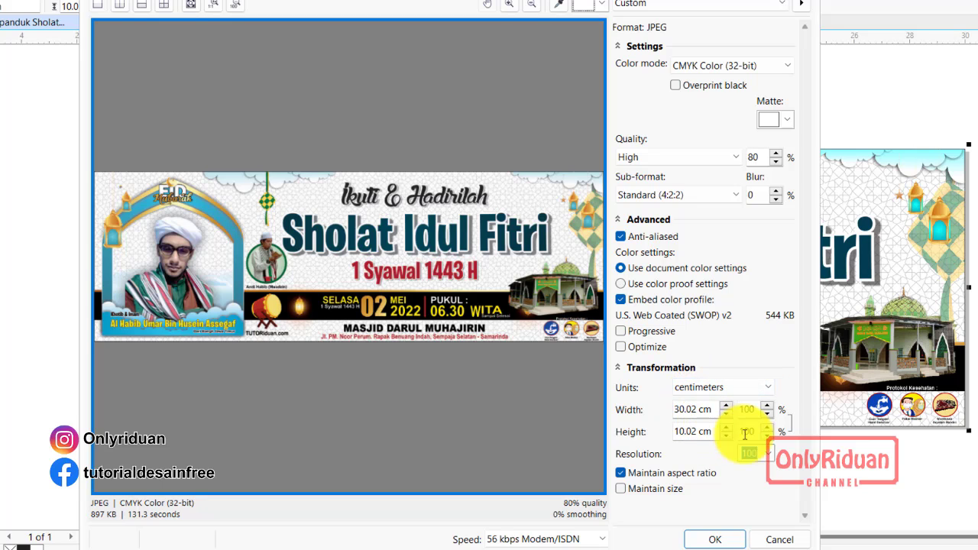
Set the JPEG export width to 300 cm and confirm the export
{"action": "double_click", "coordinate": [695, 408]}
{"action": "type", "text": "300"}
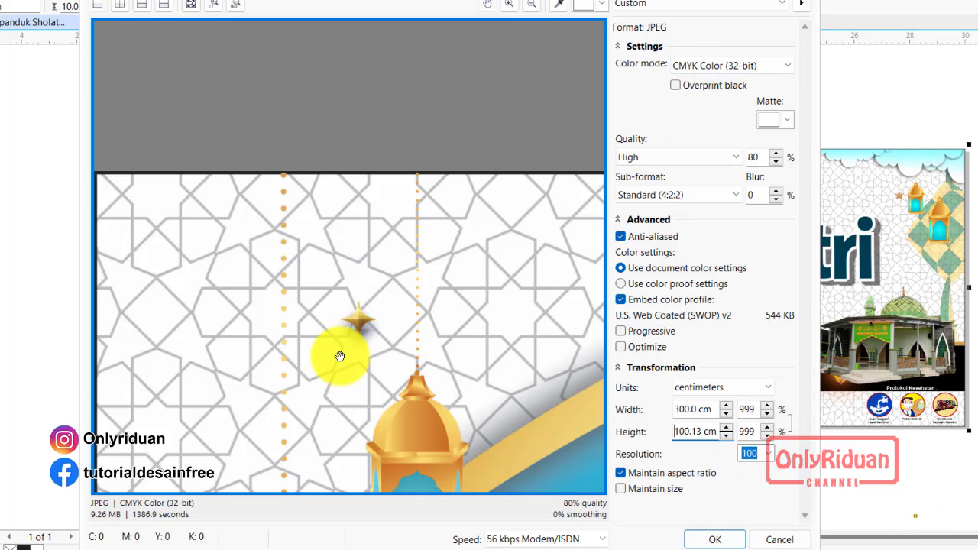
{"action": "scroll", "coordinate": [352, 289], "scroll_direction": "down", "scroll_amount": 2}
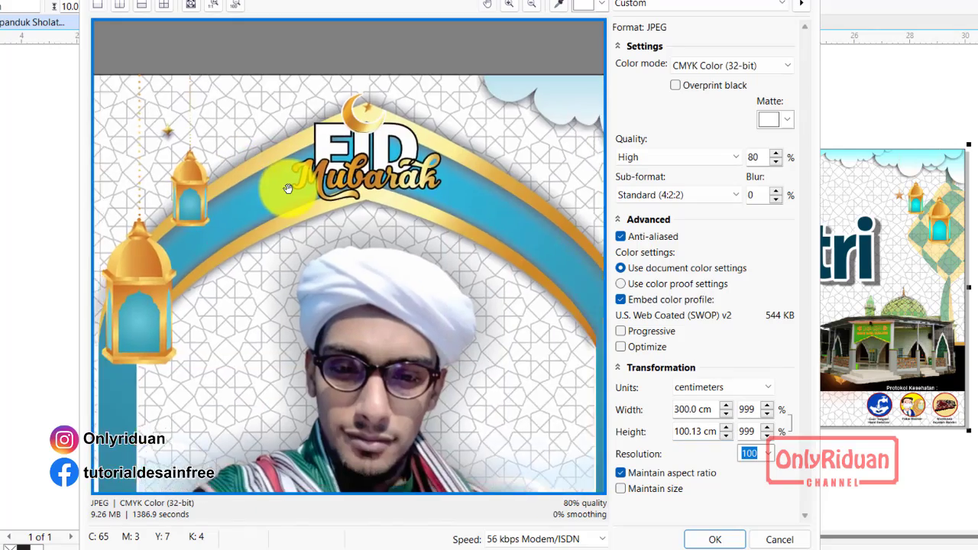
{"action": "scroll", "coordinate": [286, 253], "scroll_direction": "down", "scroll_amount": 2}
{"action": "scroll", "coordinate": [286, 253], "scroll_direction": "down", "scroll_amount": 1}
{"action": "mouse_move", "coordinate": [392, 219]}
{"action": "left_mouse_down"}
{"action": "mouse_move", "coordinate": [207, 219]}
{"action": "mouse_move", "coordinate": [437, 233]}
{"action": "left_mouse_up"}
{"action": "left_click_drag", "start_coordinate": [240, 221], "coordinate": [476, 236]}
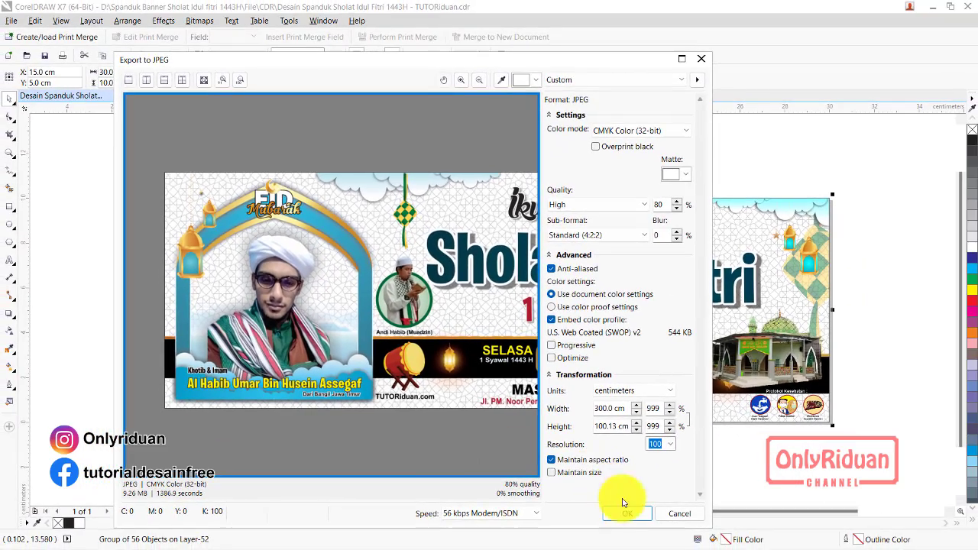
{"action": "left_click", "coordinate": [622, 514]}
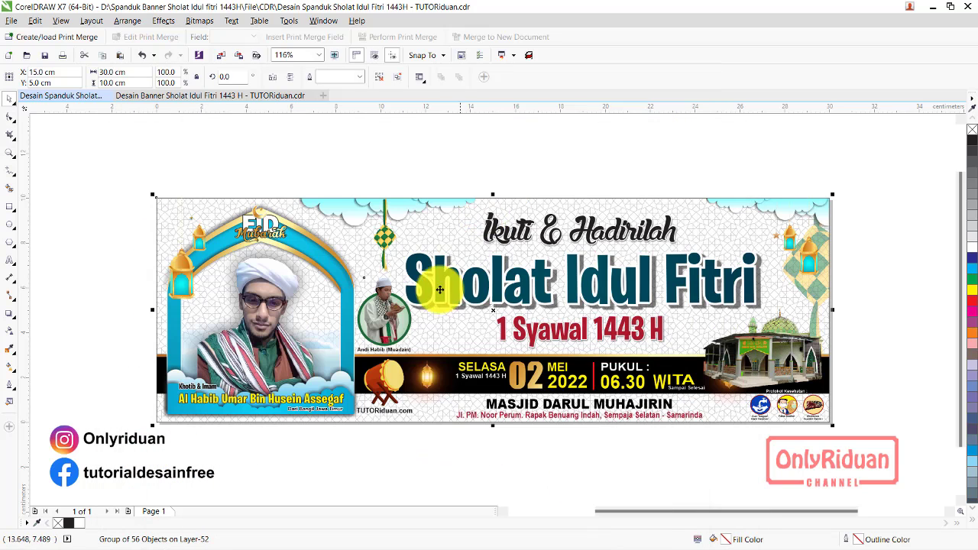
Deselect the CorelDRAW banner group and return to Photoshop
{"action": "left_click", "coordinate": [280, 165]}
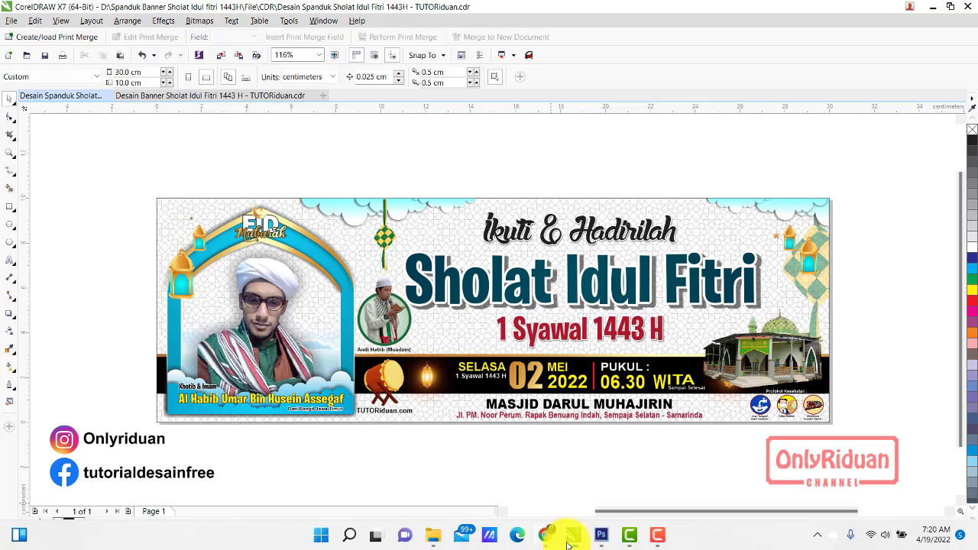
{"action": "left_click", "coordinate": [601, 537]}
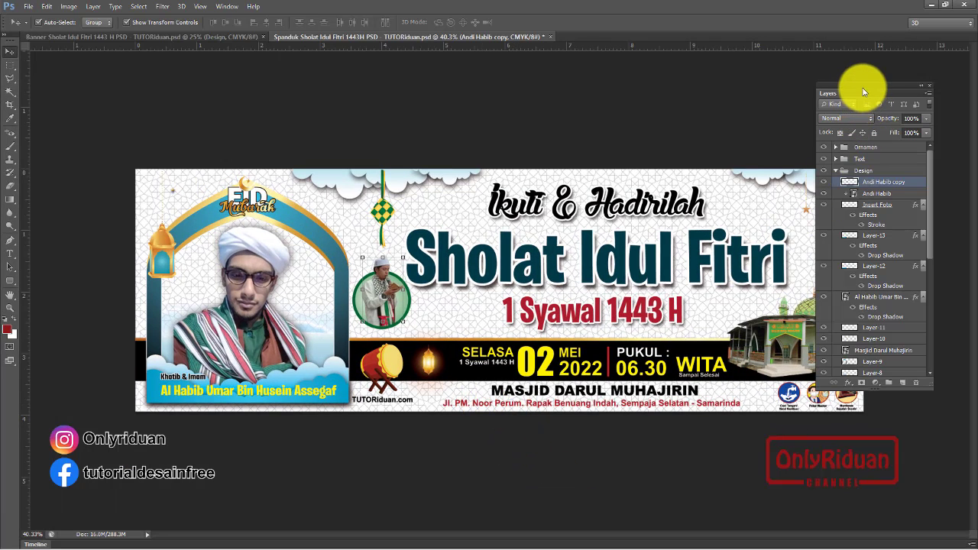
{"action": "left_click_drag", "start_coordinate": [864, 88], "coordinate": [943, 99]}
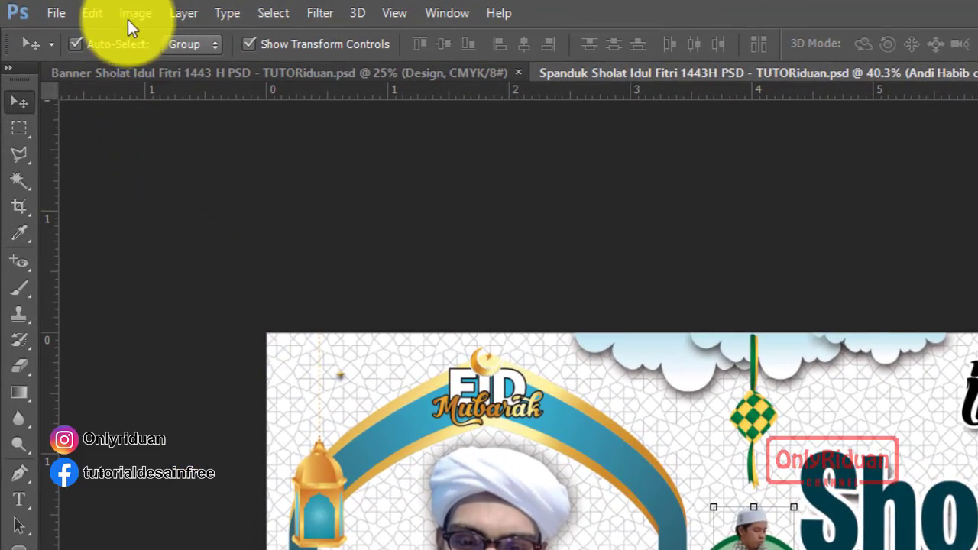
Set the image size to 100 ppi and 300 cm wide, then fit the banner on screen
{"action": "left_click", "coordinate": [130, 13]}
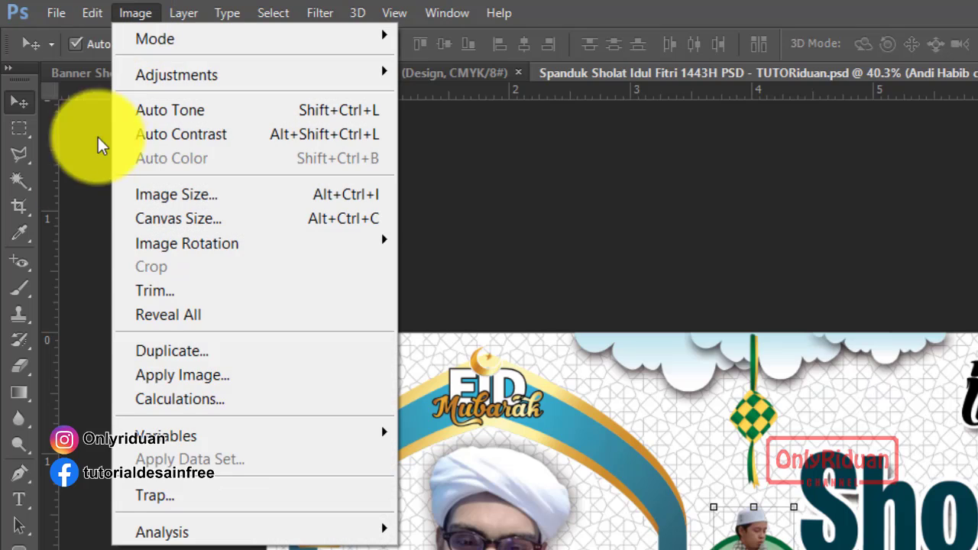
{"action": "left_click", "coordinate": [195, 194]}
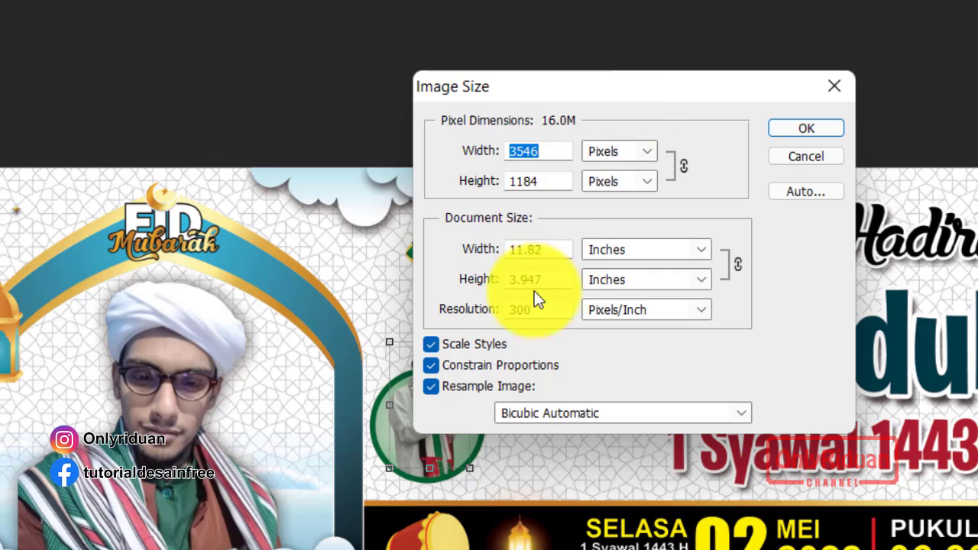
{"action": "double_click", "coordinate": [537, 309]}
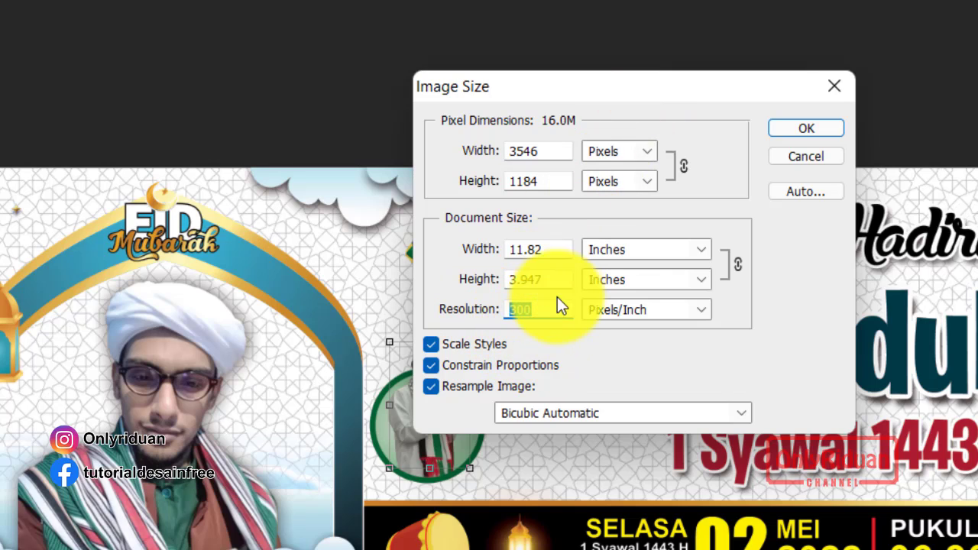
{"action": "type", "text": "100"}
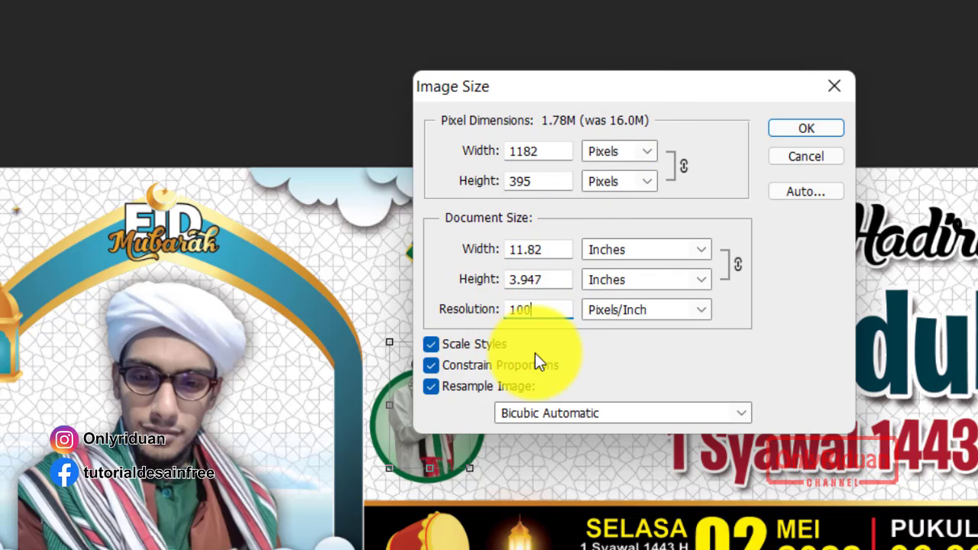
{"action": "left_click", "coordinate": [624, 251]}
{"action": "left_click", "coordinate": [645, 312]}
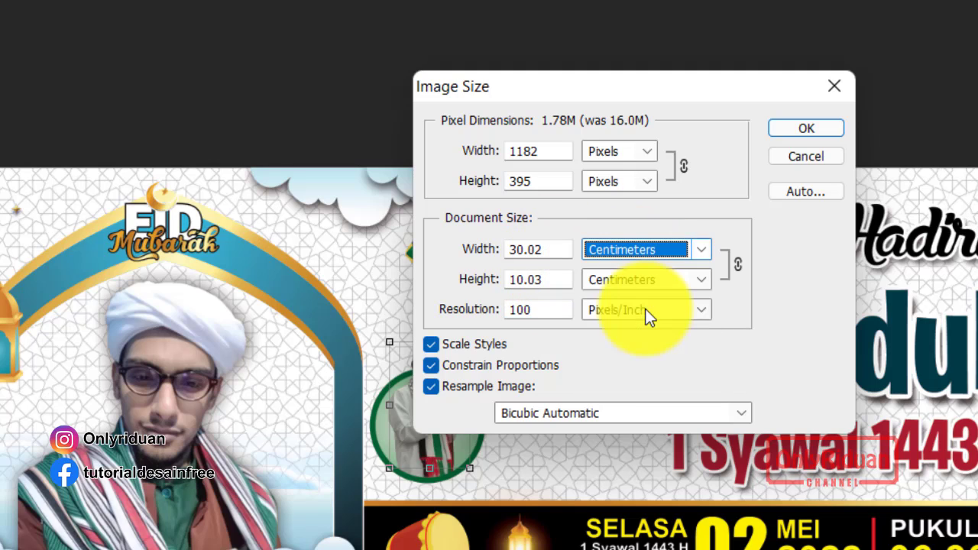
{"action": "left_click_drag", "start_coordinate": [550, 250], "coordinate": [481, 249]}
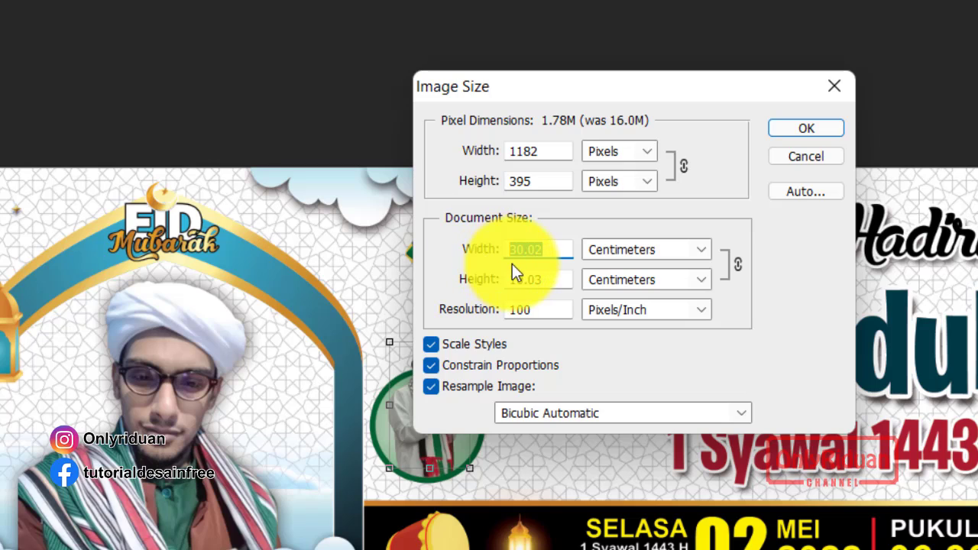
{"action": "type", "text": "300"}
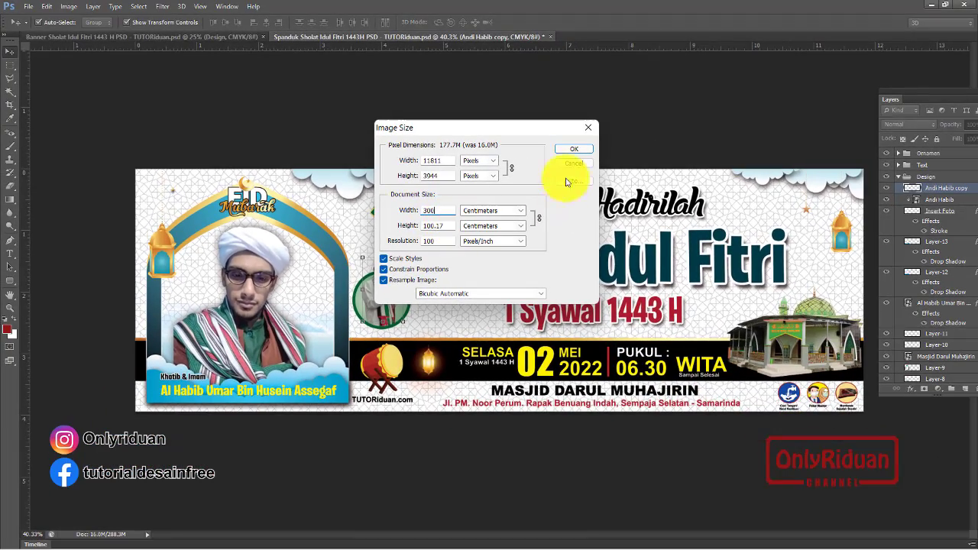
{"action": "left_click", "coordinate": [571, 151]}
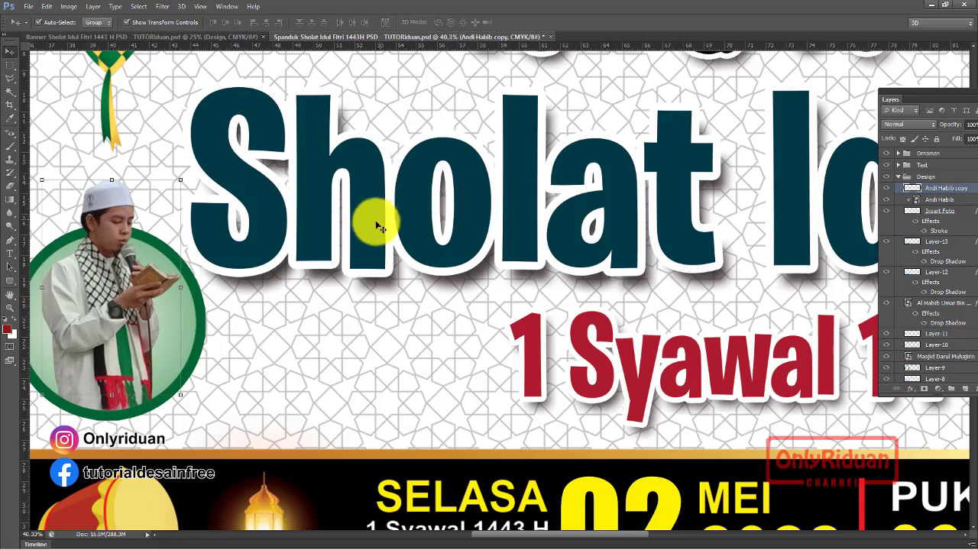
{"action": "key", "text": "ctrl+0"}
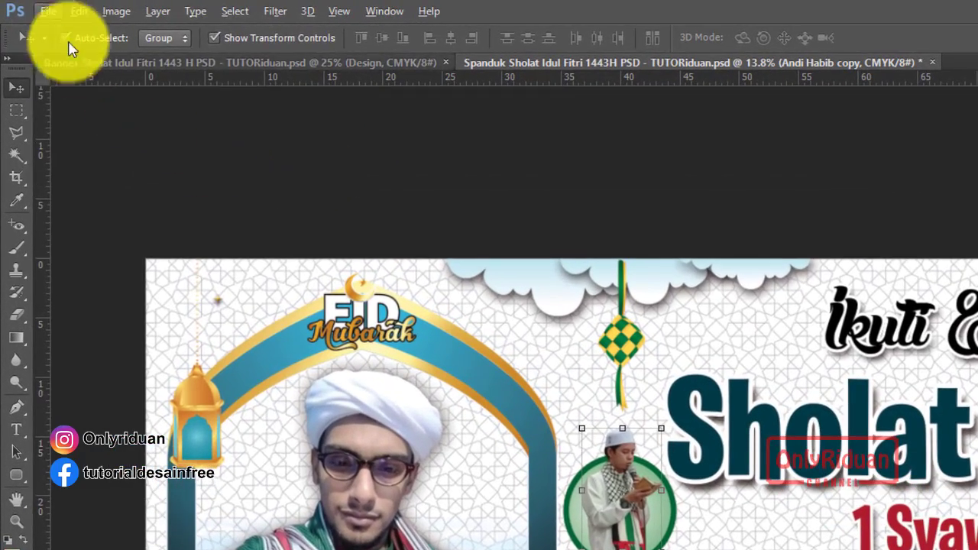
Start a Save As into the CETAK folder with JPEG format
{"action": "left_click", "coordinate": [54, 18]}
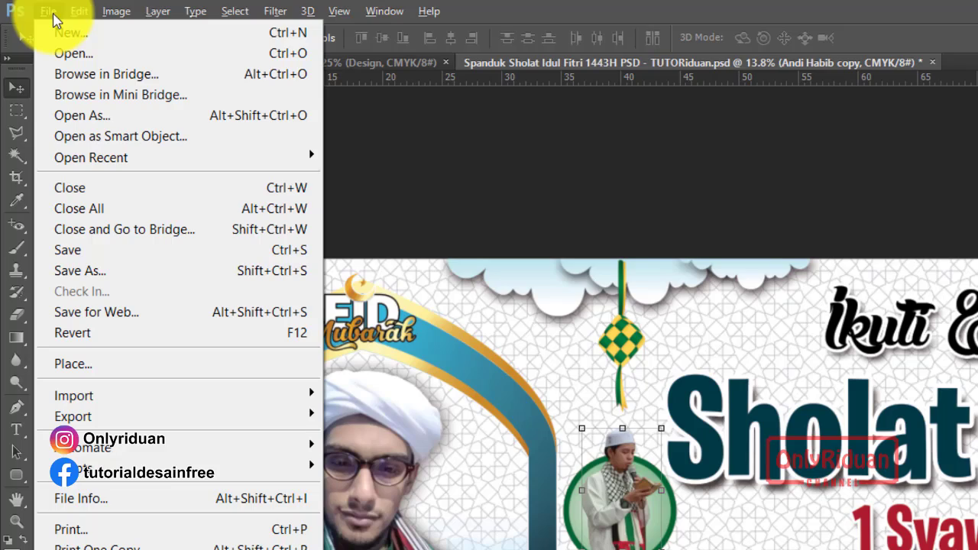
{"action": "left_click", "coordinate": [80, 270]}
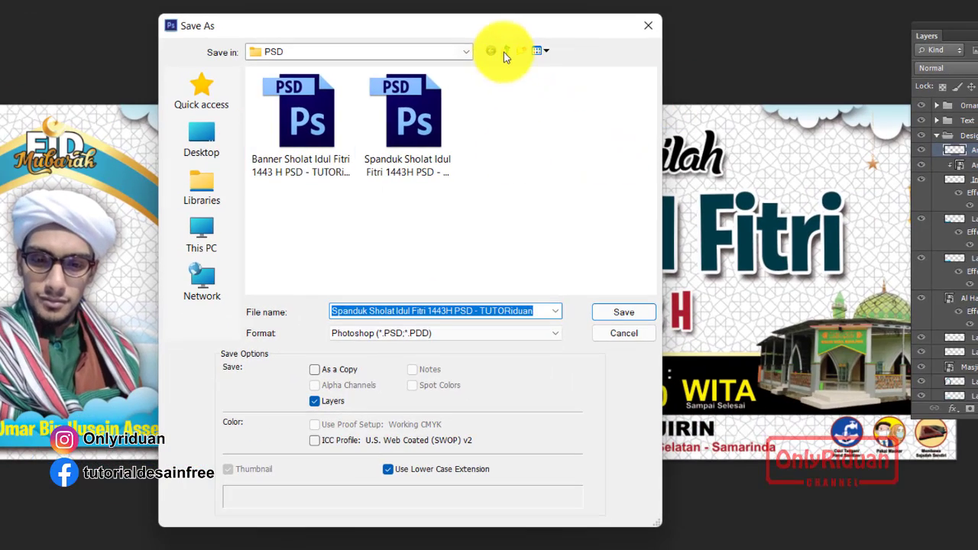
{"action": "left_click", "coordinate": [504, 51]}
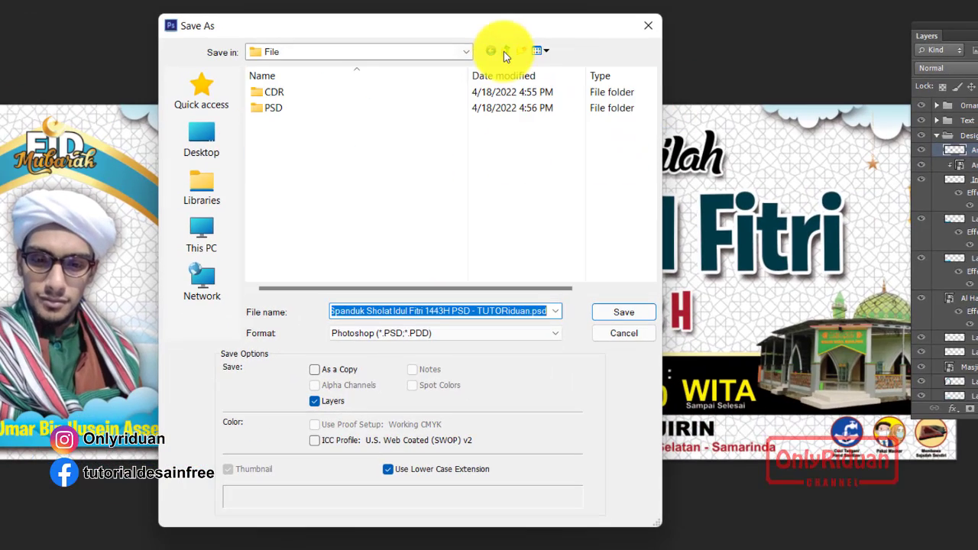
{"action": "left_click", "coordinate": [505, 51]}
{"action": "left_click", "coordinate": [288, 92]}
{"action": "double_click", "coordinate": [288, 91]}
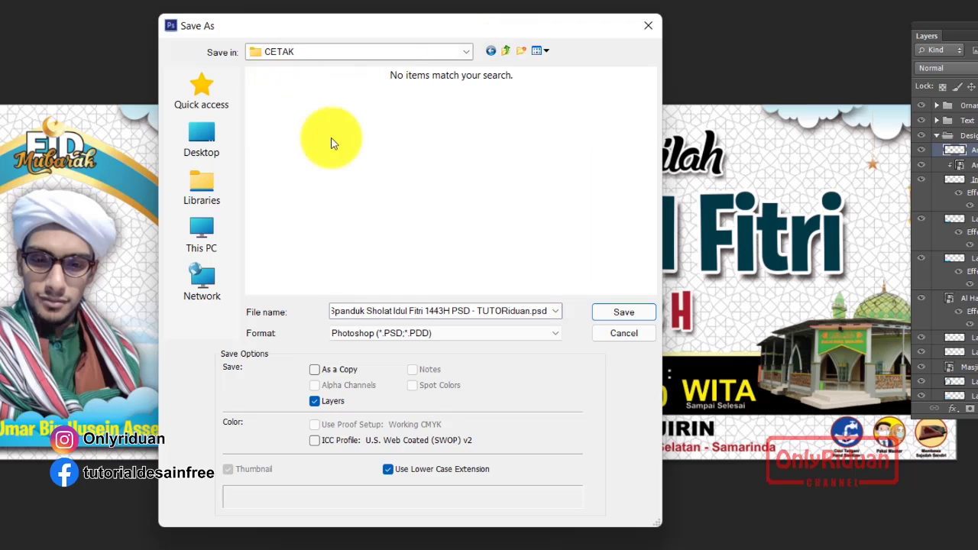
{"action": "left_click", "coordinate": [426, 333]}
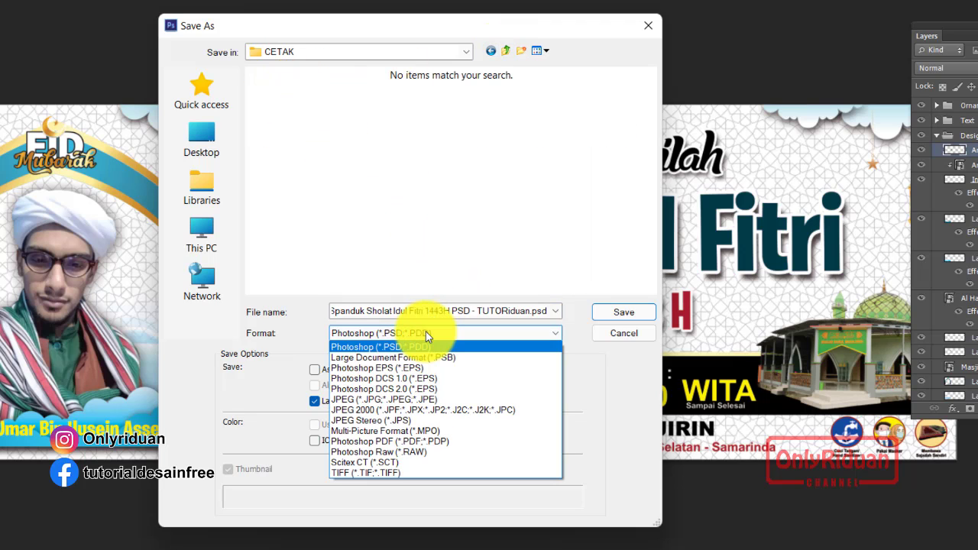
{"action": "left_click", "coordinate": [413, 398]}
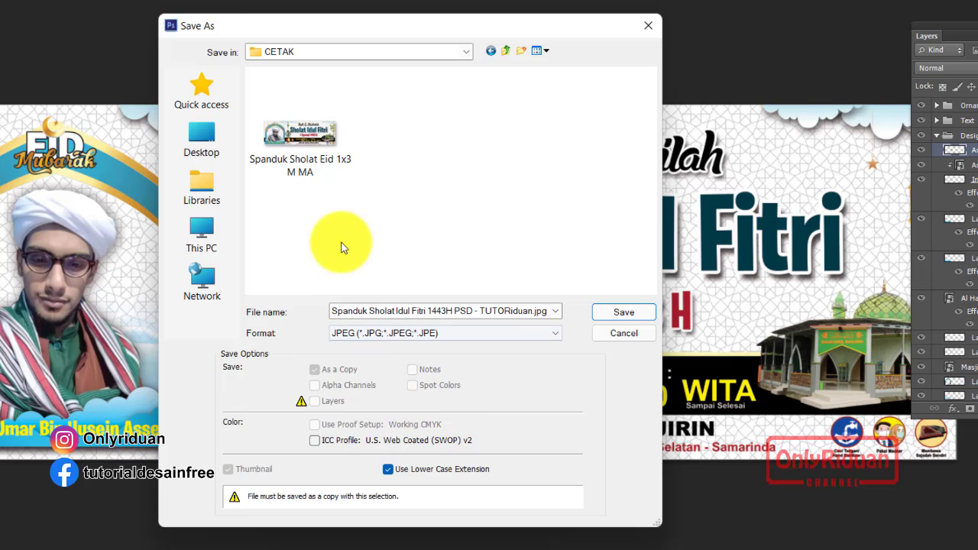
Name it Spanduk Sholat Eid 1x3 M MA PSD and save at Maximum quality 12
{"action": "left_click", "coordinate": [314, 142]}
{"action": "left_click", "coordinate": [463, 311]}
{"action": "left_click", "coordinate": [498, 195]}
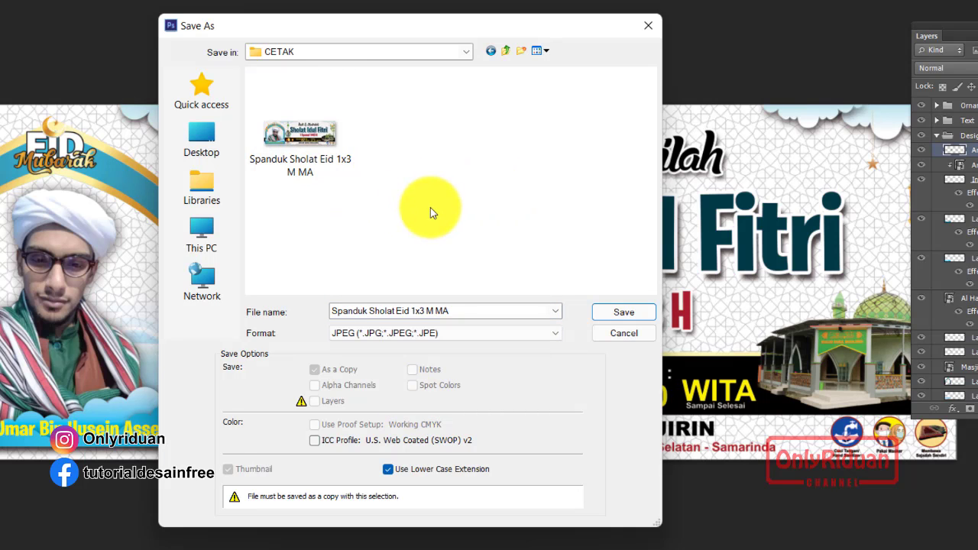
{"action": "left_click", "coordinate": [301, 99]}
{"action": "left_click", "coordinate": [470, 311]}
{"action": "left_click", "coordinate": [479, 313]}
{"action": "type", "text": "PSD"}
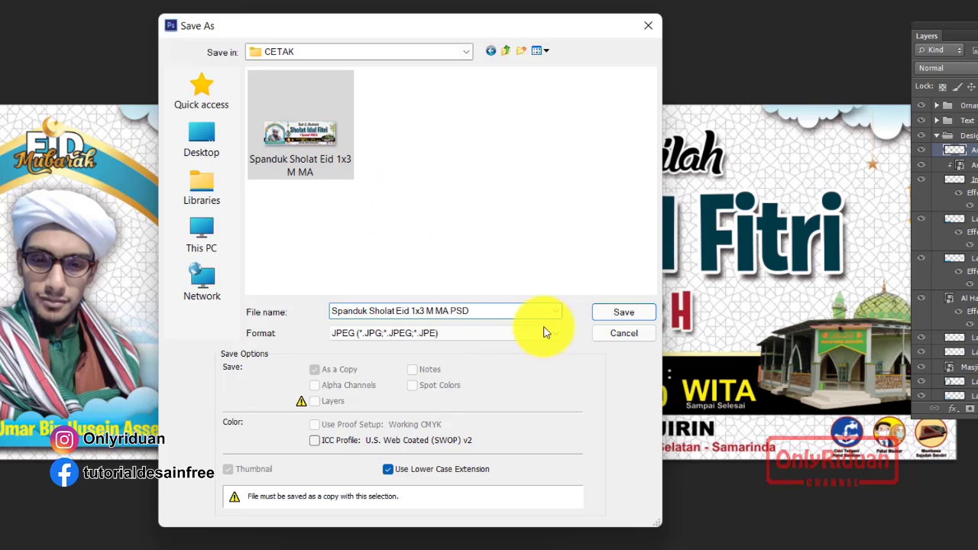
{"action": "left_click", "coordinate": [623, 312]}
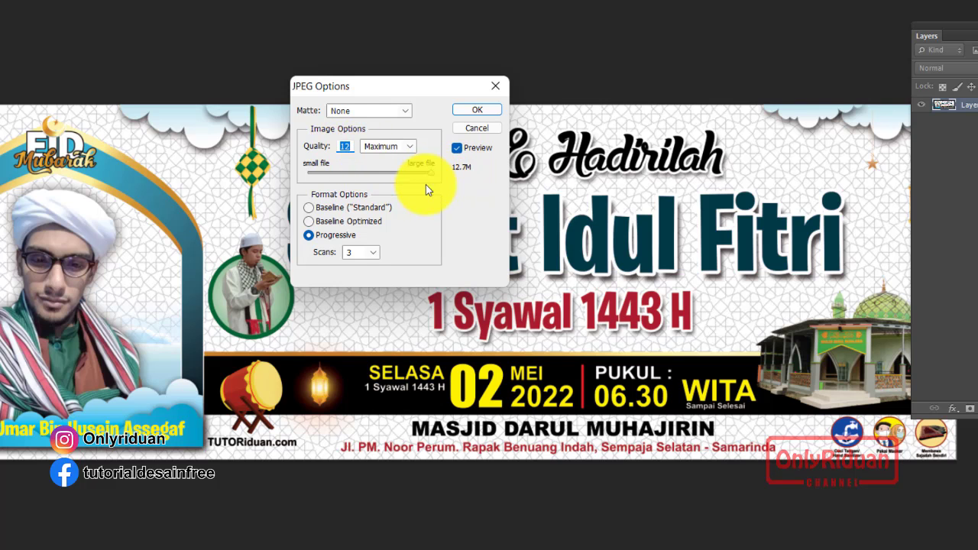
{"action": "left_click", "coordinate": [479, 111]}
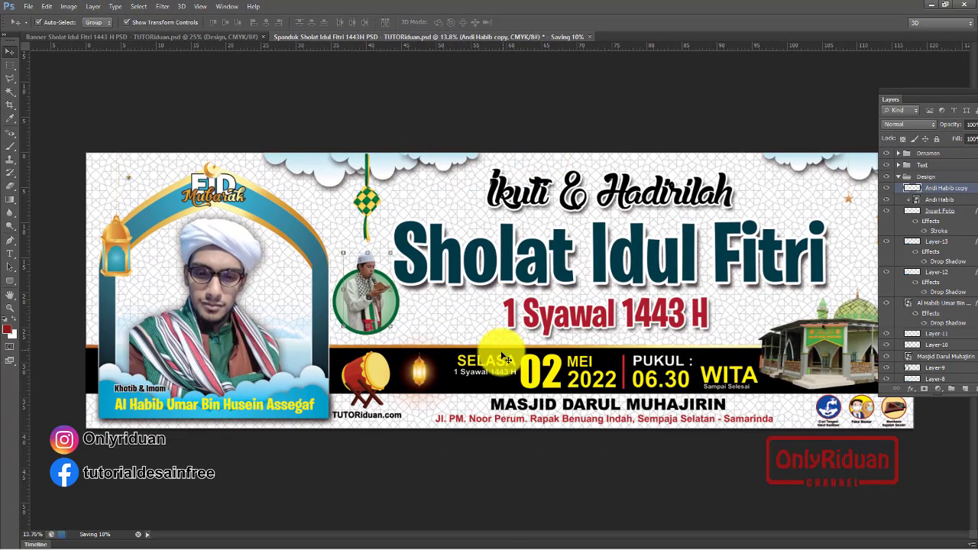
{"action": "left_click", "coordinate": [433, 541]}
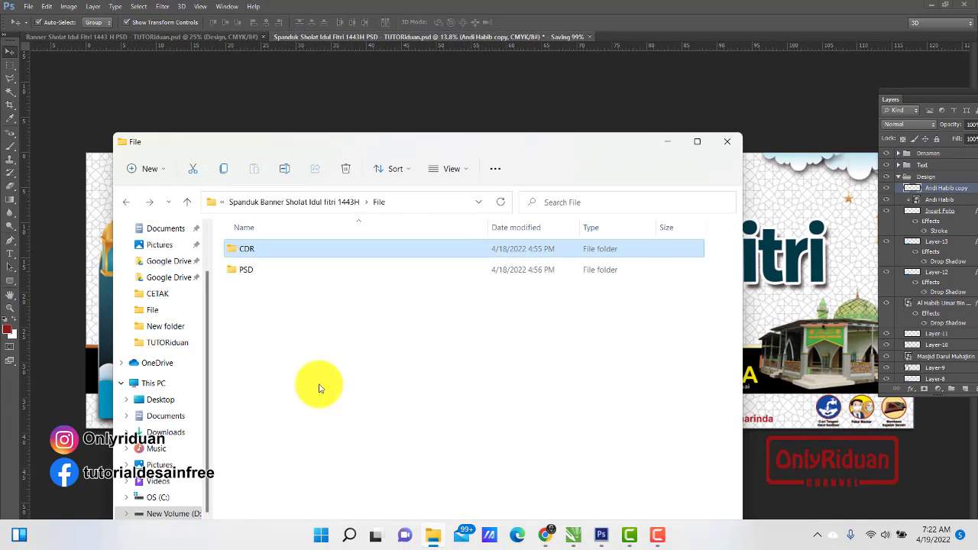
{"action": "left_click", "coordinate": [313, 204]}
{"action": "double_click", "coordinate": [253, 246]}
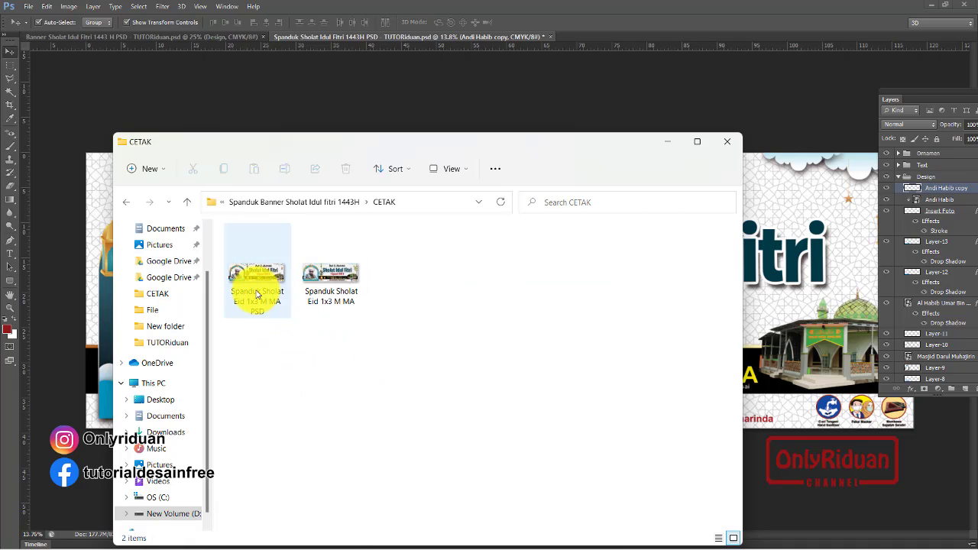
{"action": "left_click", "coordinate": [261, 277]}
{"action": "left_click", "coordinate": [334, 276]}
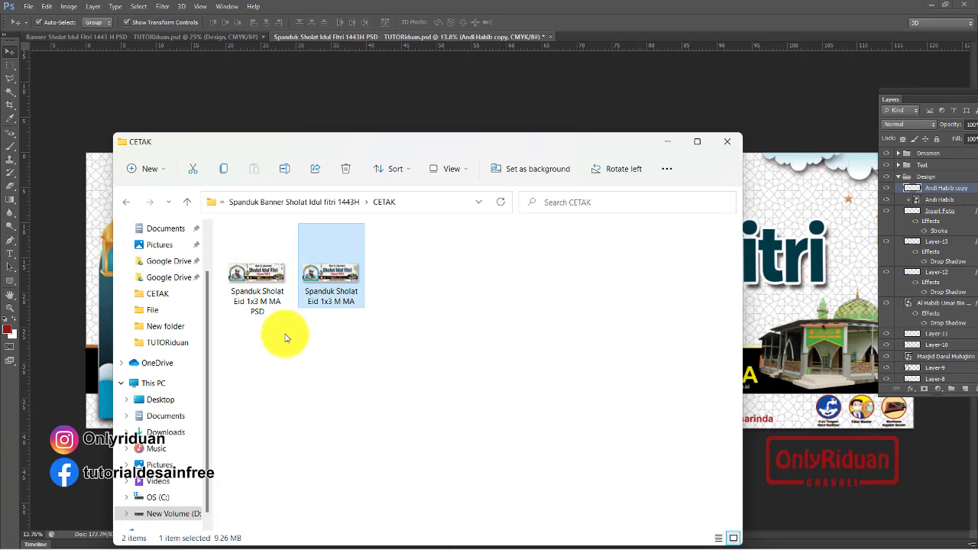
{"action": "left_click", "coordinate": [666, 141]}
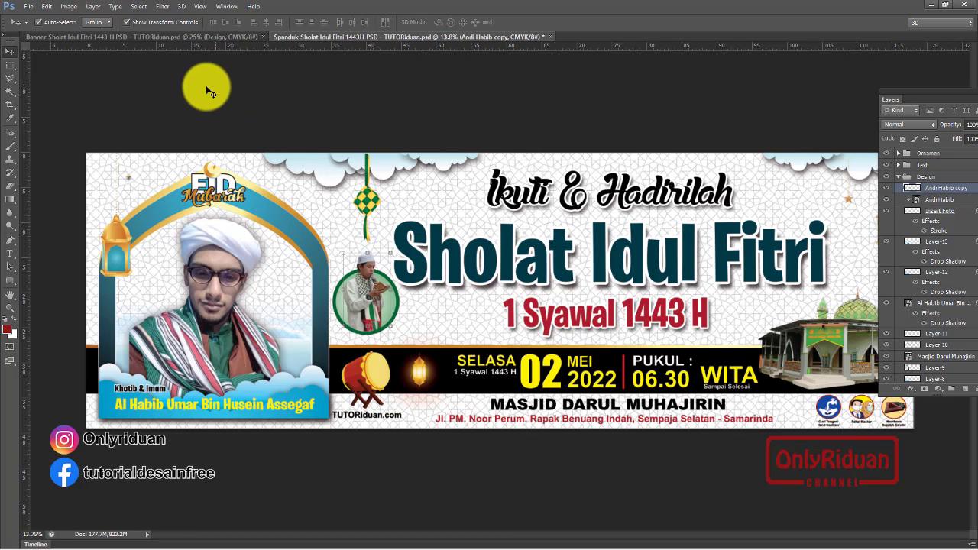
Show the Banner Sholat document, then switch to CorelDRAW's Desain Banner file
{"action": "left_click", "coordinate": [162, 38]}
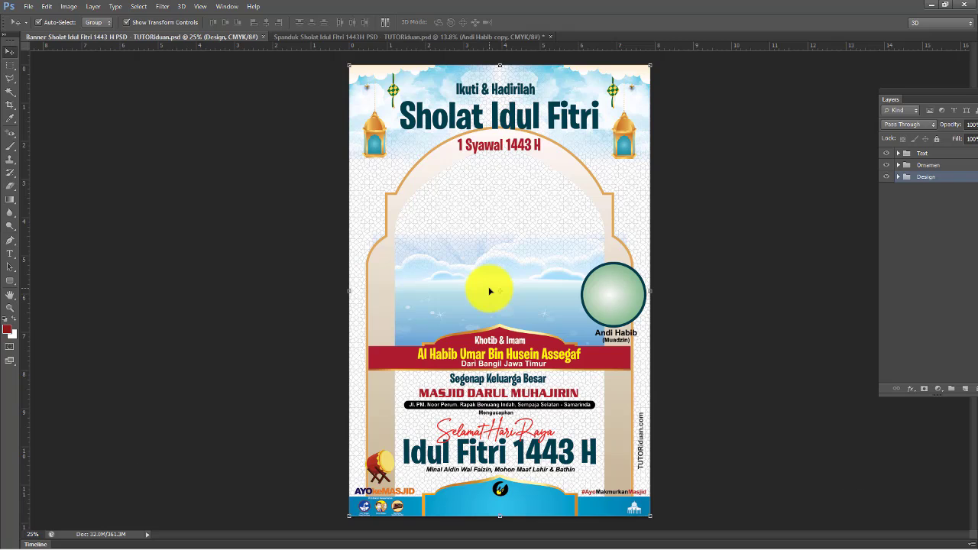
{"action": "left_click", "coordinate": [934, 5]}
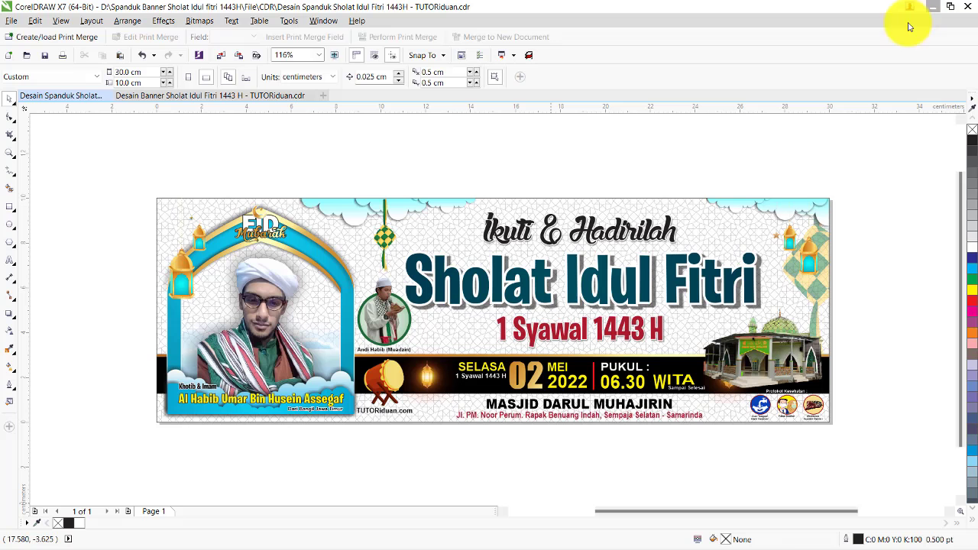
{"action": "left_click", "coordinate": [186, 95]}
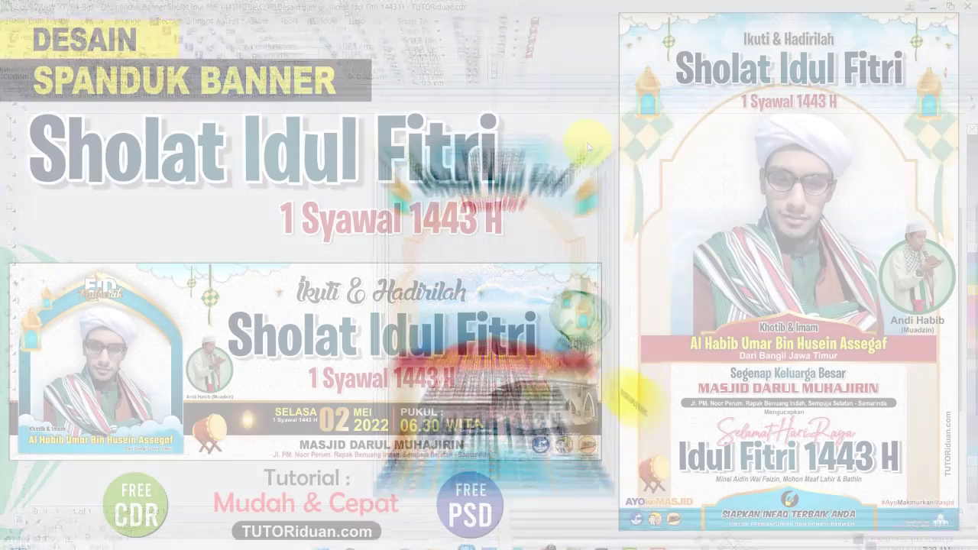